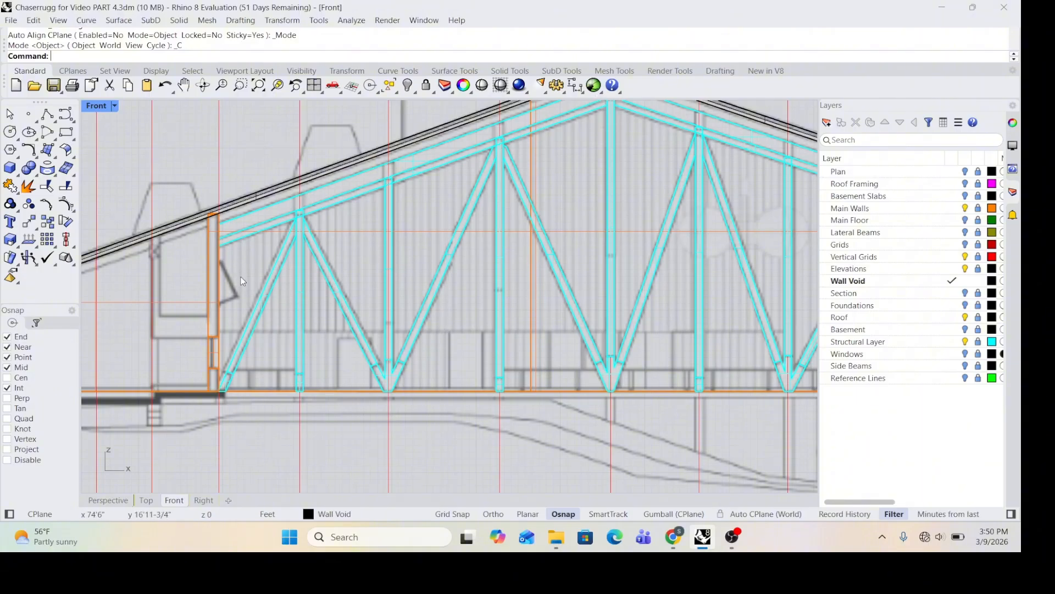
# Step: Draw a narrow vertical rectangle about 1 ft wide and 14 ft tall beside the orange main wall, starting at the horizontal cladding line
pyautogui.scroll(2, 240, 276)
pyautogui.scroll(-5, 248, 263)
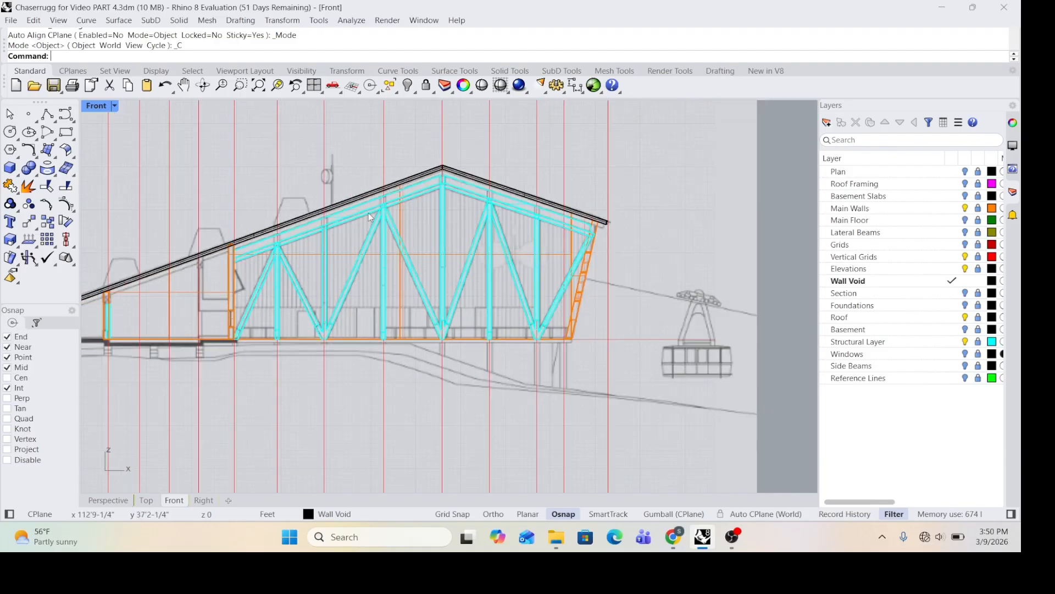
pyautogui.scroll(6, 223, 253)
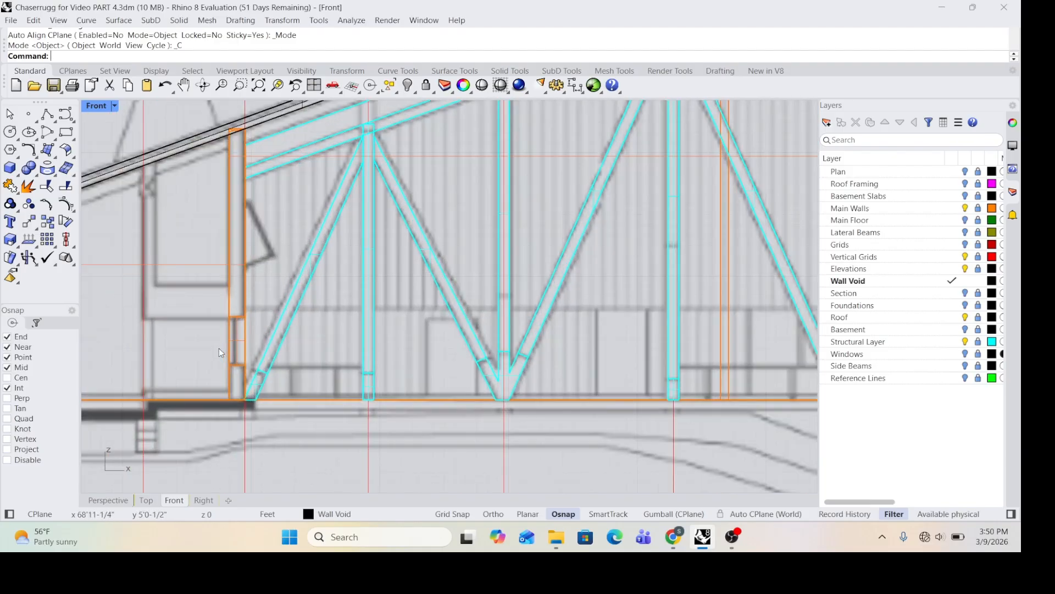
pyautogui.scroll(2, 255, 229)
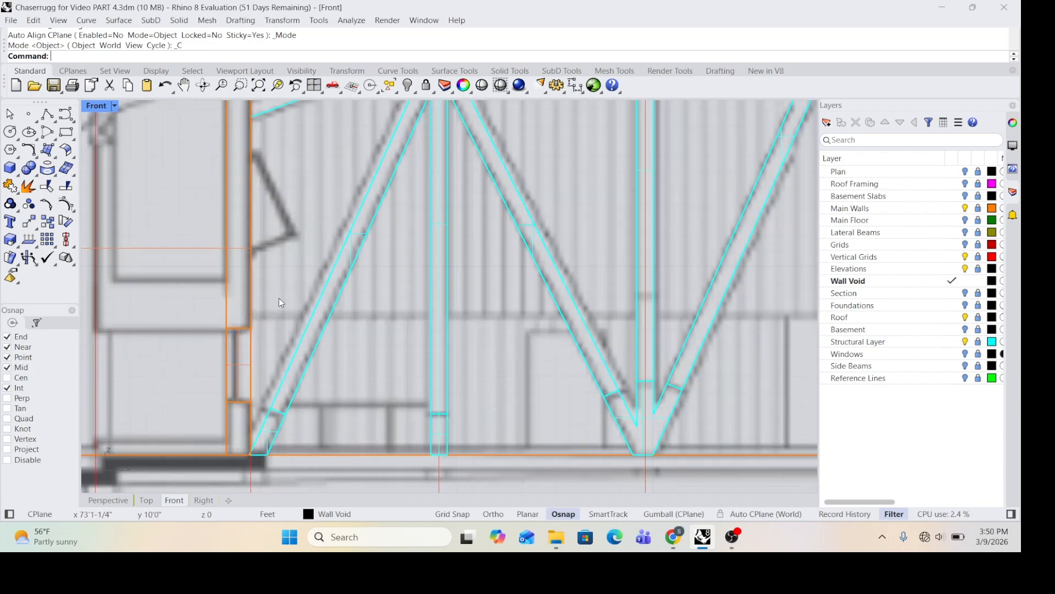
pyautogui.click(64, 134)
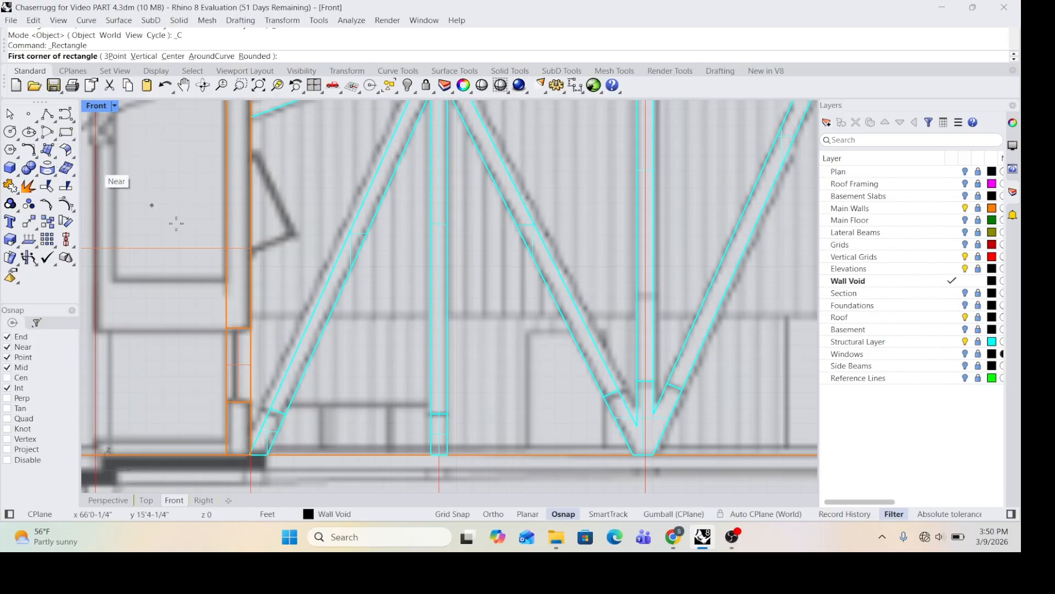
pyautogui.scroll(4, 275, 319)
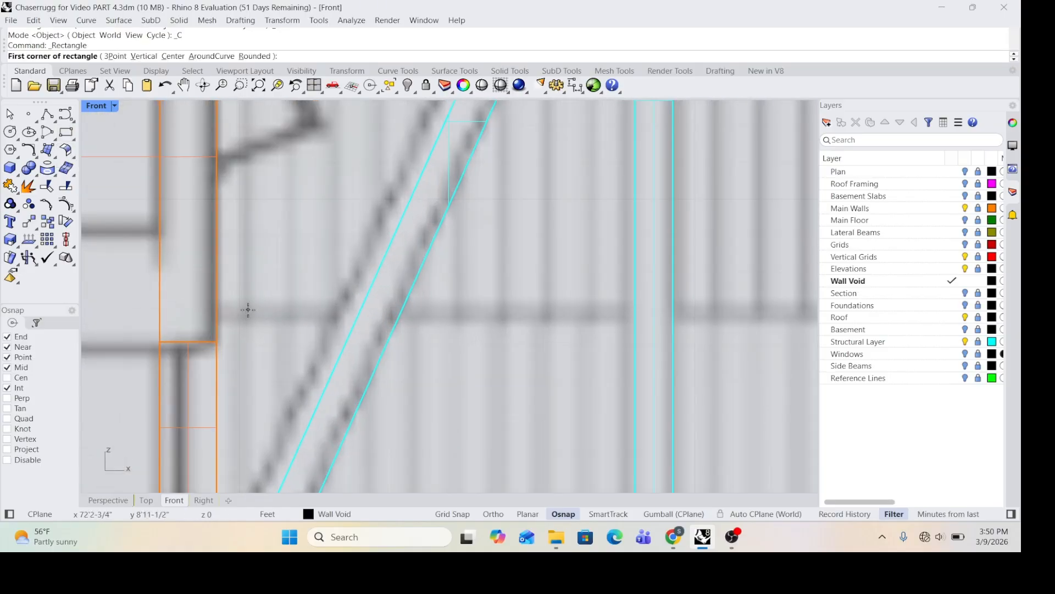
pyautogui.click(248, 310)
pyautogui.scroll(-5, 289, 234)
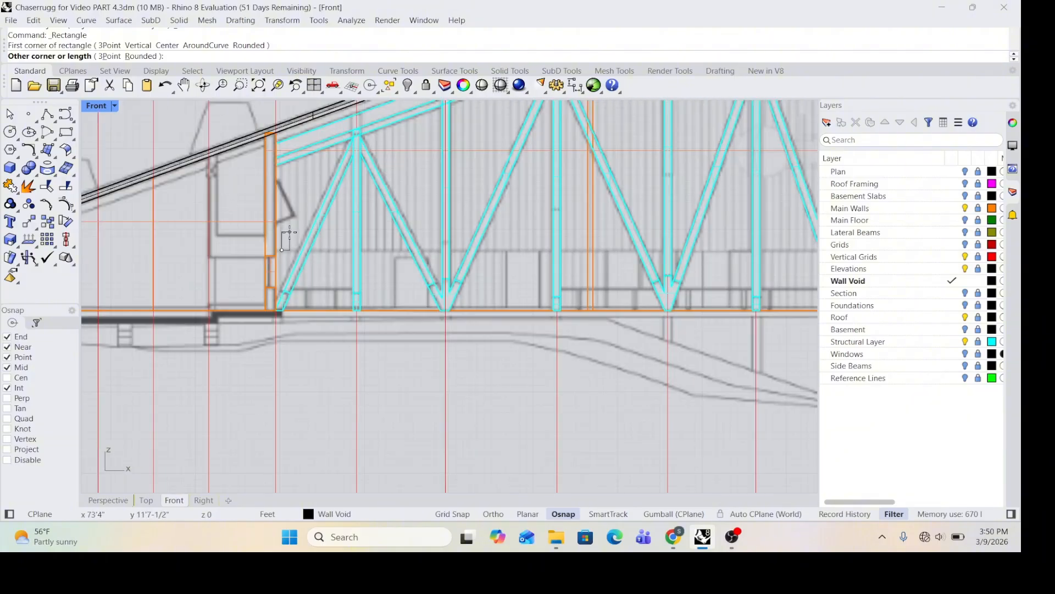
pyautogui.scroll(7, 287, 165)
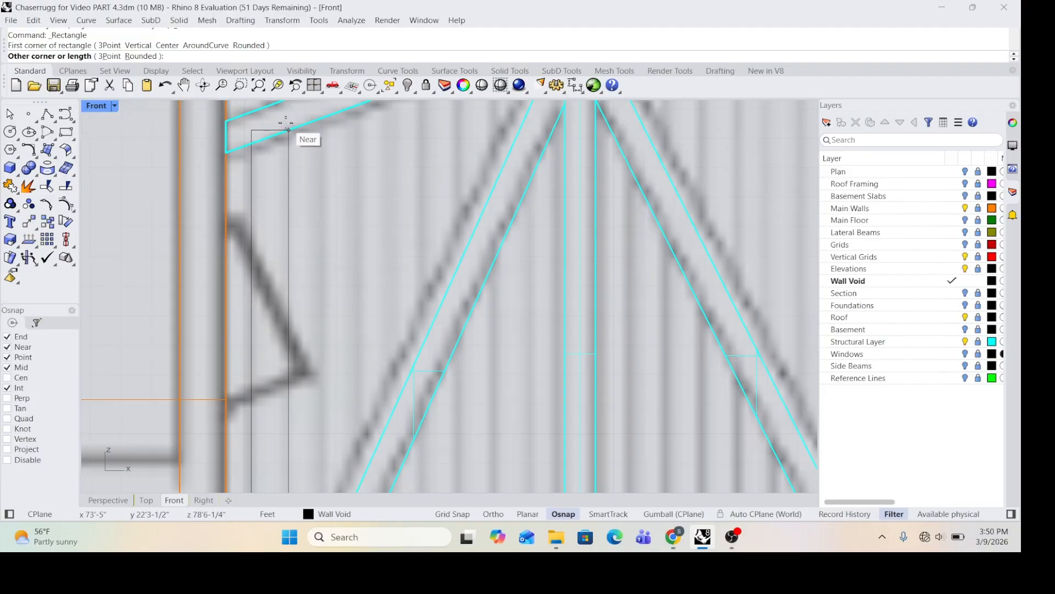
pyautogui.scroll(2, 286, 121)
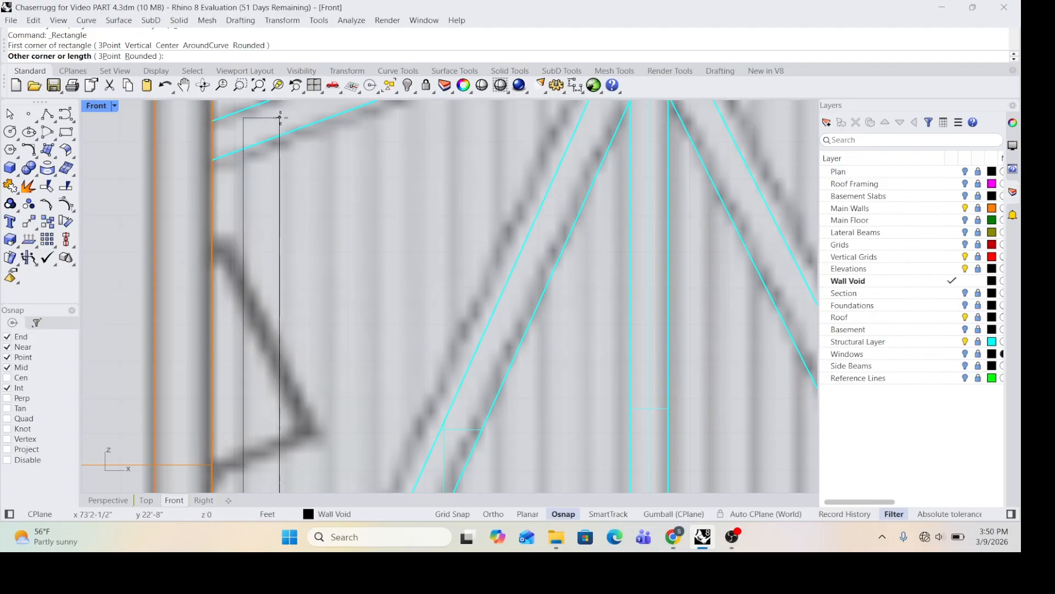
pyautogui.click(283, 113)
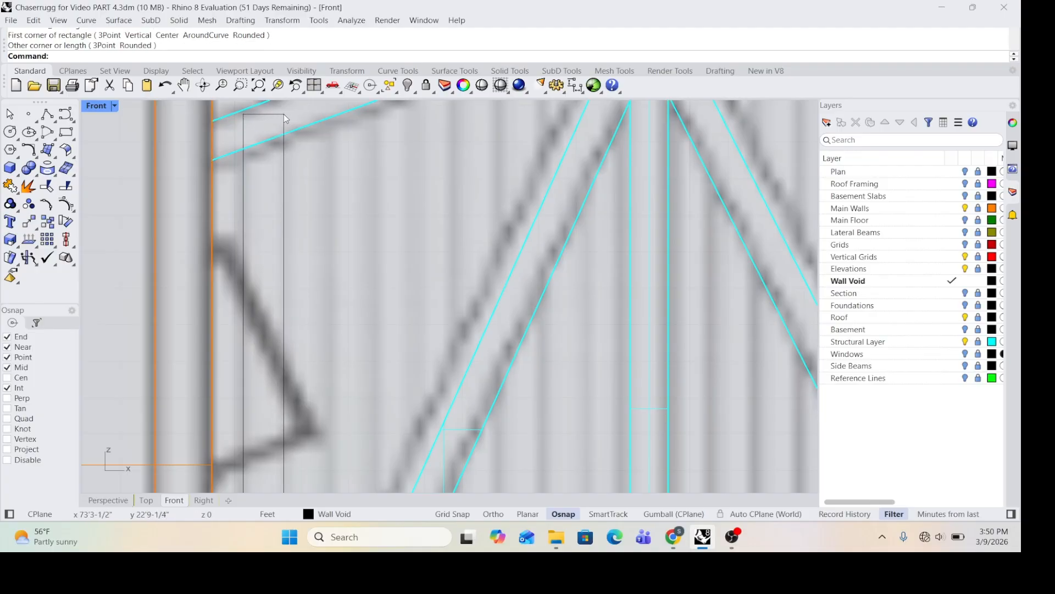
# Step: Move the rectangle's upper edge vertically upward about 32'8" so the strip extends well above the roof
pyautogui.scroll(-5, 335, 252)
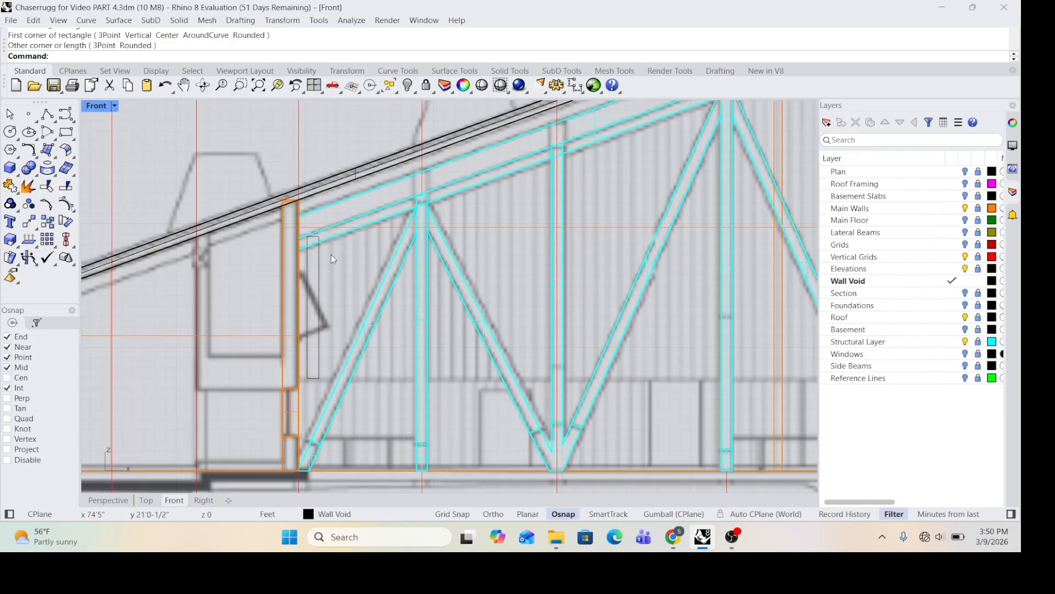
pyautogui.scroll(4, 318, 244)
pyautogui.scroll(3, 300, 235)
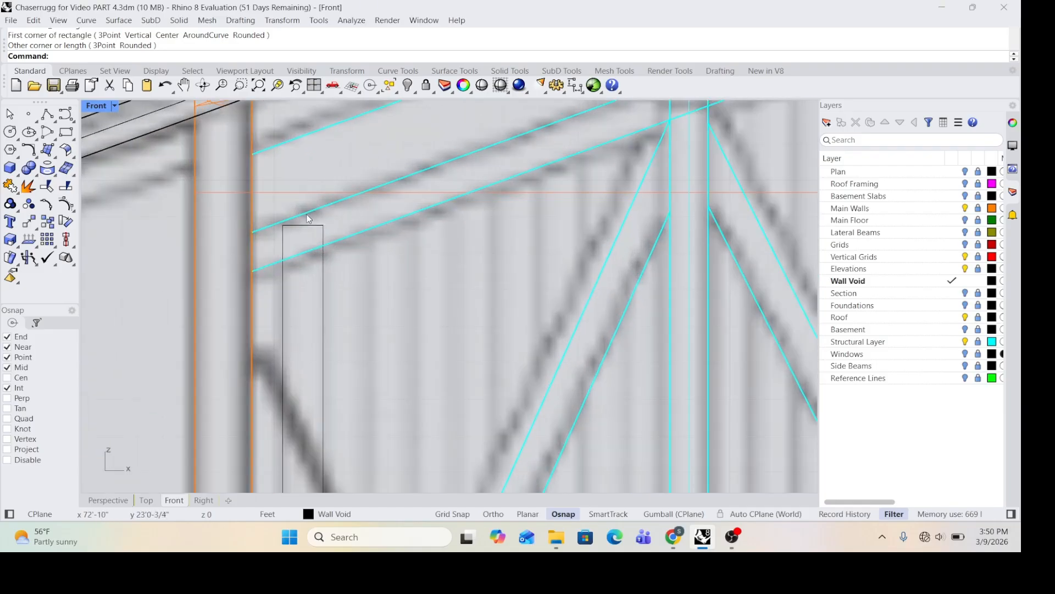
pyautogui.scroll(1, 309, 227)
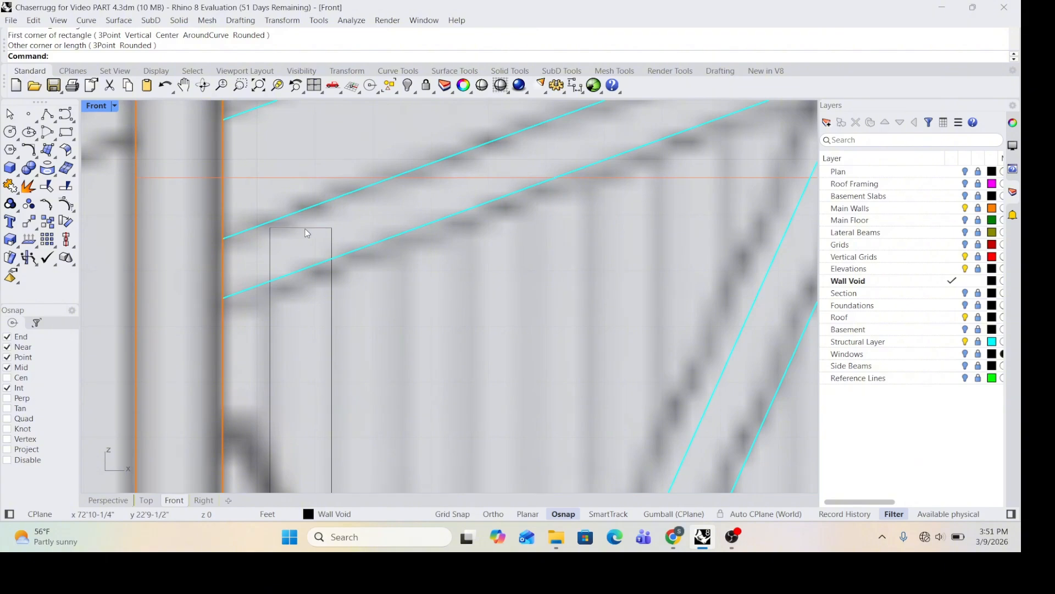
pyautogui.keyDown('ctrl'); pyautogui.keyDown('shift'); pyautogui.click(306, 229); pyautogui.keyUp('shift'); pyautogui.keyUp('ctrl')
pyautogui.scroll(-6, 312, 236)
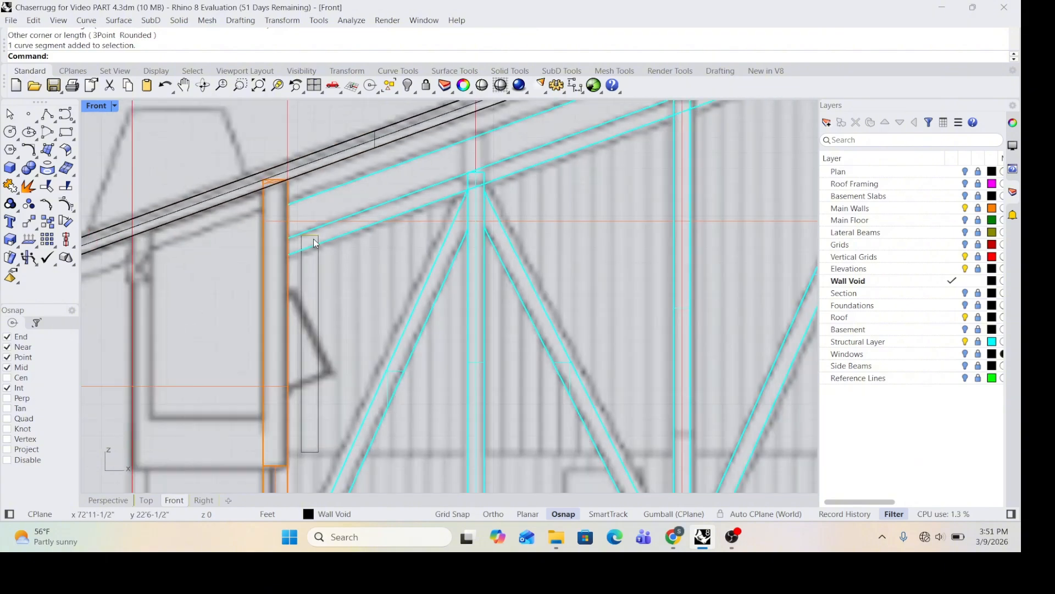
pyautogui.write('M')
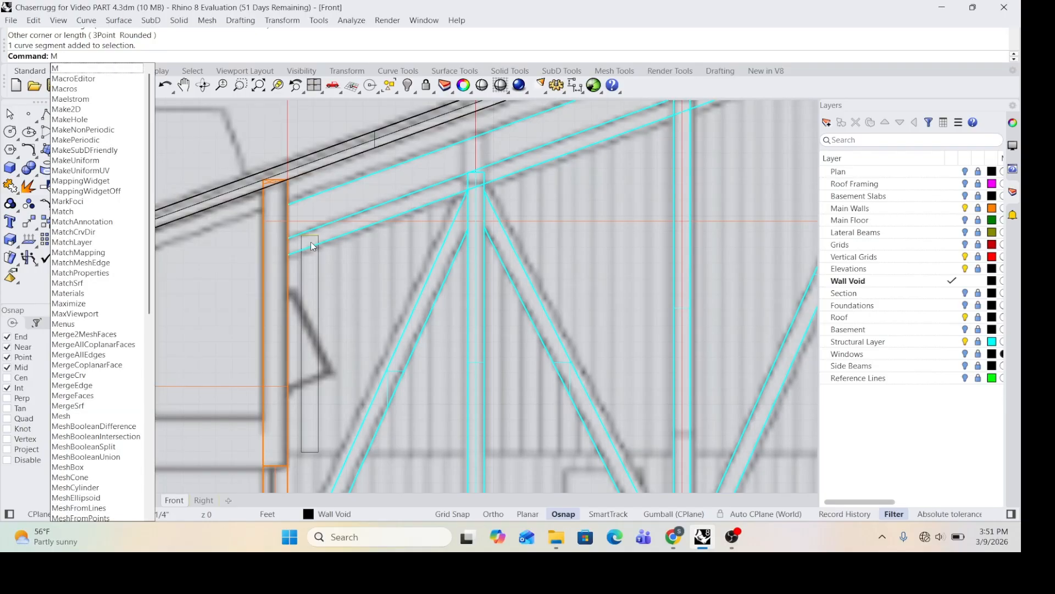
pyautogui.write('vove')
pyautogui.press('Return')
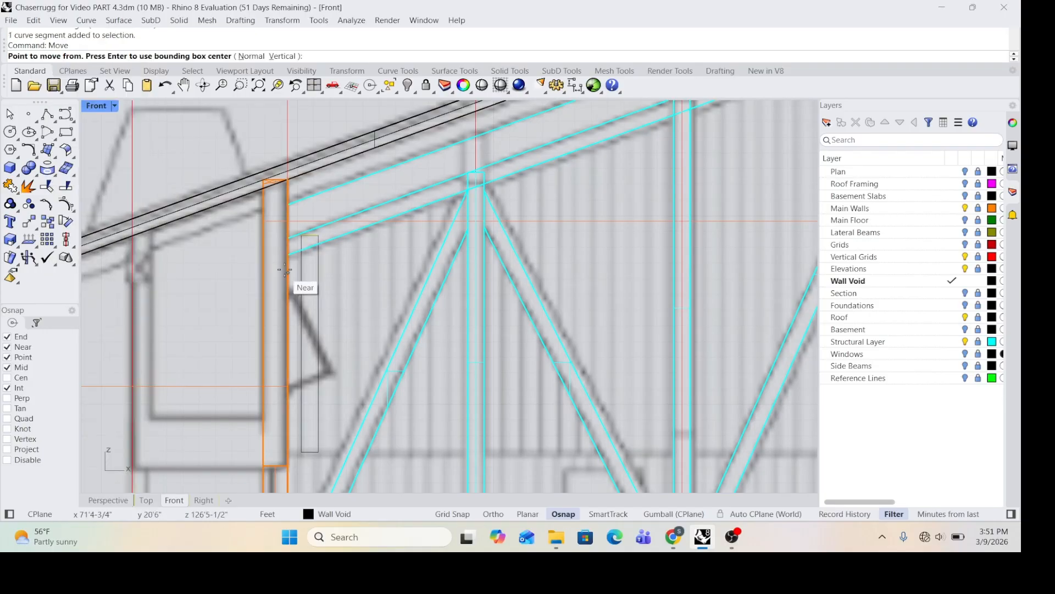
pyautogui.scroll(5, 317, 240)
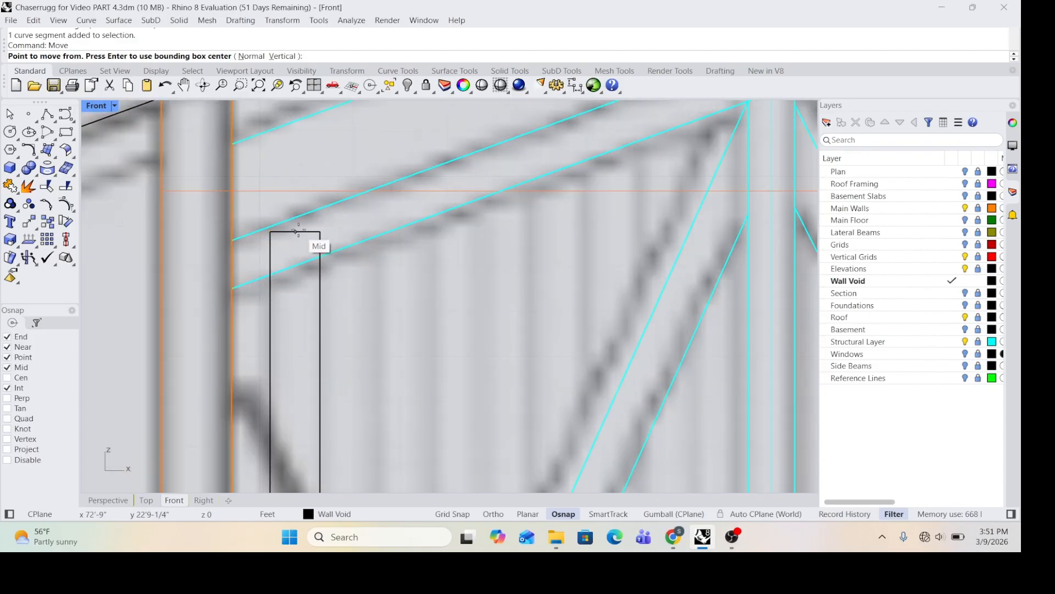
pyautogui.click(297, 232)
pyautogui.scroll(-5, 297, 231)
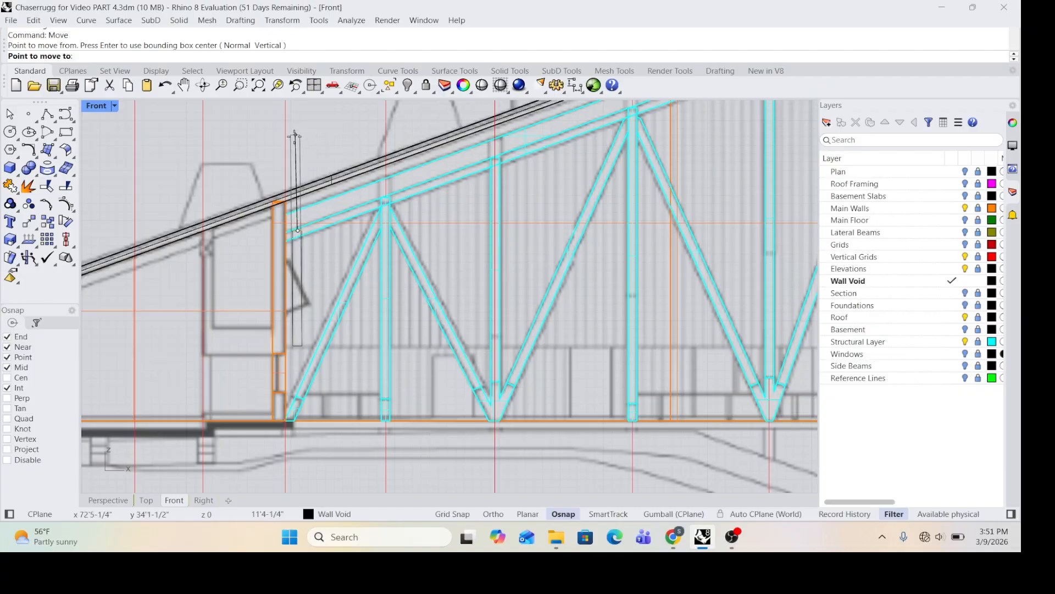
pyautogui.scroll(-5, 306, 160)
pyautogui.scroll(8, 308, 160)
pyautogui.scroll(2, 287, 191)
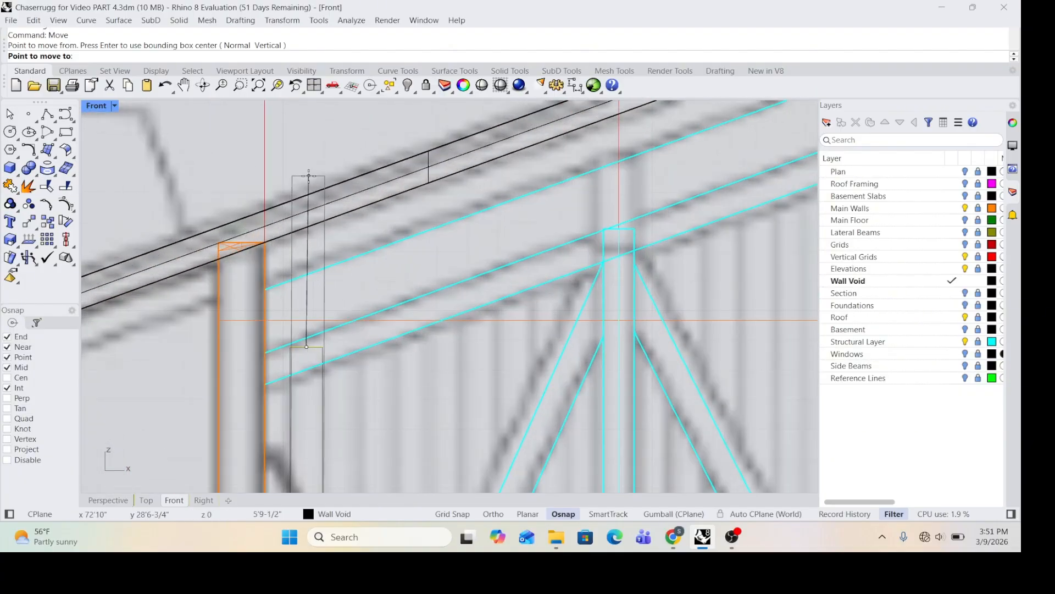
pyautogui.scroll(-5, 299, 140)
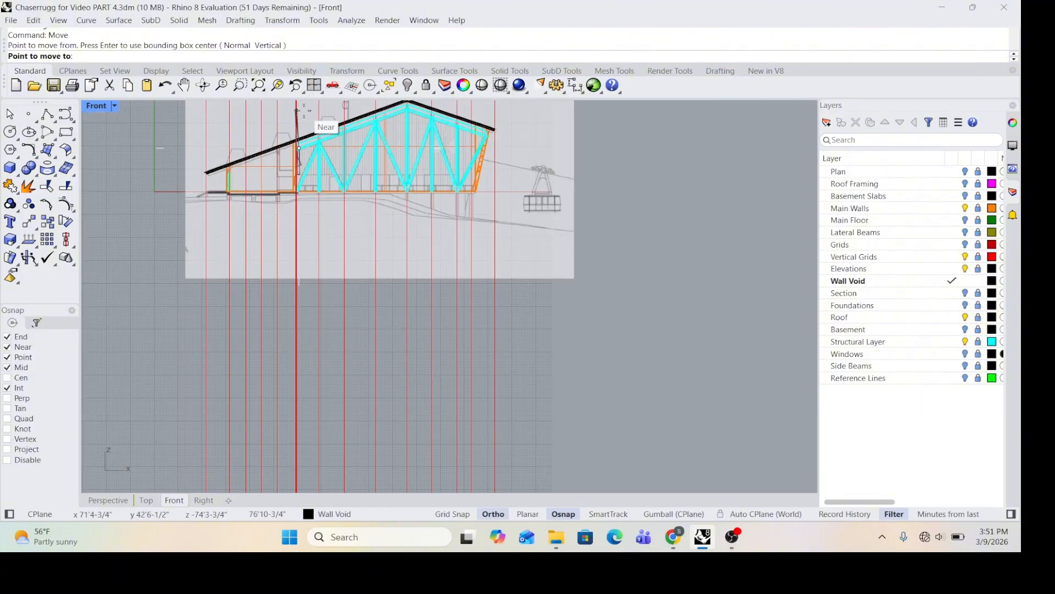
pyautogui.scroll(-5, 330, 234)
pyautogui.scroll(4, 330, 288)
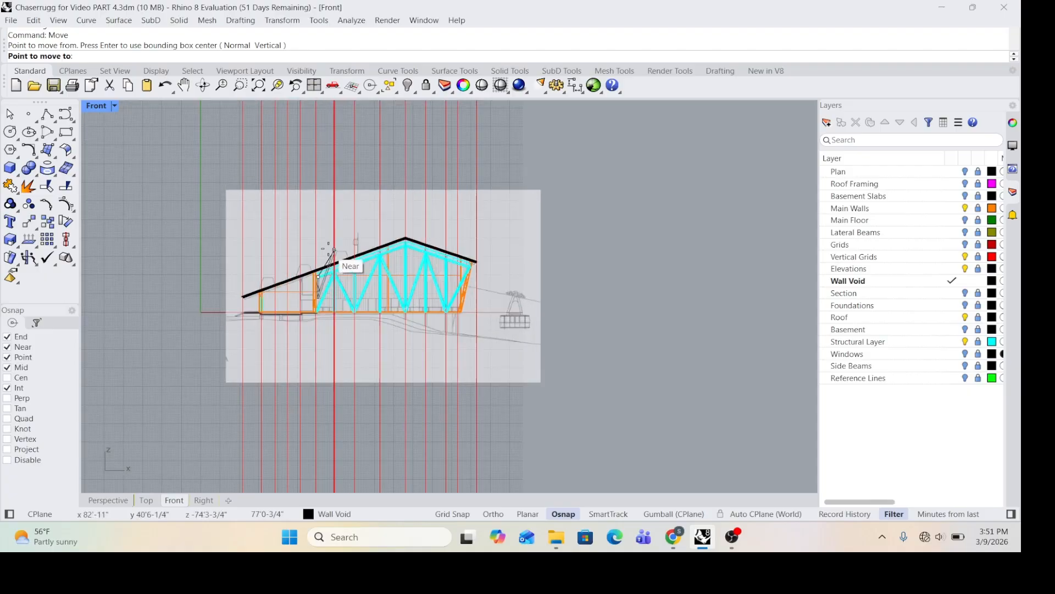
pyautogui.scroll(4, 330, 251)
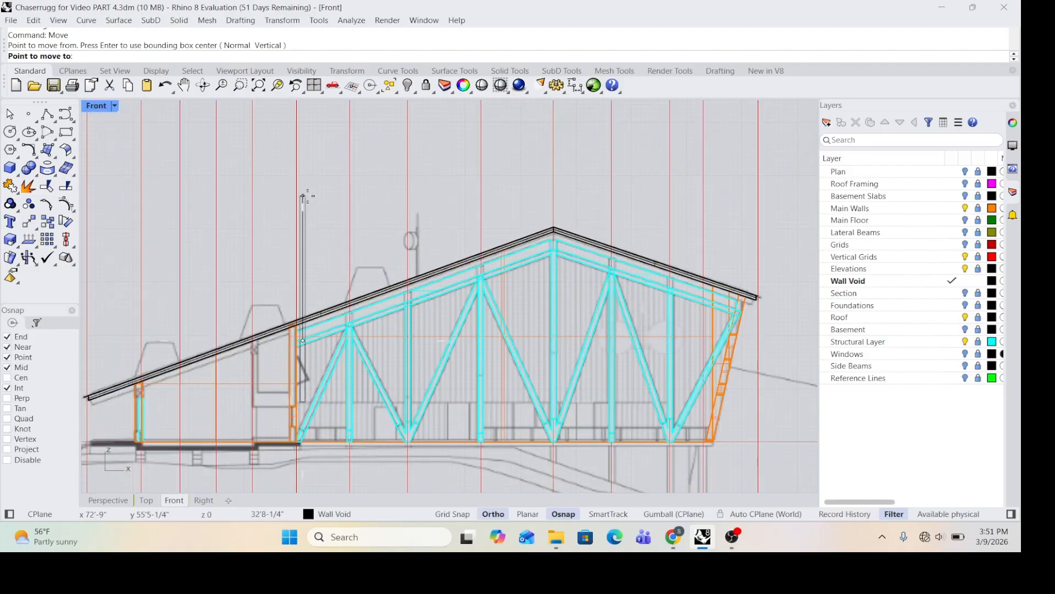
pyautogui.click(303, 196)
# Step: Move the whole rectangle horizontally away from the main wall by its own width, from one lower corner to the other
pyautogui.scroll(4, 310, 215)
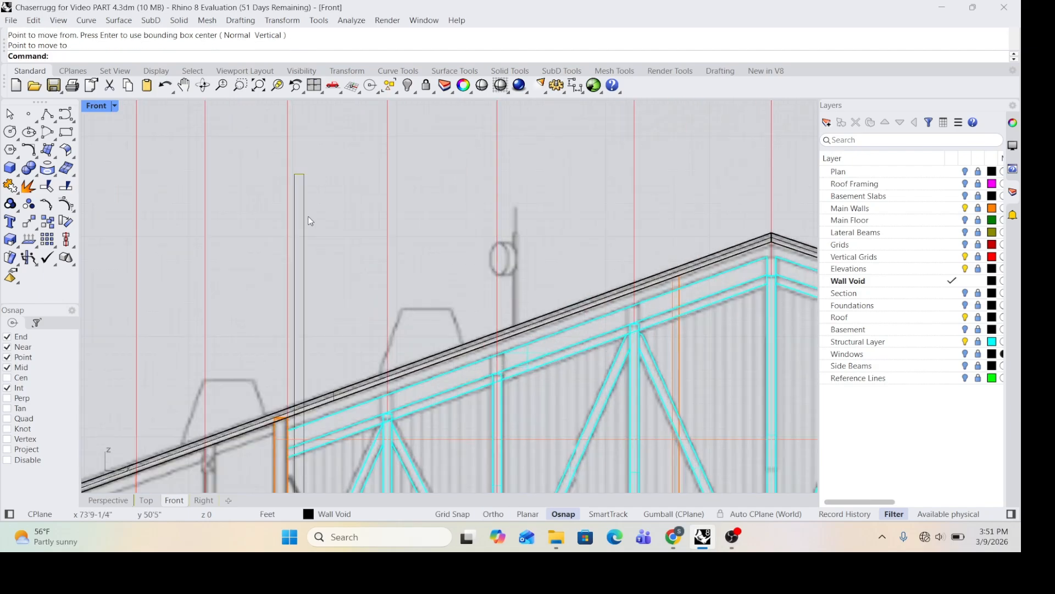
pyautogui.scroll(3, 314, 206)
pyautogui.scroll(-6, 298, 173)
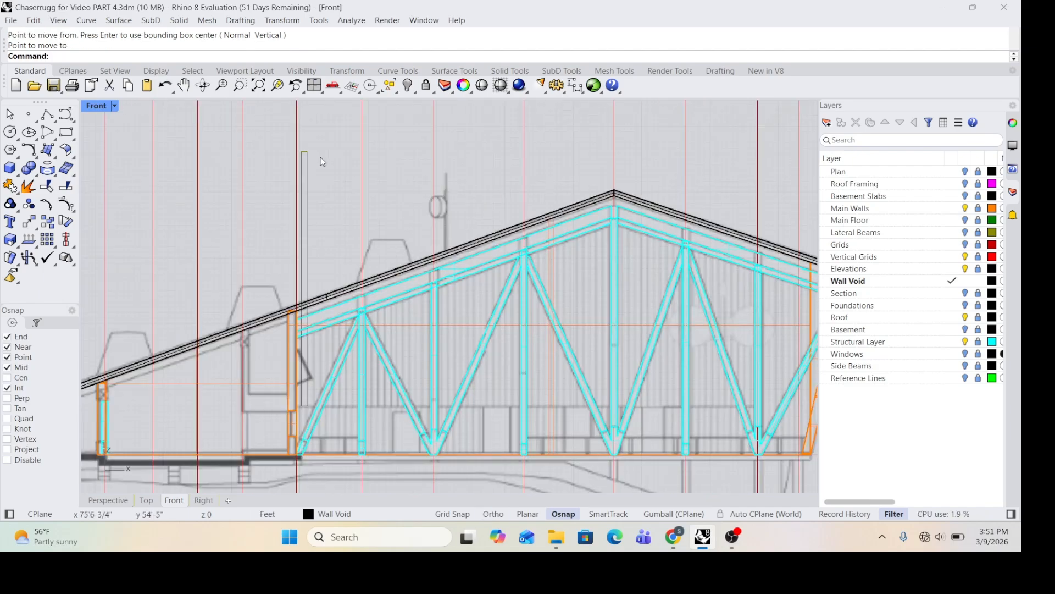
pyautogui.scroll(3, 316, 264)
pyautogui.scroll(-5, 324, 280)
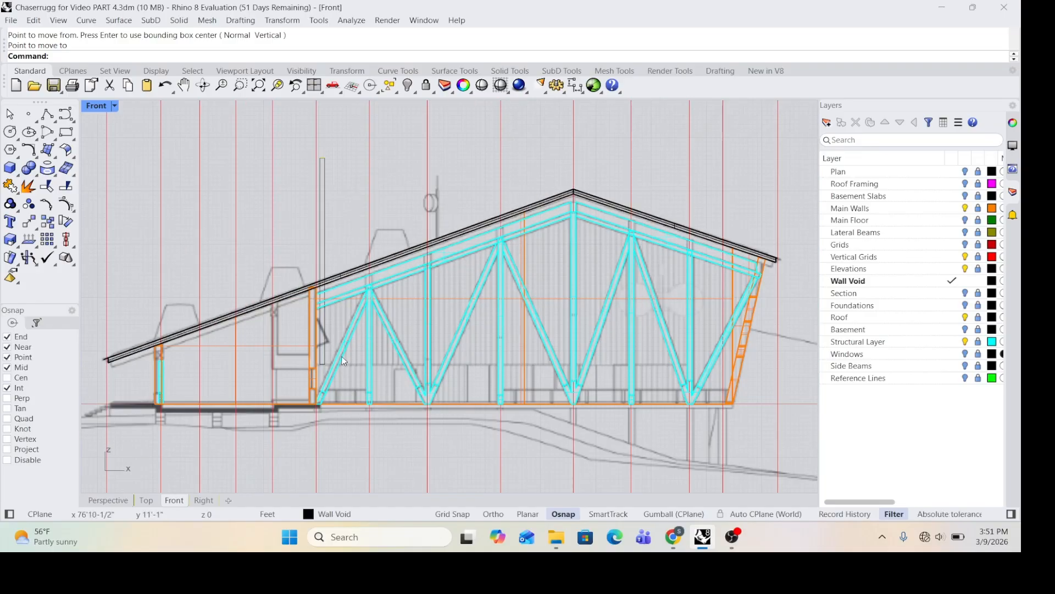
pyautogui.scroll(5, 307, 373)
pyautogui.scroll(3, 307, 372)
pyautogui.click(296, 371)
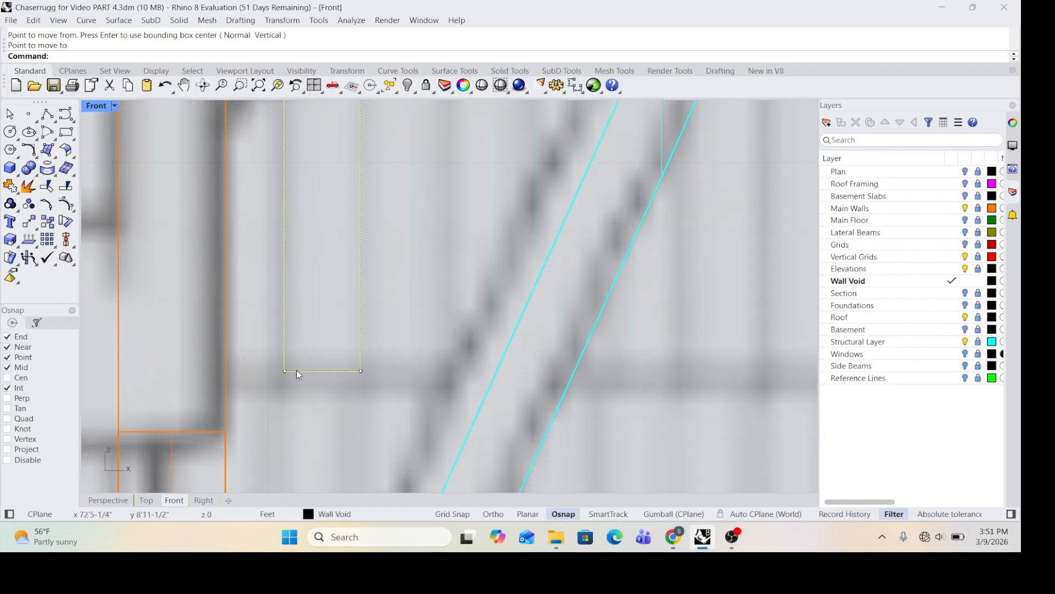
pyautogui.write('Move')
pyautogui.press('Return')
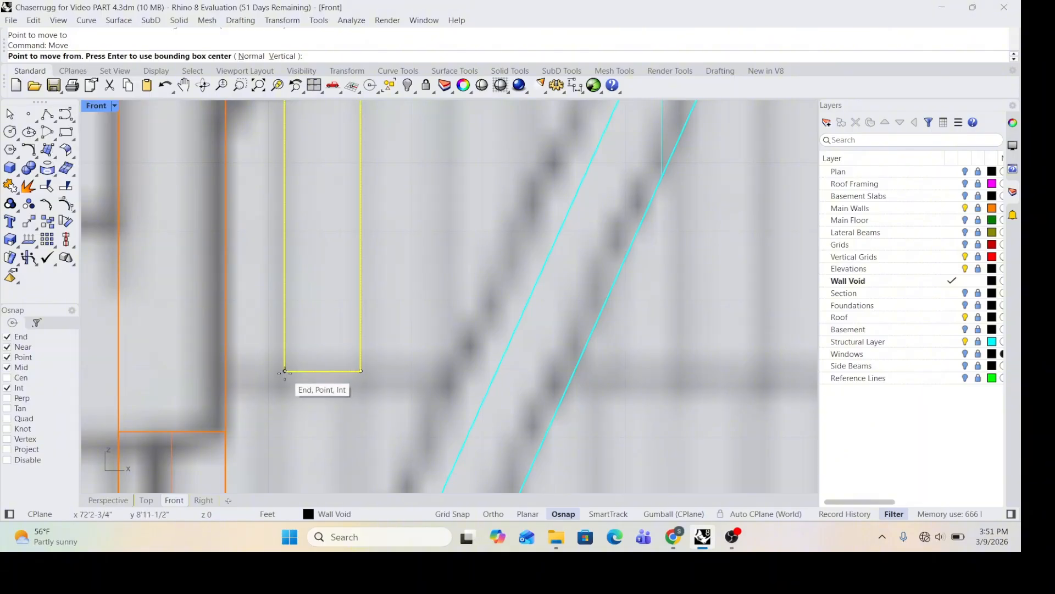
pyautogui.click(285, 371)
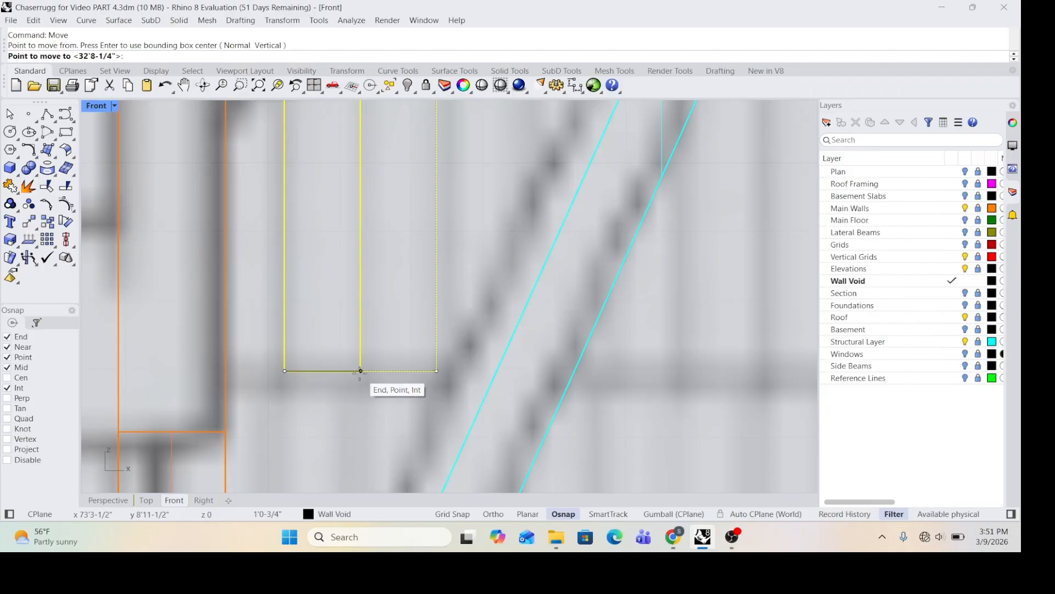
pyautogui.click(361, 371)
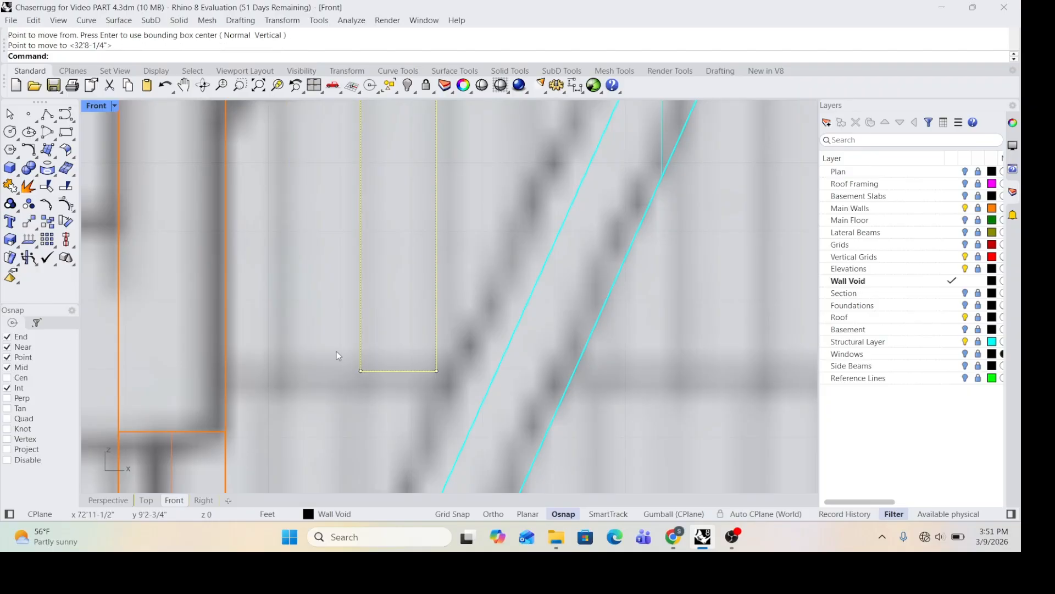
# Step: Copy the selected rectangle sideways by its own width toward the main wall, from one lower corner to the other, leaving two adjoining strips
pyautogui.scroll(-6, 337, 351)
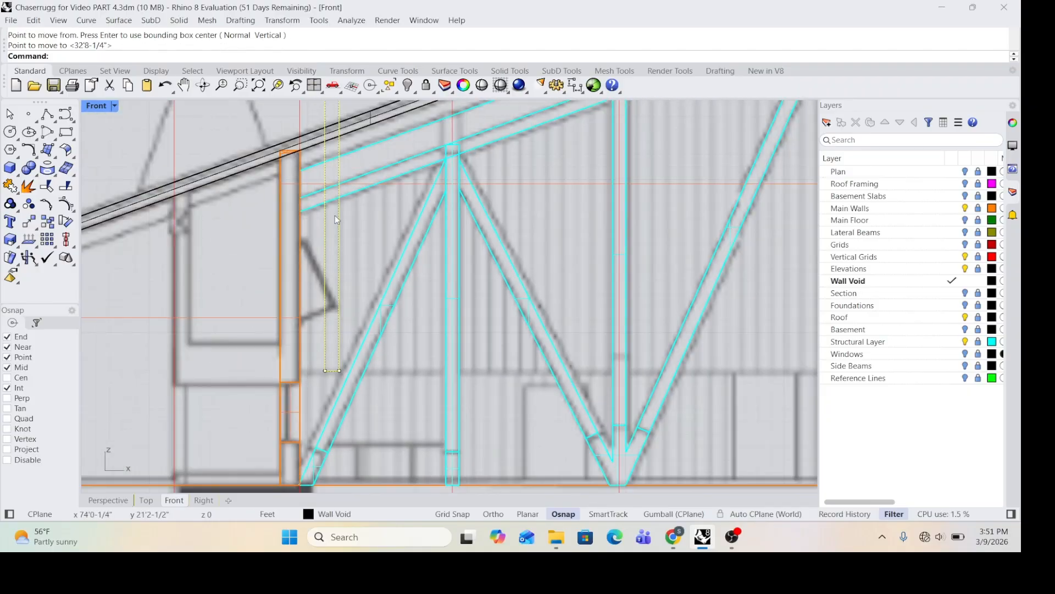
pyautogui.scroll(5, 331, 154)
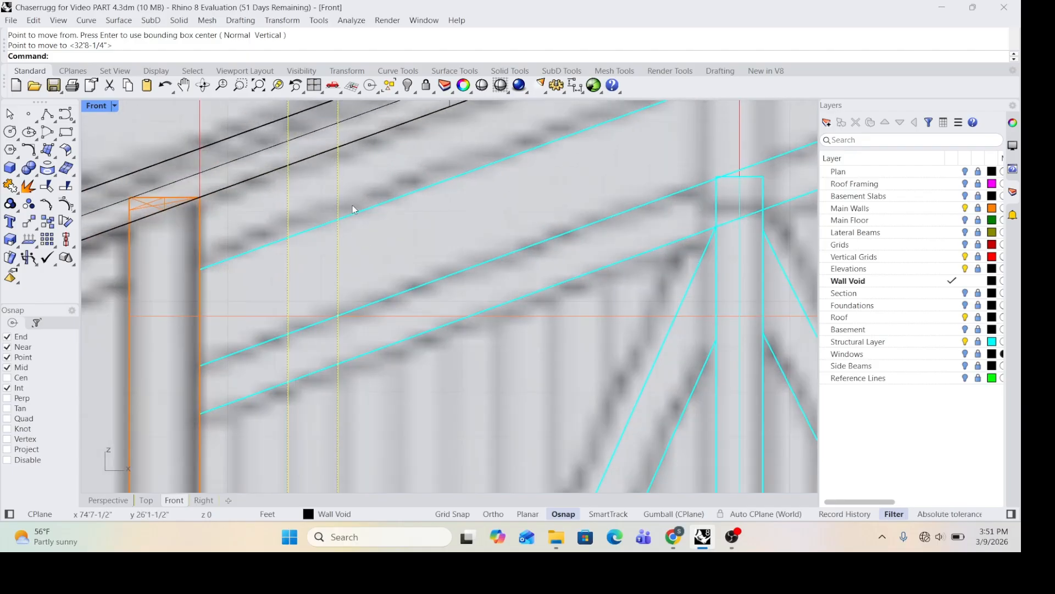
pyautogui.scroll(-10, 357, 209)
pyautogui.scroll(8, 368, 378)
pyautogui.scroll(6, 310, 459)
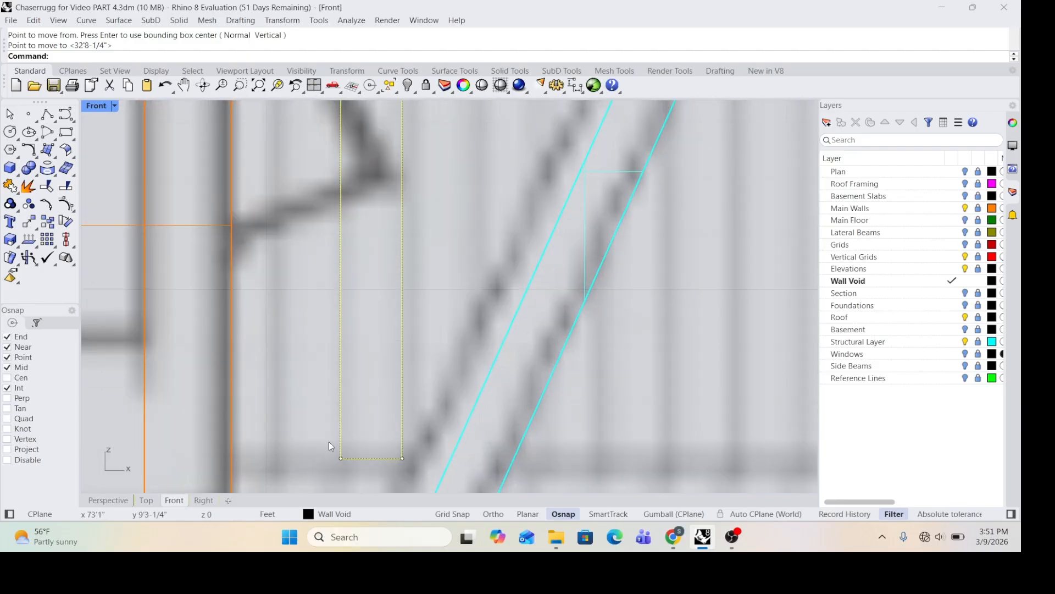
pyautogui.scroll(-3, 372, 303)
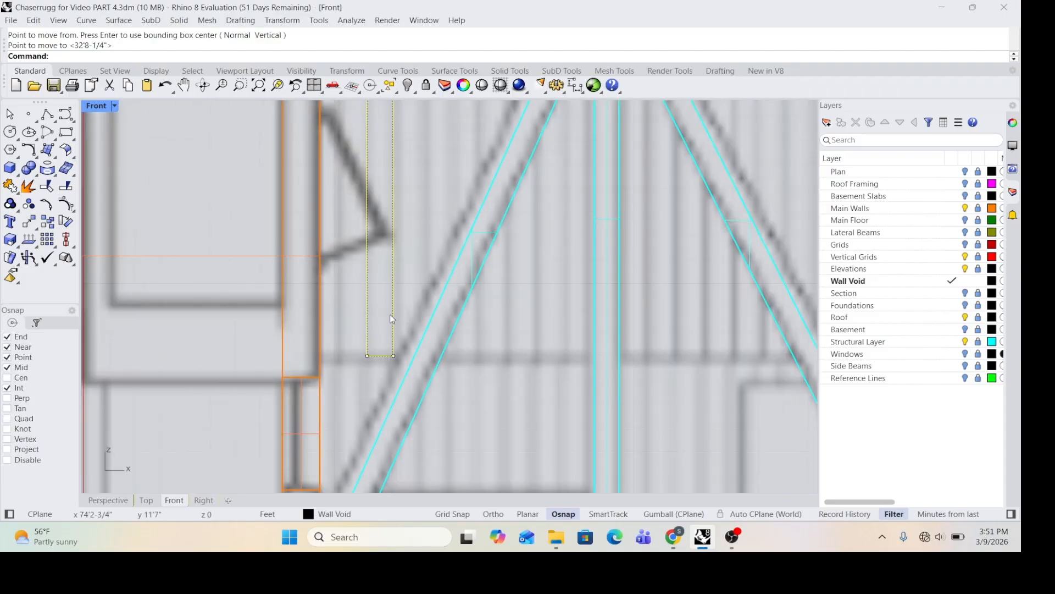
pyautogui.scroll(4, 382, 360)
pyautogui.scroll(2, 383, 363)
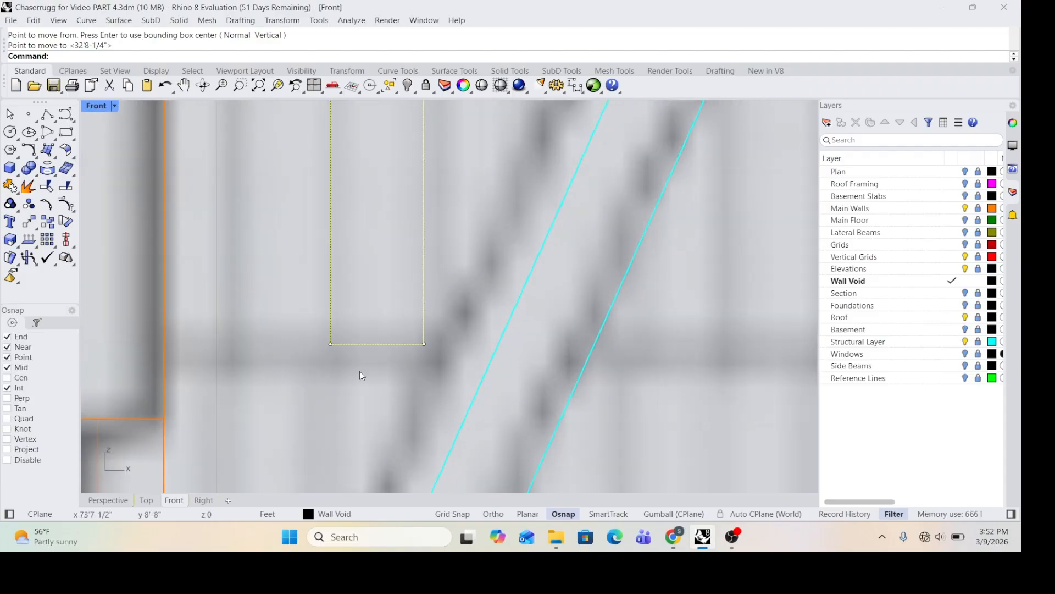
pyautogui.write('Copy')
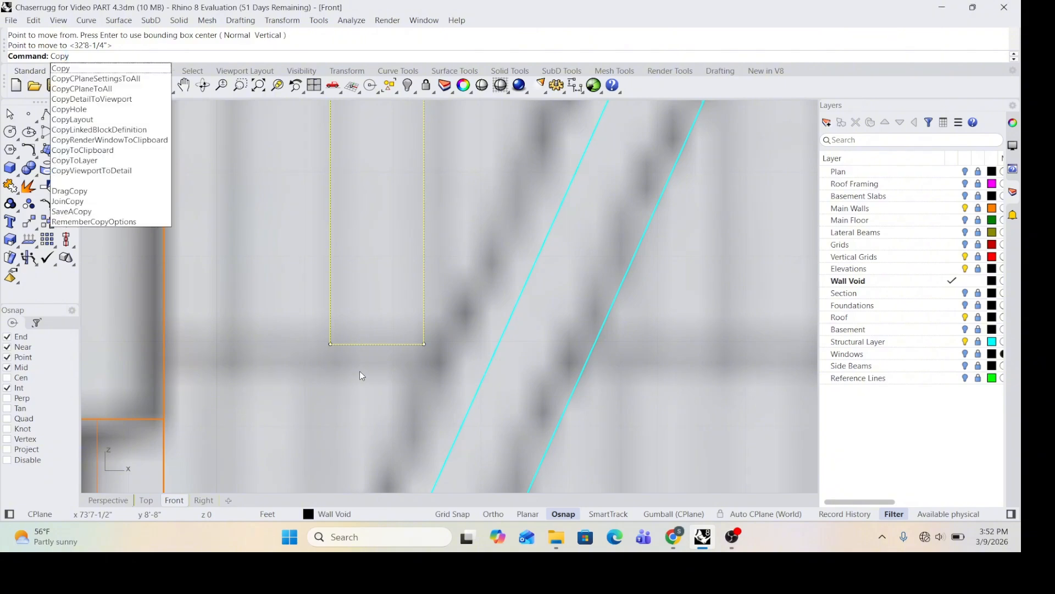
pyautogui.press('Return')
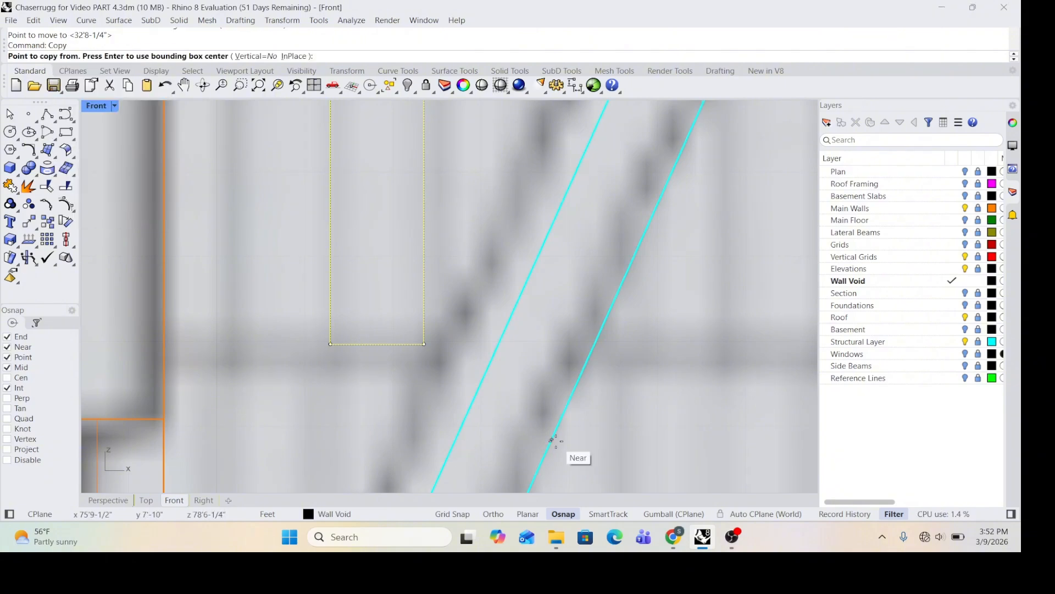
pyautogui.click(424, 344)
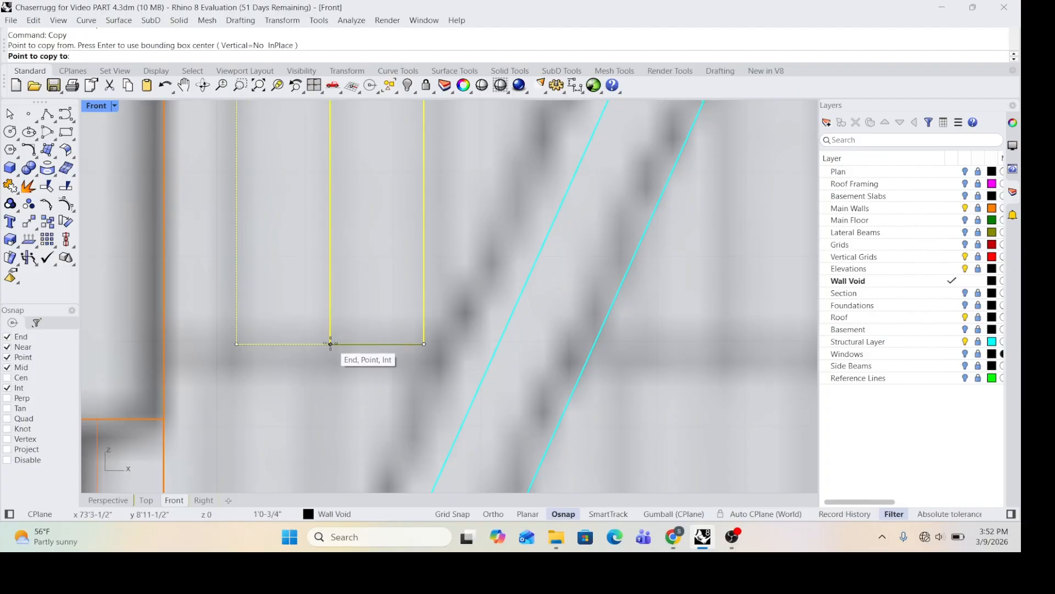
pyautogui.click(330, 344)
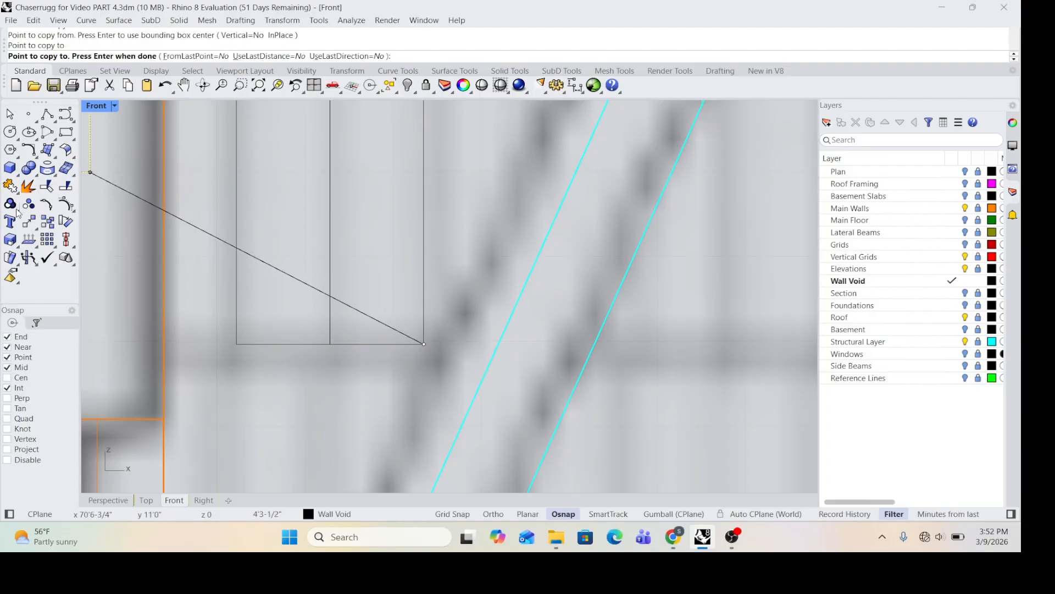
pyautogui.press('Return')
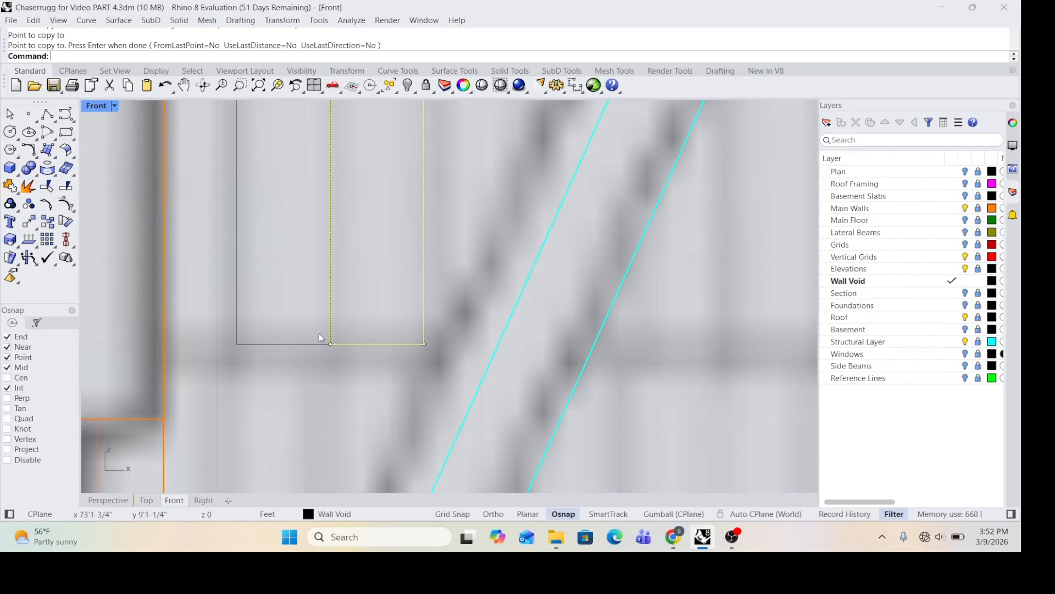
# Step: Move both adjoining strips horizontally with Ortho on until the outer lower corner meets the orange main wall's edge
pyautogui.click(293, 345)
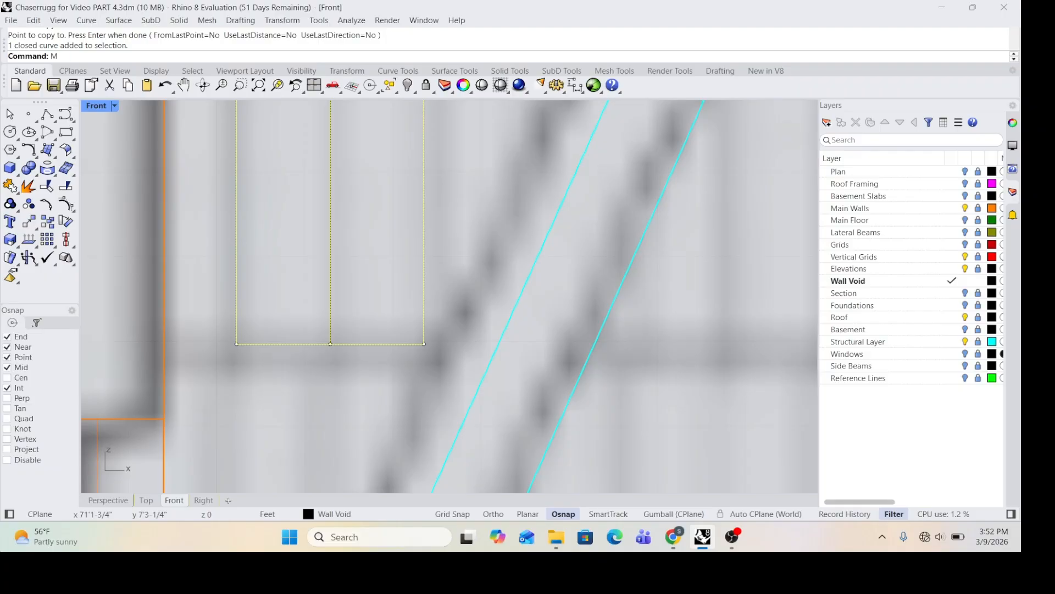
pyautogui.press('Return')
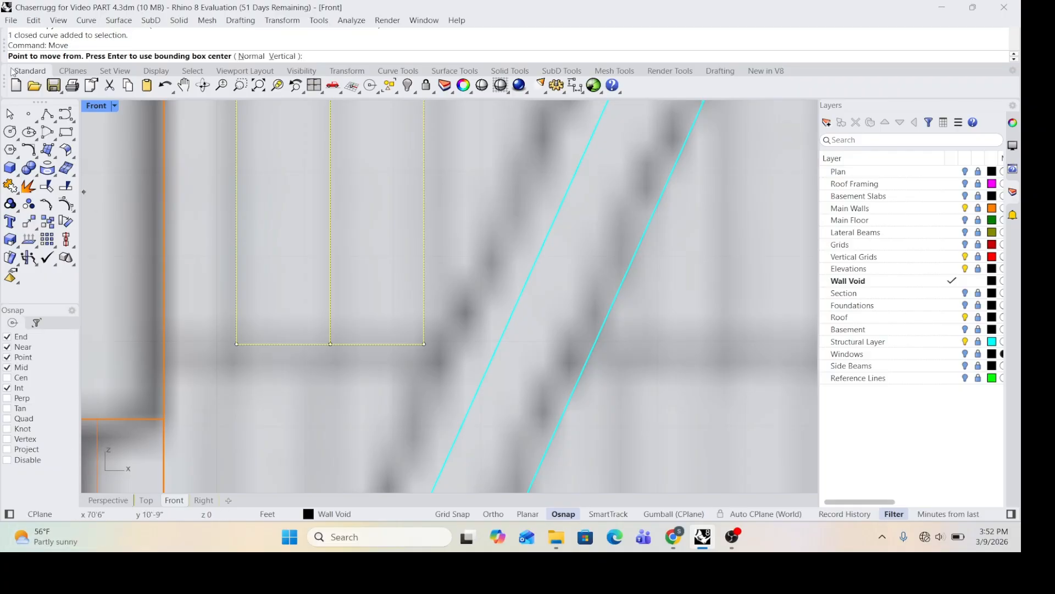
pyautogui.click(236, 344)
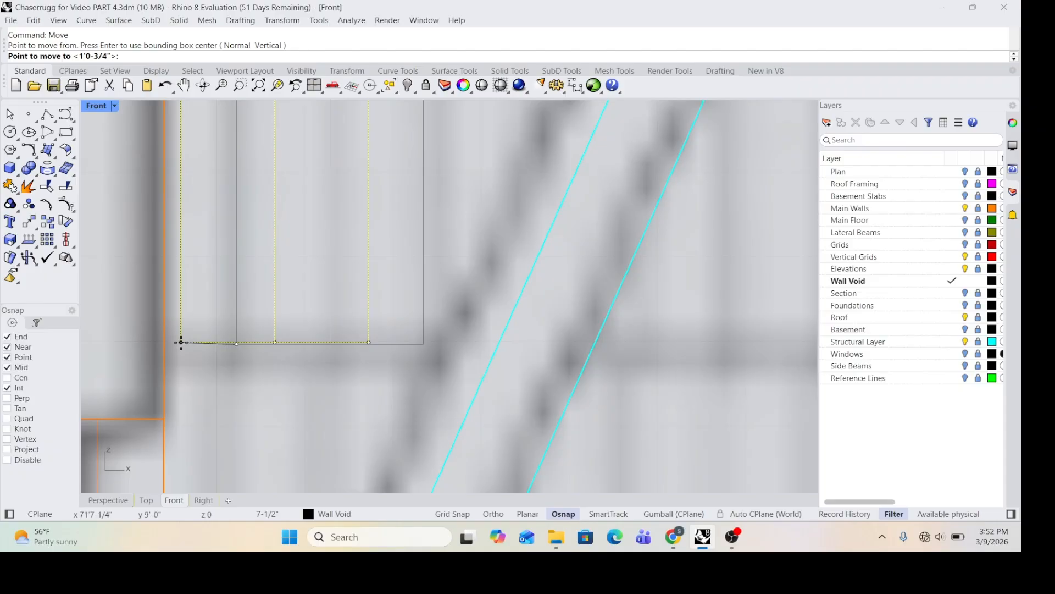
pyautogui.press('F8')
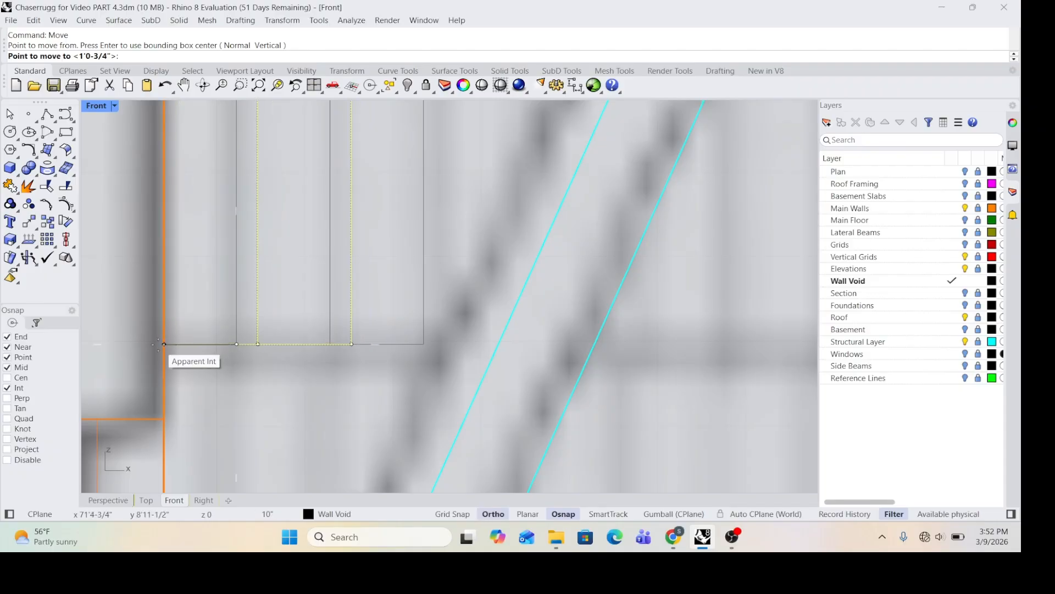
pyautogui.click(156, 344)
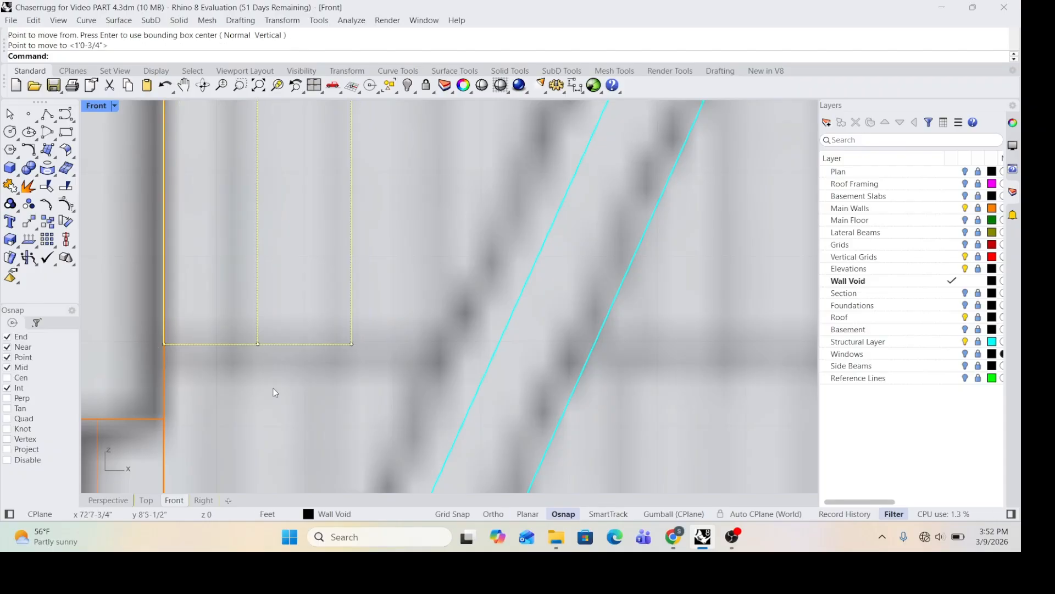
# Step: Show all four viewports and examine where the two strips sit relative to the building in plan and perspective
pyautogui.scroll(-3, 262, 339)
pyautogui.scroll(-5, 333, 192)
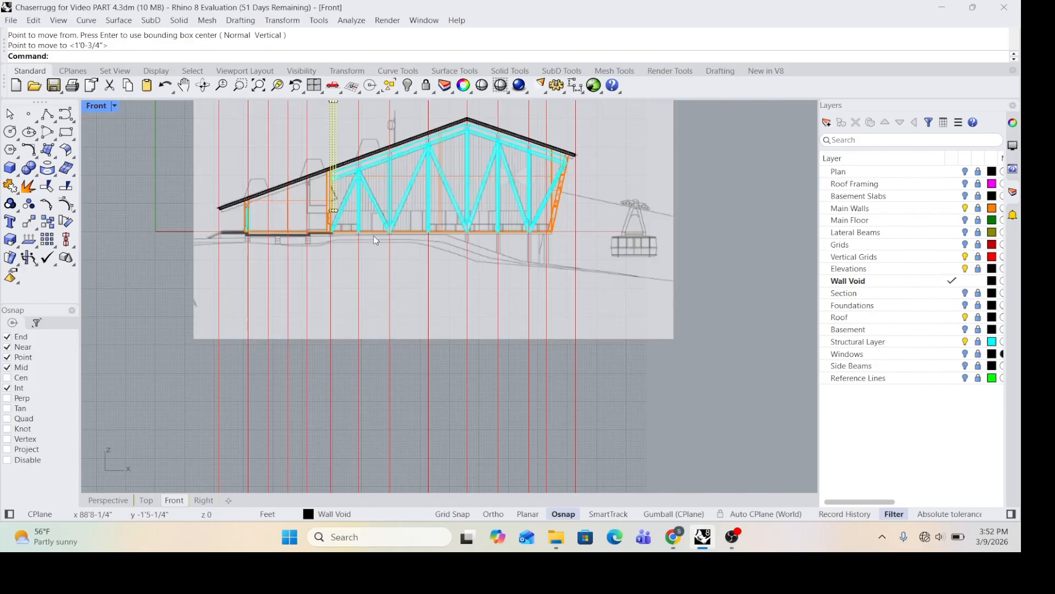
pyautogui.scroll(-2, 374, 236)
pyautogui.scroll(2, 365, 113)
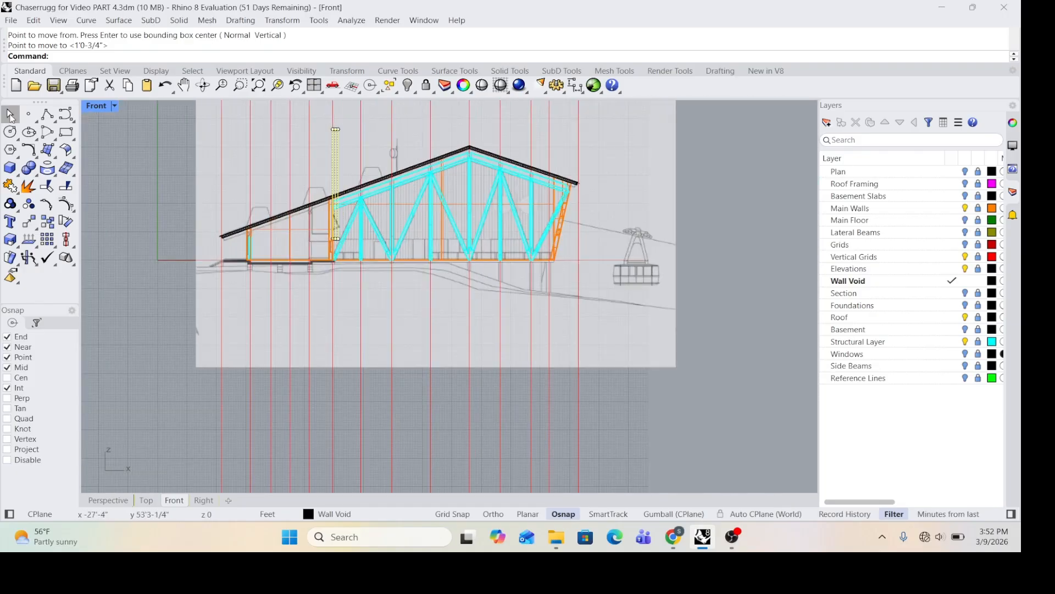
pyautogui.doubleClick(95, 106)
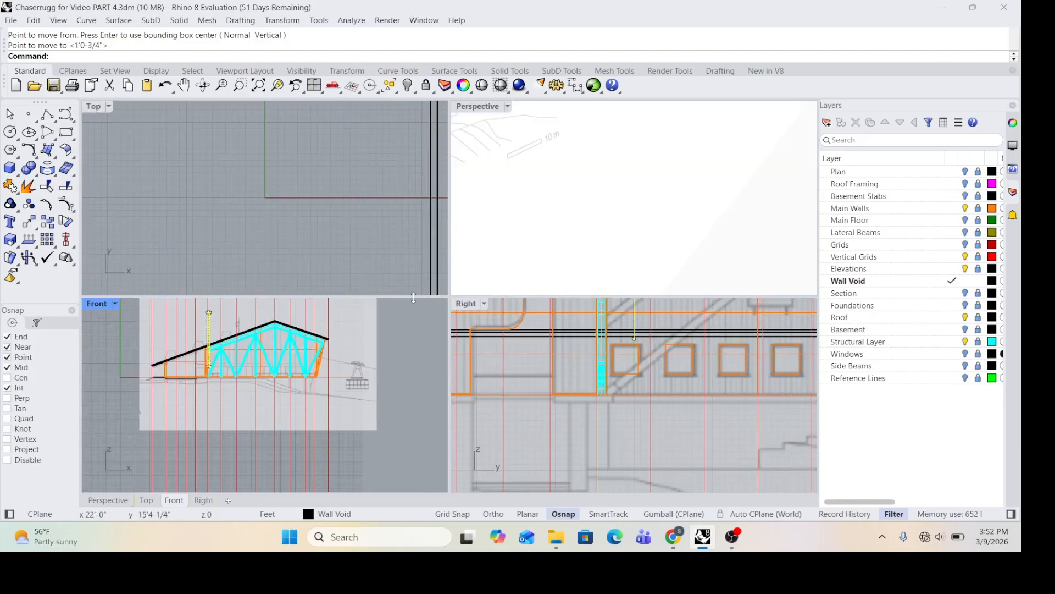
pyautogui.scroll(-5, 347, 179)
pyautogui.scroll(3, 399, 153)
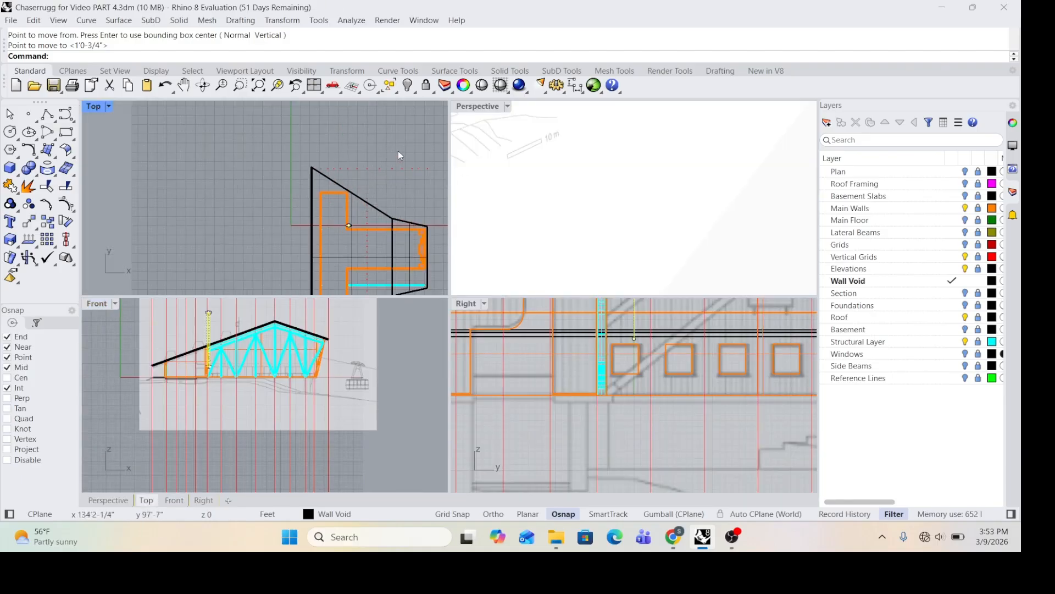
pyautogui.scroll(-1, 543, 160)
pyautogui.scroll(-5, 543, 160)
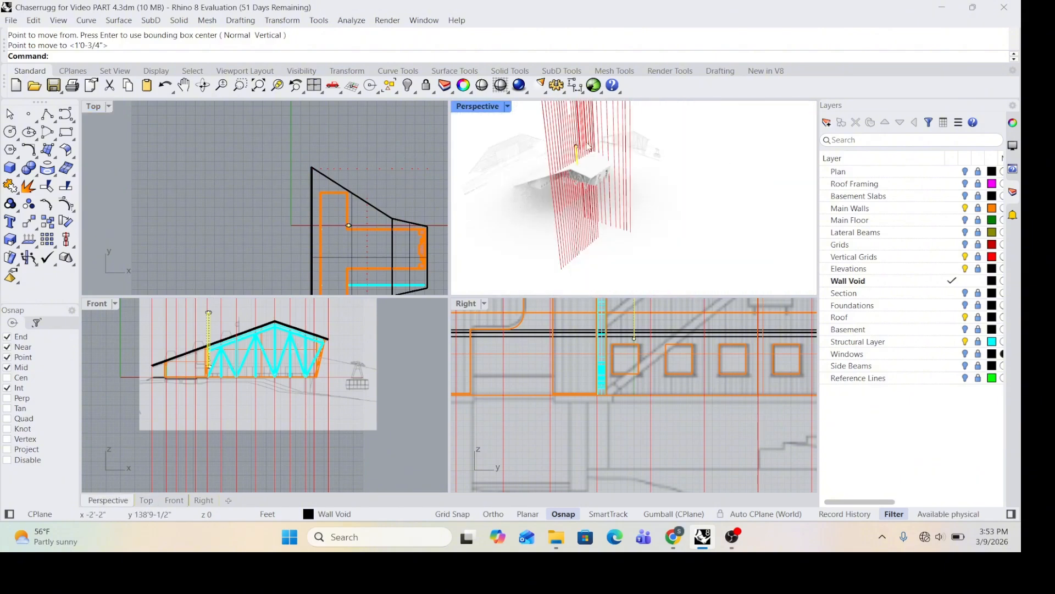
pyautogui.moveTo(596, 165); pyautogui.dragTo(684, 193, button='right')
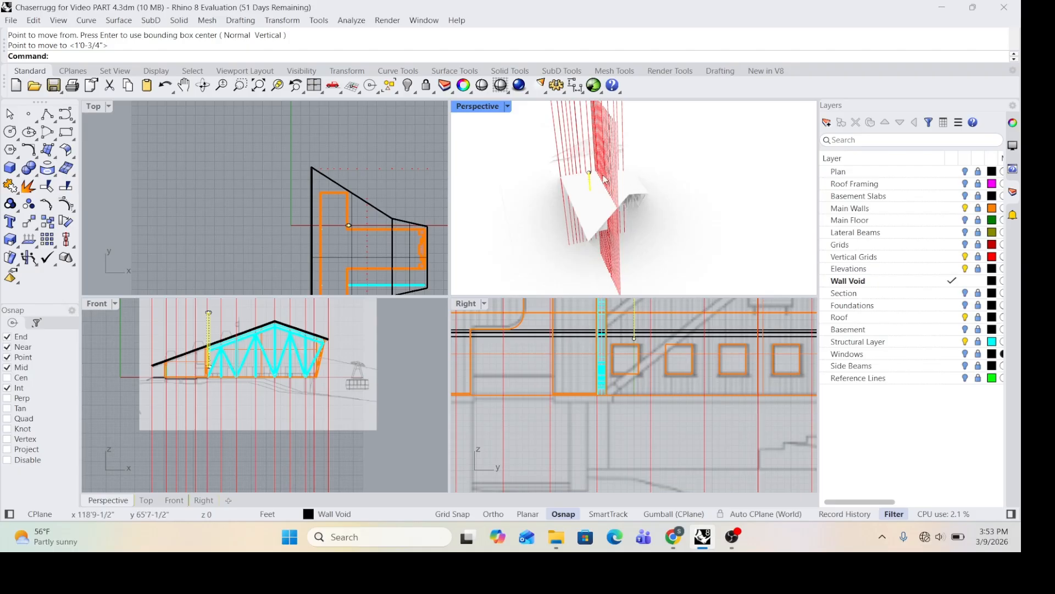
pyautogui.scroll(5, 604, 178)
pyautogui.scroll(-5, 525, 153)
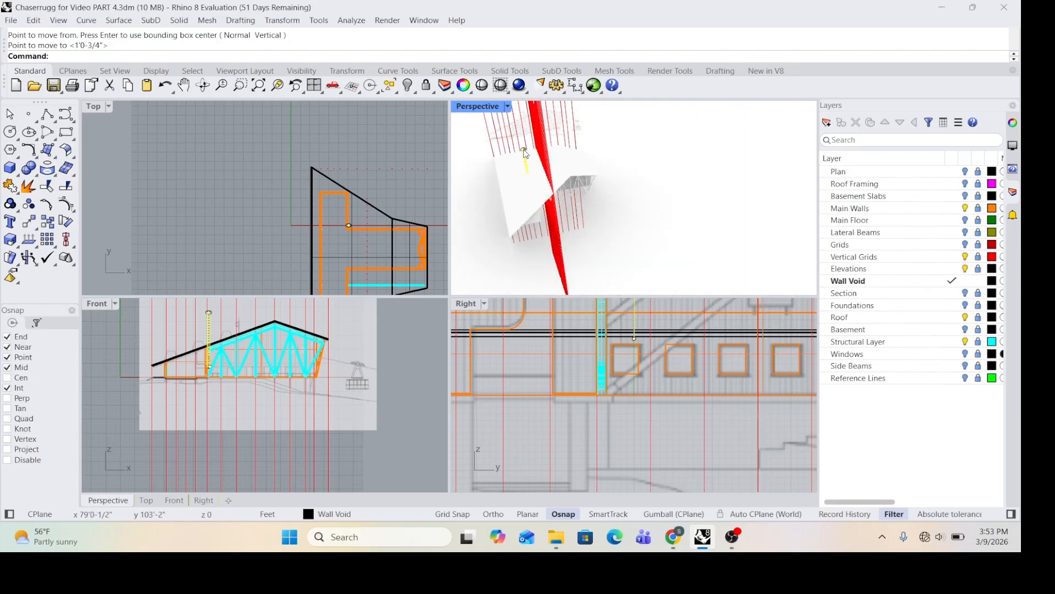
pyautogui.scroll(3, 524, 181)
pyautogui.scroll(-4, 524, 181)
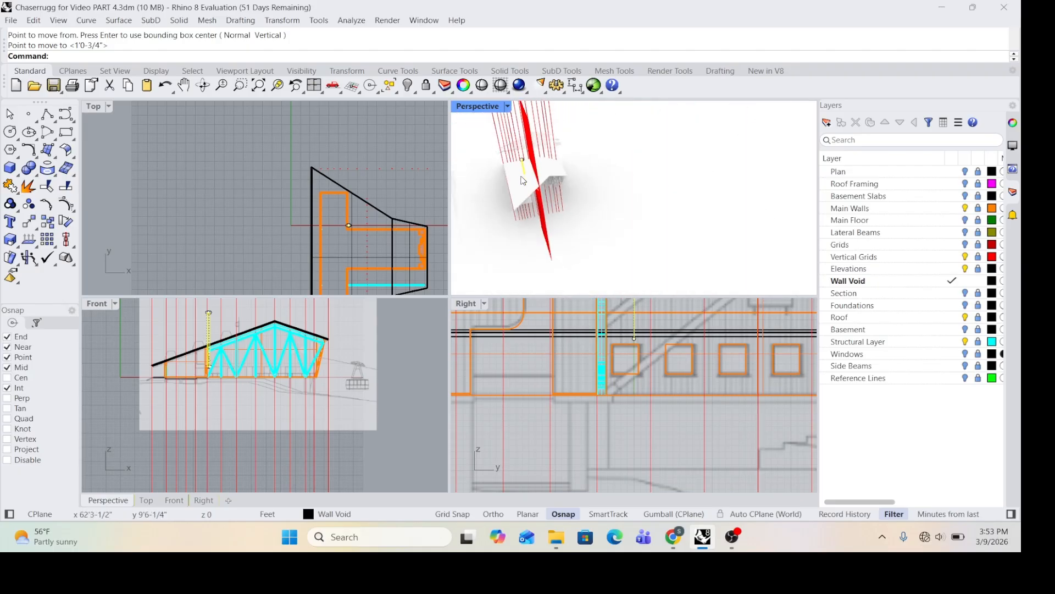
pyautogui.scroll(-3, 372, 173)
pyautogui.scroll(8, 381, 242)
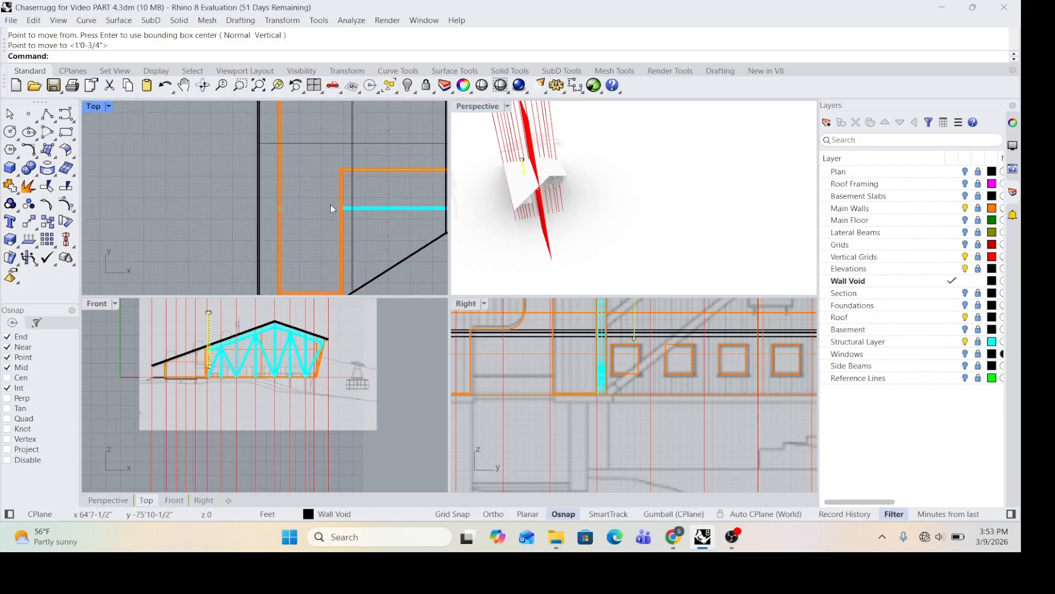
# Step: Maximize the Top view and inspect the main walls and the cyan structural line in plan in relation to the strips
pyautogui.doubleClick(92, 106)
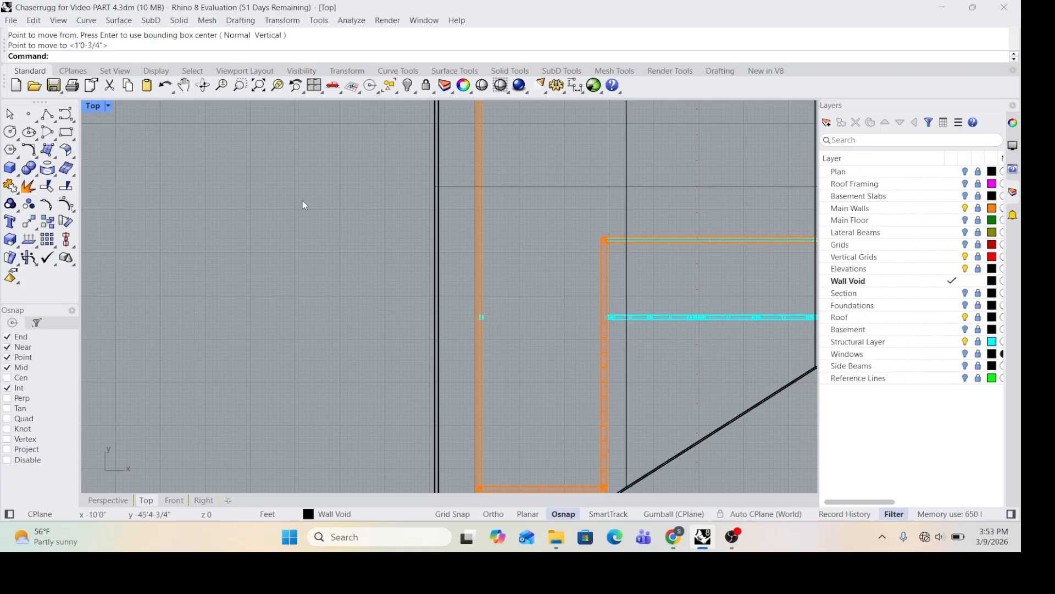
pyautogui.scroll(-5, 398, 240)
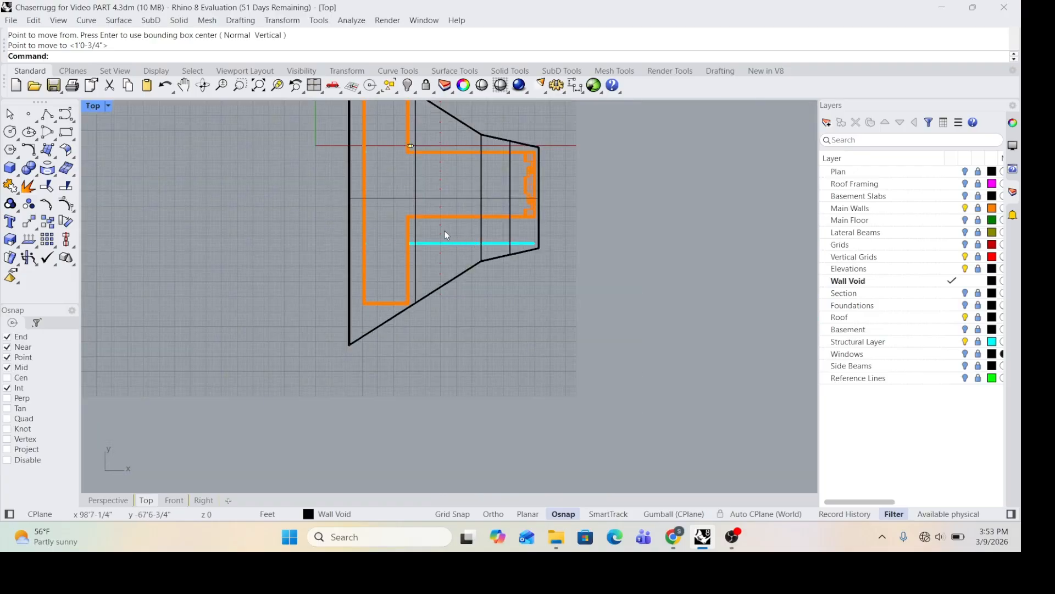
pyautogui.scroll(-8, 416, 181)
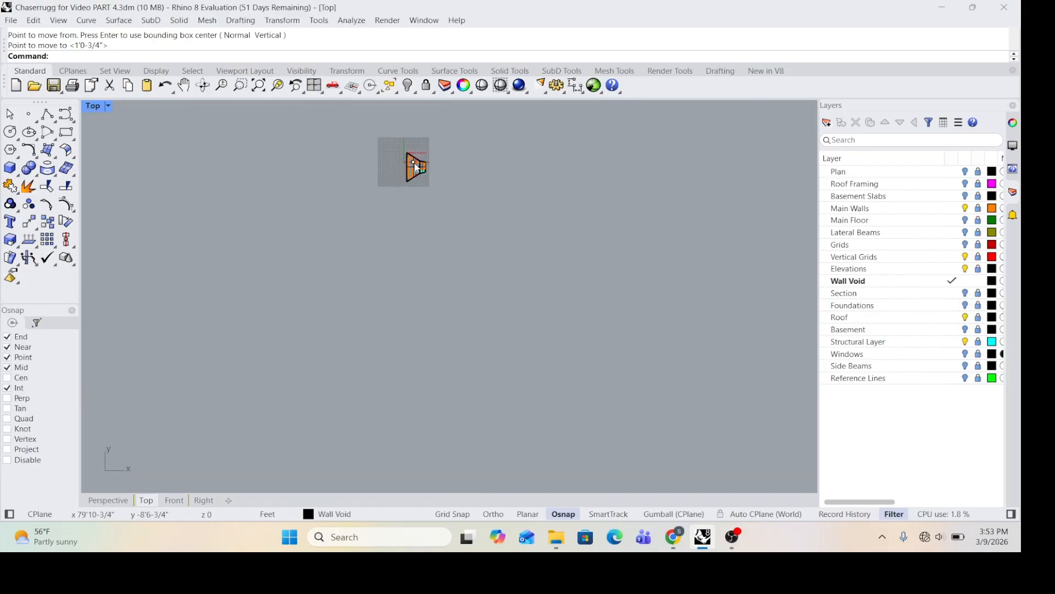
pyautogui.scroll(5, 428, 170)
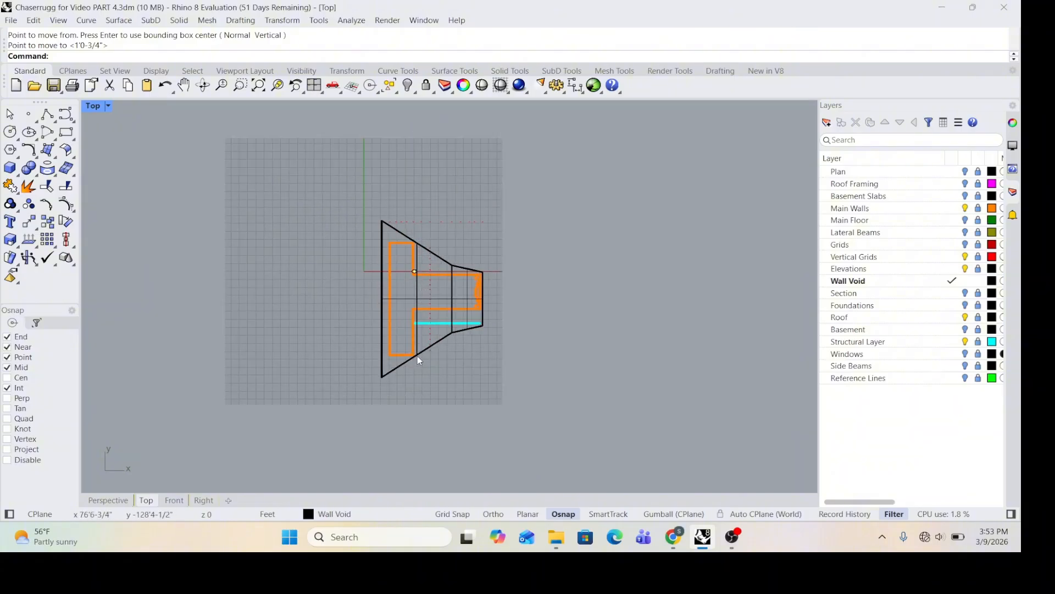
pyautogui.scroll(5, 418, 356)
pyautogui.scroll(1, 418, 222)
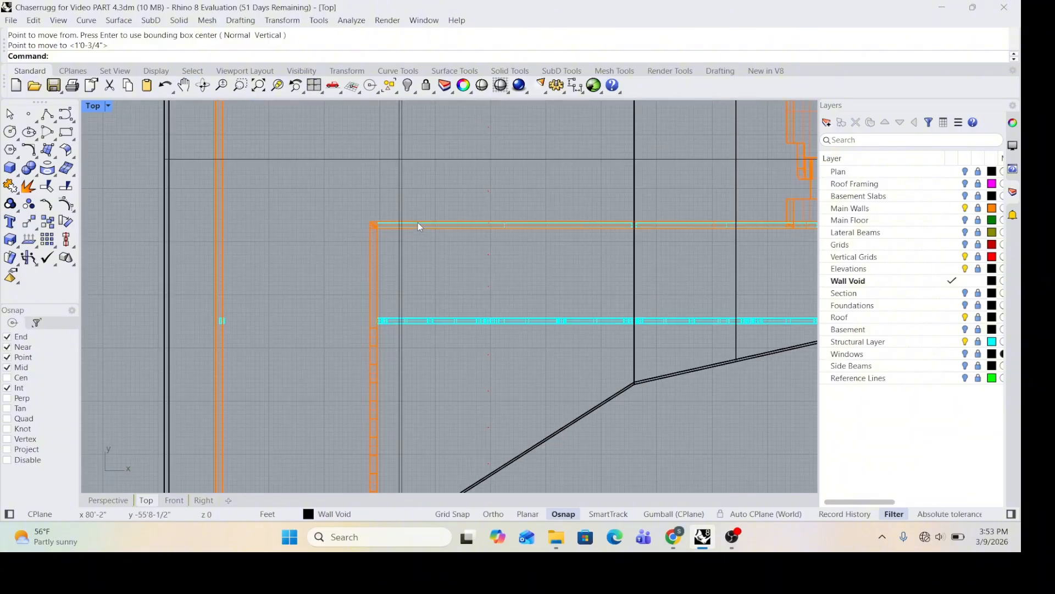
pyautogui.scroll(-5, 418, 222)
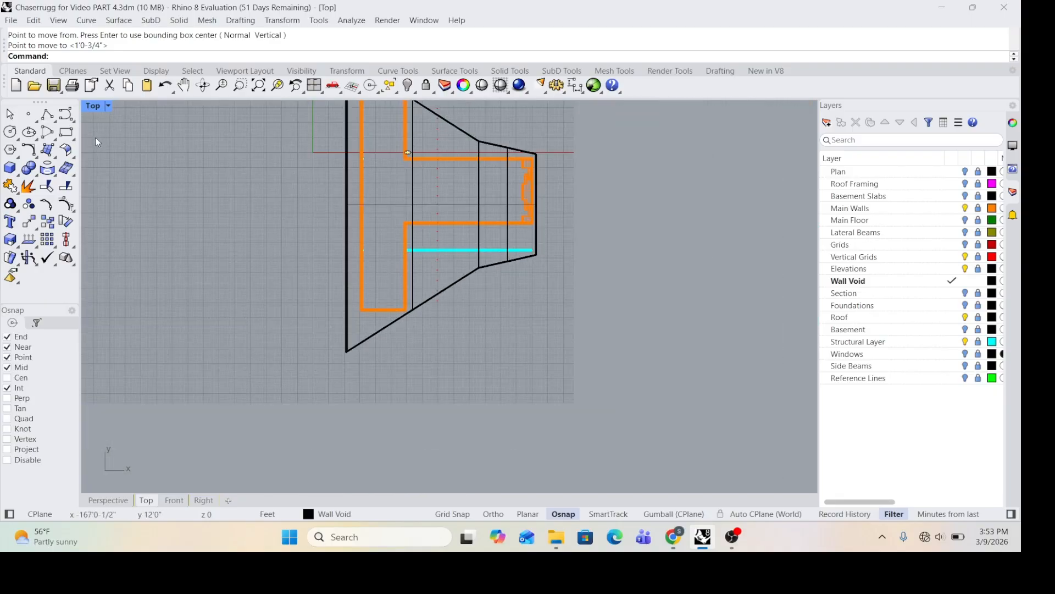
# Step: Restore the four-viewport layout and select both adjoining strips in the Front view
pyautogui.doubleClick(91, 107)
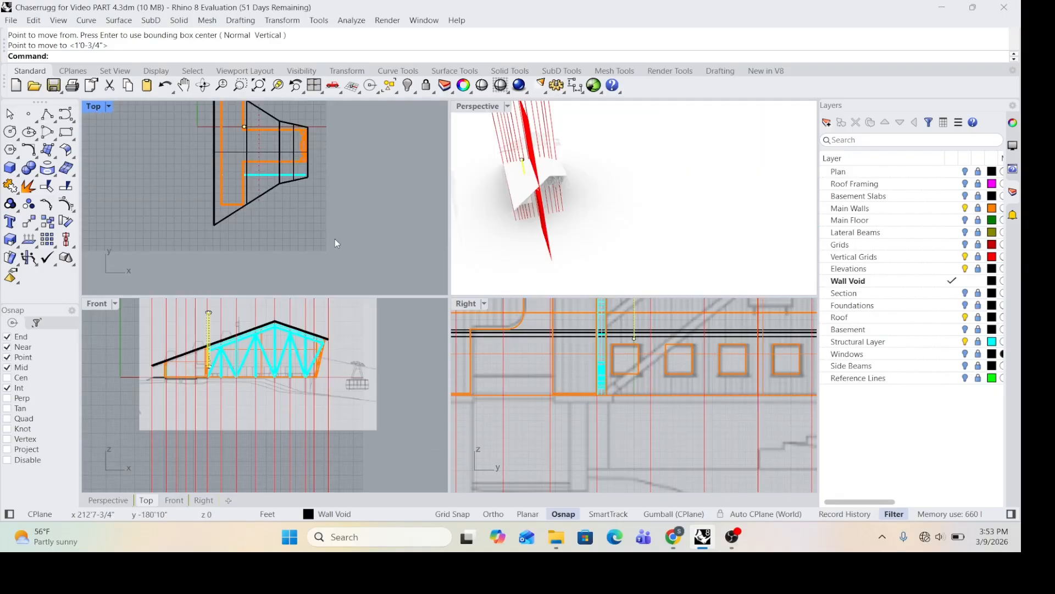
pyautogui.scroll(4, 219, 346)
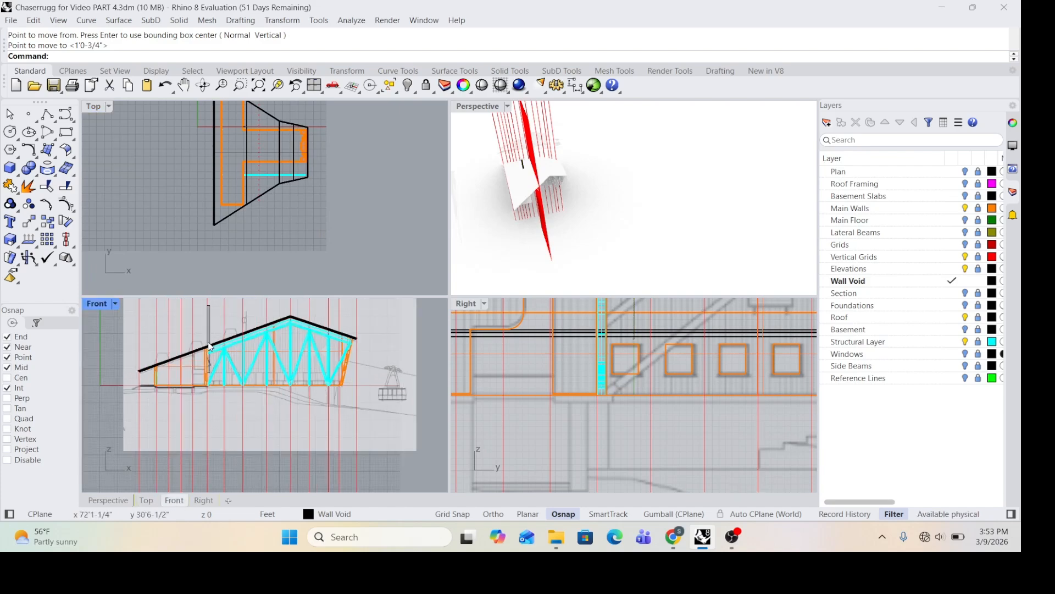
pyautogui.scroll(-3, 229, 319)
pyautogui.scroll(8, 230, 319)
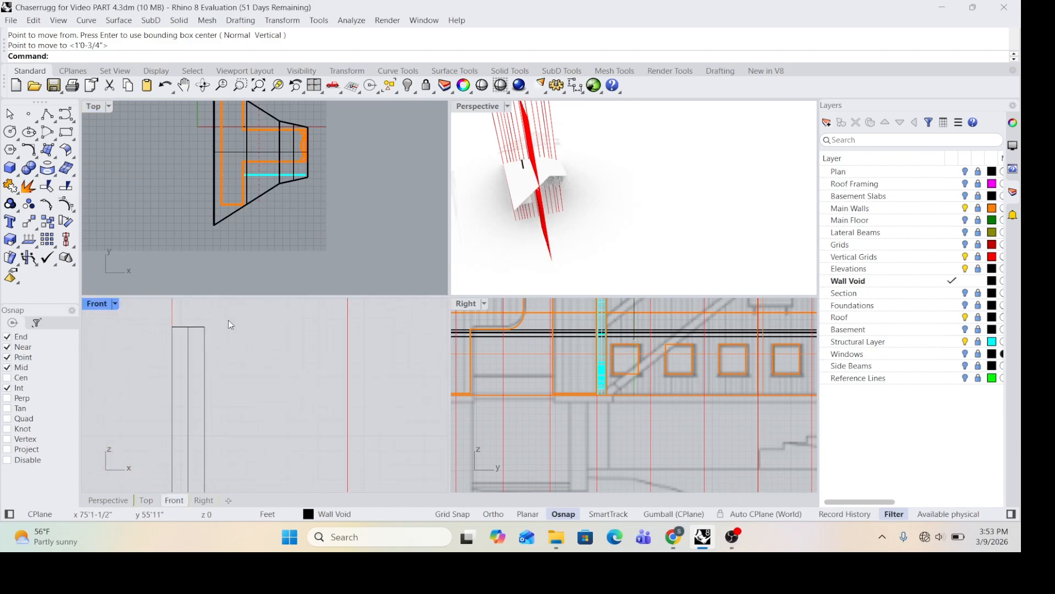
pyautogui.moveTo(225, 352); pyautogui.dragTo(182, 319)
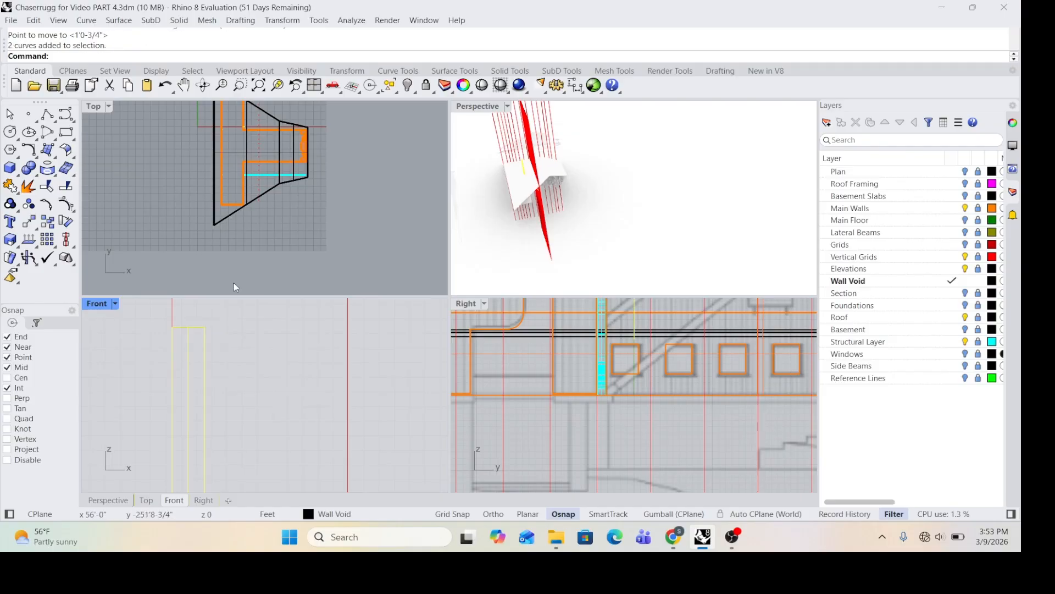
# Step: Maximize the Perspective view and set its display mode to Wireframe
pyautogui.scroll(-3, 259, 188)
pyautogui.scroll(-2, 536, 173)
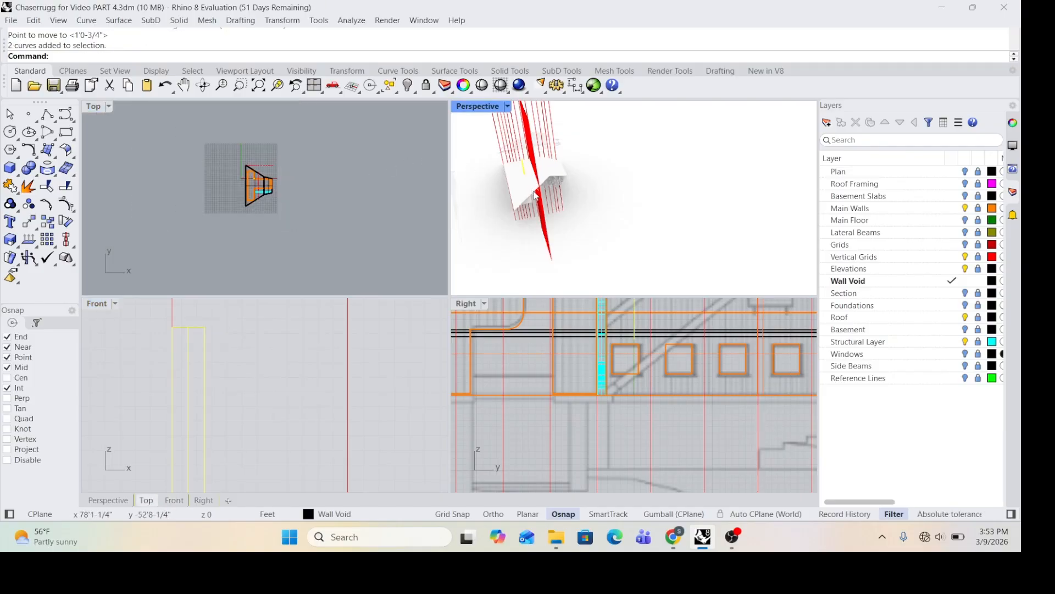
pyautogui.scroll(5, 536, 174)
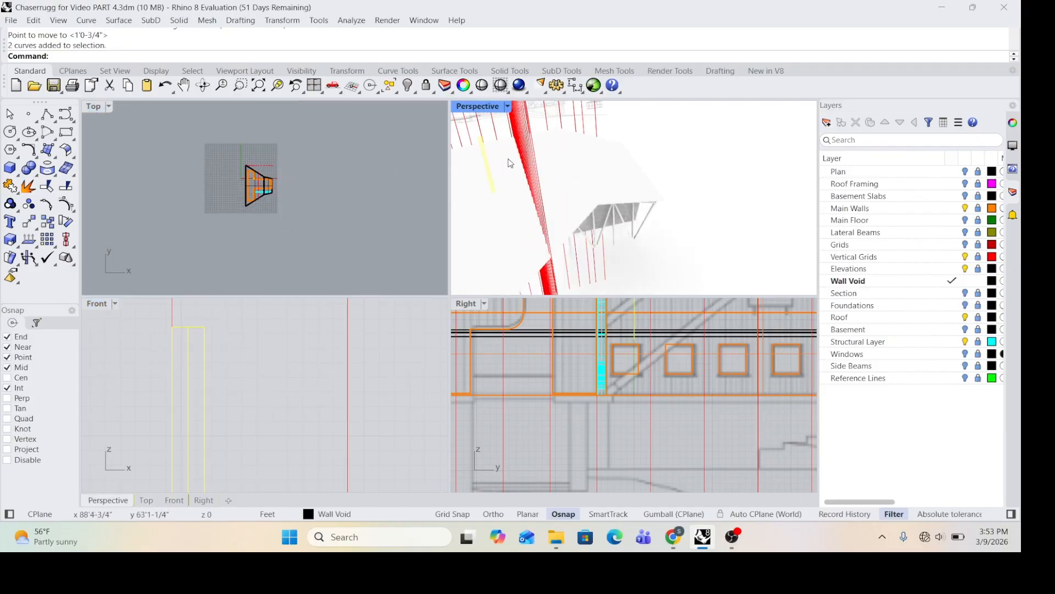
pyautogui.doubleClick(483, 107)
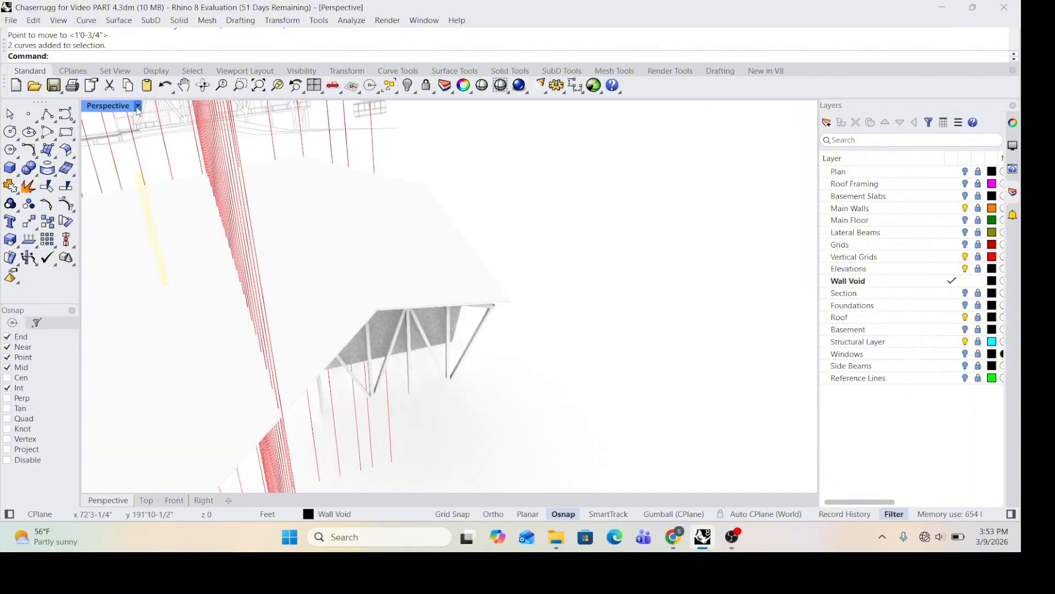
pyautogui.click(138, 106)
pyautogui.click(175, 87)
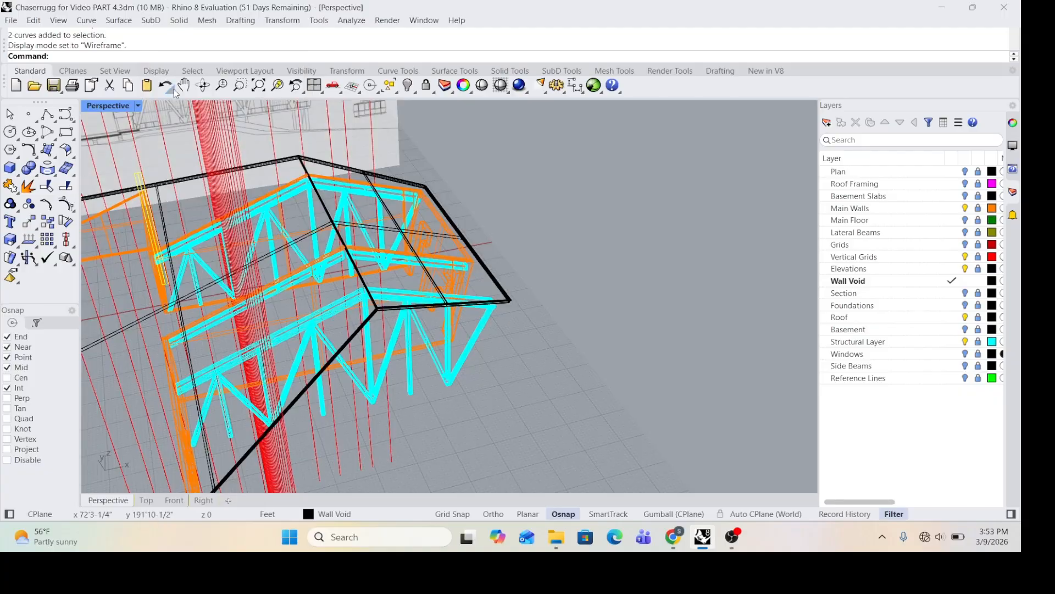
# Step: Examine the selected strips against the main walls and cyan trusses in perspective, then in plan with all four viewports restored
pyautogui.scroll(-3, 267, 169)
pyautogui.scroll(8, 237, 202)
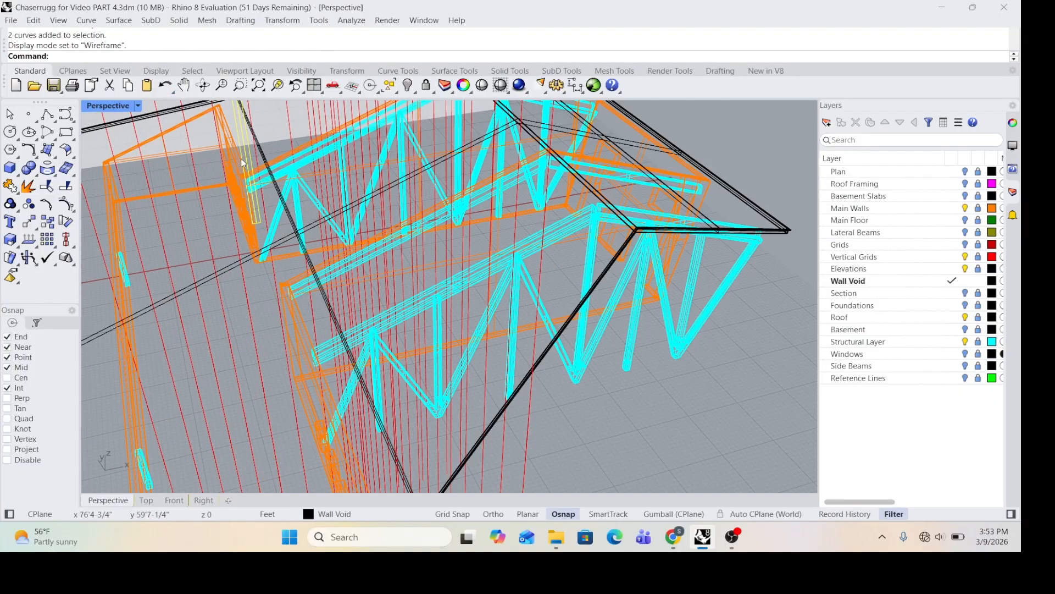
pyautogui.scroll(3, 245, 159)
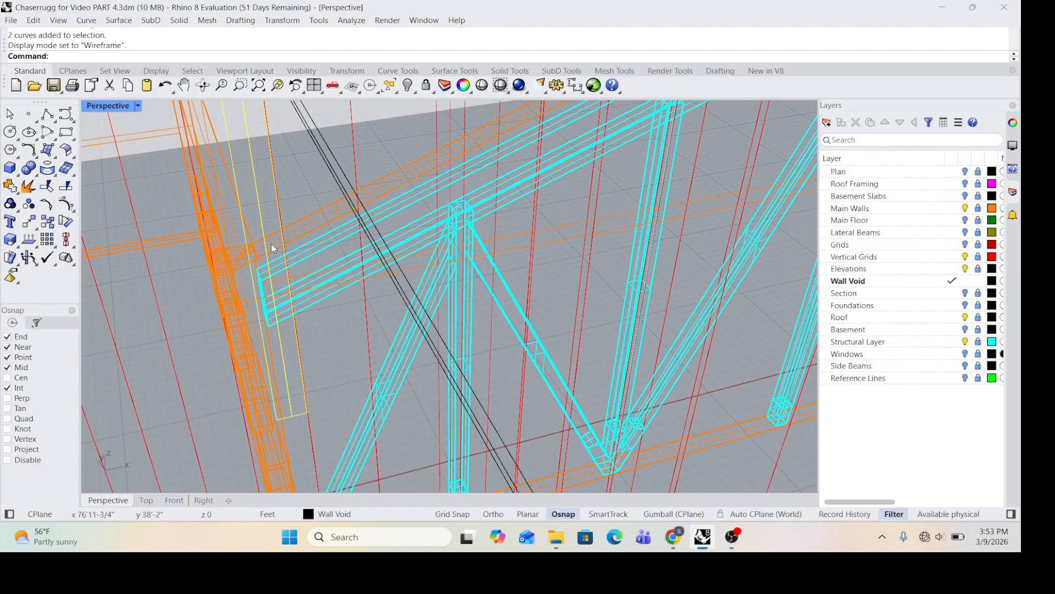
pyautogui.scroll(-8, 271, 243)
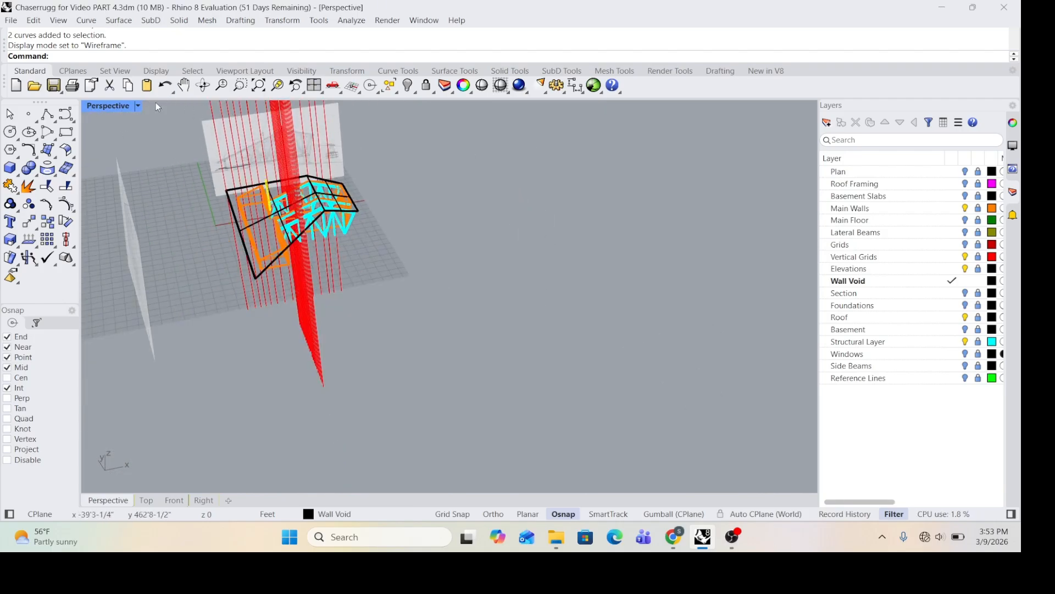
pyautogui.doubleClick(104, 107)
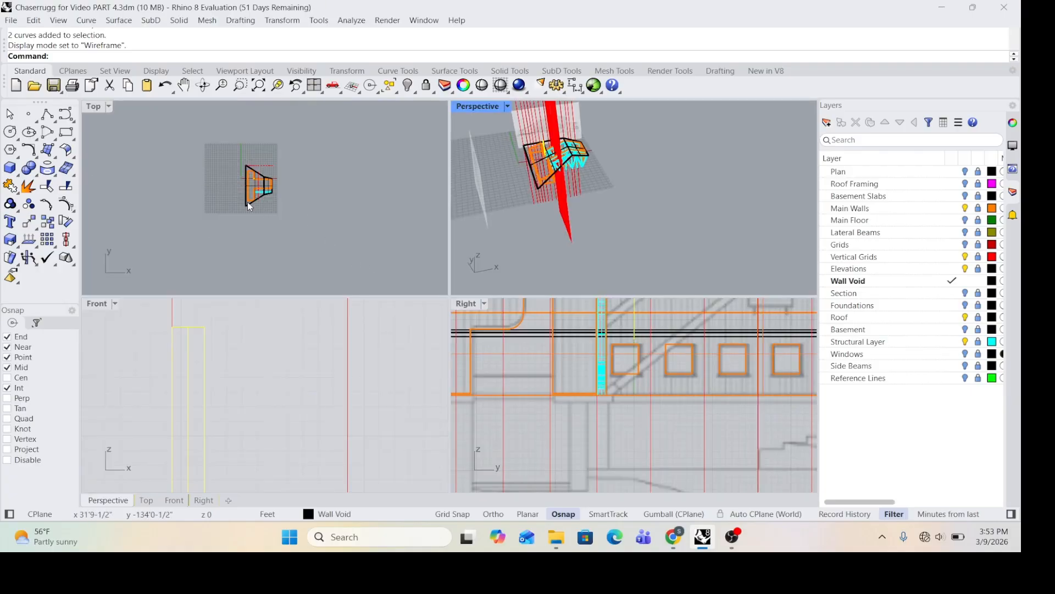
pyautogui.scroll(10, 262, 182)
pyautogui.scroll(2, 242, 214)
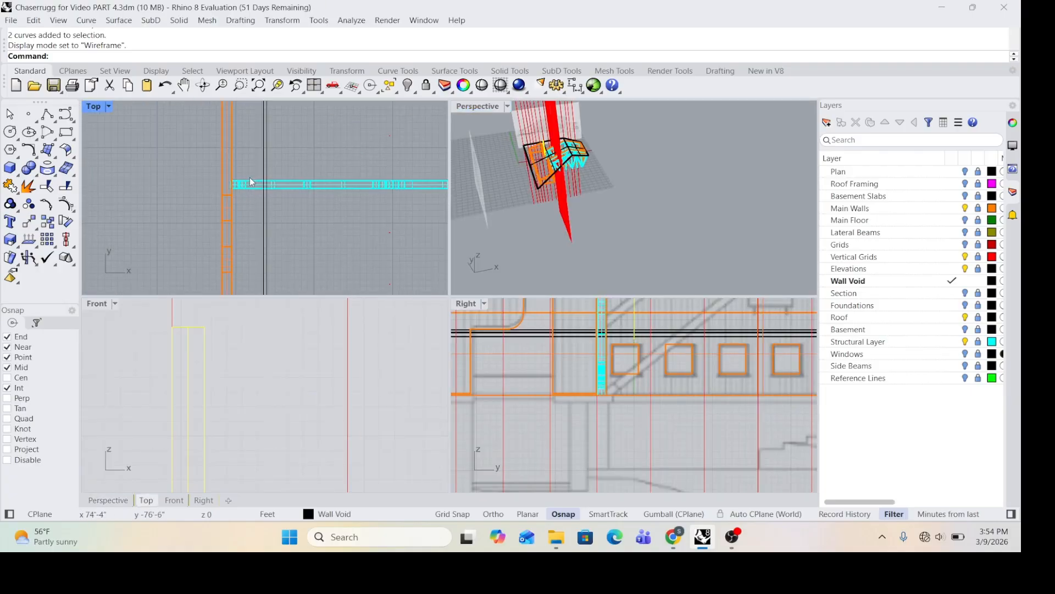
pyautogui.scroll(-8, 268, 251)
pyautogui.scroll(8, 281, 186)
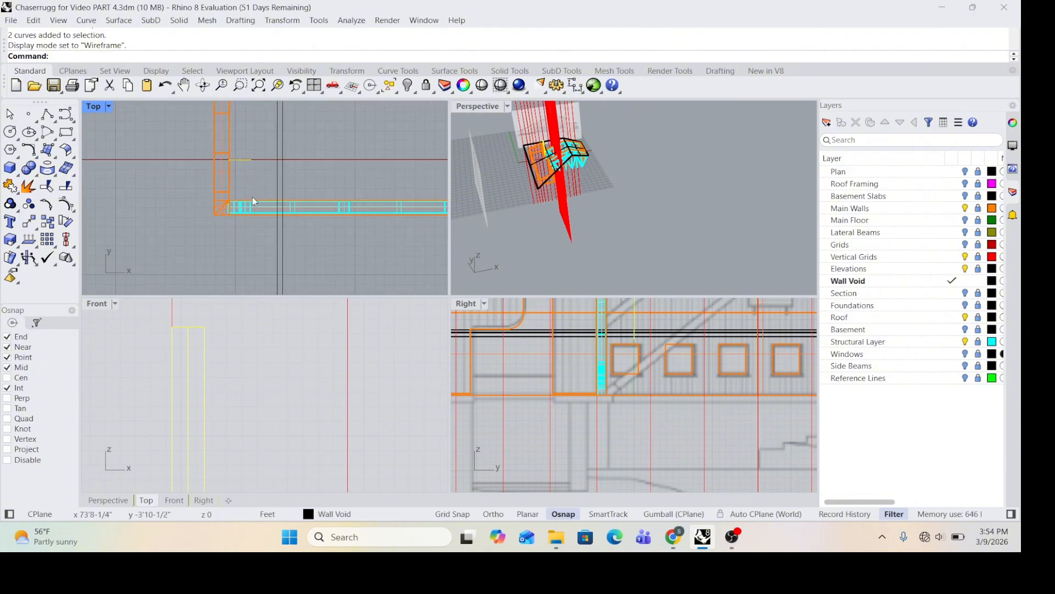
pyautogui.scroll(-6, 275, 182)
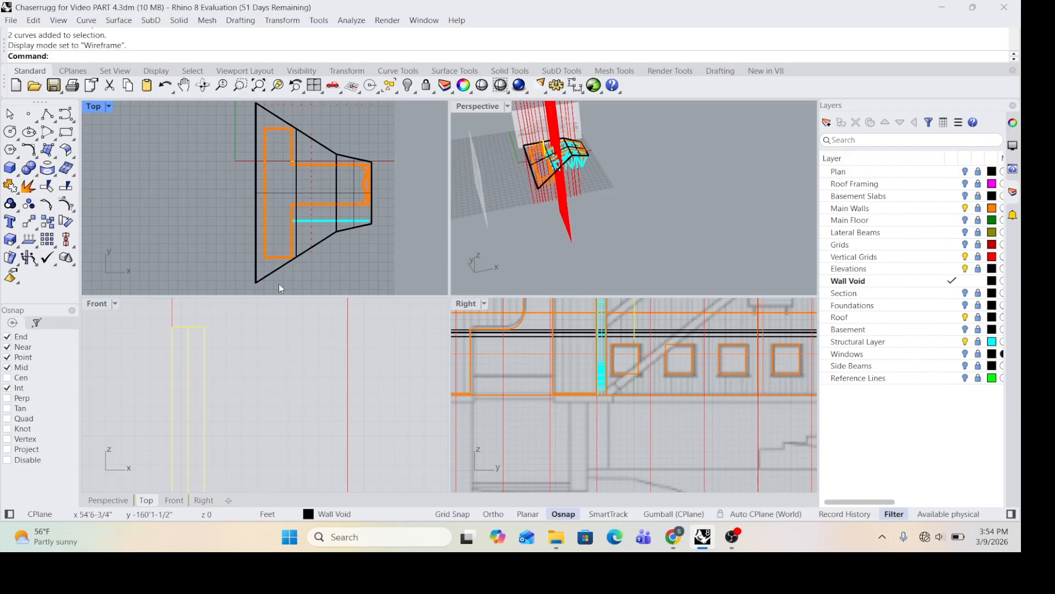
# Step: Align both strips with SetPt in Y only, world-aligned, to the outer edge of the cyan structural beam in the Top view
pyautogui.write('etPt')
pyautogui.press('Return')
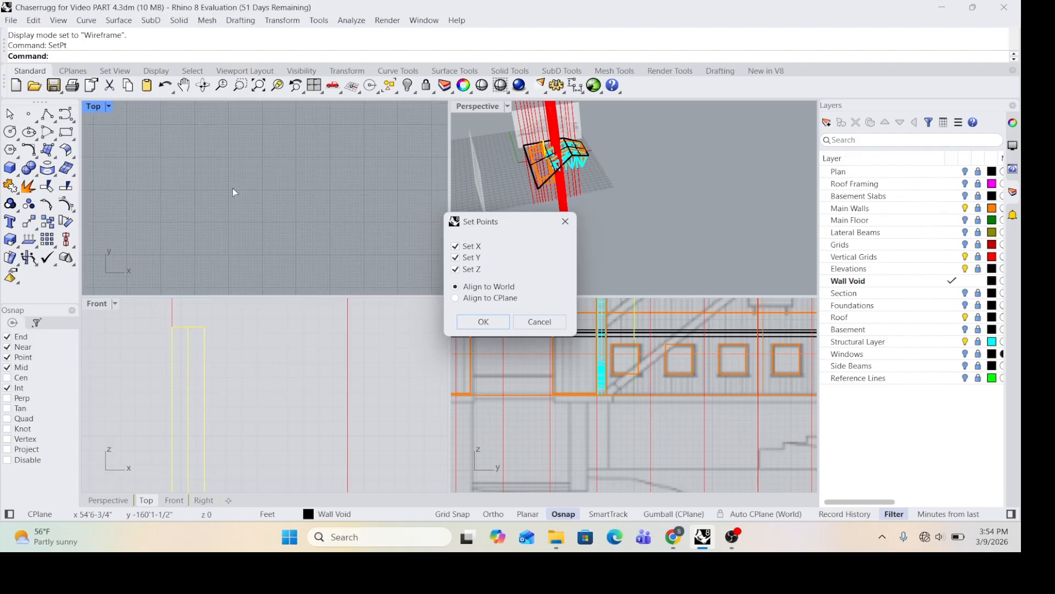
pyautogui.scroll(-5, 272, 208)
pyautogui.click(455, 270)
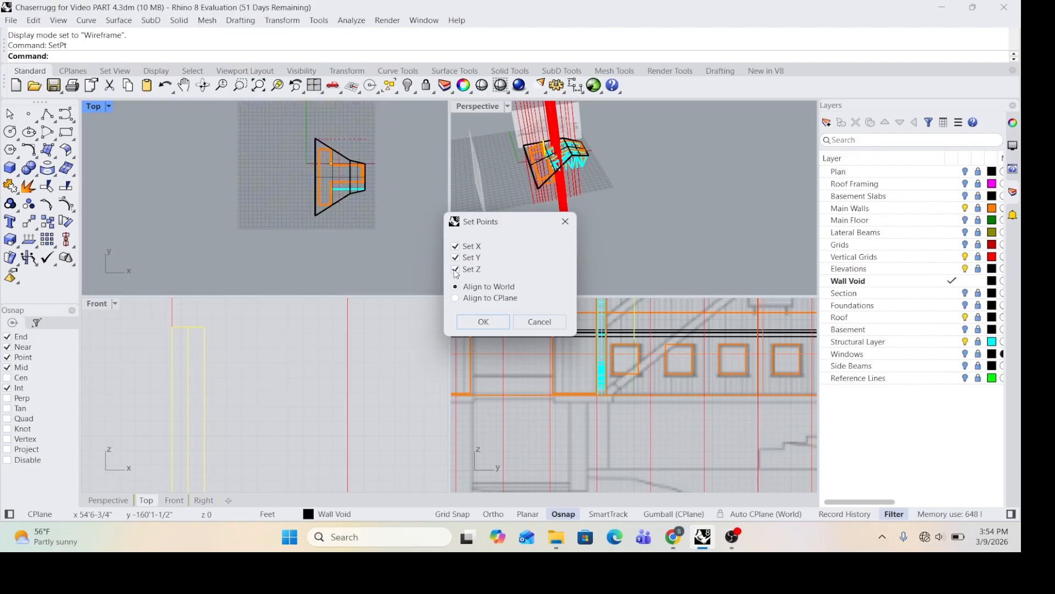
pyautogui.click(455, 247)
pyautogui.click(483, 322)
pyautogui.scroll(10, 353, 201)
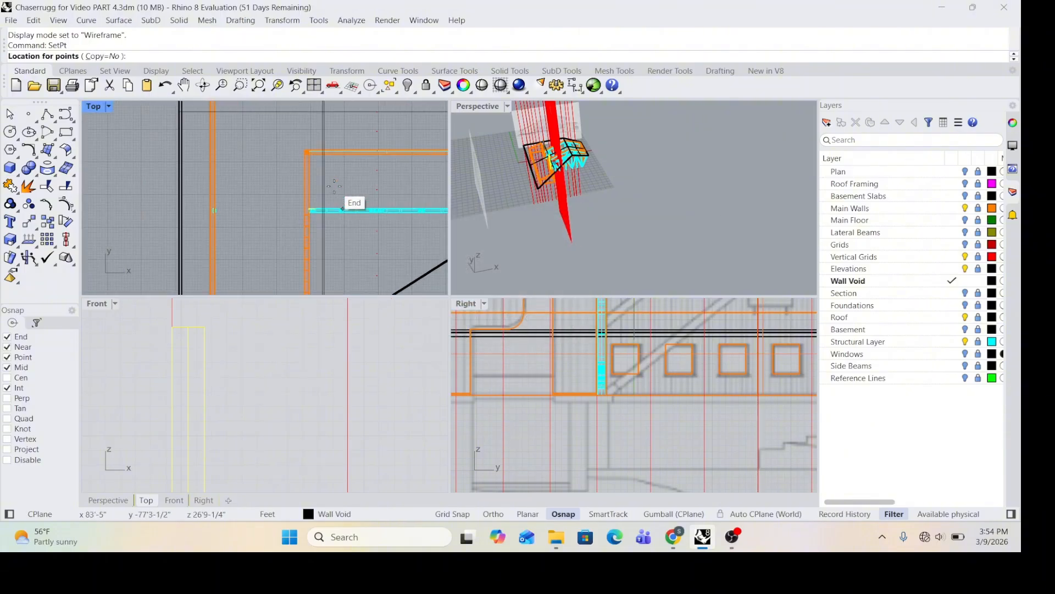
pyautogui.scroll(-5, 328, 225)
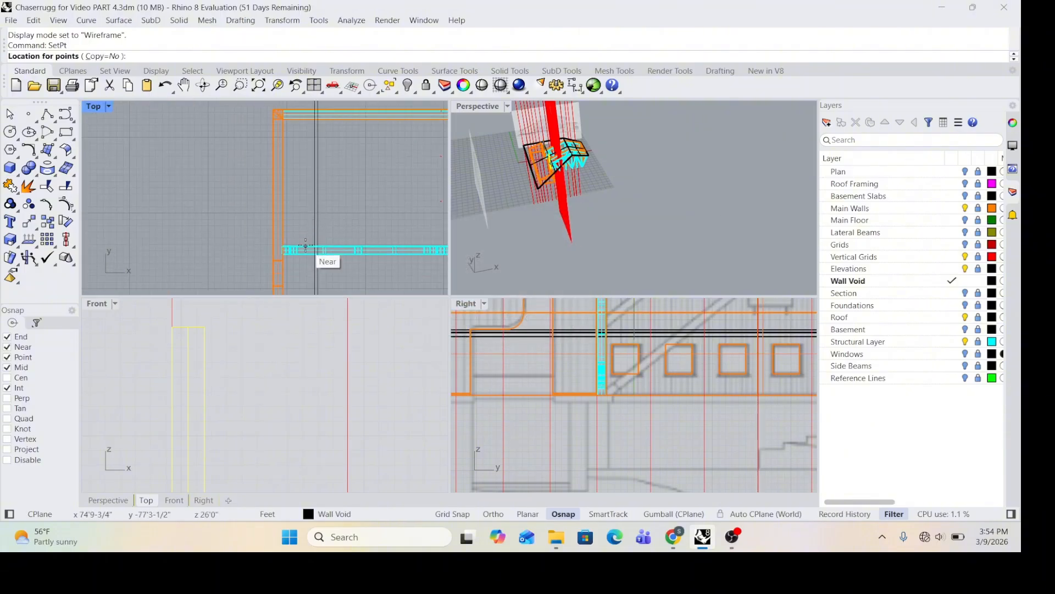
pyautogui.scroll(5, 306, 246)
pyautogui.scroll(1, 306, 246)
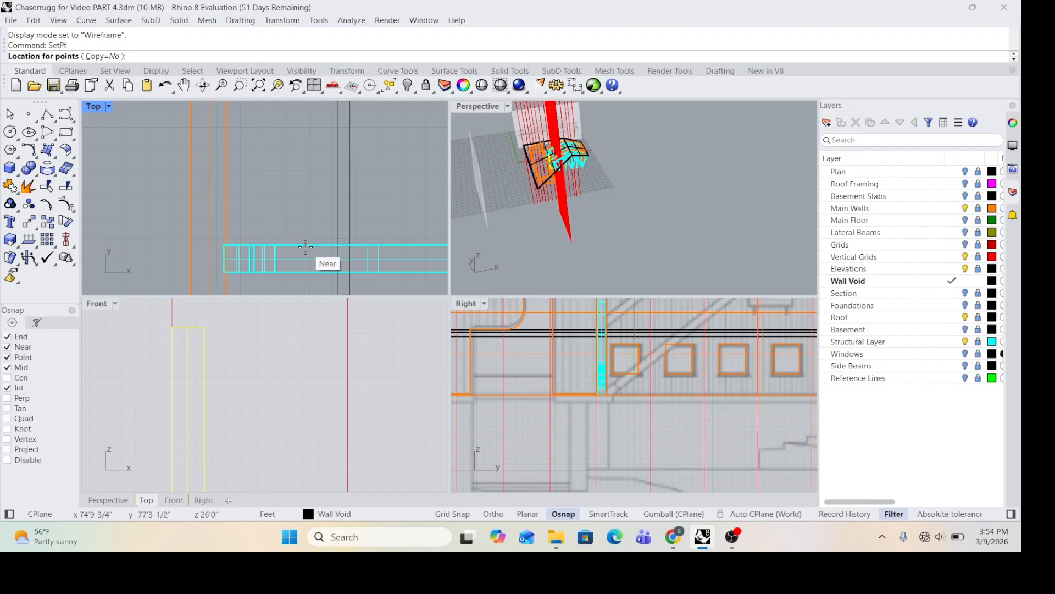
pyautogui.click(306, 246)
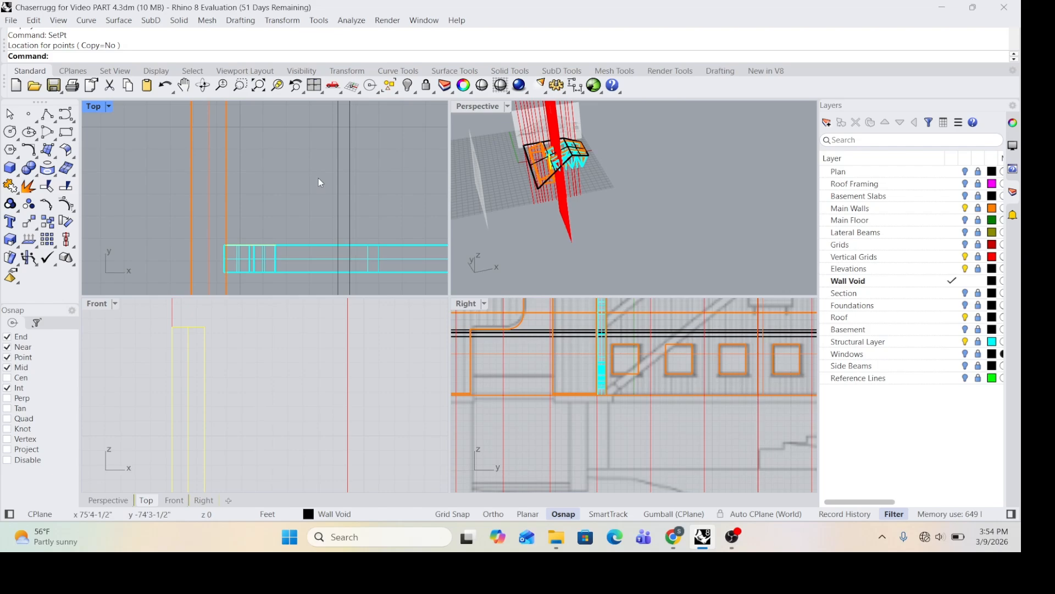
# Step: Create planar surfaces from both strips with PlanarSrf and extrude the two surfaces 2" as solids, away from the cyan beam
pyautogui.write('Pl')
pyautogui.press('Return')
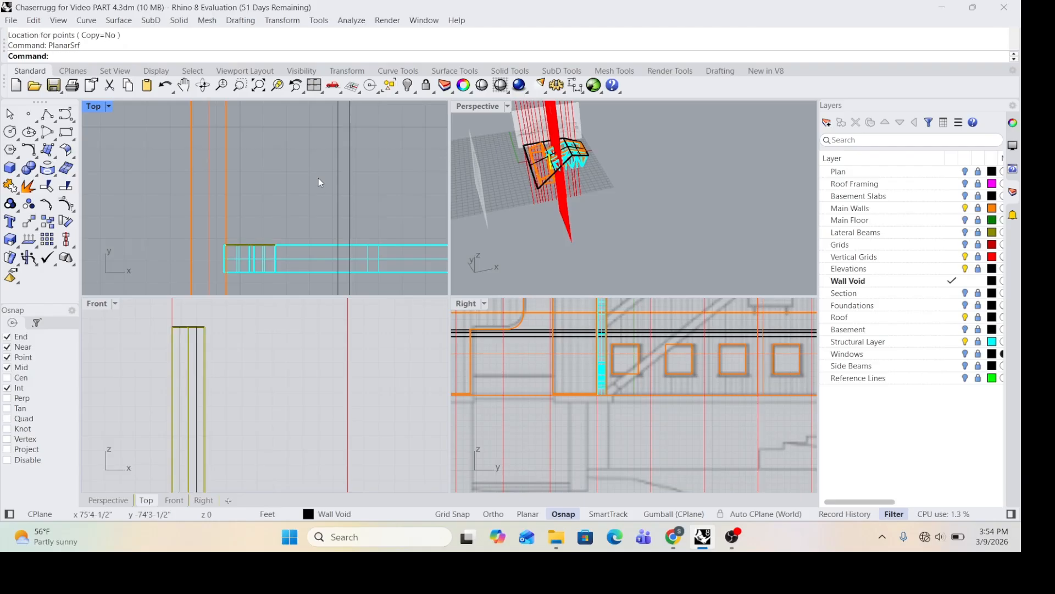
pyautogui.write('E')
pyautogui.write('xtrudeSrf')
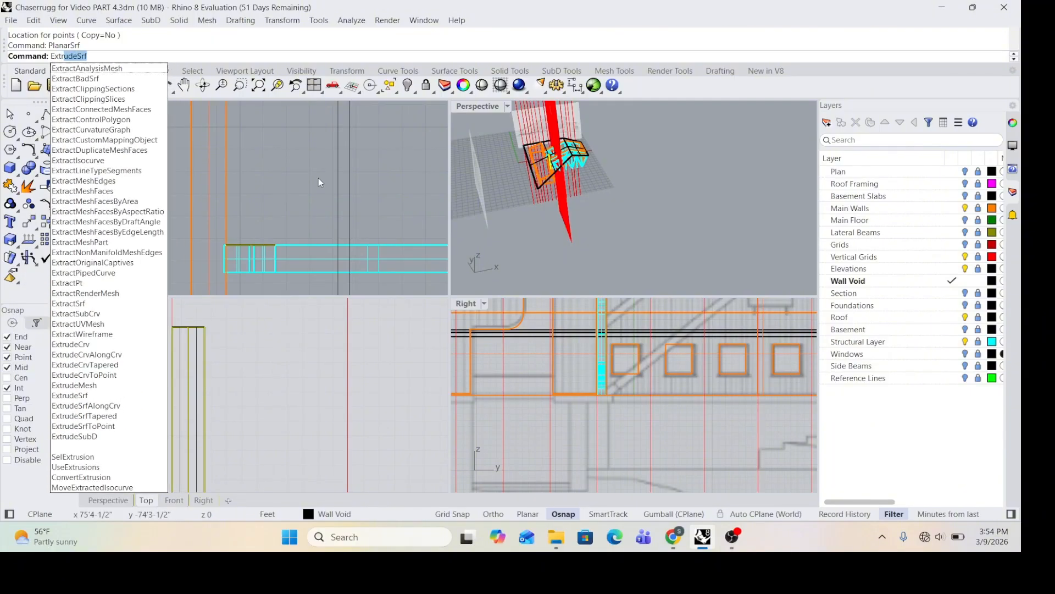
pyautogui.press('Return')
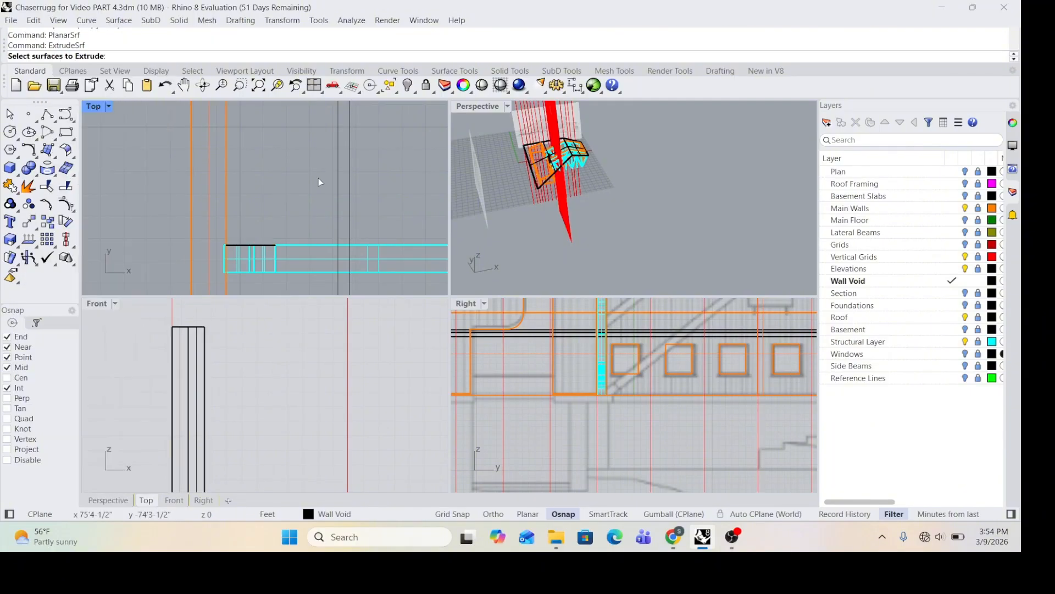
pyautogui.click(186, 348)
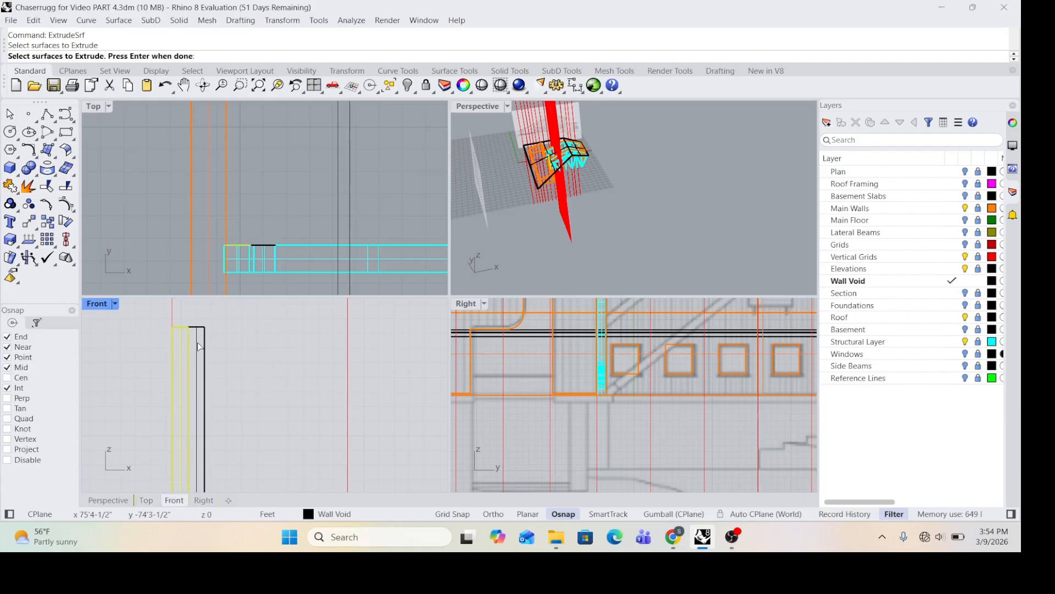
pyautogui.click(199, 345)
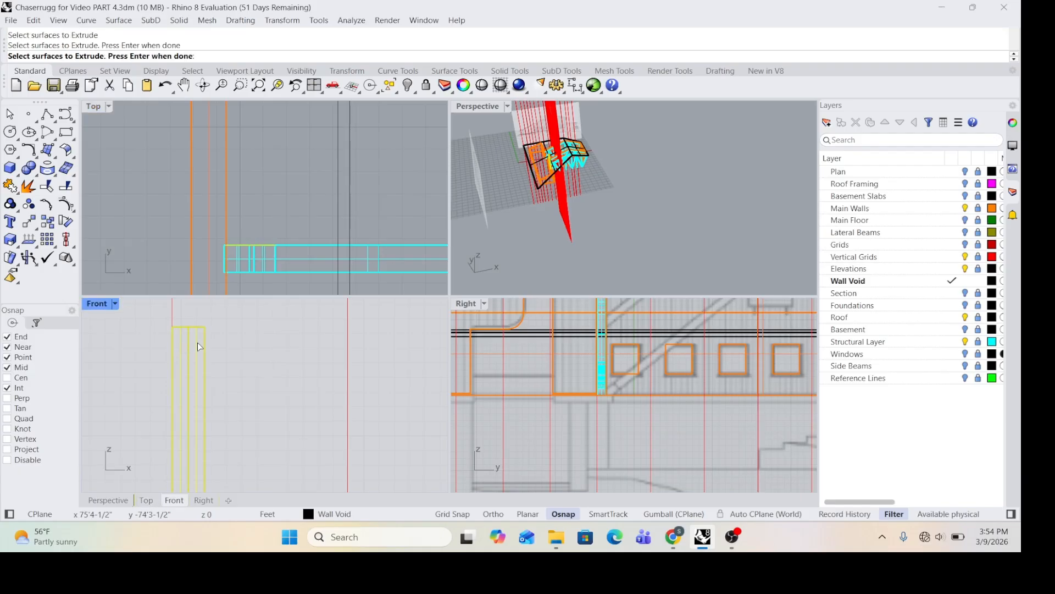
pyautogui.press('Return')
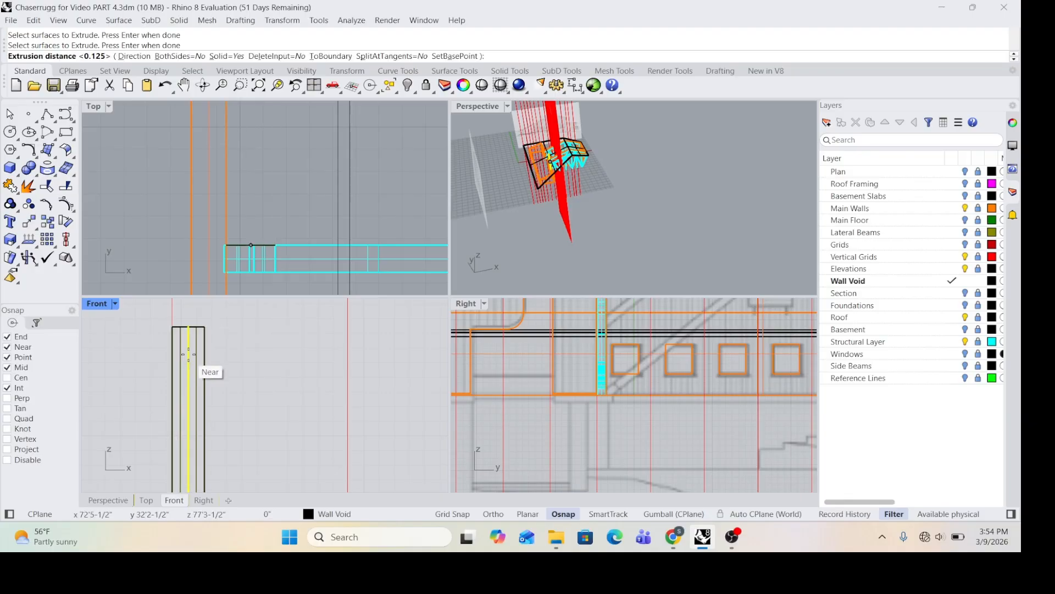
pyautogui.scroll(3, 282, 254)
pyautogui.scroll(-2, 207, 225)
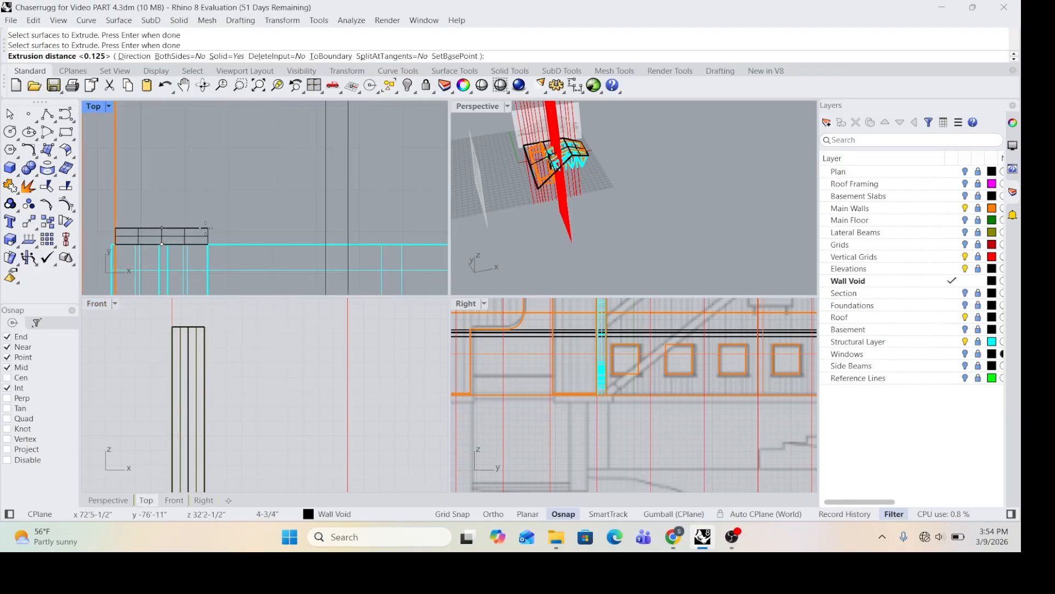
pyautogui.write('2"')
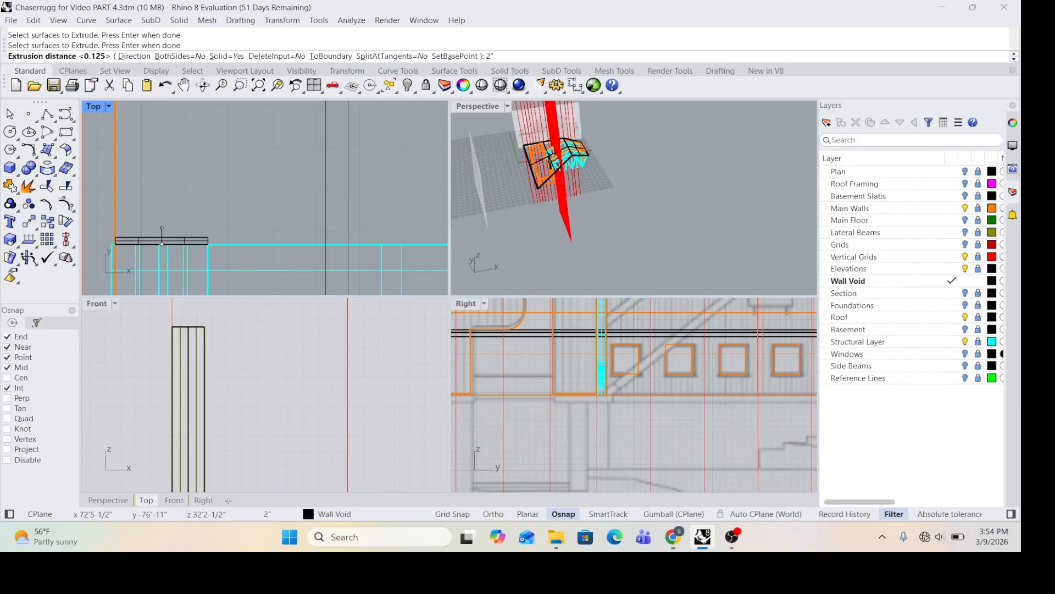
pyautogui.press('Return')
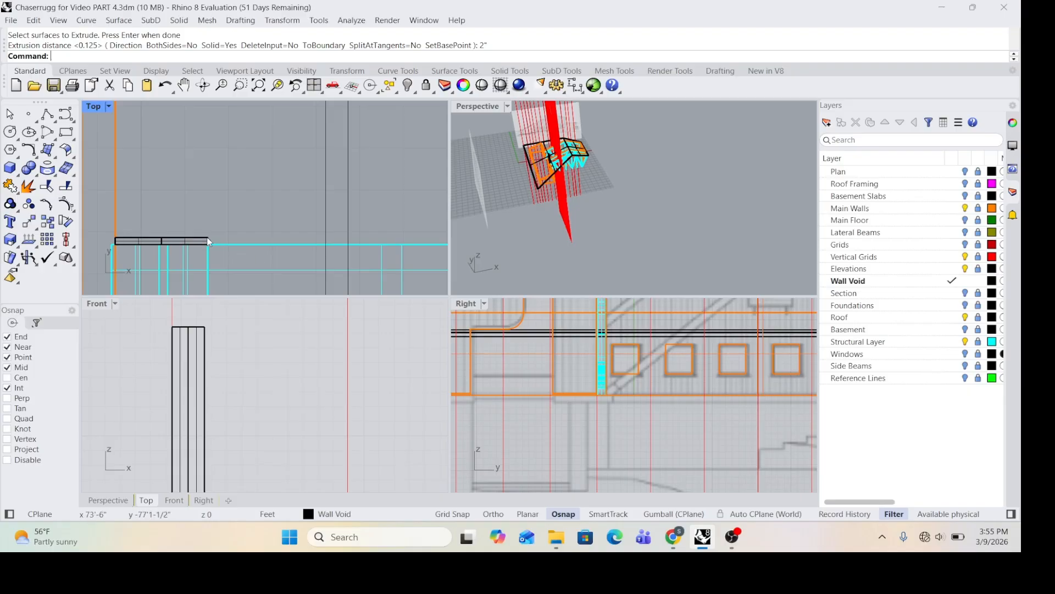
# Step: Turn on the Gumball and move the strip solid farther from the main wall 14" in Y, away from the cyan beam
pyautogui.scroll(1, 176, 241)
pyautogui.click(189, 240)
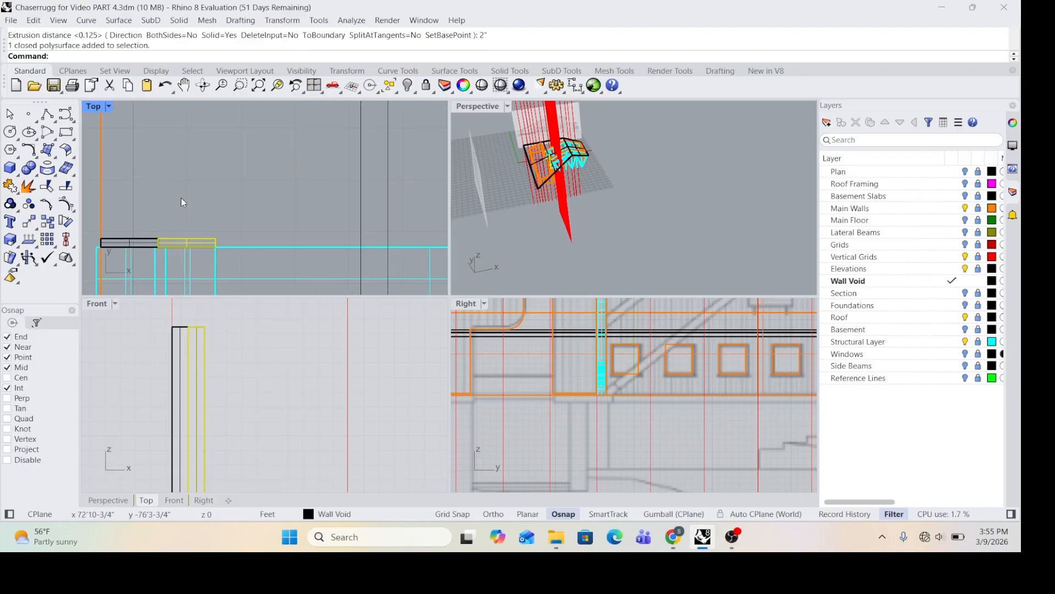
pyautogui.scroll(1, 155, 239)
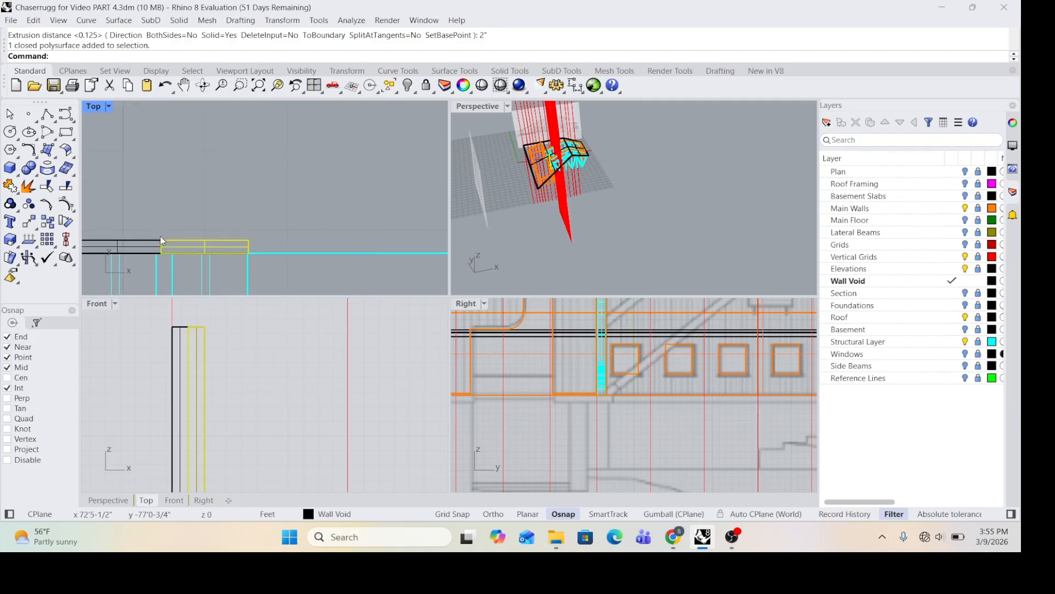
pyautogui.scroll(-2, 215, 198)
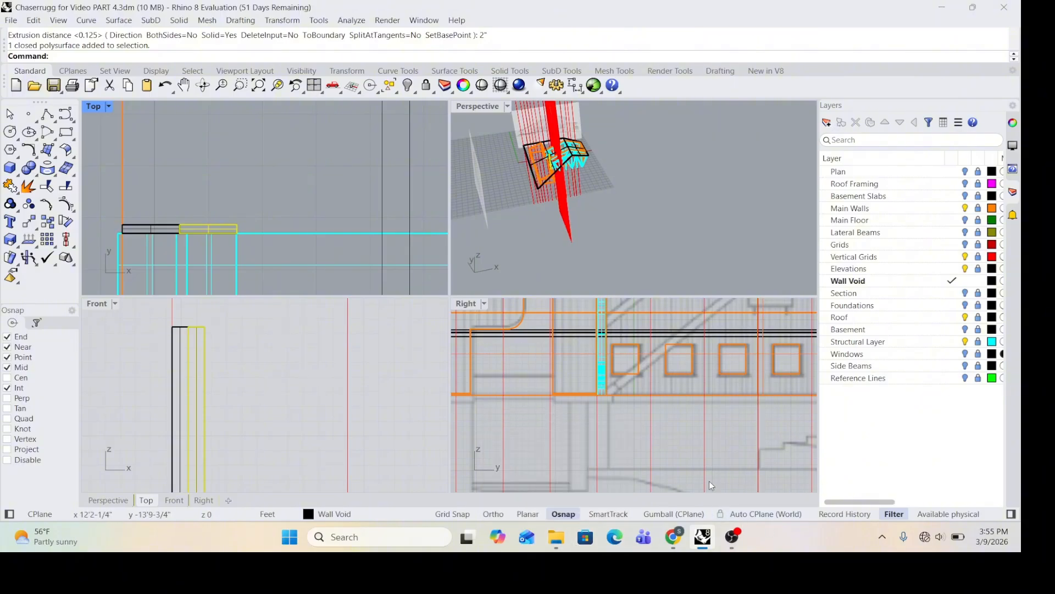
pyautogui.click(665, 514)
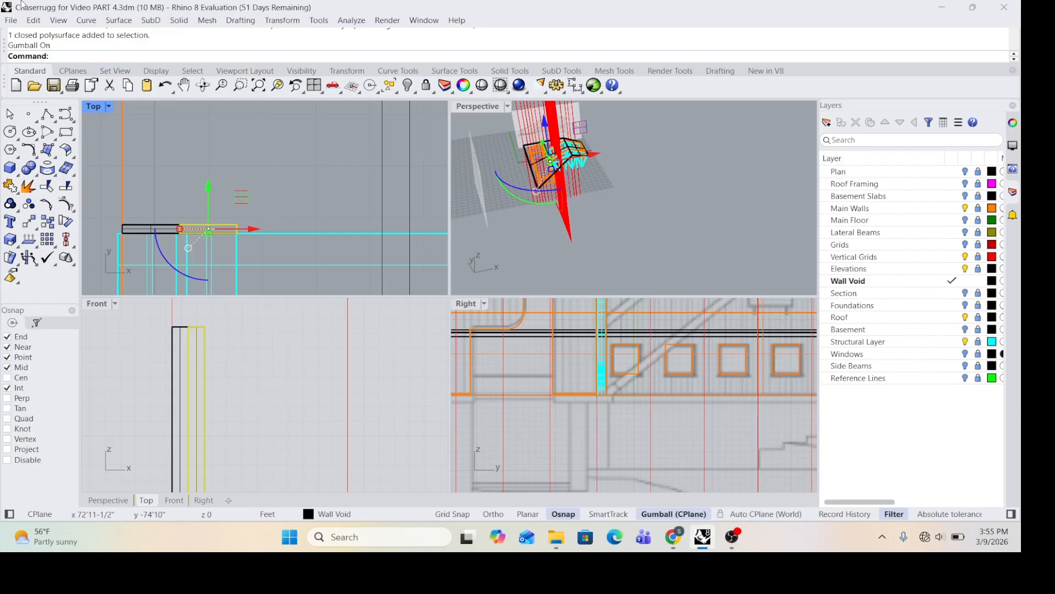
pyautogui.click(208, 187)
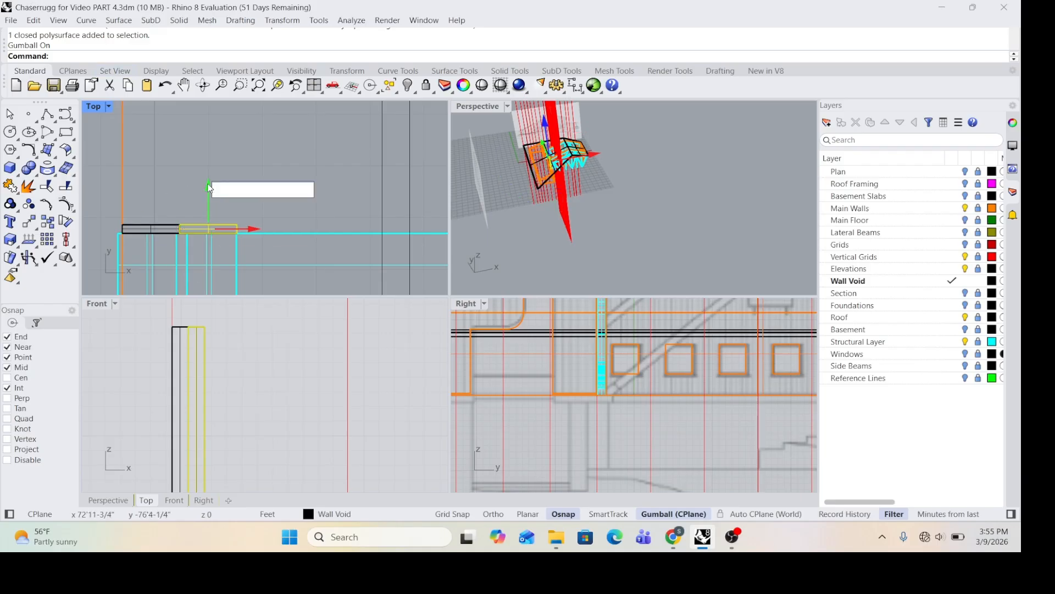
pyautogui.write('14')
pyautogui.press('Return')
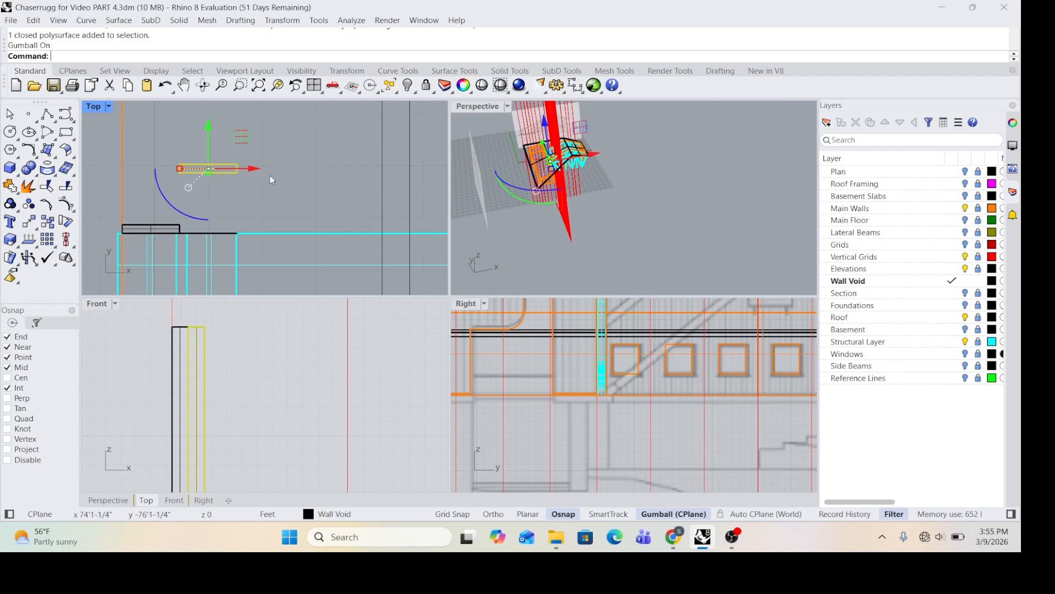
pyautogui.click(292, 191)
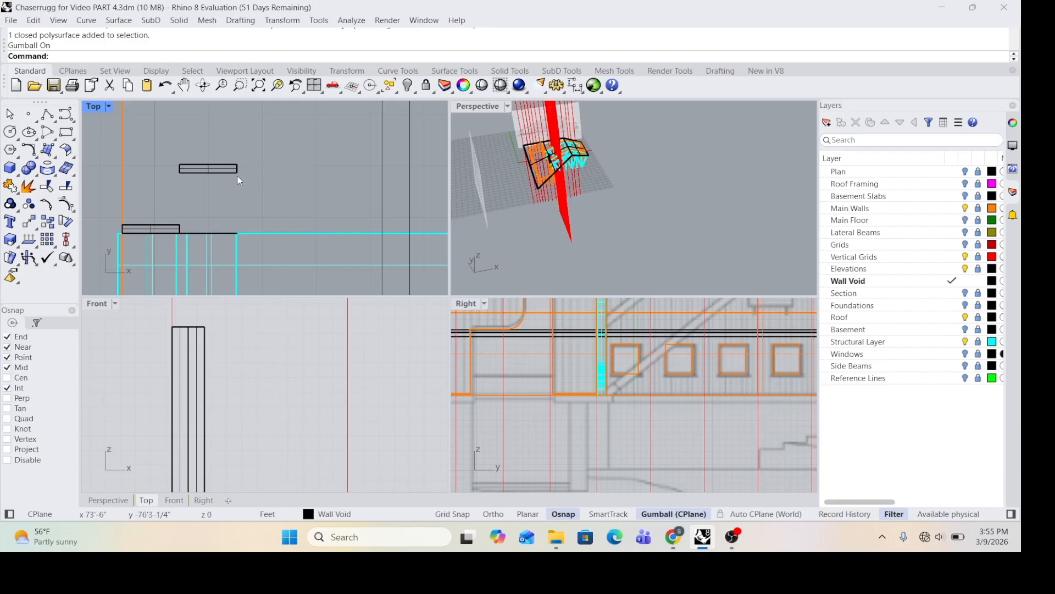
pyautogui.scroll(-2, 238, 185)
pyautogui.scroll(3, 206, 224)
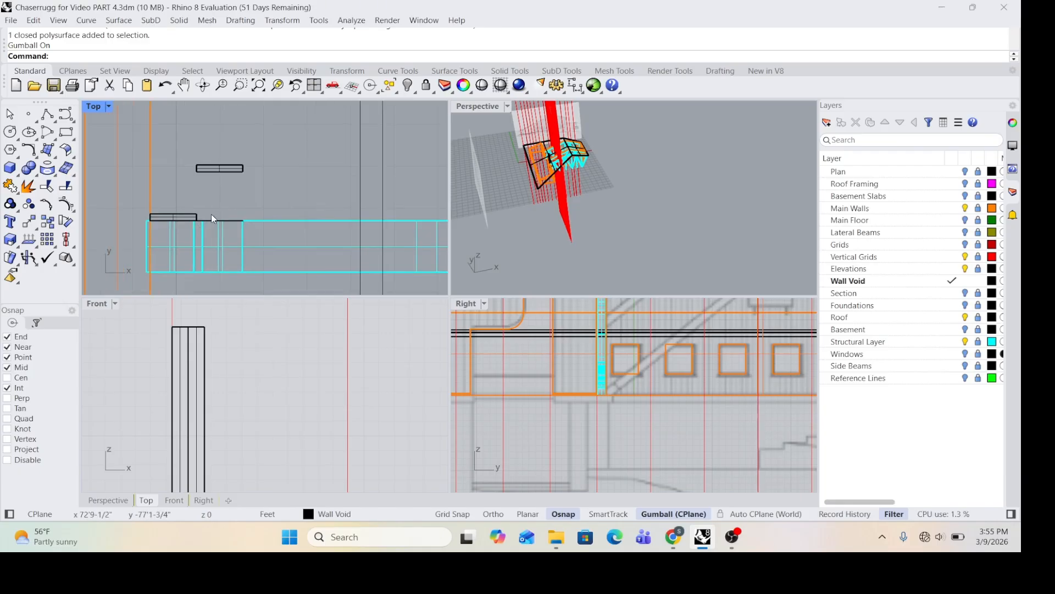
pyautogui.scroll(-3, 219, 215)
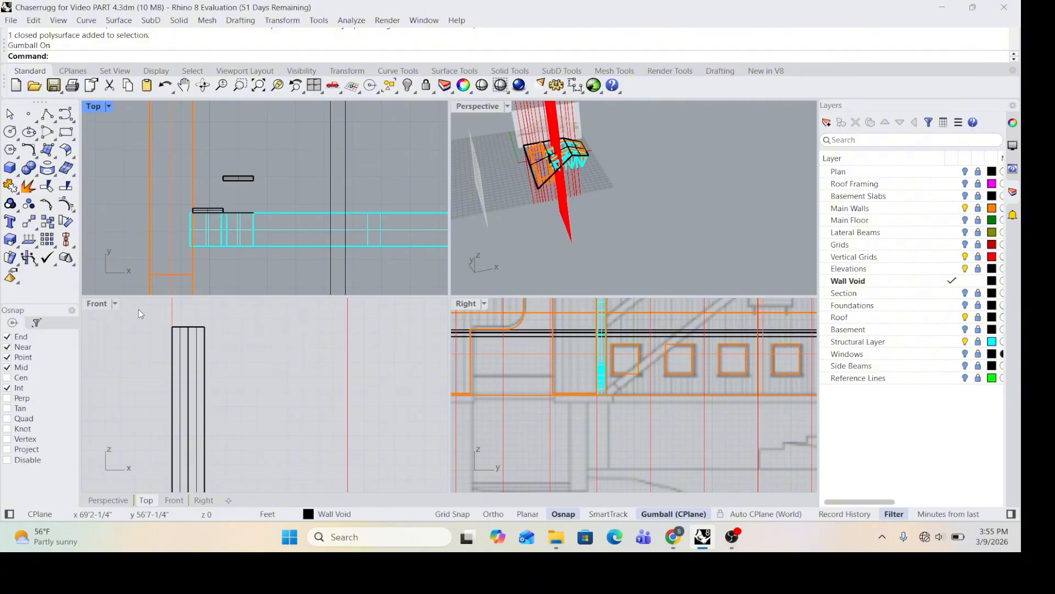
# Step: Maximize the Front view and hide the strips' outline curves with SelCrv and Hide
pyautogui.doubleClick(91, 304)
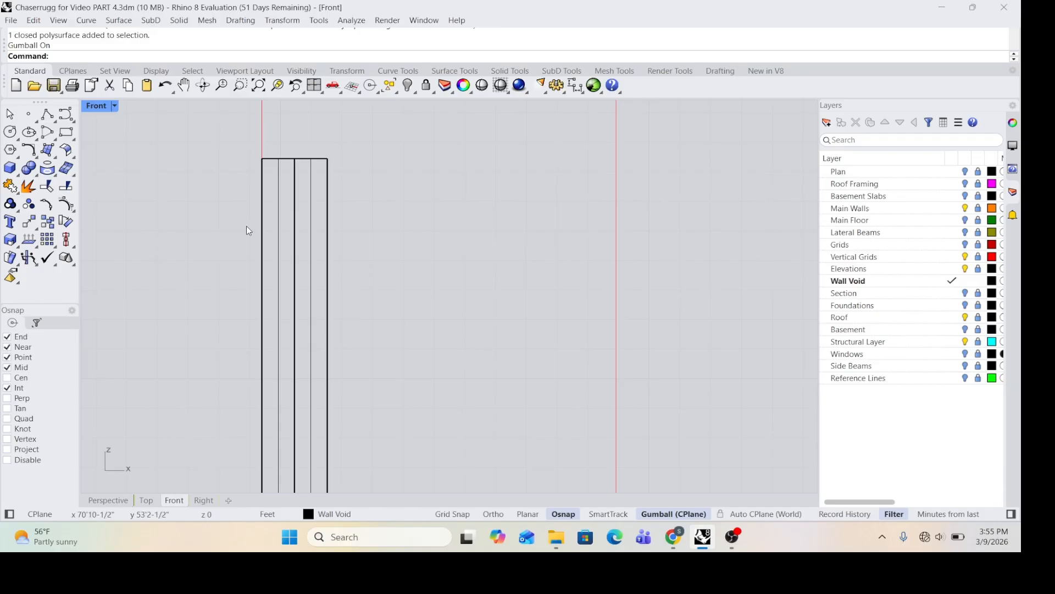
pyautogui.scroll(-3, 318, 254)
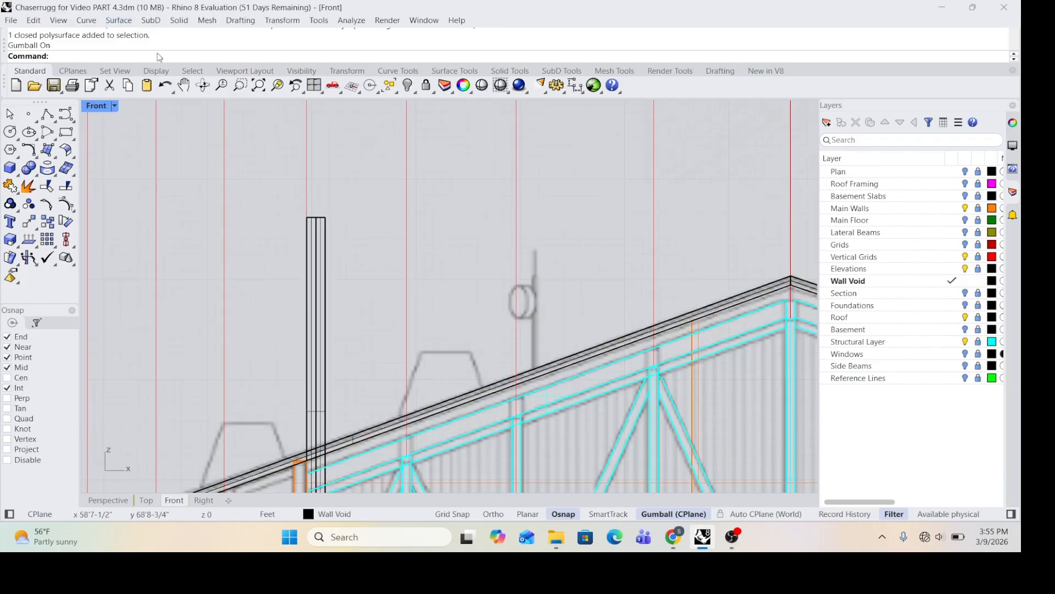
pyautogui.write('elCrv')
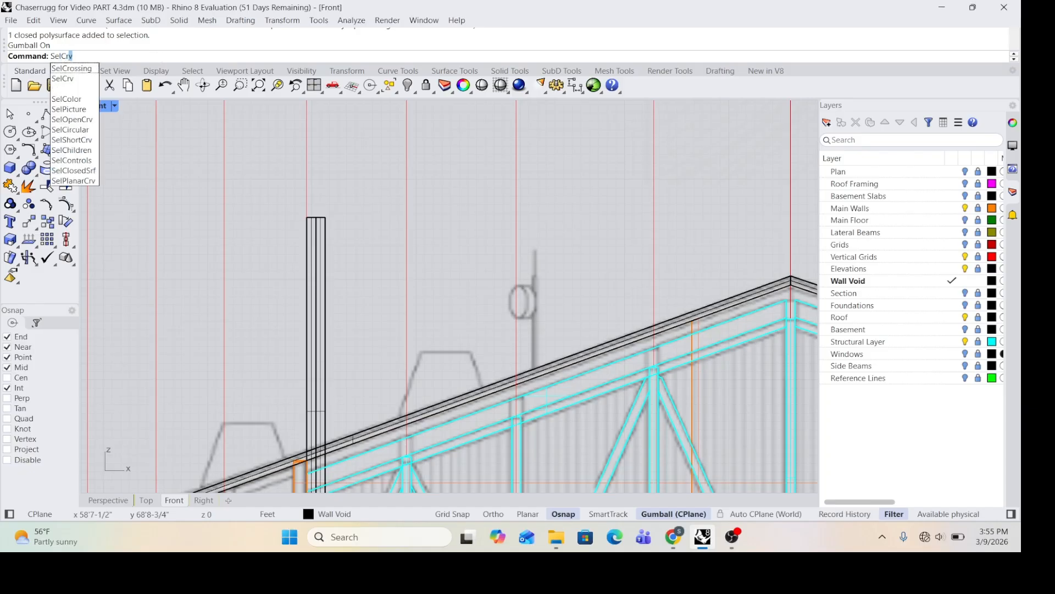
pyautogui.press('Return')
pyautogui.write('Hide')
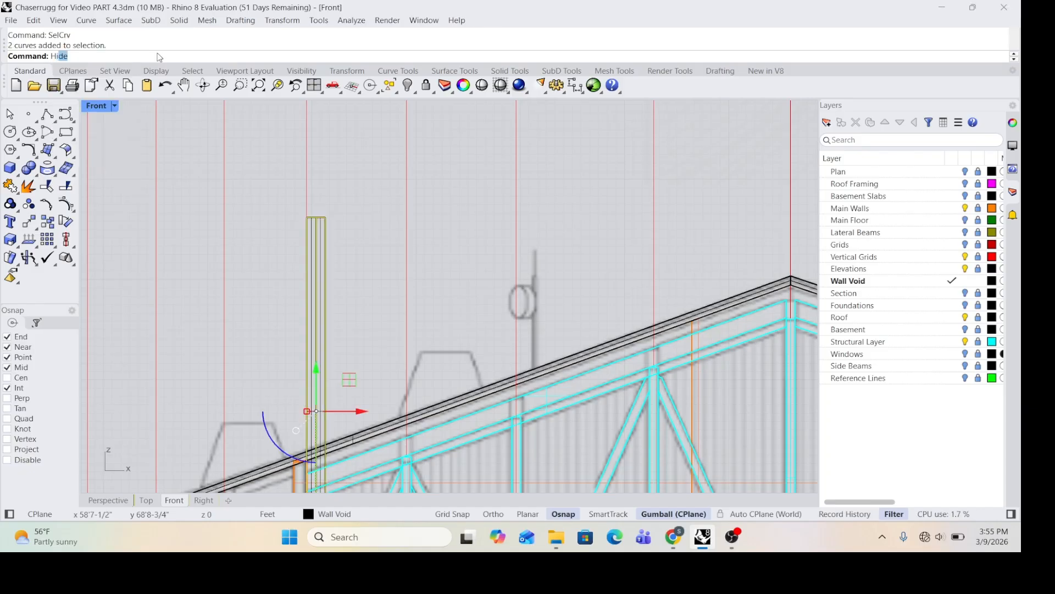
pyautogui.press('Return')
# Step: Hide the planar surfaces left behind by the extrusion with SelSrf and Hide, keeping only the strip solids
pyautogui.write('Sel')
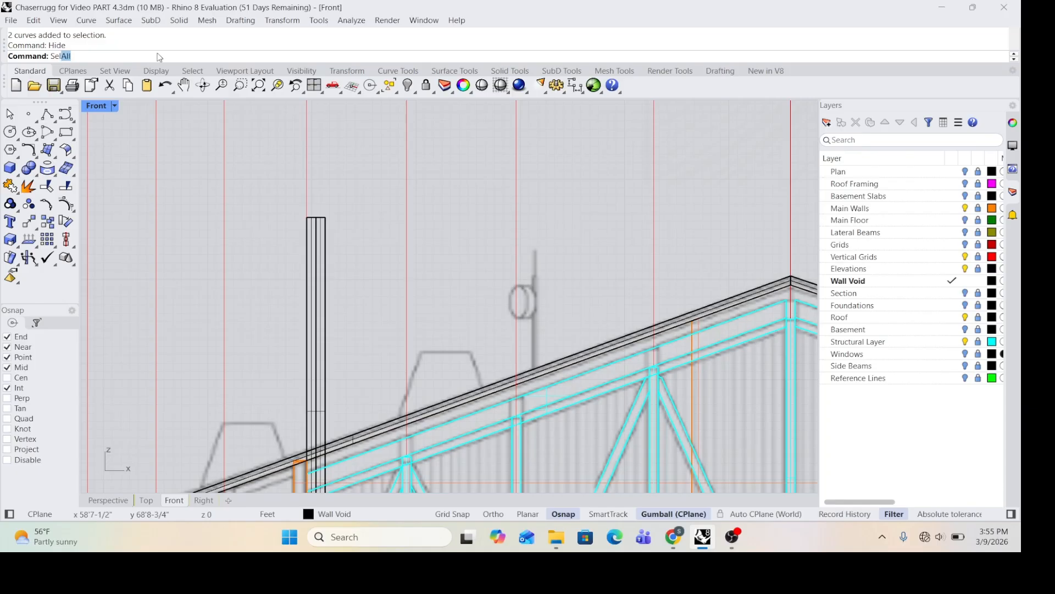
pyautogui.write('Srf')
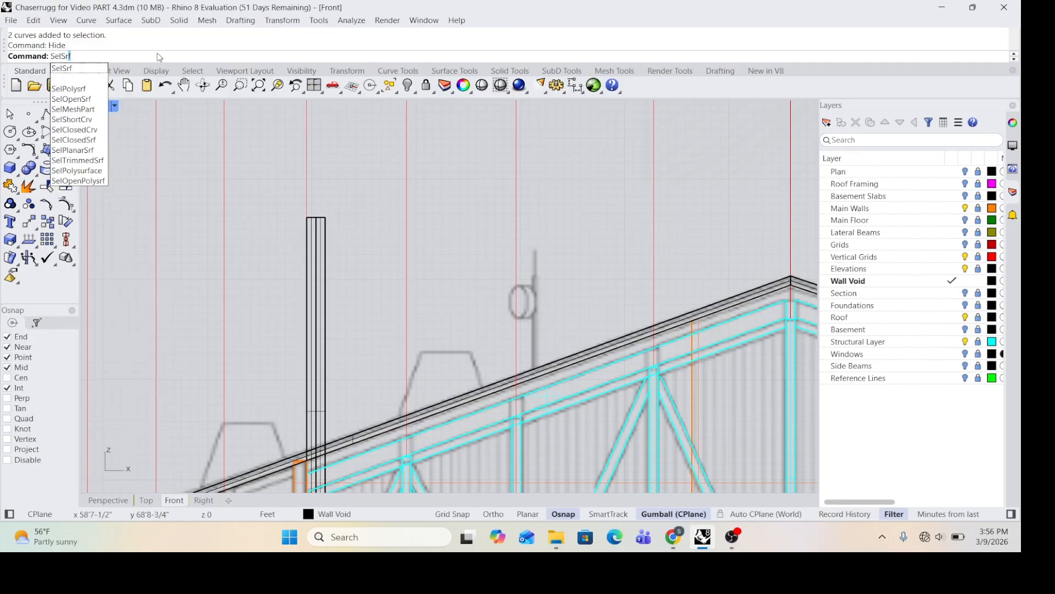
pyautogui.press('Return')
pyautogui.write('Hide')
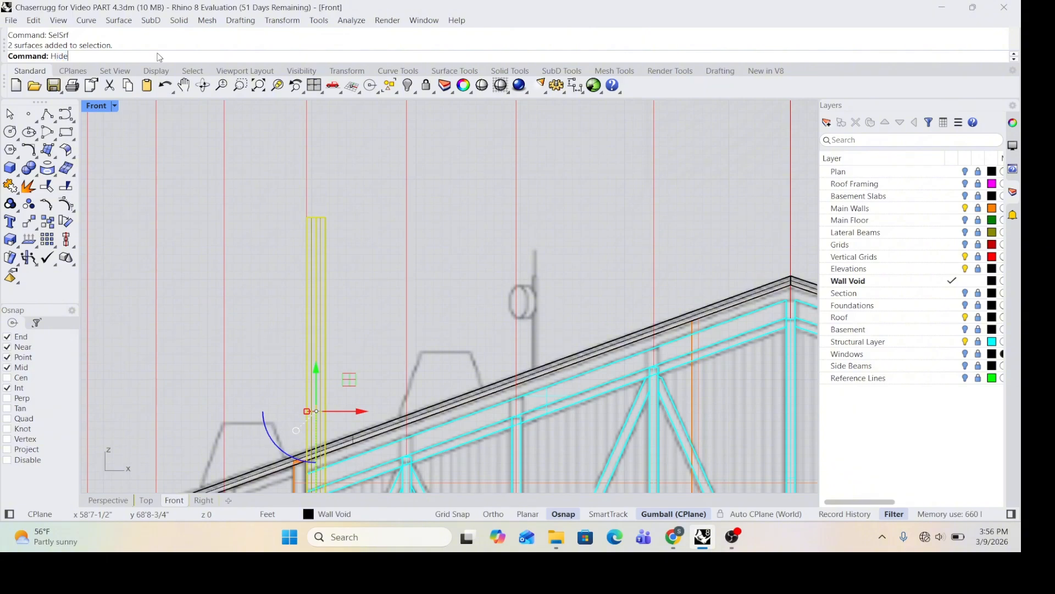
pyautogui.press('Return')
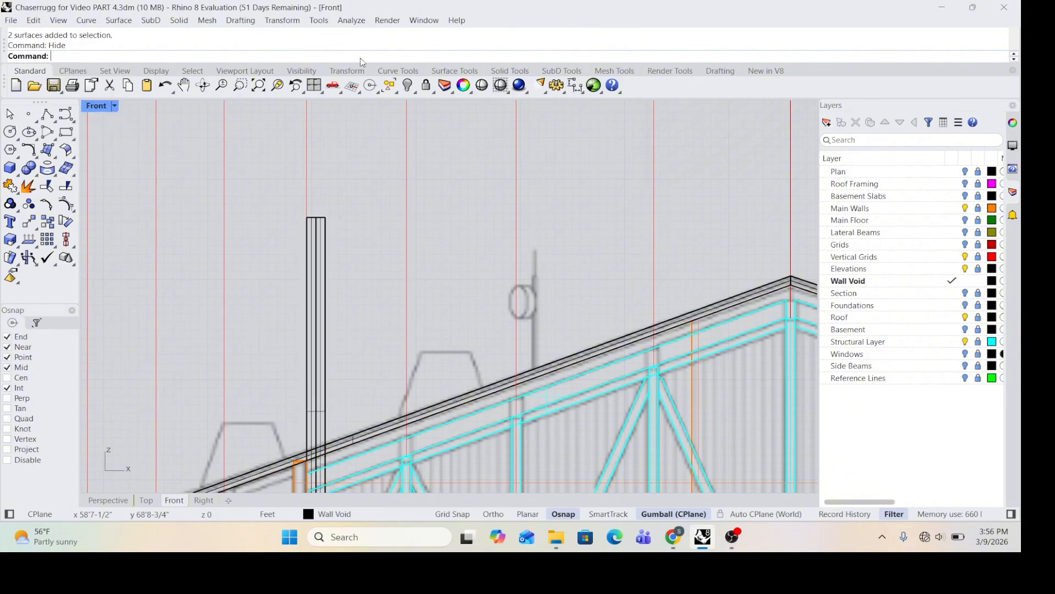
# Step: Examine the front elevation's vertical cladding lines across the truss bays and compare them with the two strip solids
pyautogui.scroll(-5, 364, 205)
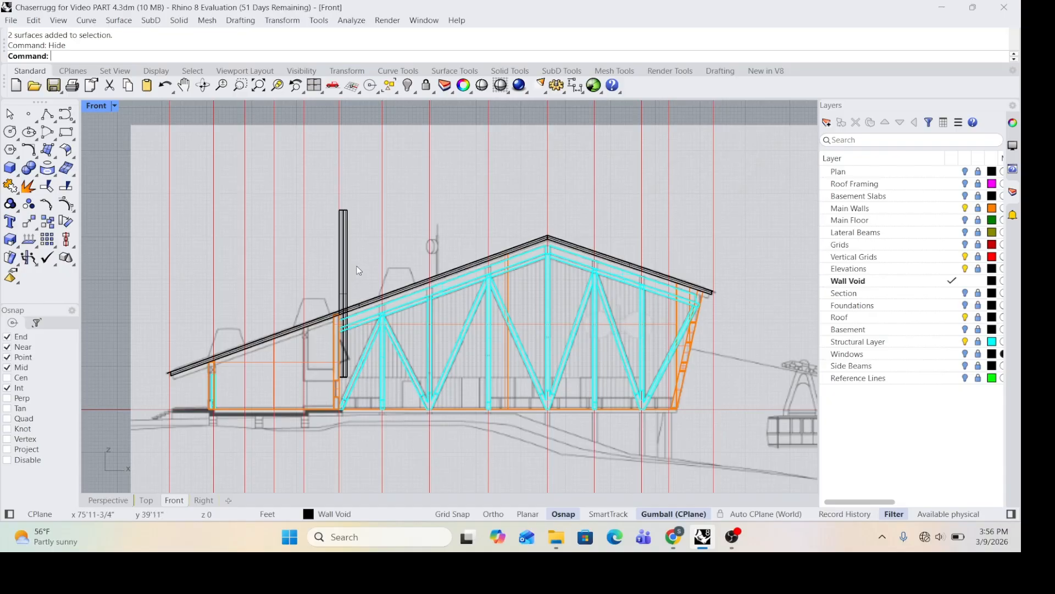
pyautogui.scroll(-1, 363, 296)
pyautogui.scroll(2, 375, 326)
pyautogui.scroll(2, 363, 358)
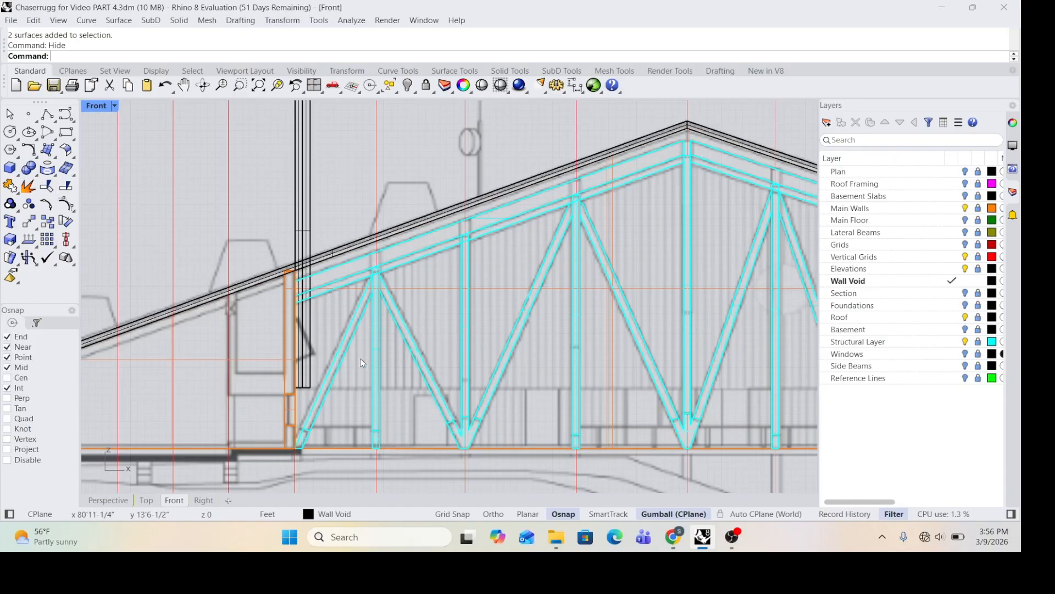
pyautogui.scroll(-2, 444, 377)
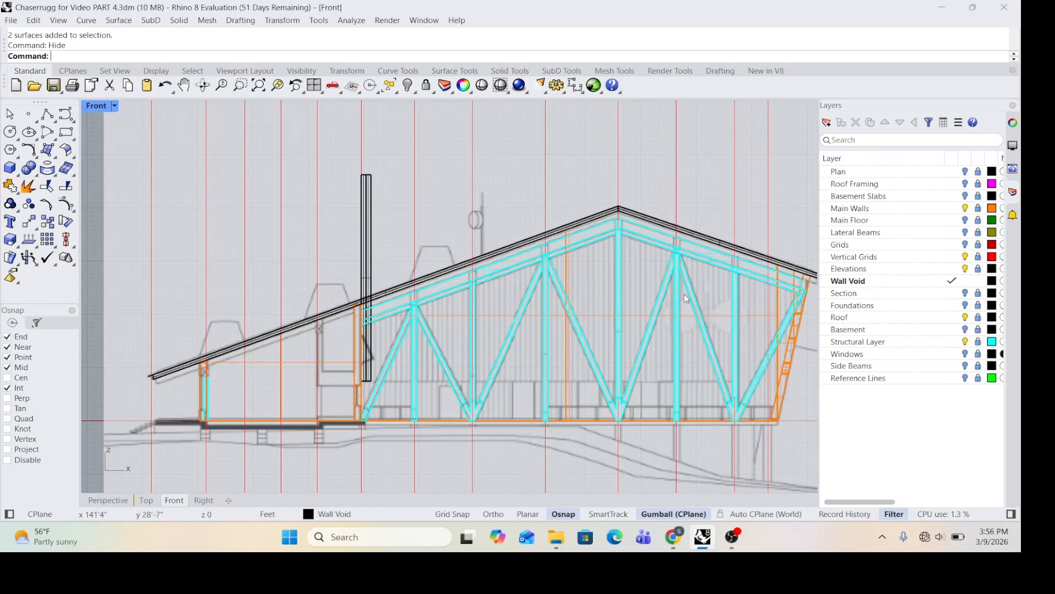
pyautogui.scroll(-2, 690, 345)
pyautogui.scroll(4, 694, 338)
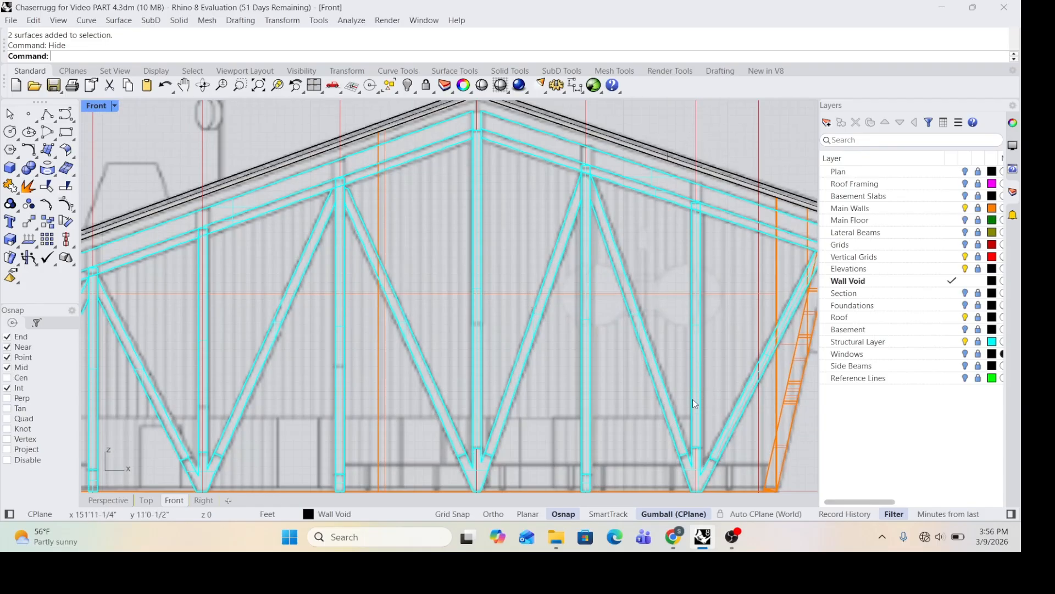
pyautogui.scroll(-4, 684, 415)
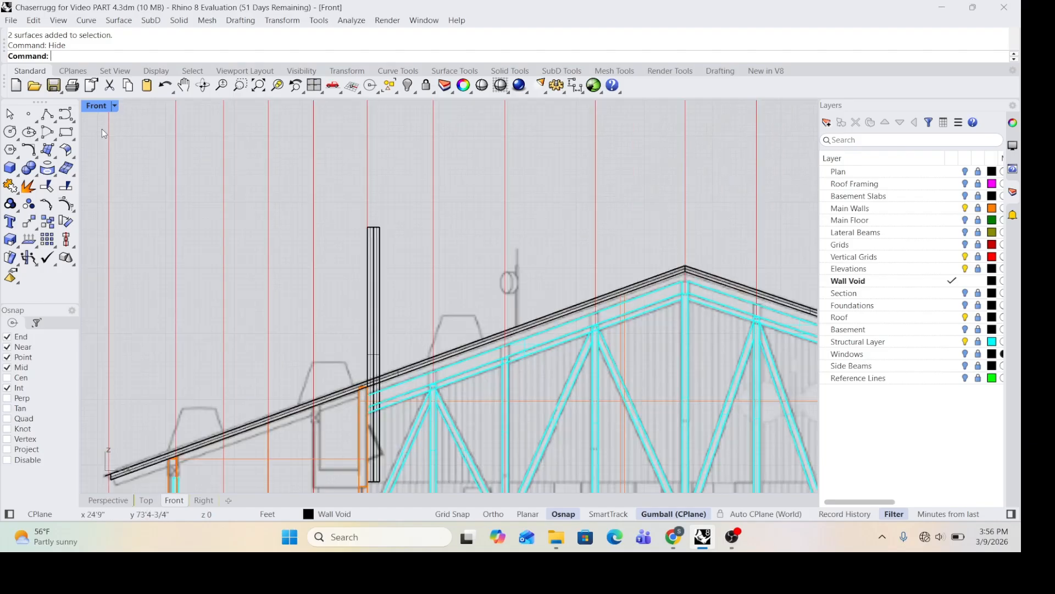
pyautogui.scroll(2, 101, 129)
pyautogui.scroll(1, 286, 197)
pyautogui.scroll(2, 416, 242)
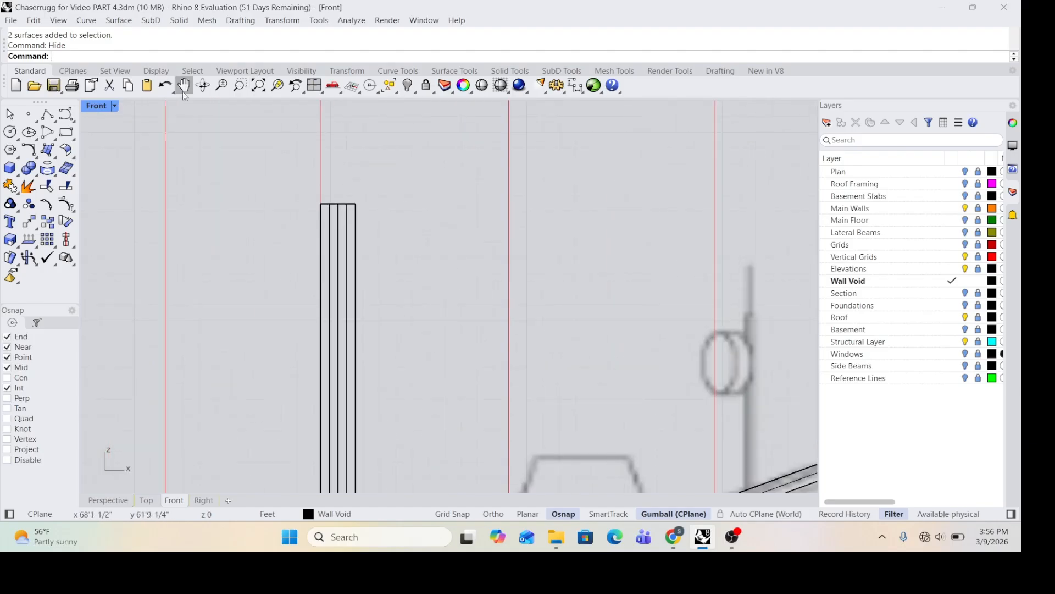
# Step: Measure the width of one strip solid across its top edge with an aligned dimension, without placing the dimension
pyautogui.click(582, 90)
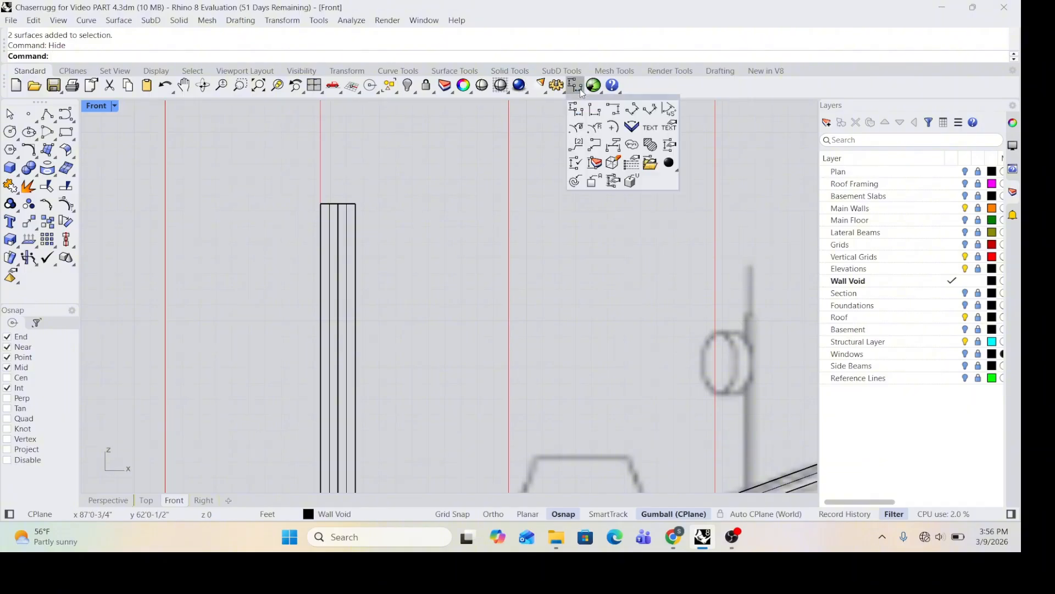
pyautogui.click(633, 110)
pyautogui.scroll(5, 361, 177)
pyautogui.scroll(3, 311, 222)
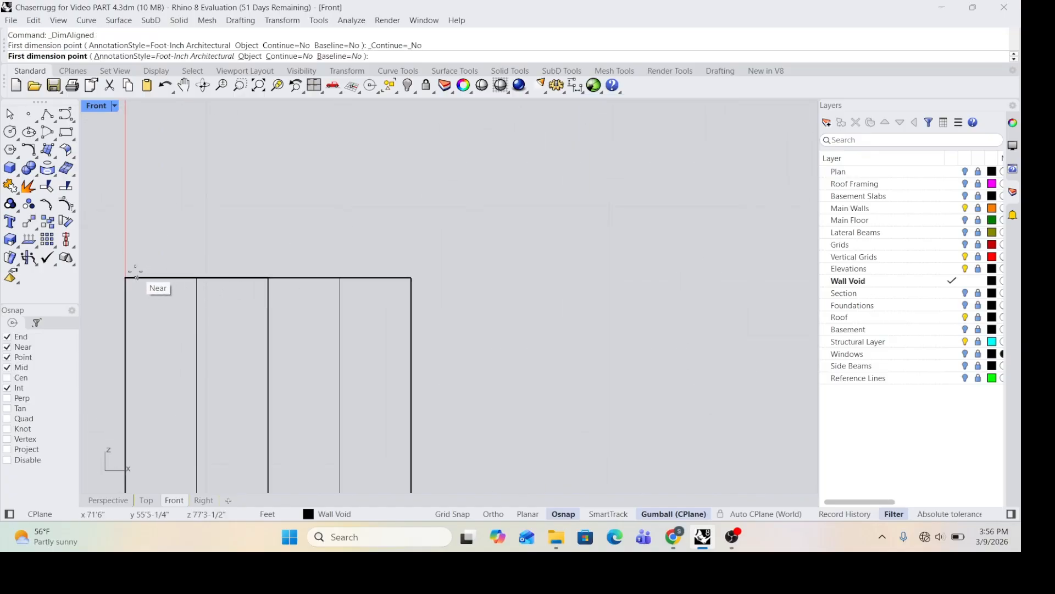
pyautogui.click(269, 279)
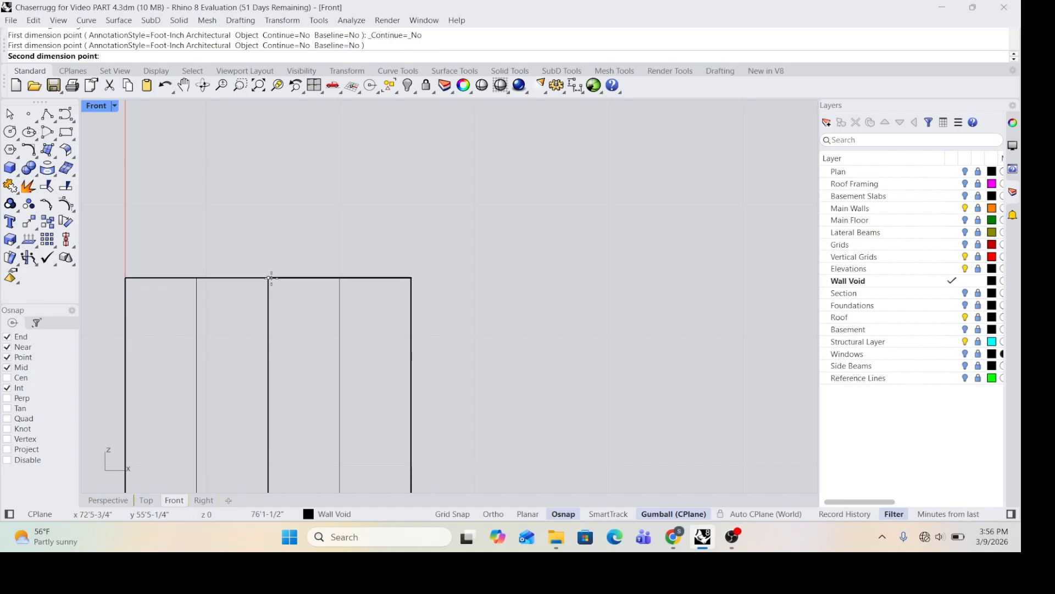
pyautogui.click(411, 278)
pyautogui.scroll(-5, 407, 253)
pyautogui.scroll(-5, 401, 230)
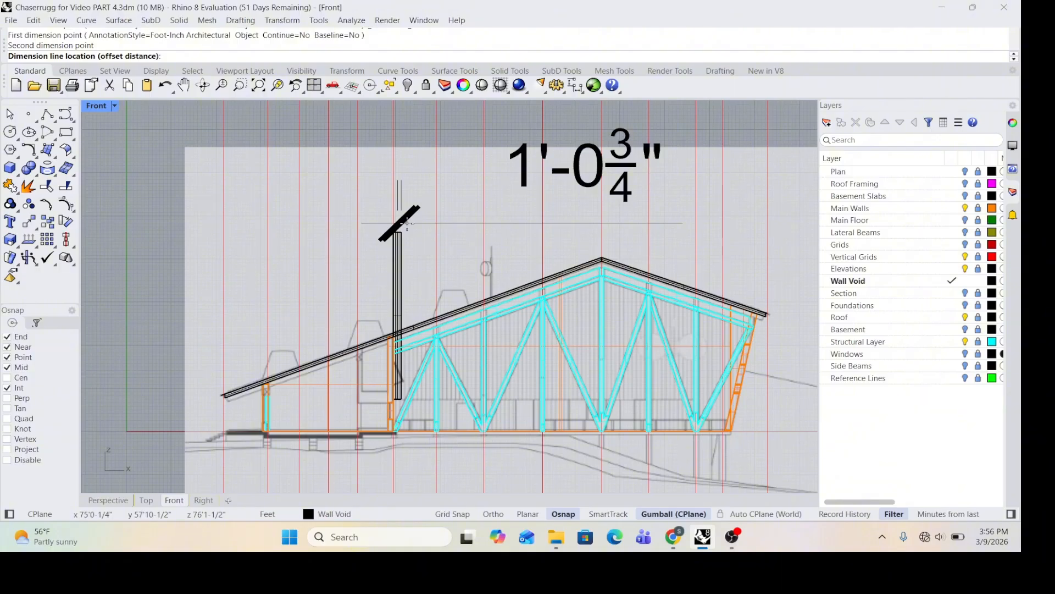
pyautogui.press('Escape')
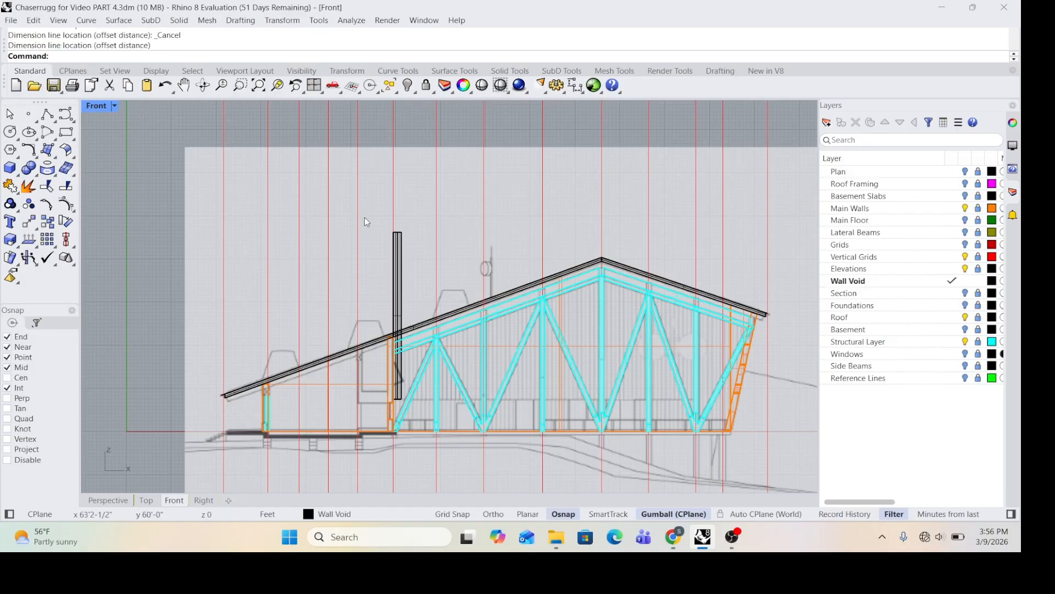
# Step: Start a rectangular array of both strip solids with 30 copies in the X direction and the default single row in Z
pyautogui.scroll(5, 395, 258)
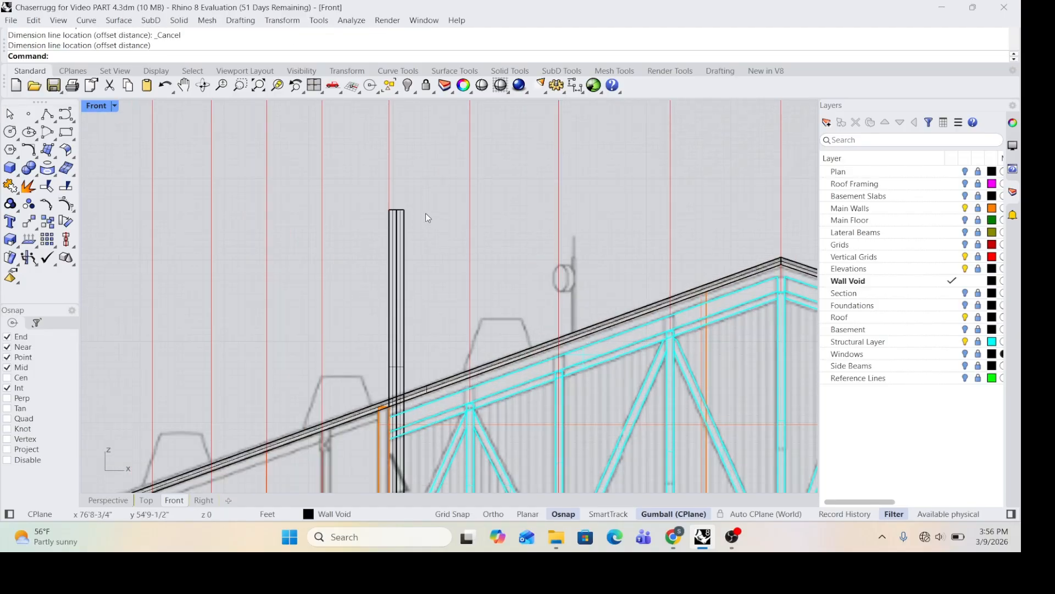
pyautogui.scroll(-5, 425, 213)
pyautogui.scroll(3, 565, 272)
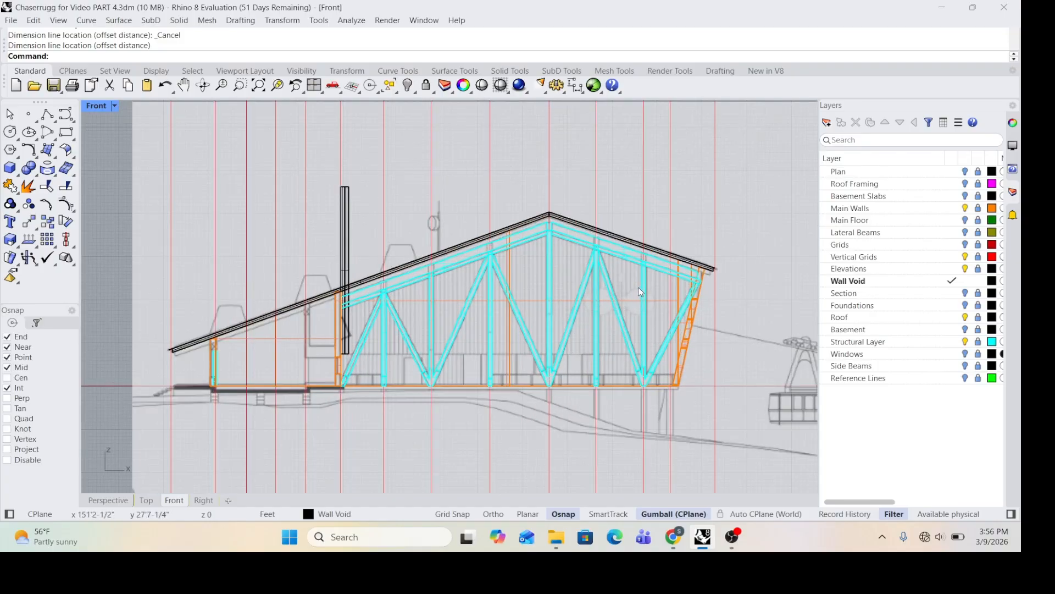
pyautogui.scroll(6, 344, 188)
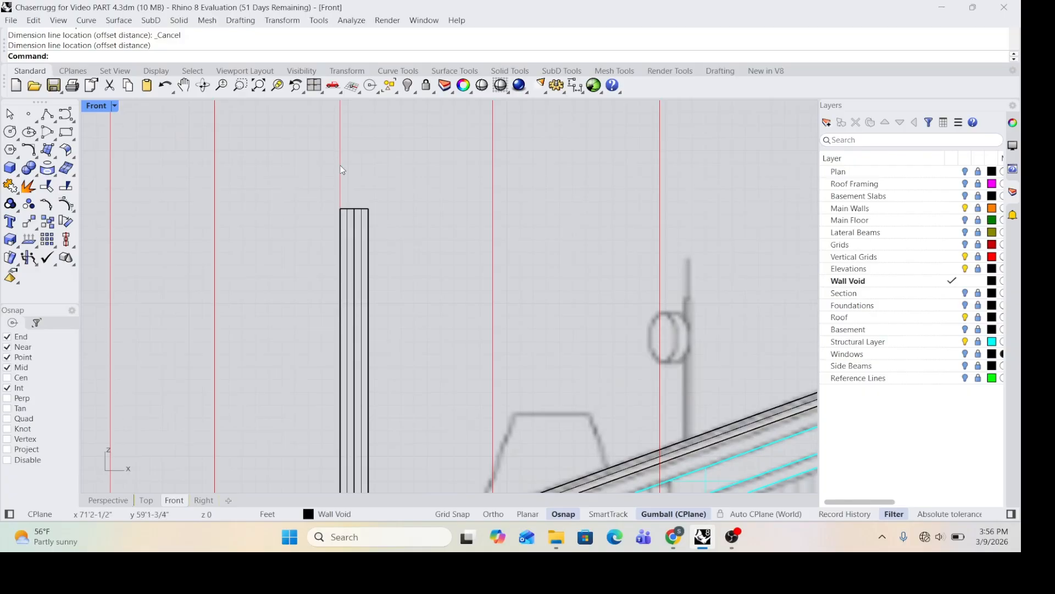
pyautogui.click(47, 241)
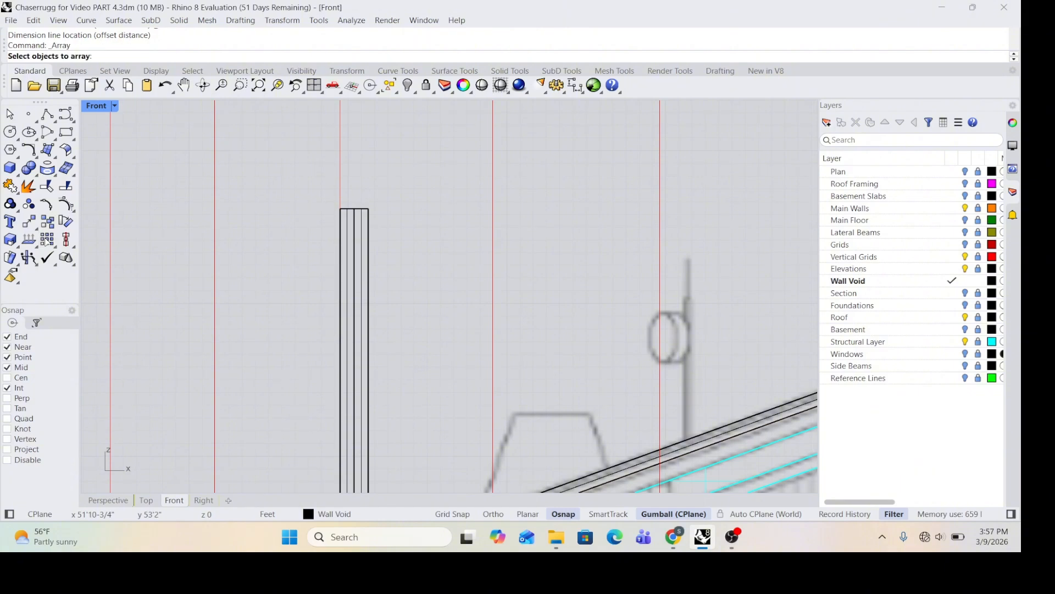
pyautogui.click(368, 220)
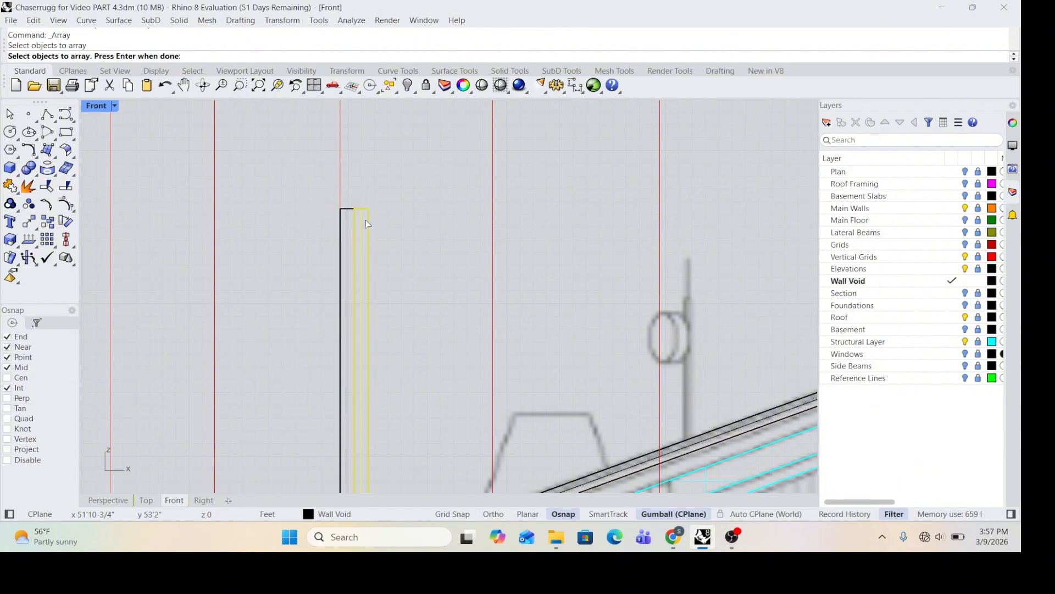
pyautogui.click(346, 217)
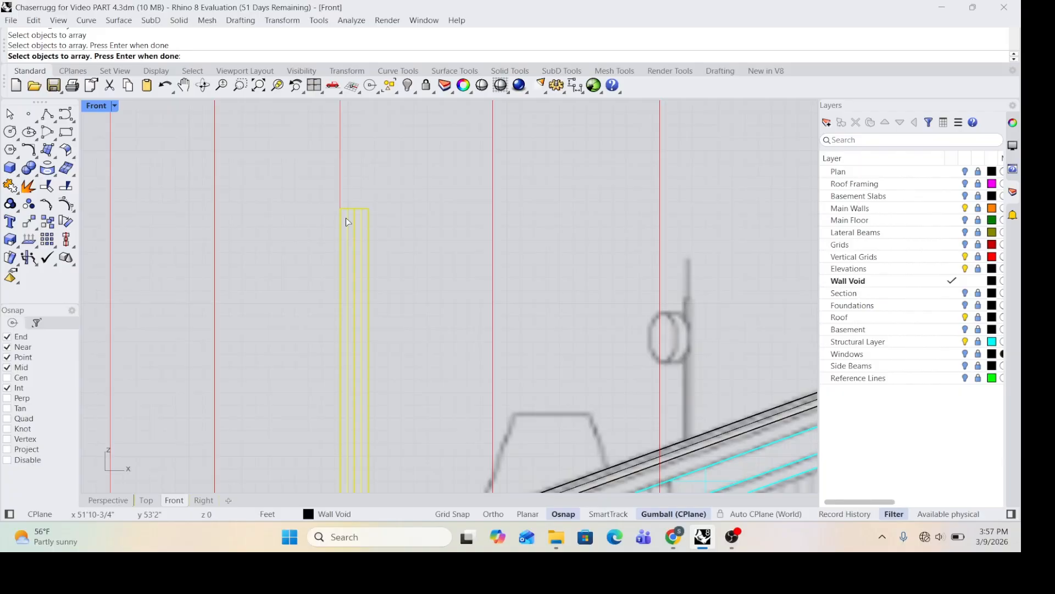
pyautogui.press('Return')
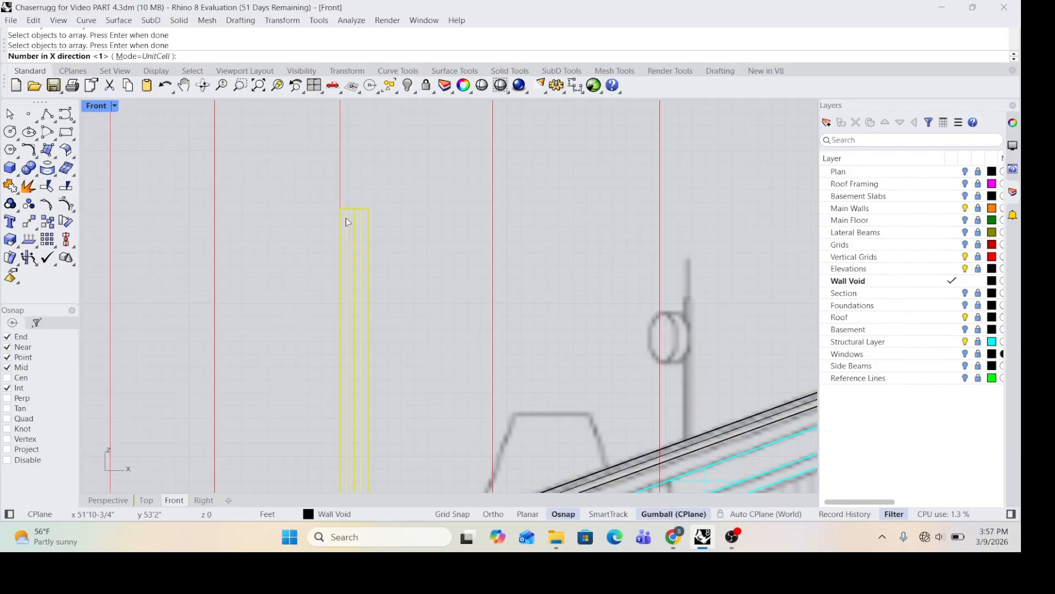
pyautogui.scroll(-2, 316, 234)
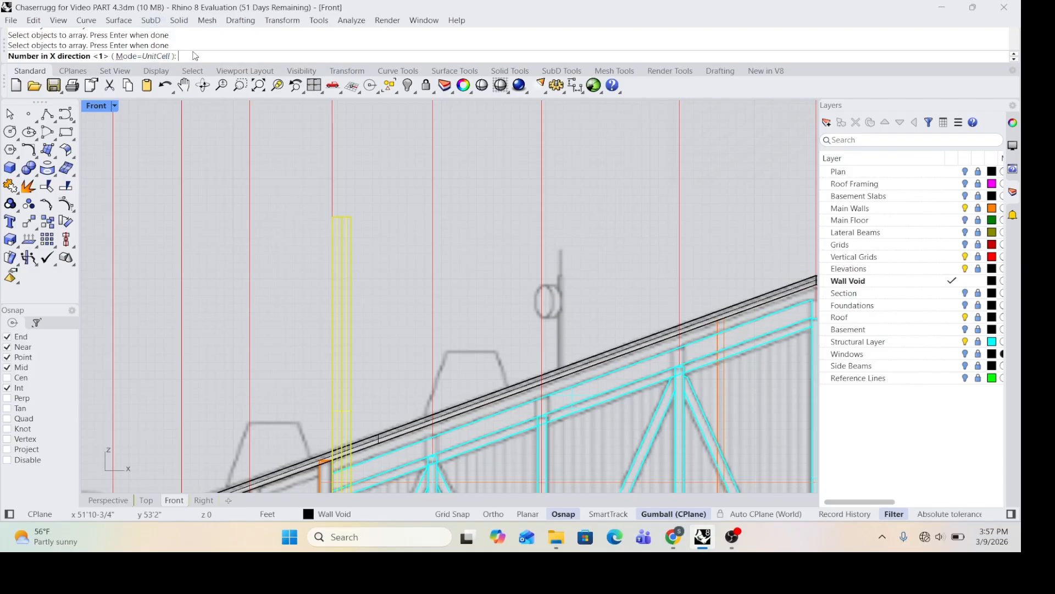
pyautogui.write('30')
pyautogui.press('Return')
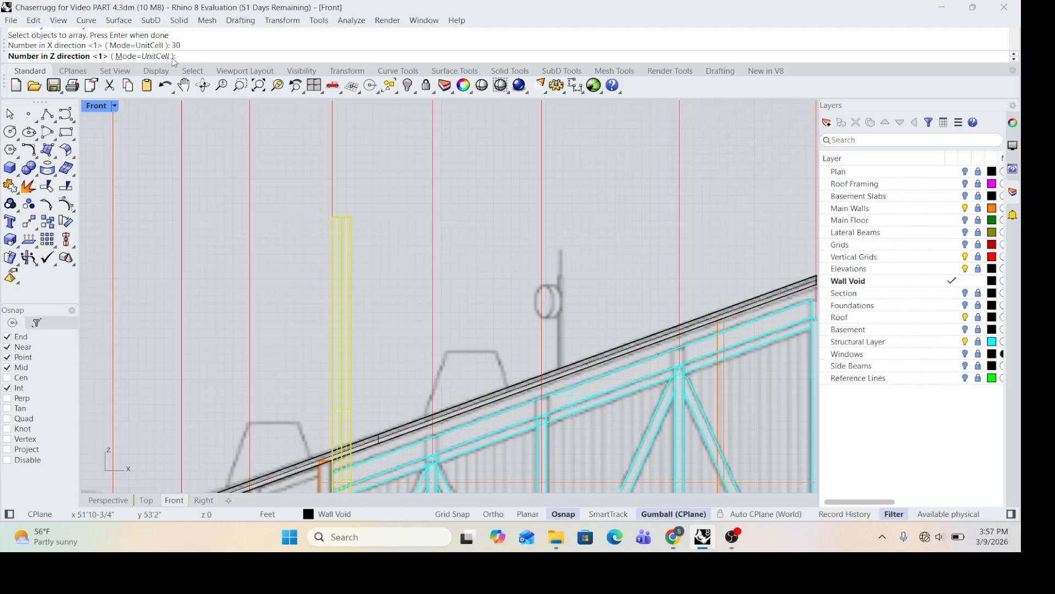
pyautogui.press('Return')
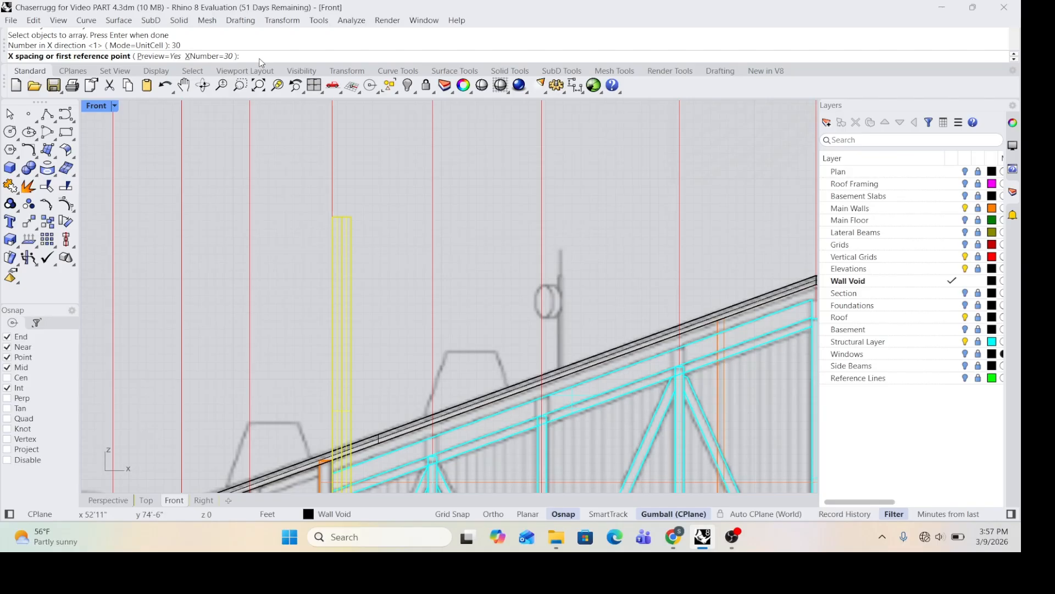
# Step: Set the array's X spacing to 25.5" and check how far the preview extends across the front elevation
pyautogui.write('25')
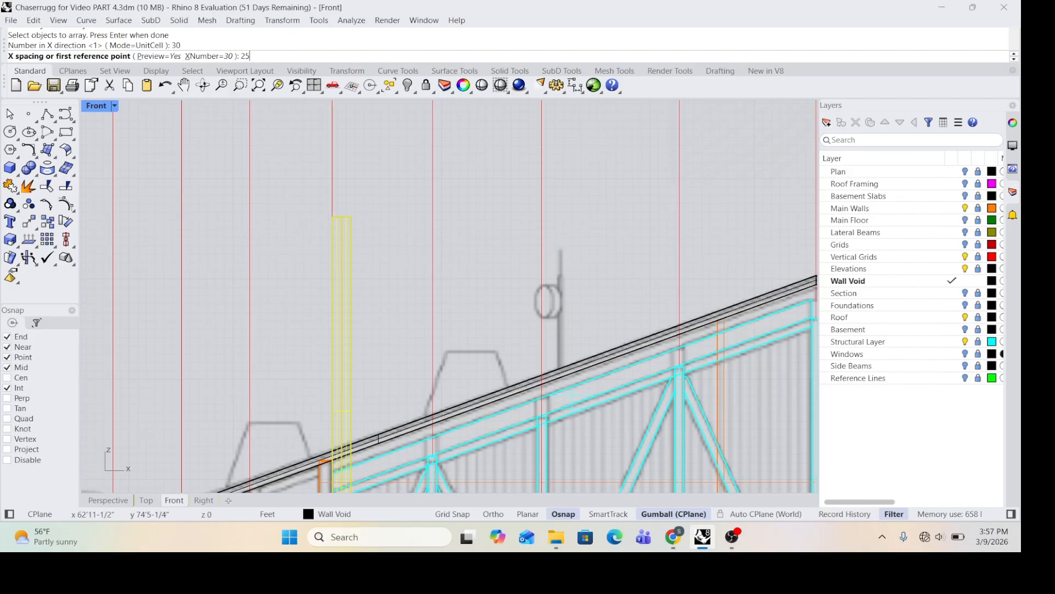
pyautogui.write('.5"')
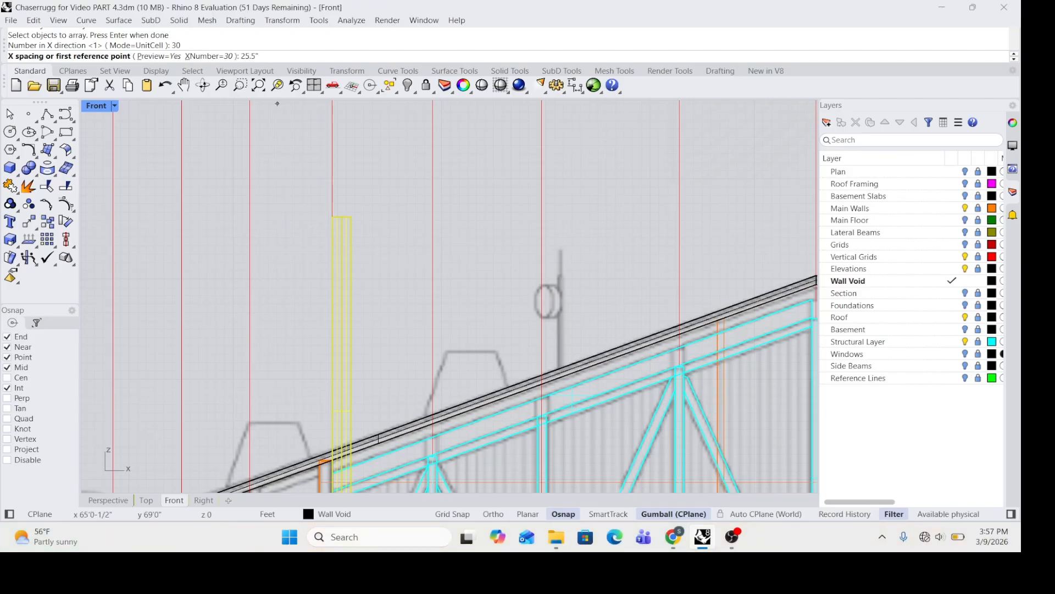
pyautogui.press('Return')
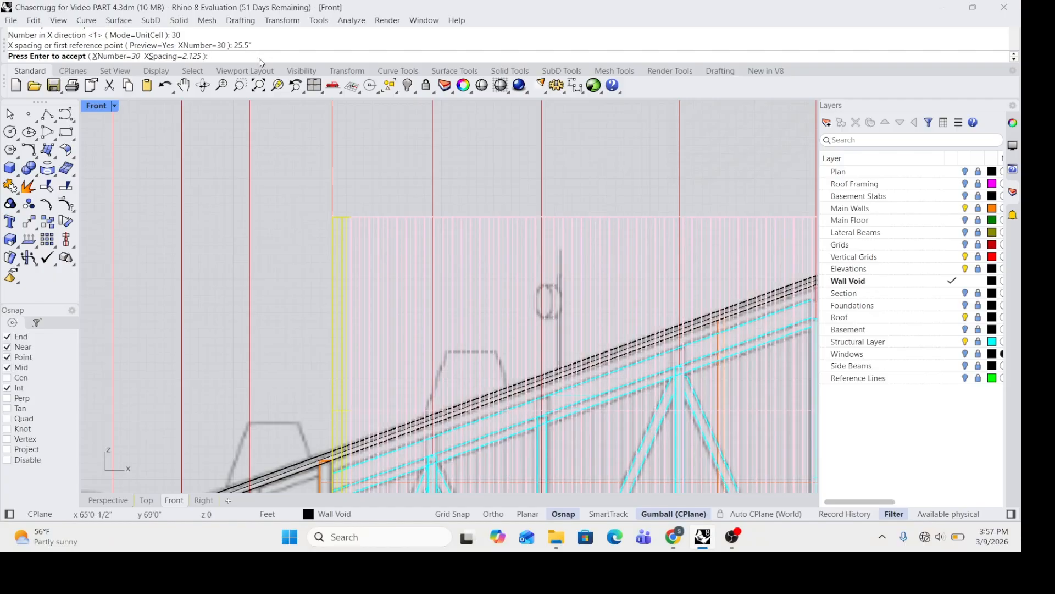
pyautogui.scroll(-5, 400, 229)
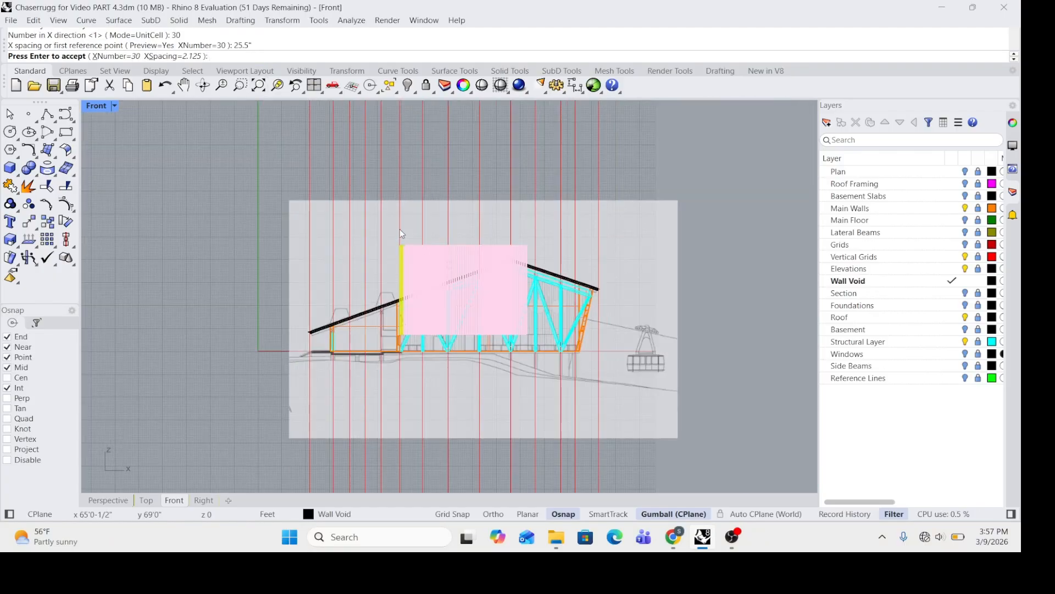
pyautogui.scroll(2, 482, 253)
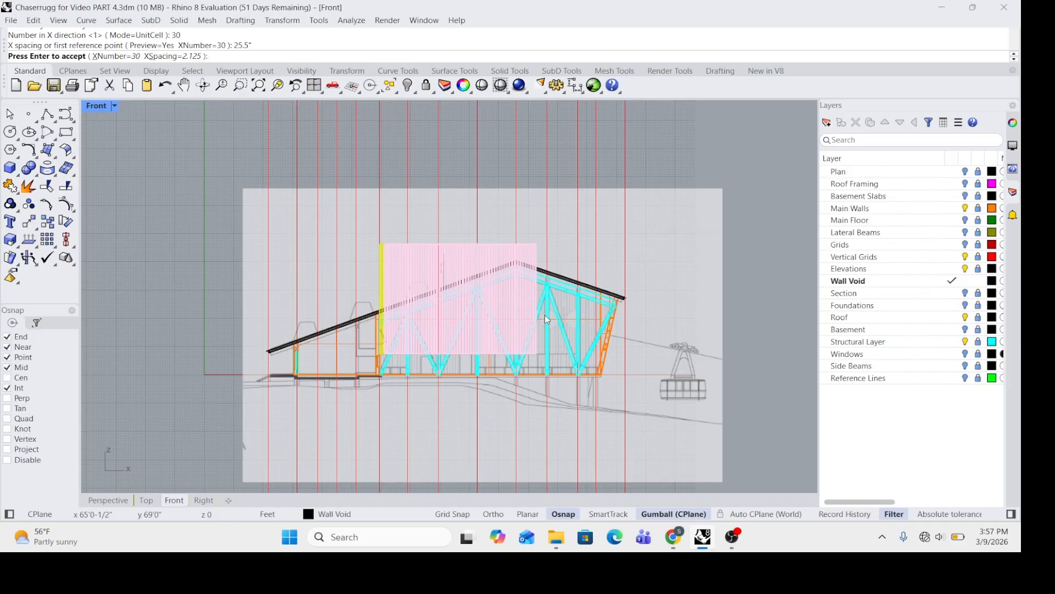
pyautogui.scroll(4, 546, 314)
pyautogui.scroll(-3, 570, 316)
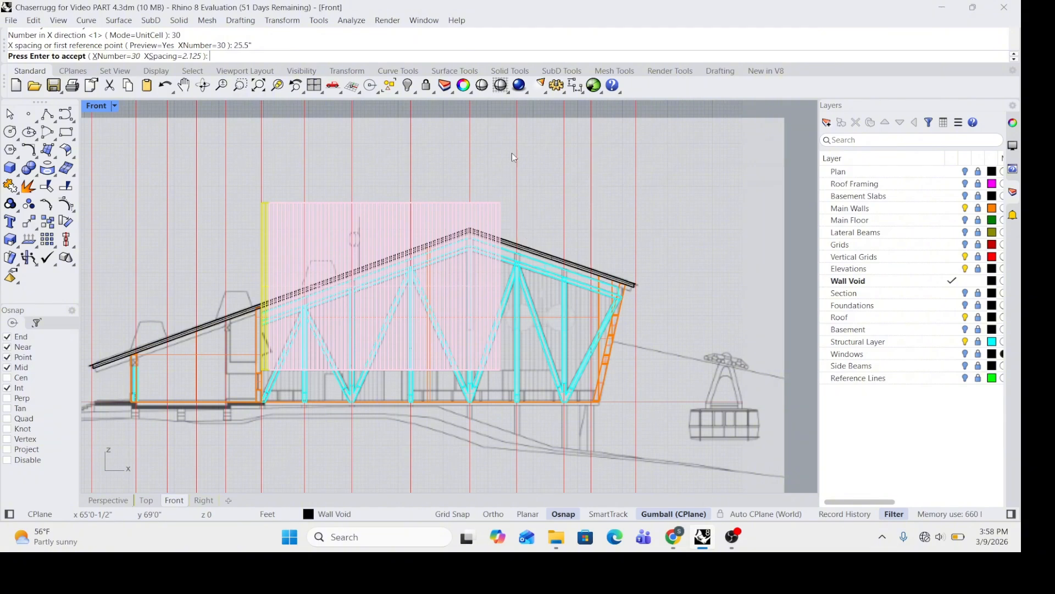
# Step: Try an X count of 45 for the strip array and compare its end with the sloped end wall
pyautogui.click(129, 56)
pyautogui.write('45')
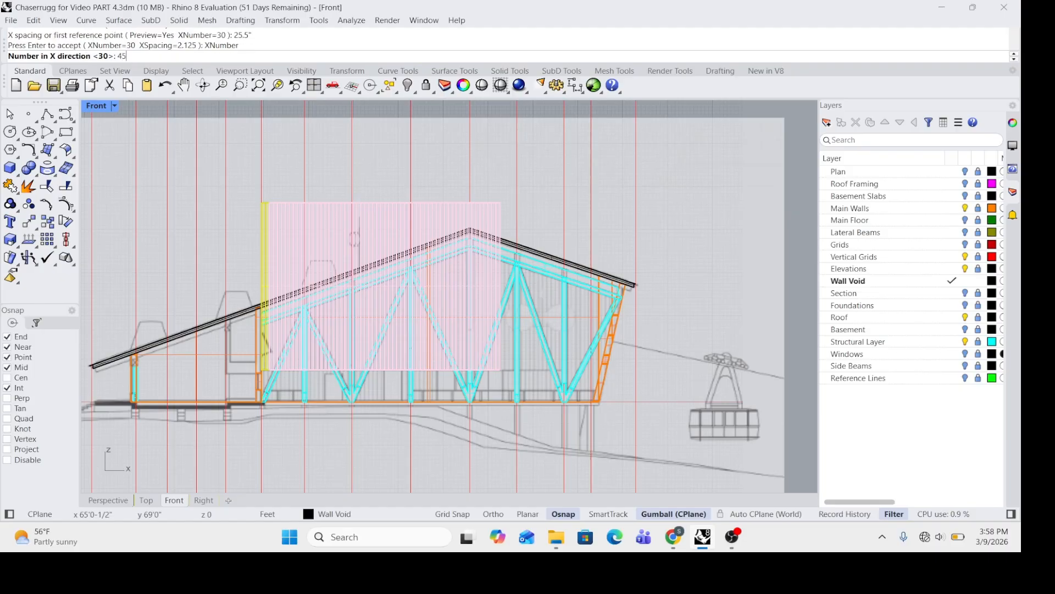
pyautogui.press('Return')
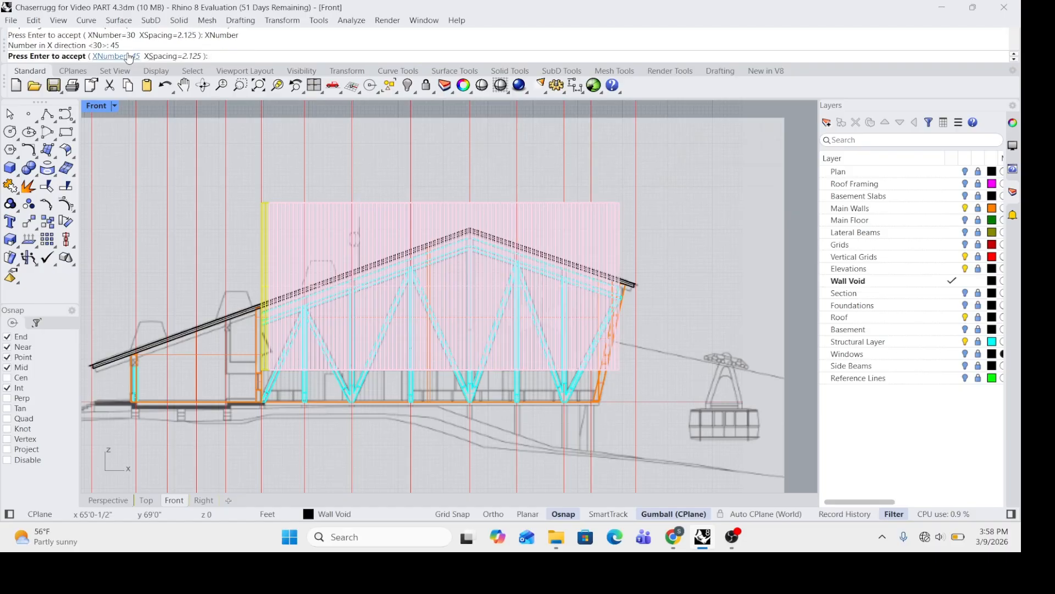
pyautogui.scroll(3, 596, 380)
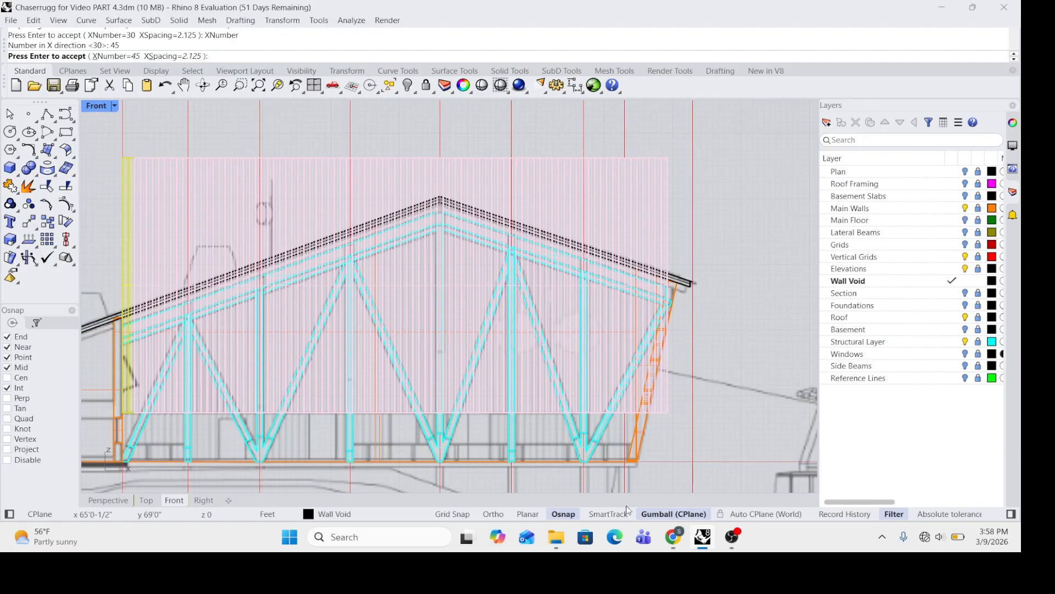
# Step: Check the array preview in the Right view and set that viewport to the Front view
pyautogui.click(203, 500)
pyautogui.scroll(-12, 553, 269)
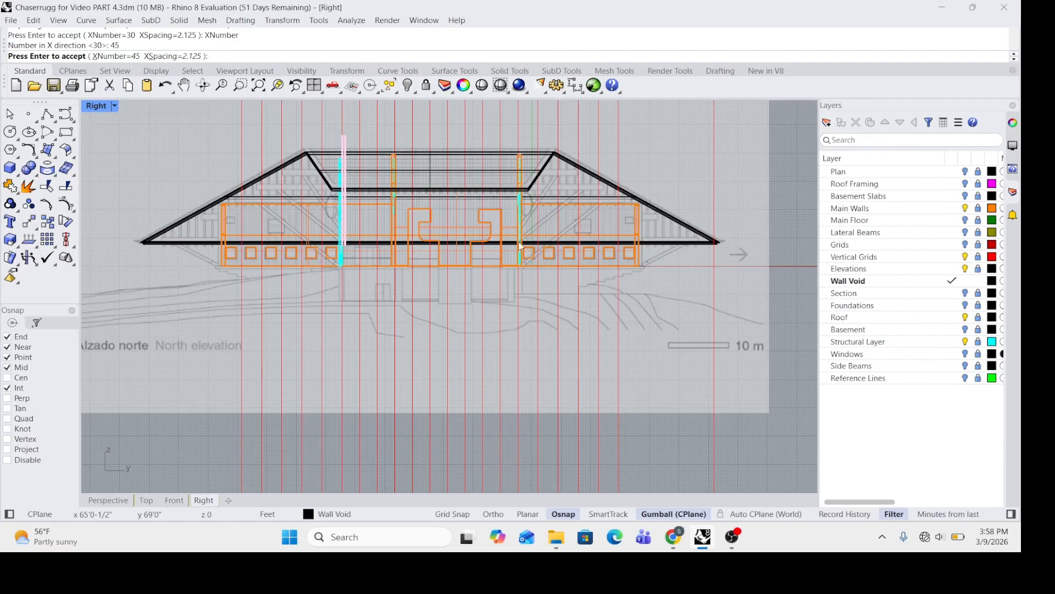
pyautogui.click(116, 106)
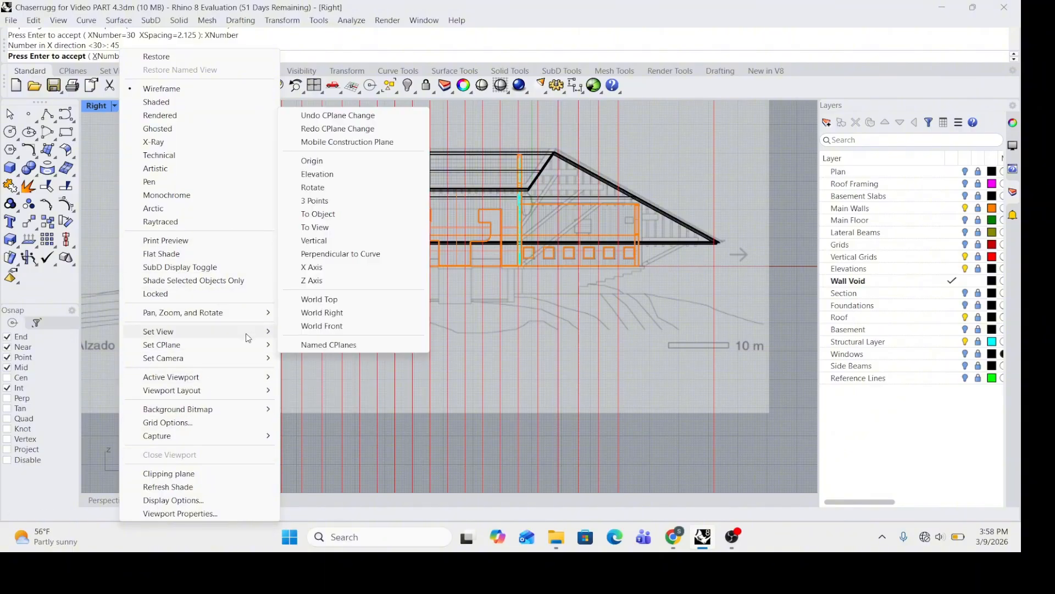
pyautogui.moveTo(245, 335)
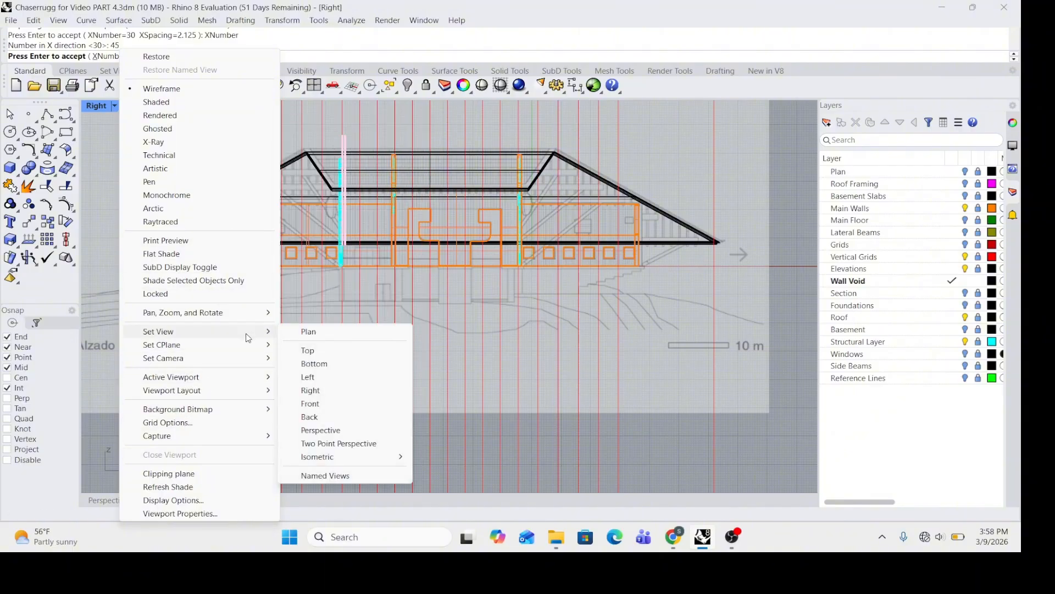
pyautogui.click(311, 404)
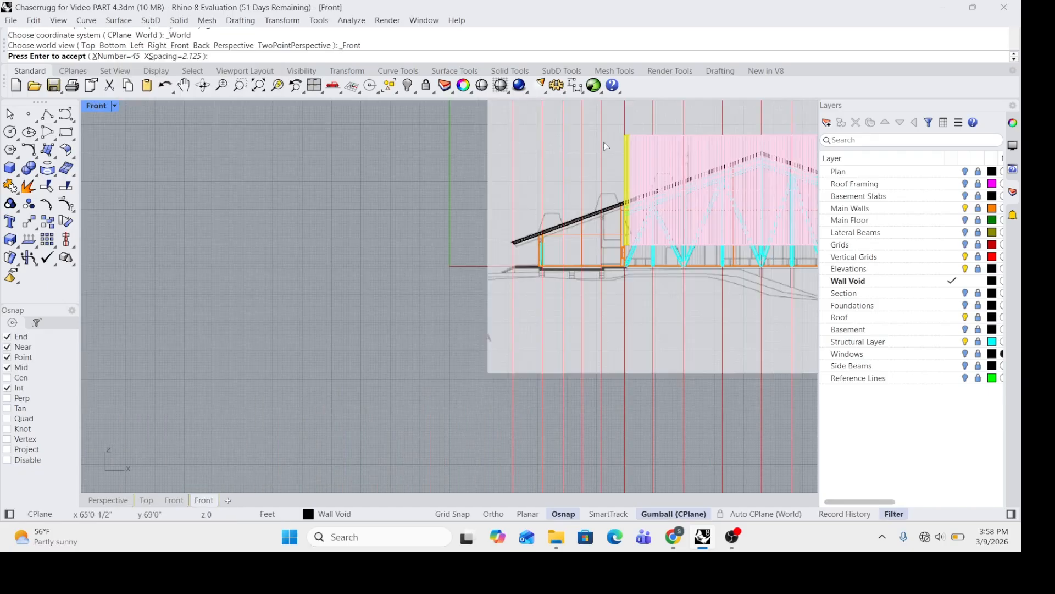
pyautogui.scroll(-5, 498, 141)
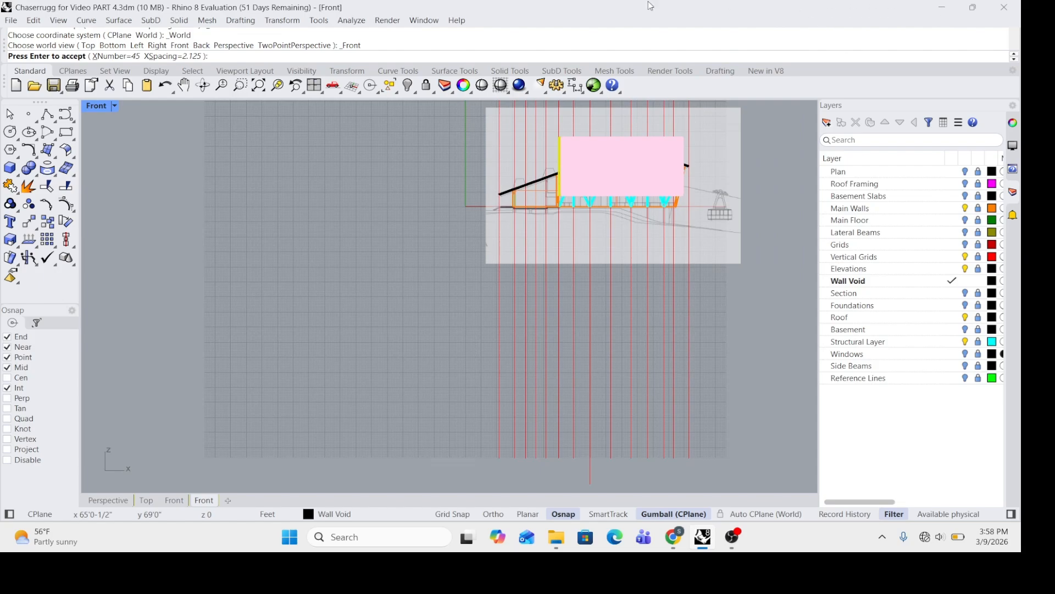
# Step: Try reducing the strip array's X count to 40 and check where it ends along the truss bays
pyautogui.click(128, 57)
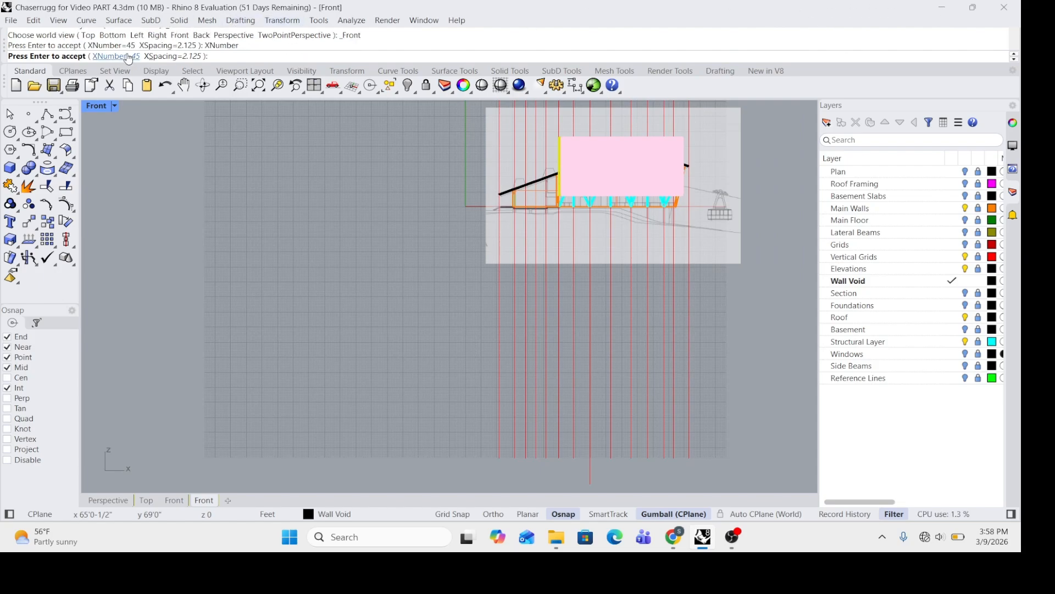
pyautogui.write('40')
pyautogui.press('Return')
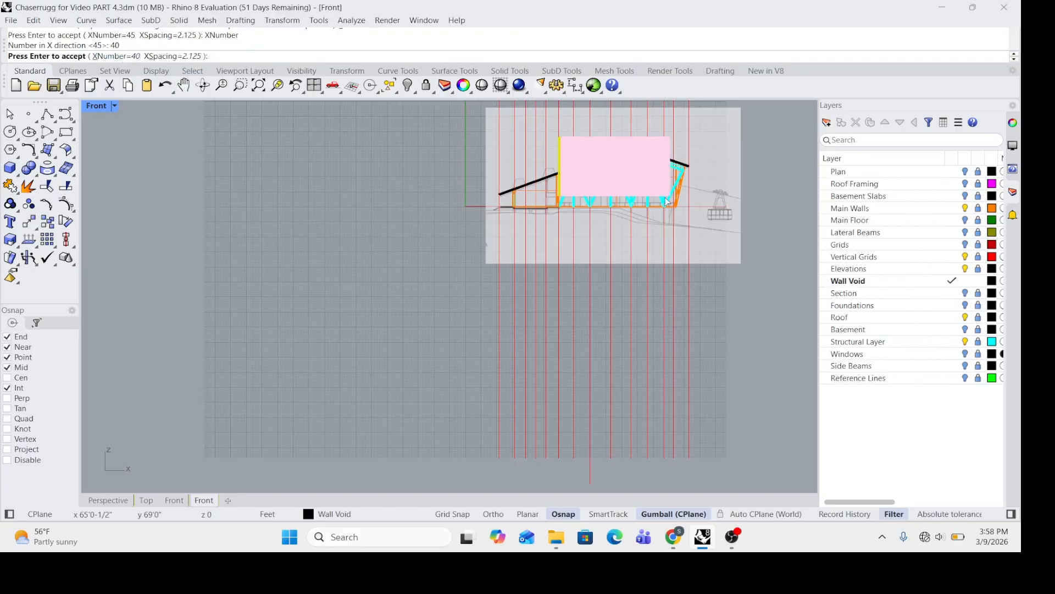
pyautogui.scroll(5, 666, 201)
pyautogui.scroll(3, 666, 201)
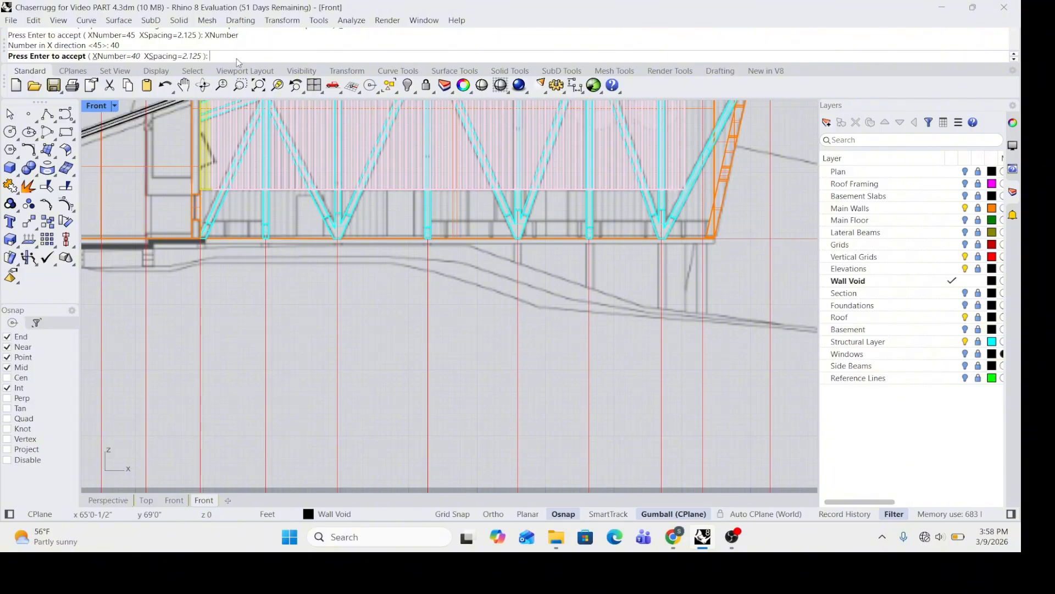
# Step: Try an X count of 36 and compare the last strips with the cladding lines on the elevation drawing
pyautogui.click(121, 56)
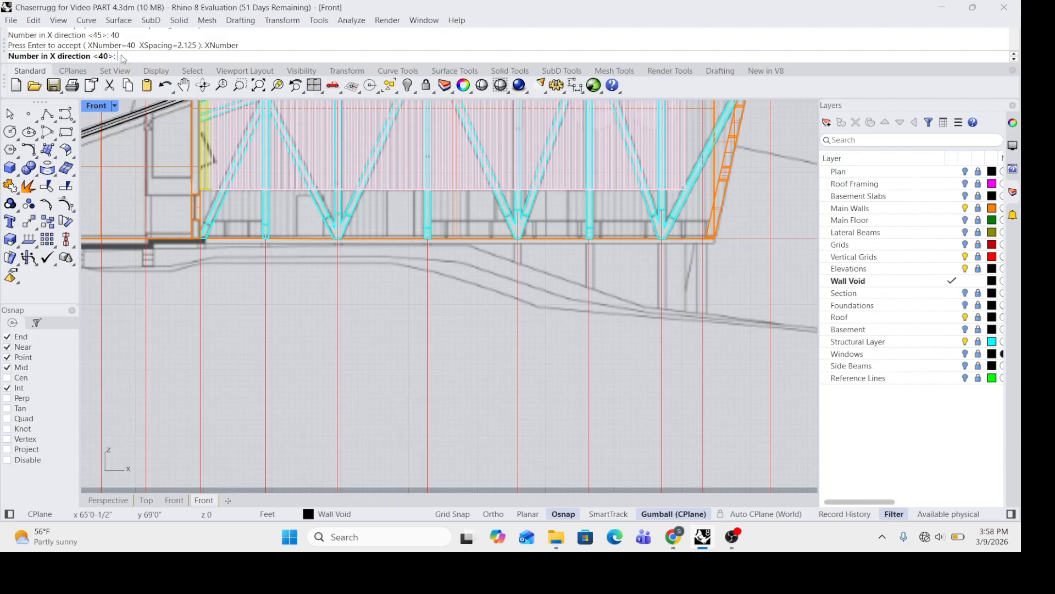
pyautogui.write('36')
pyautogui.press('Return')
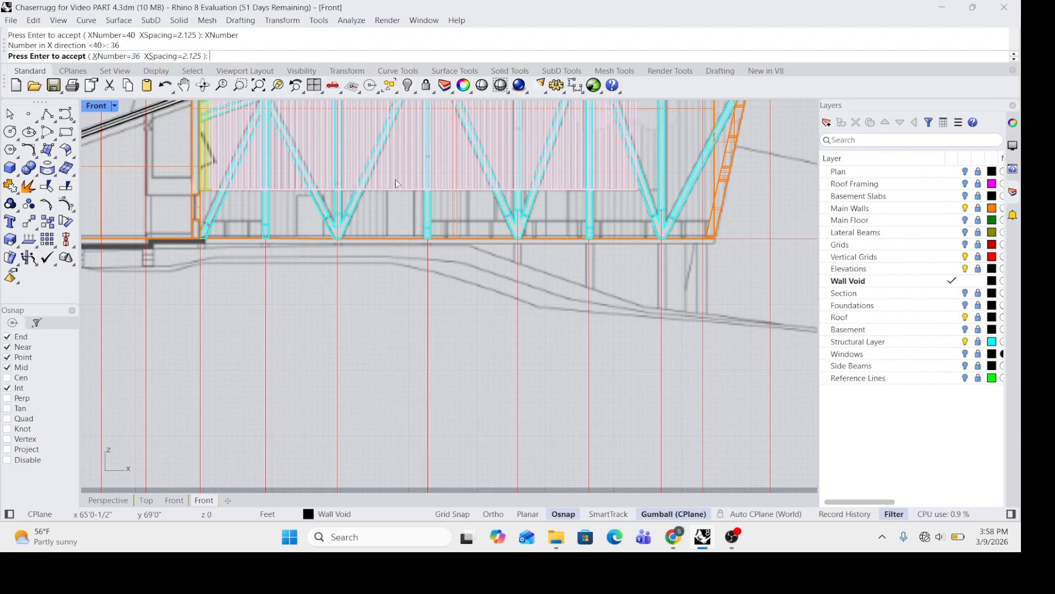
pyautogui.scroll(-4, 395, 179)
pyautogui.scroll(2, 613, 156)
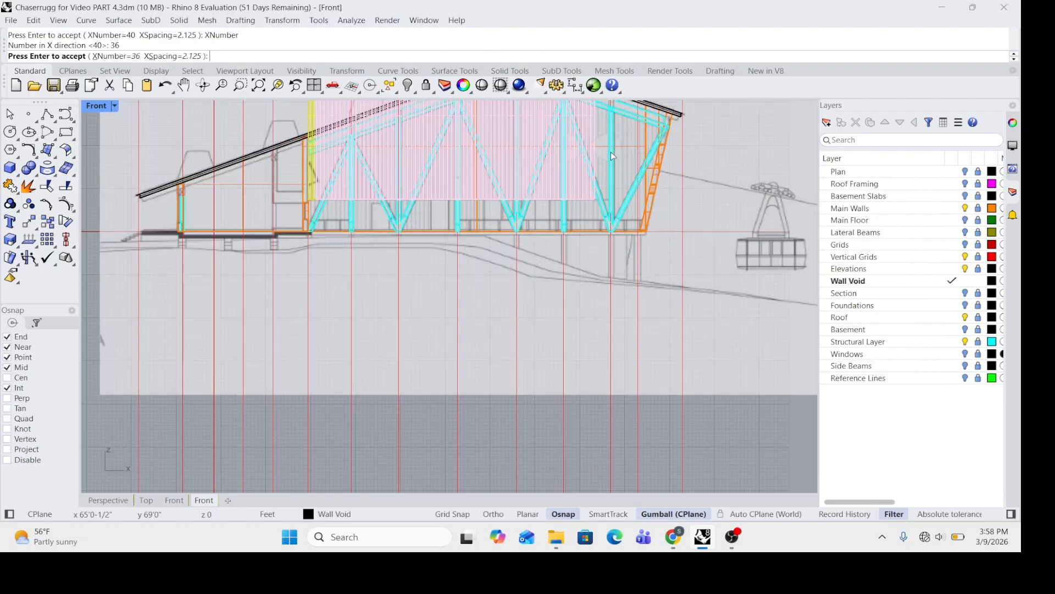
pyautogui.scroll(6, 613, 157)
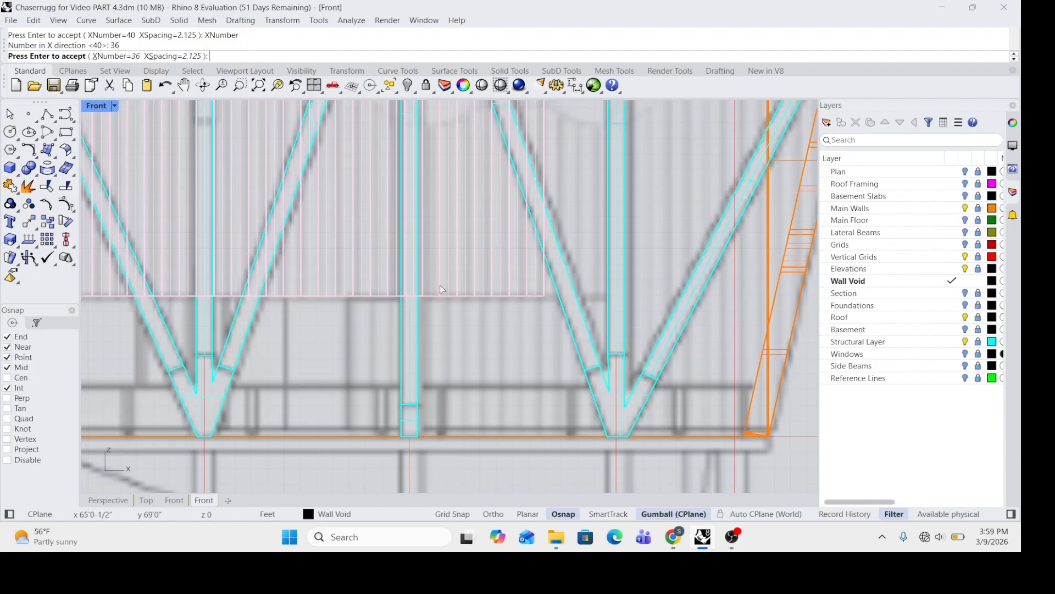
# Step: Try raising the strip array's X count back to 40
pyautogui.click(117, 57)
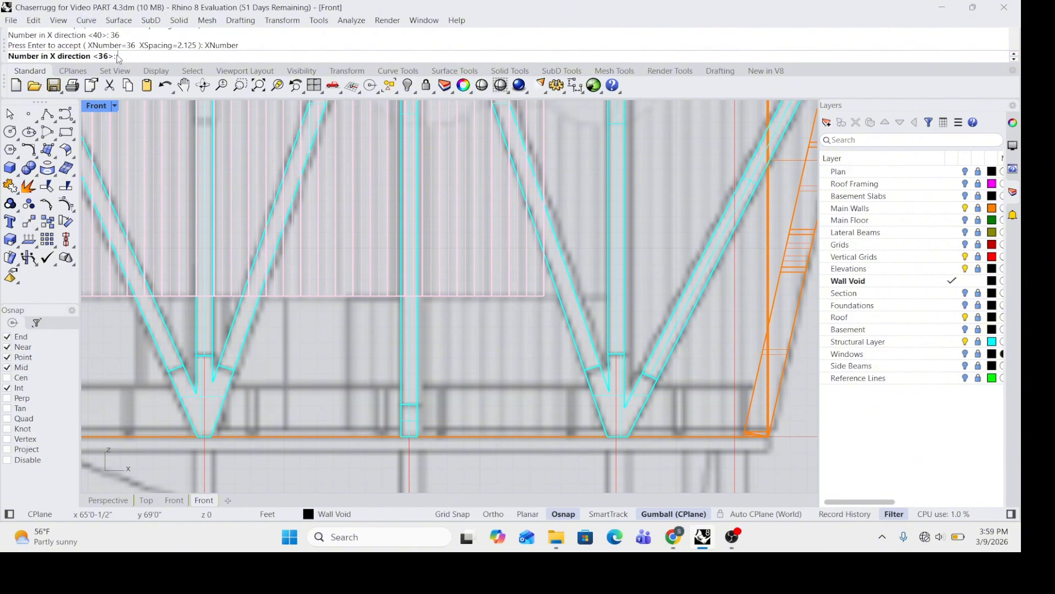
pyautogui.write('40')
pyautogui.press('Return')
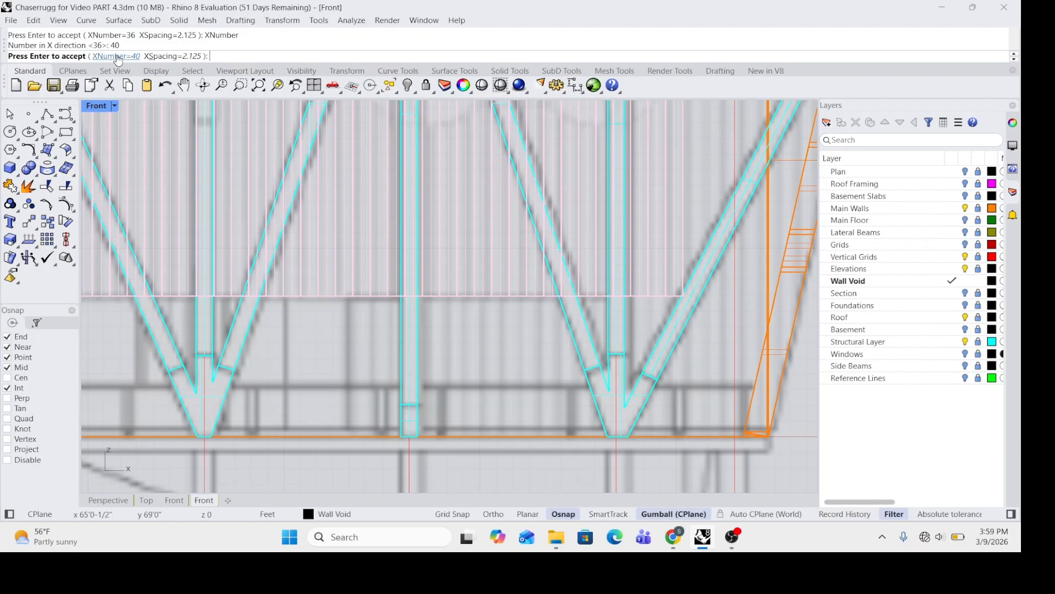
# Step: Set the strip array's X count to 38, keeping the preview open for adjustment
pyautogui.click(117, 57)
pyautogui.write('38')
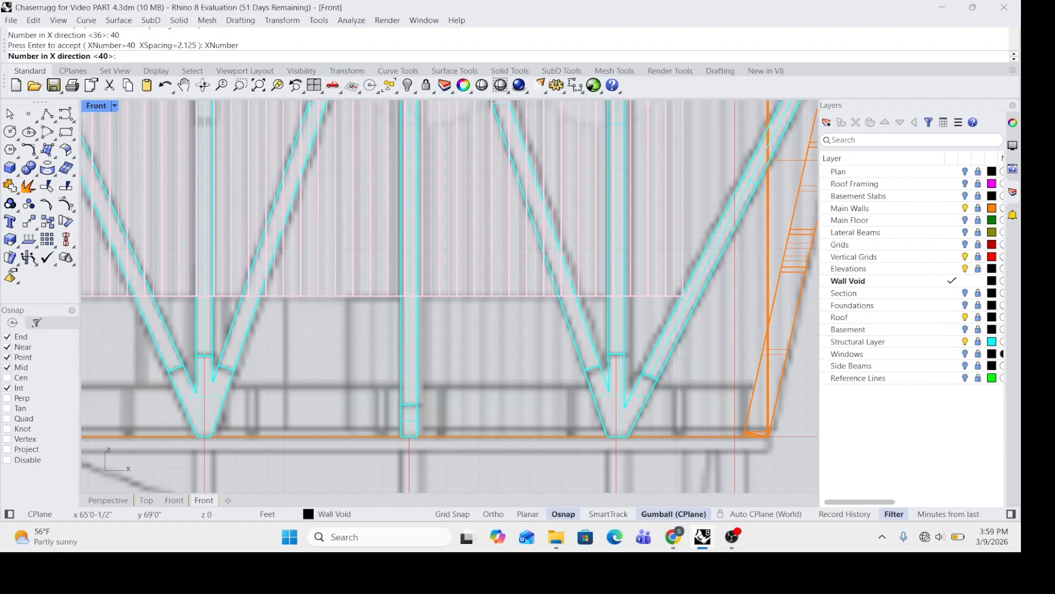
pyautogui.press('Return')
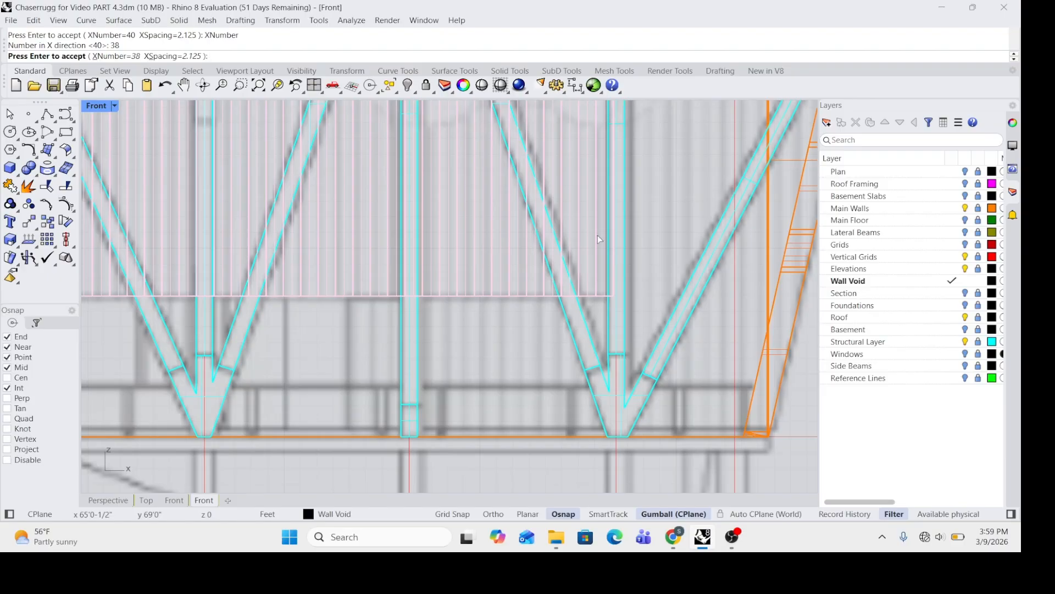
# Step: Check the strip array's extent across the front elevation and accept it with 38 strips at 2.125 ft spacing
pyautogui.scroll(-8, 529, 275)
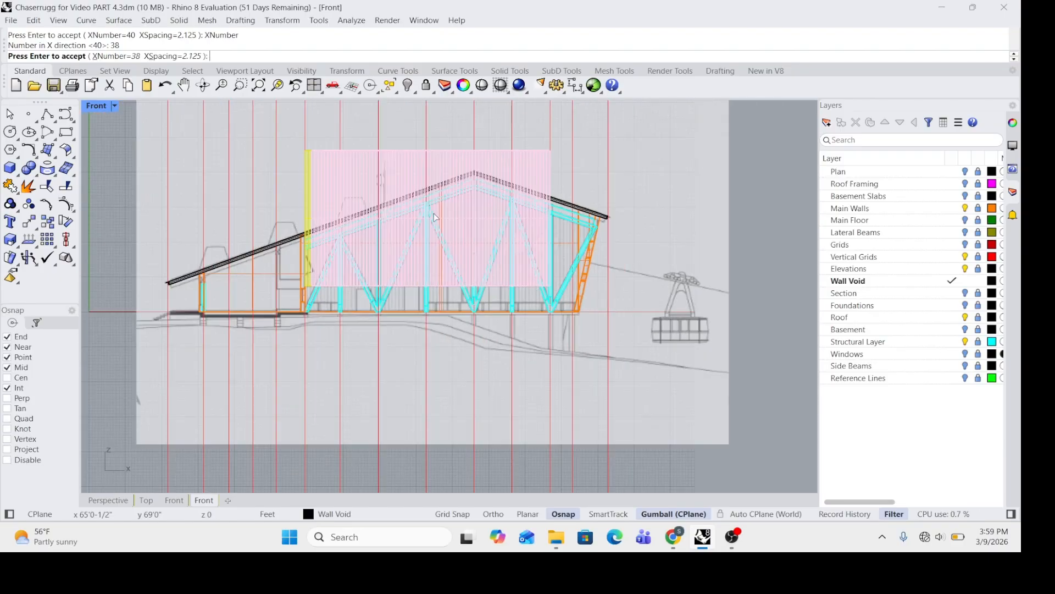
pyautogui.scroll(4, 346, 246)
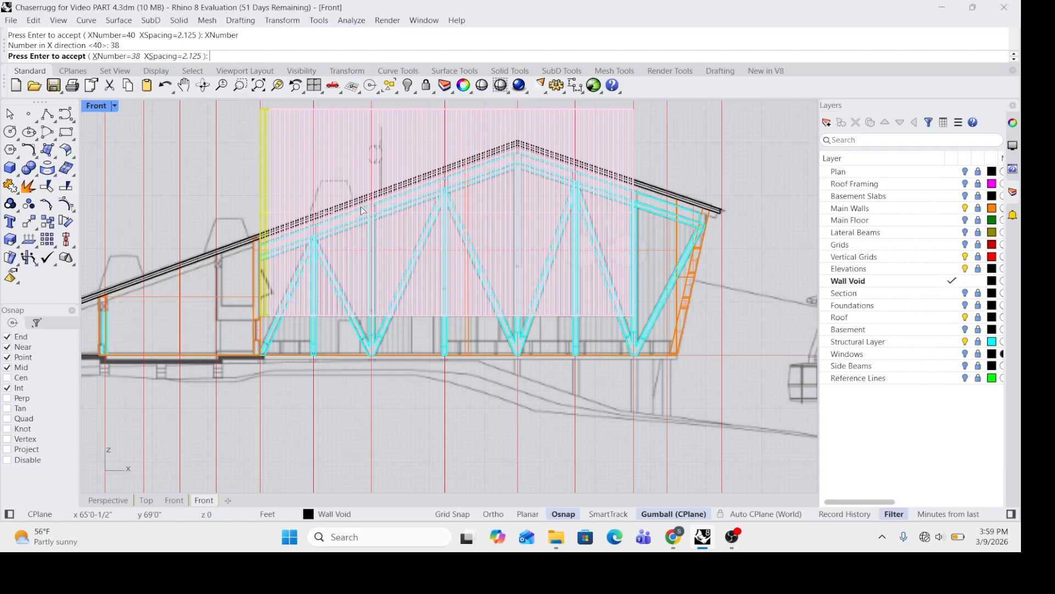
pyautogui.press('Return')
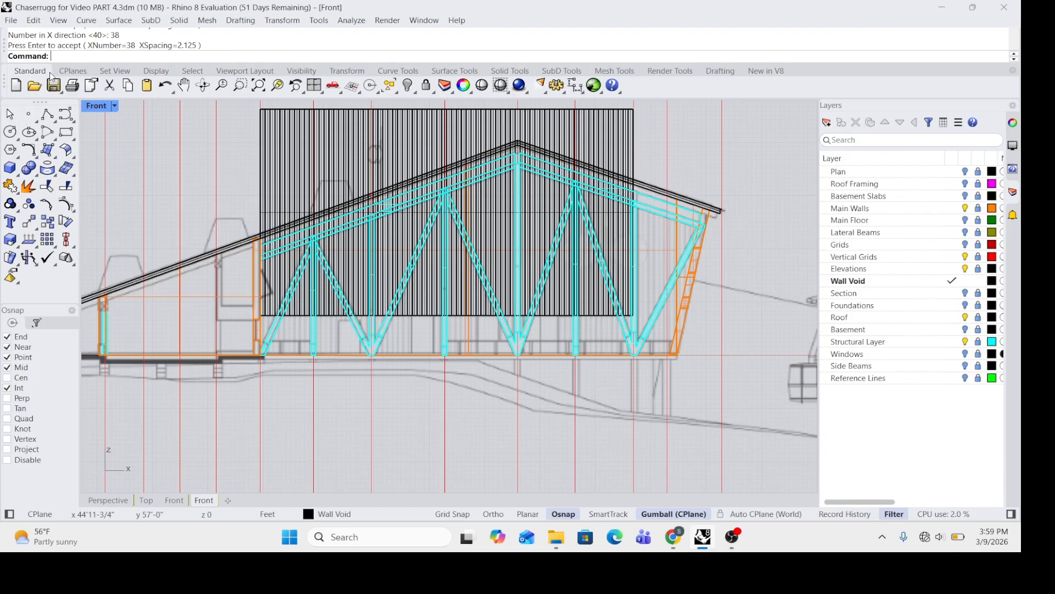
# Step: In the Top view, start a copy of the last strip in the row against the truss, using its end corner as base point
pyautogui.doubleClick(97, 106)
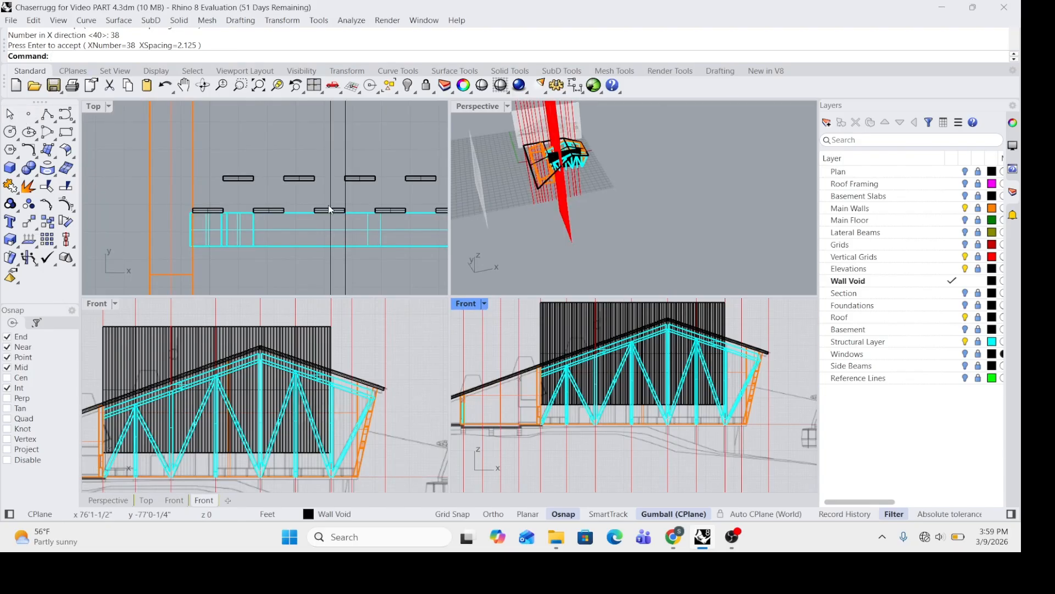
pyautogui.click(330, 210)
pyautogui.scroll(-5, 329, 203)
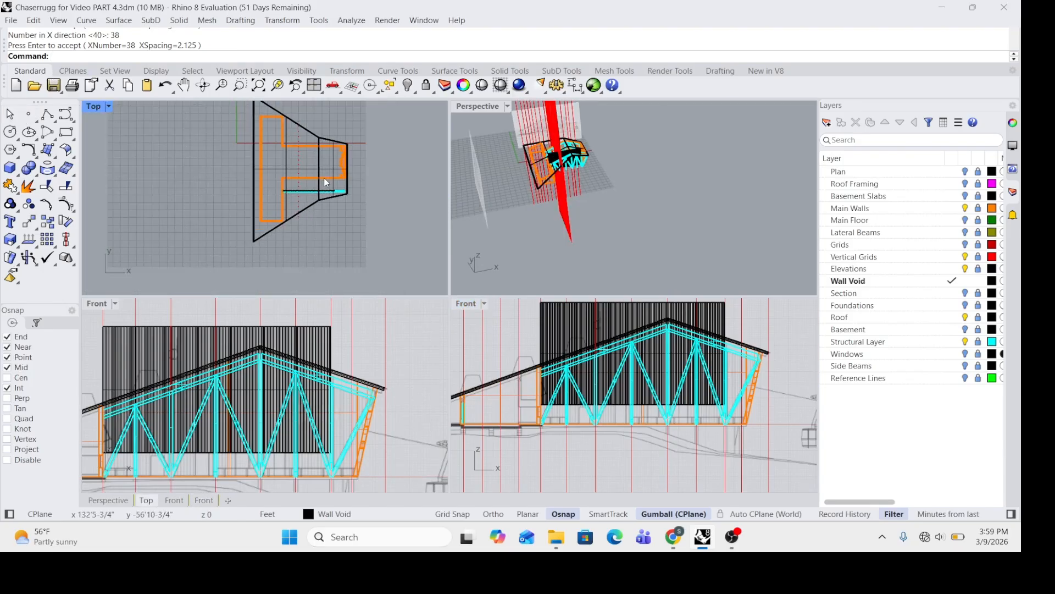
pyautogui.scroll(8, 330, 186)
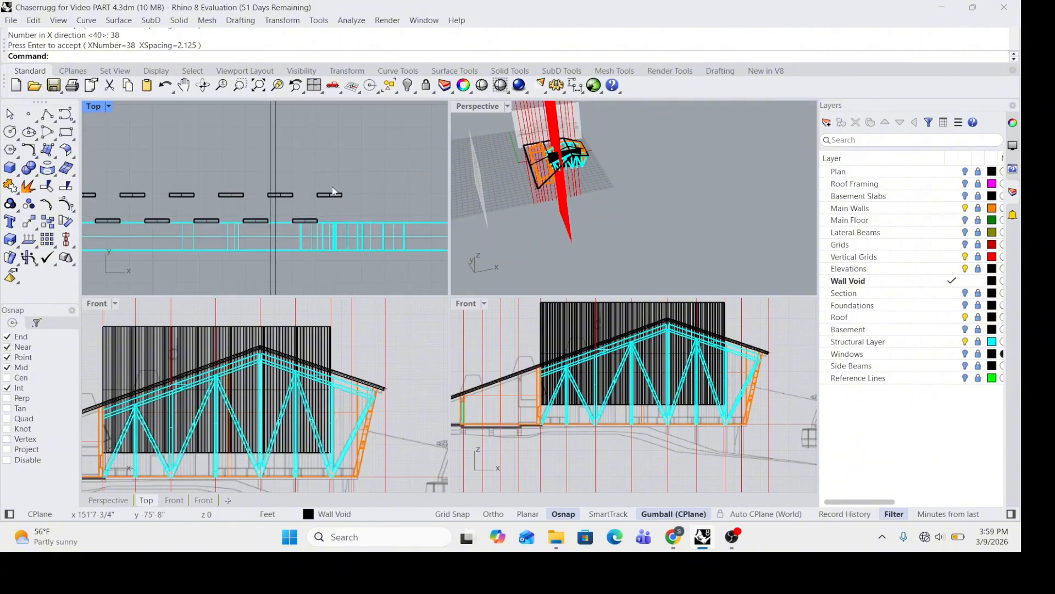
pyautogui.scroll(2, 334, 191)
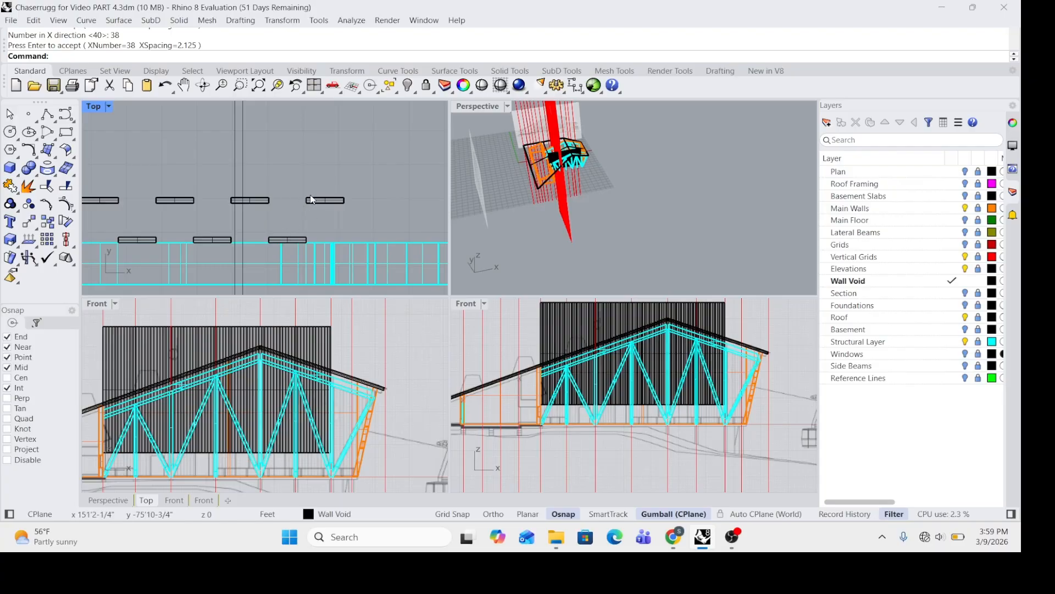
pyautogui.click(290, 242)
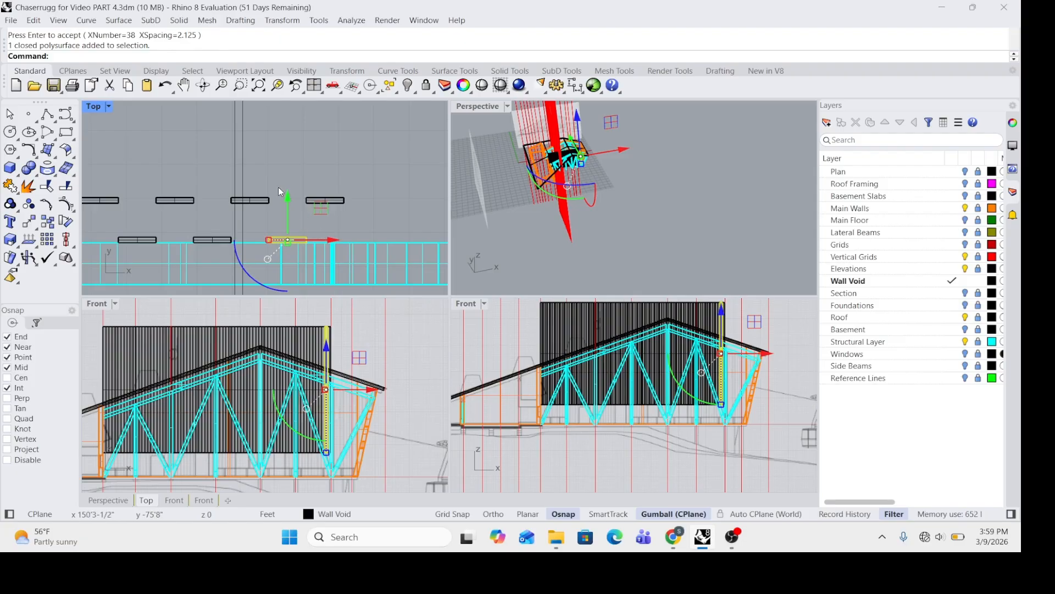
pyautogui.write('copy')
pyautogui.press('Return')
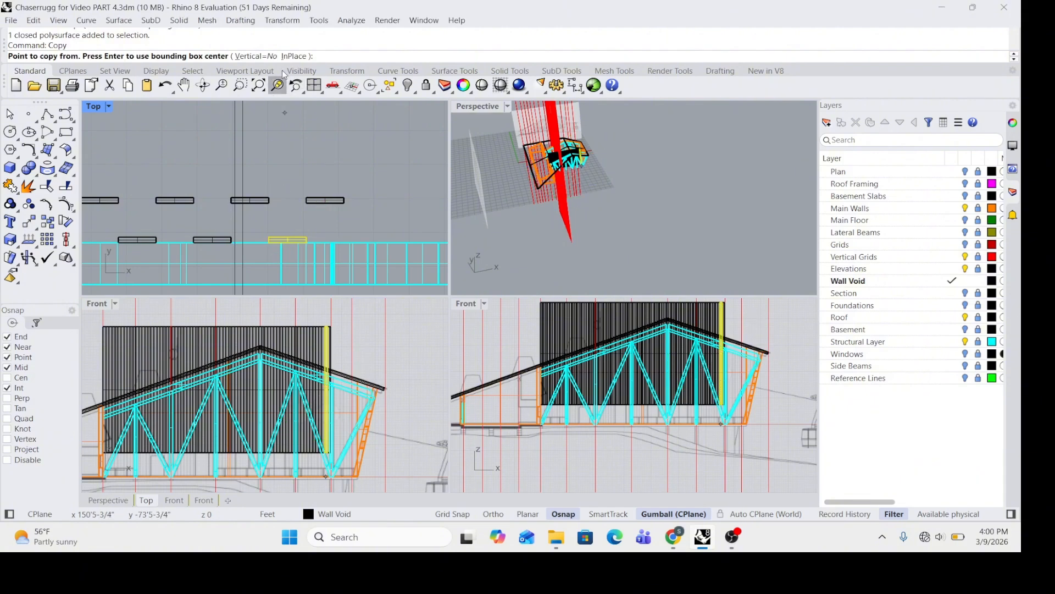
pyautogui.scroll(4, 302, 225)
pyautogui.scroll(6, 306, 237)
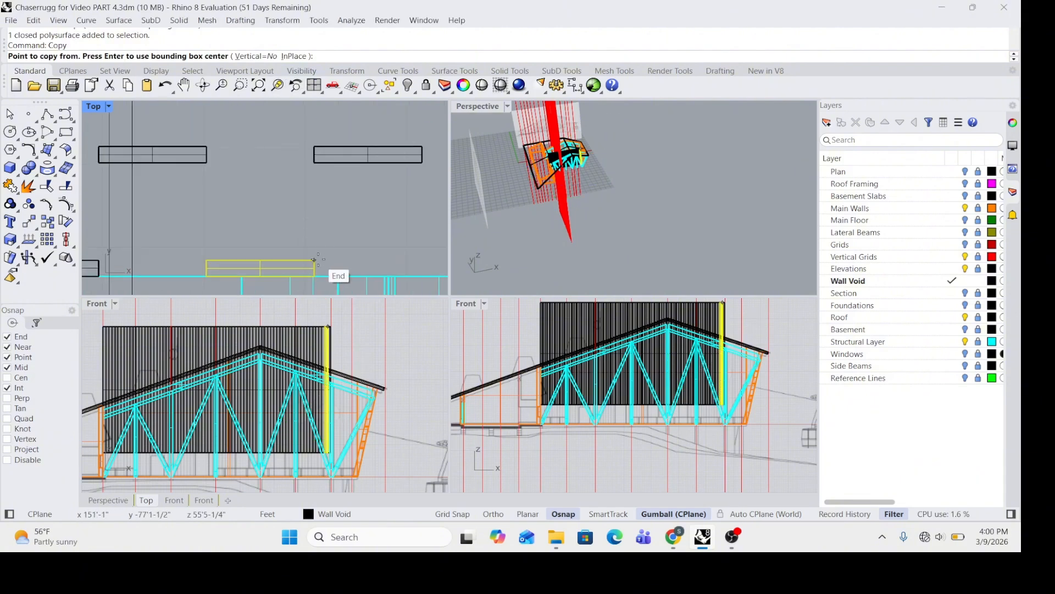
pyautogui.click(313, 256)
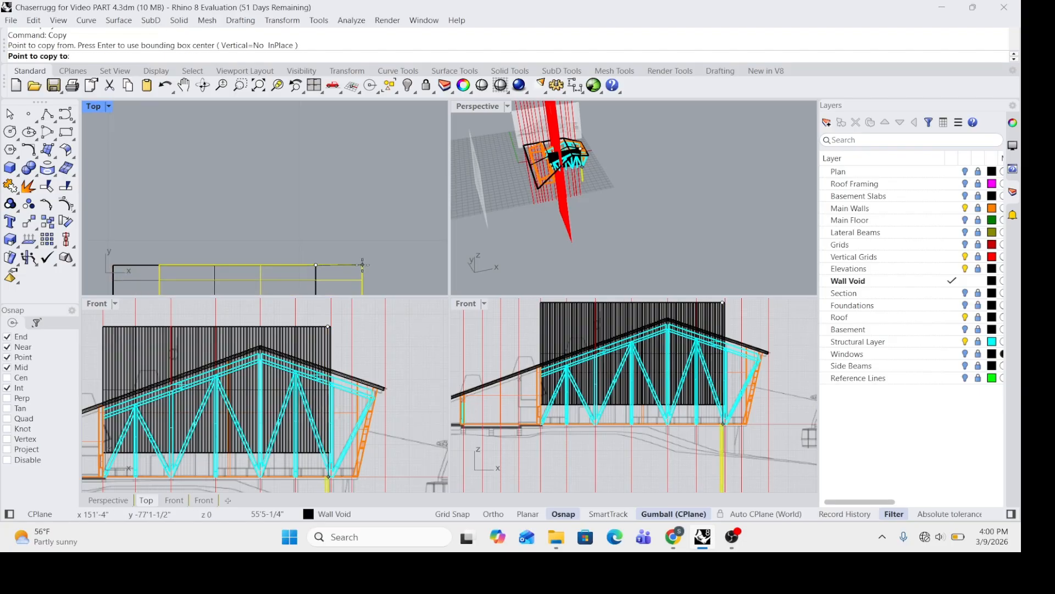
pyautogui.press('F8')
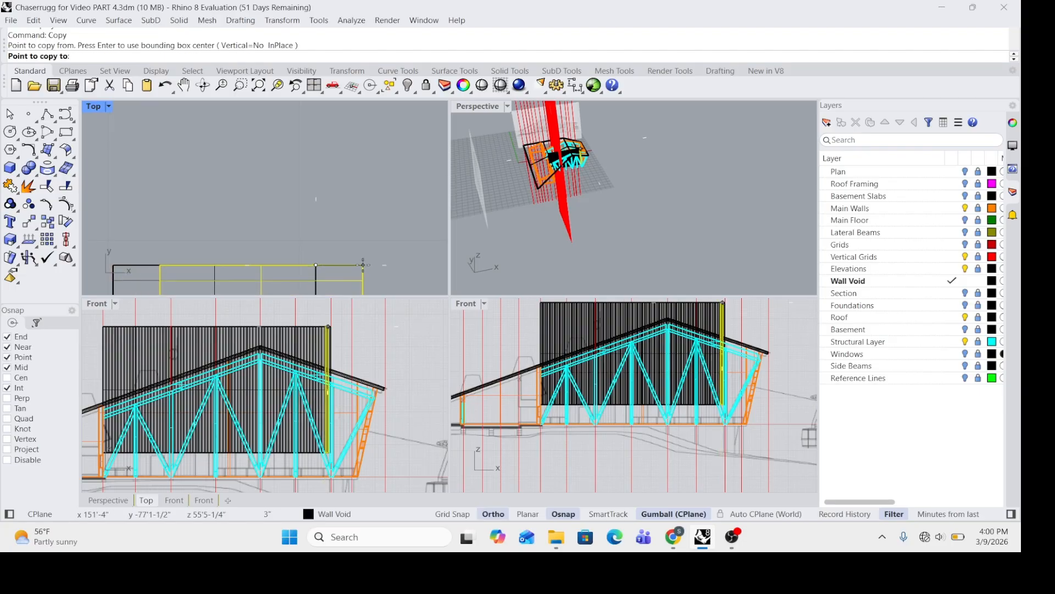
pyautogui.moveTo(370, 266); pyautogui.dragTo(370, 290, button='right')
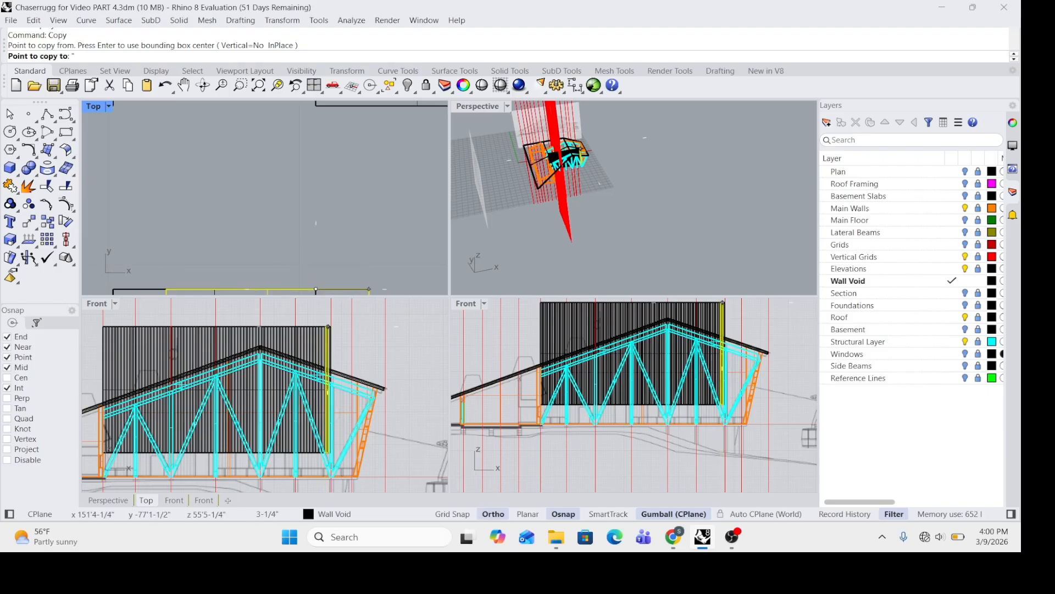
pyautogui.press('Return')
pyautogui.press('F8')
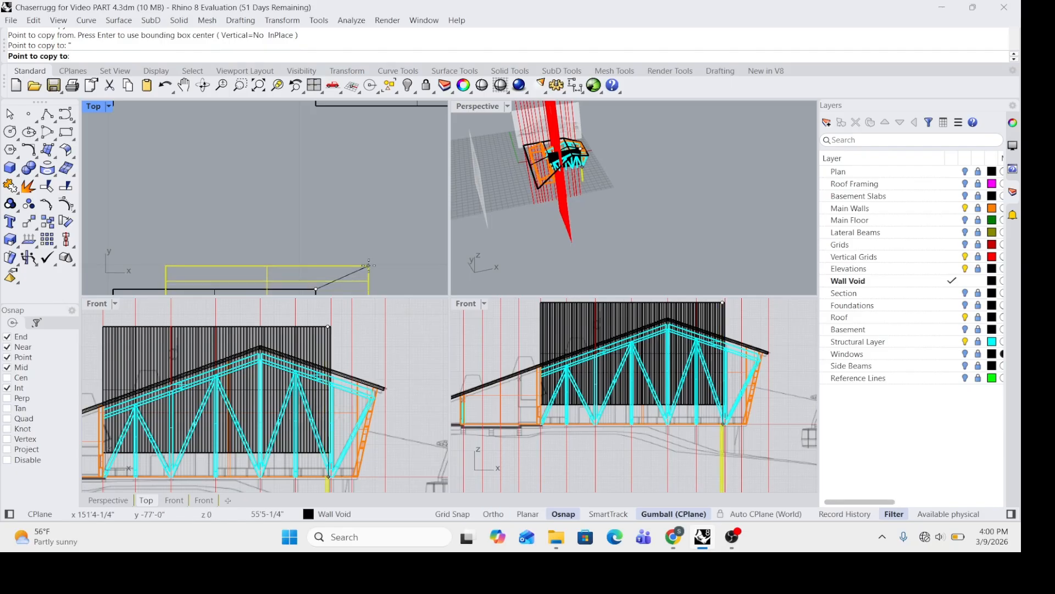
pyautogui.scroll(-5, 374, 220)
pyautogui.scroll(5, 394, 216)
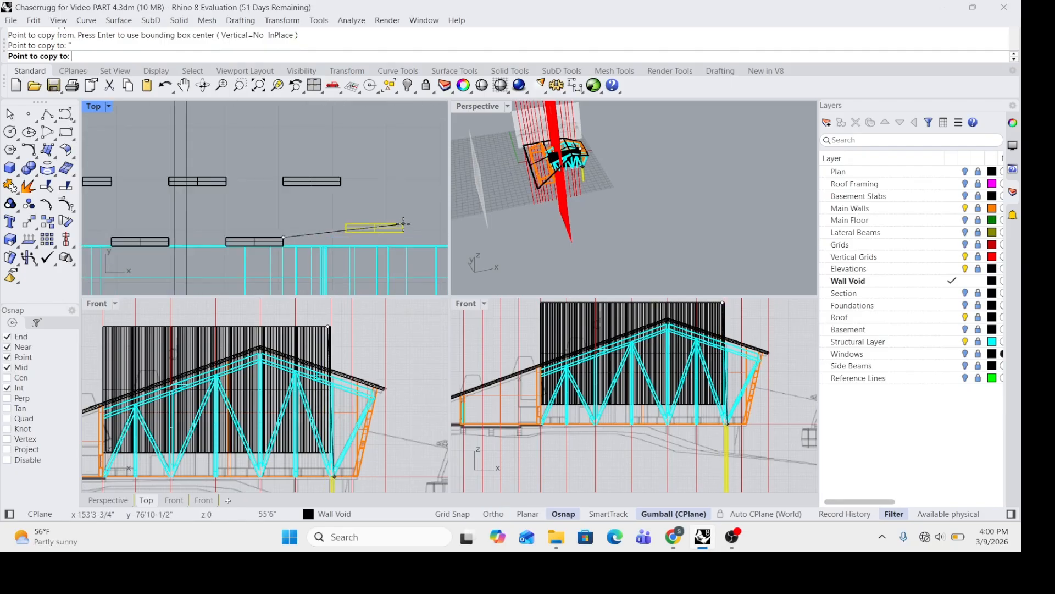
pyautogui.press('F8')
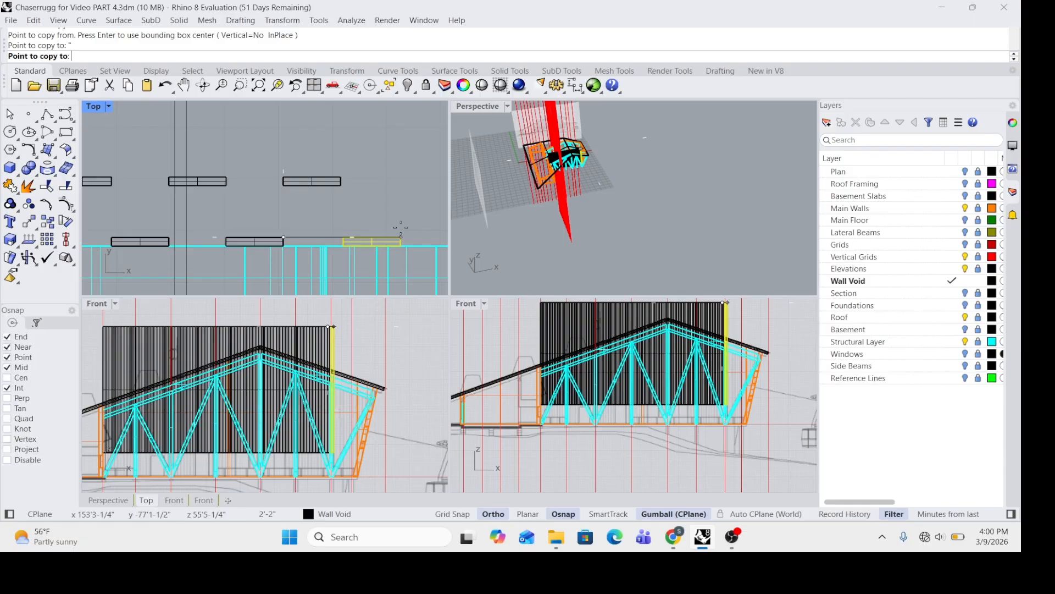
pyautogui.press('Up')
pyautogui.press('Up')
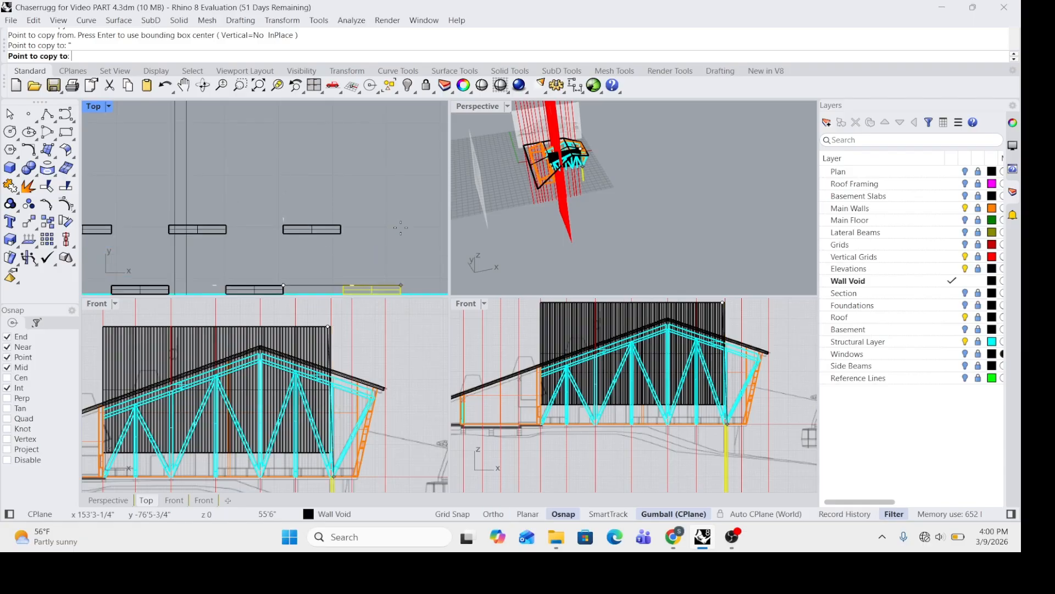
pyautogui.press('F8')
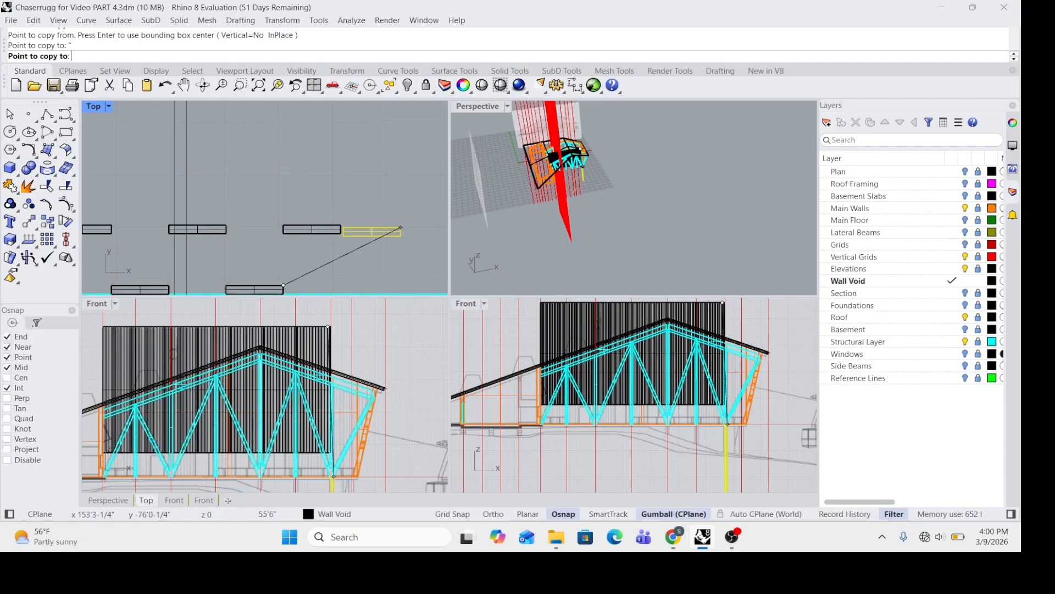
# Step: Place the strip copy 25.5" further along the X direction, in line with its row, and end the copy
pyautogui.write('25.5')
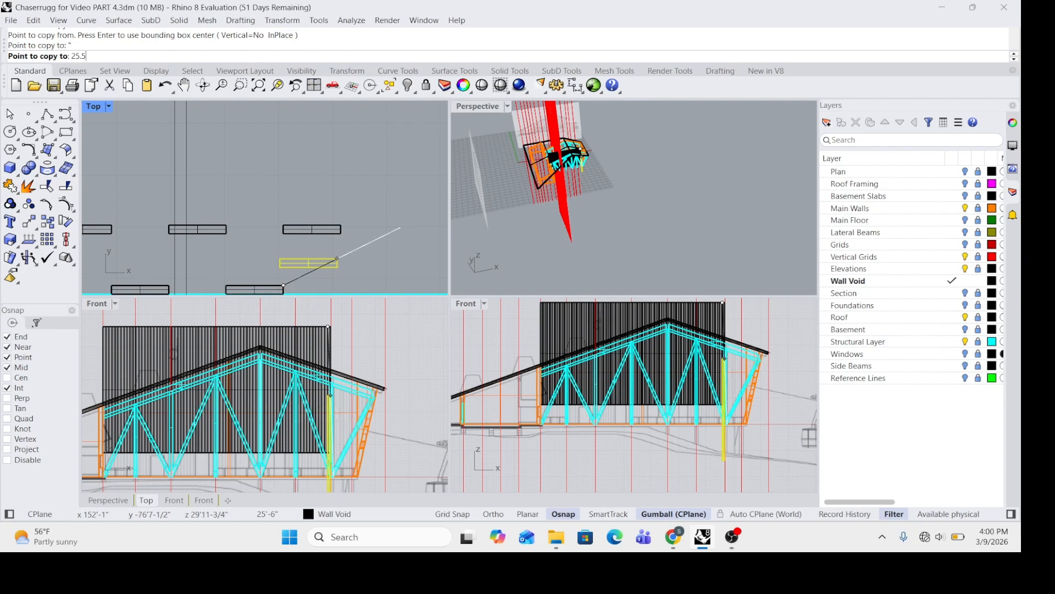
pyautogui.write('"')
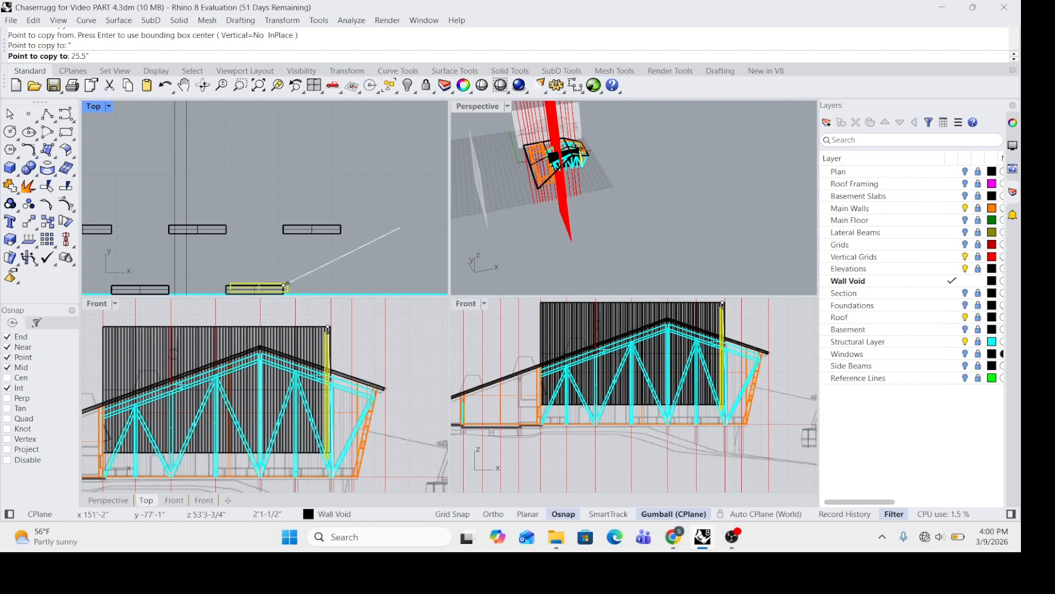
pyautogui.press('Return')
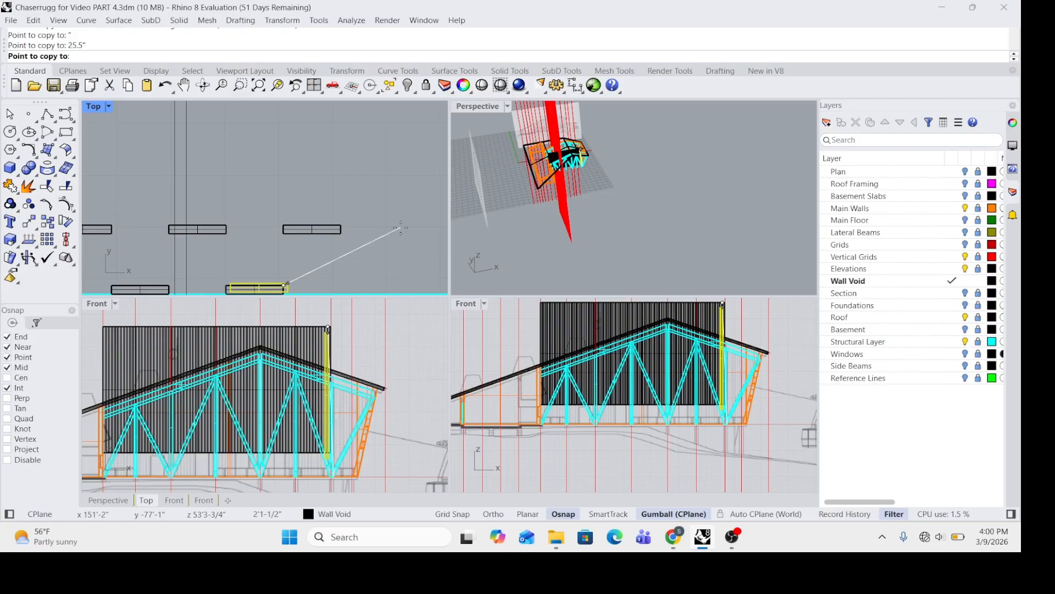
pyautogui.press('shift')
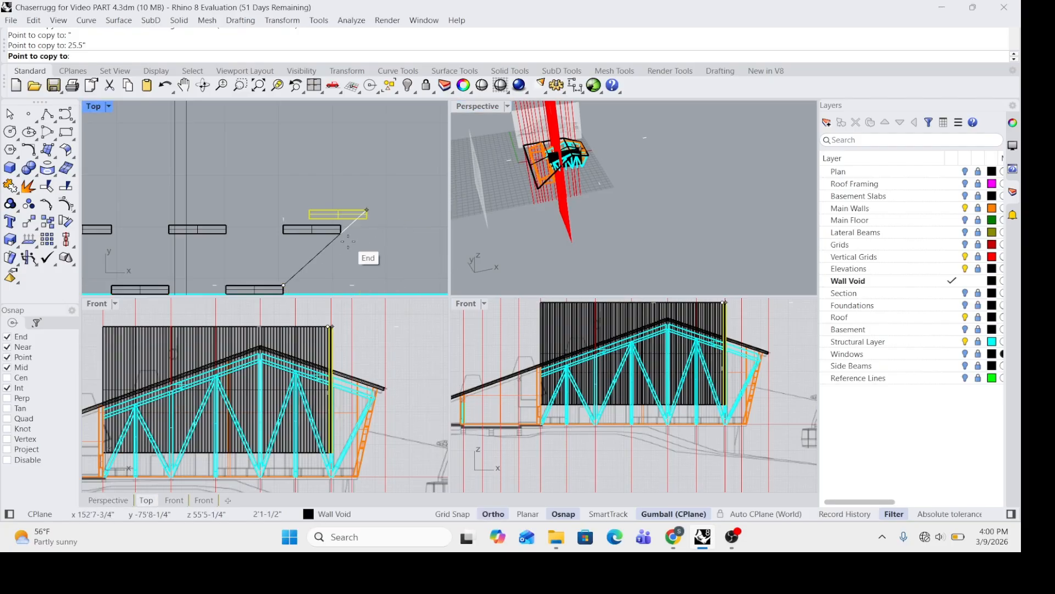
pyautogui.scroll(-14, 348, 241)
pyautogui.scroll(12, 360, 240)
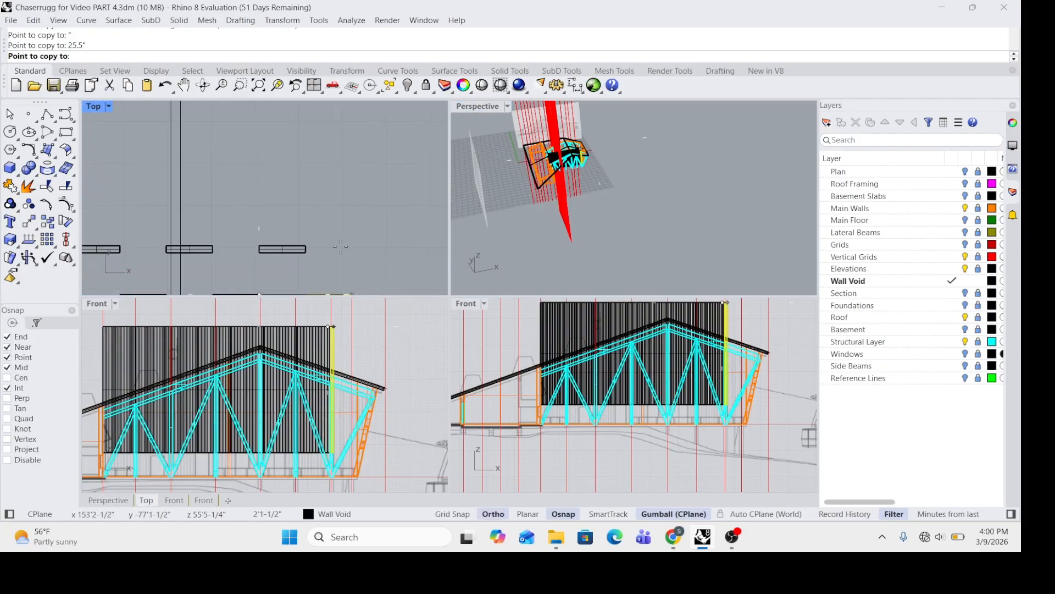
pyautogui.scroll(-6, 341, 244)
pyautogui.scroll(6, 343, 240)
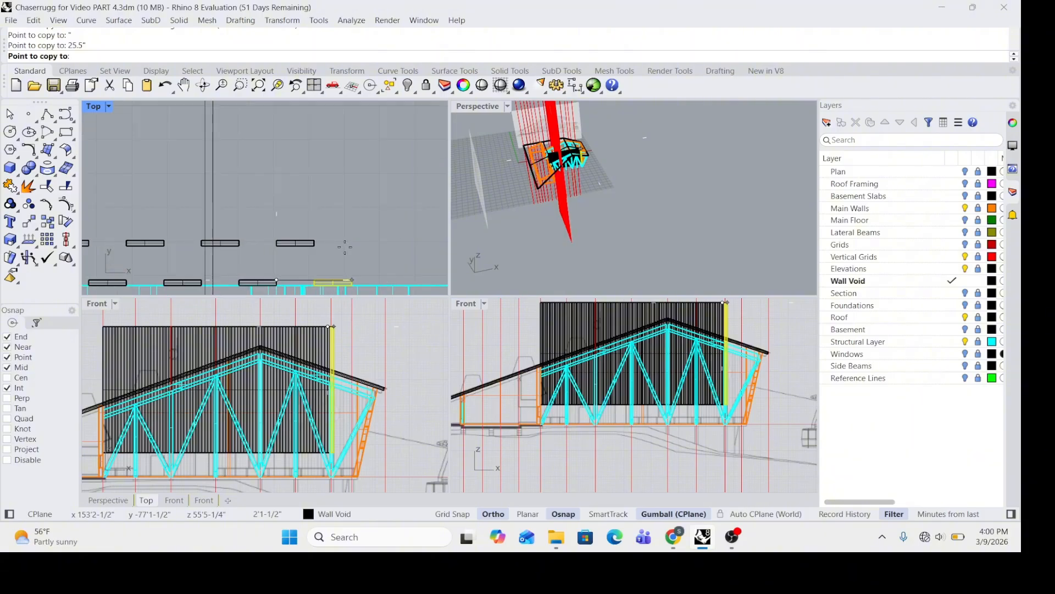
pyautogui.click(363, 251)
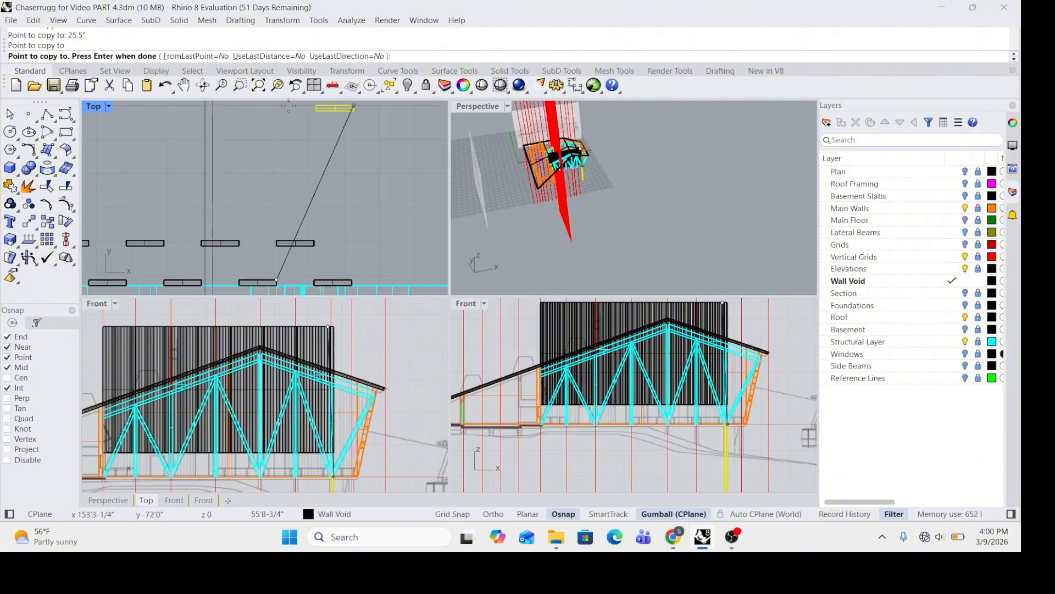
pyautogui.press('Escape')
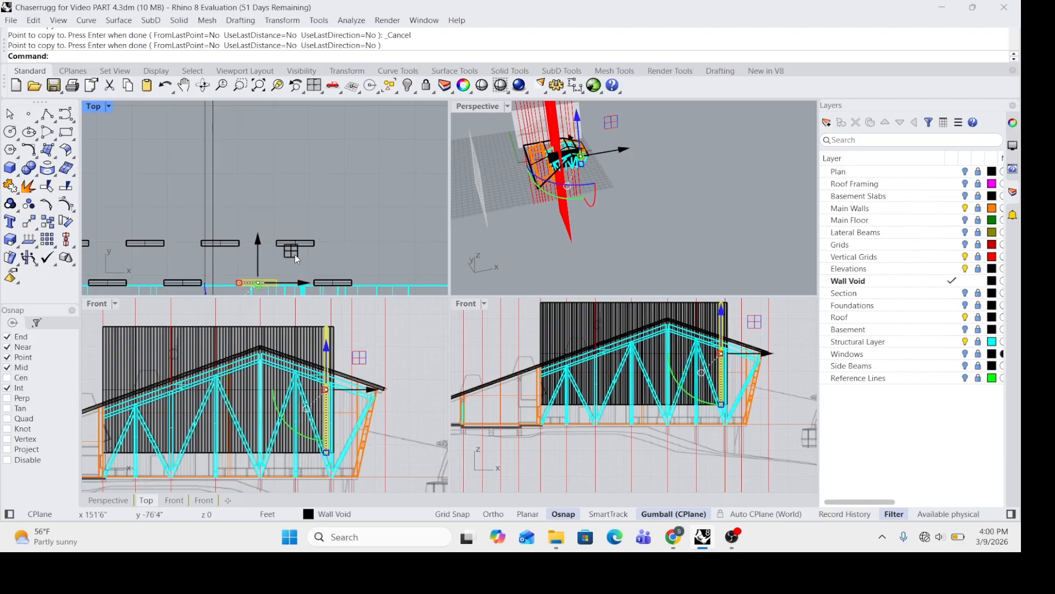
pyautogui.press('Escape')
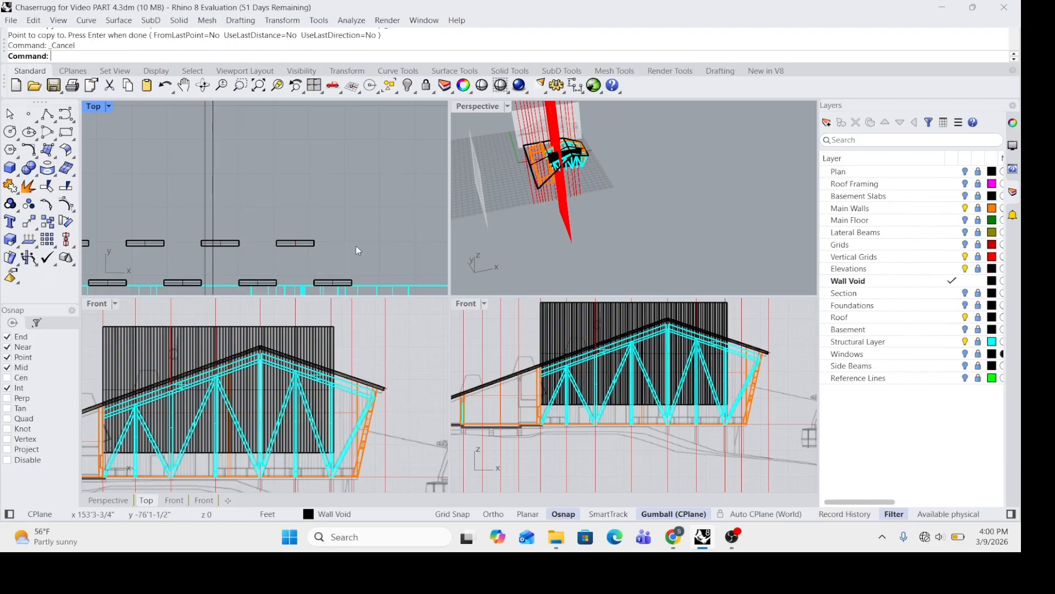
# Step: Rotate the newly copied end strip 90° in plan so it stands perpendicular to its row
pyautogui.click(344, 284)
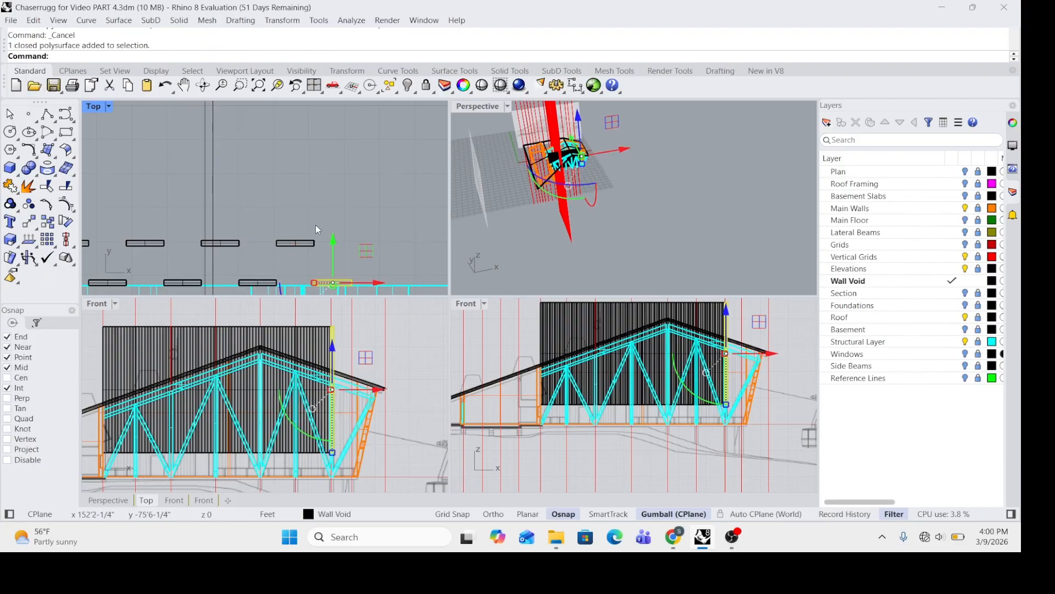
pyautogui.scroll(-5, 354, 248)
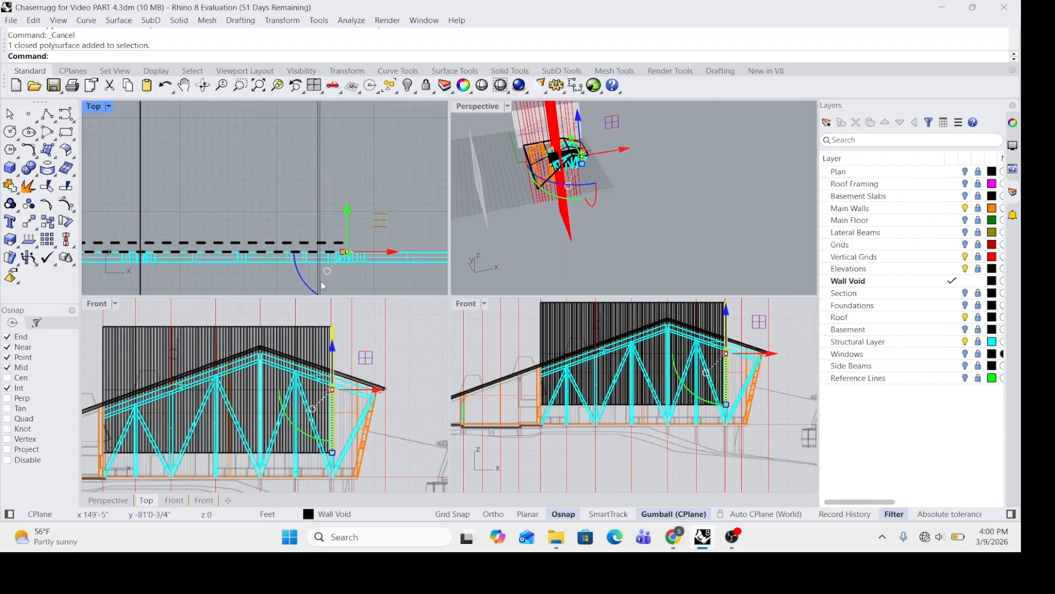
pyautogui.doubleClick(88, 108)
pyautogui.scroll(4, 417, 270)
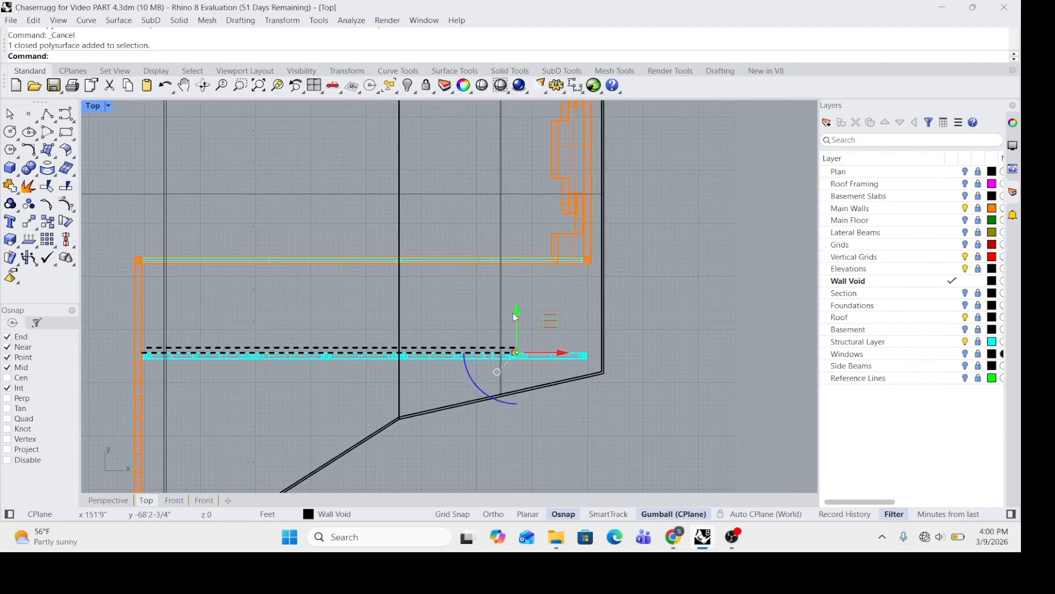
pyautogui.scroll(-1, 515, 317)
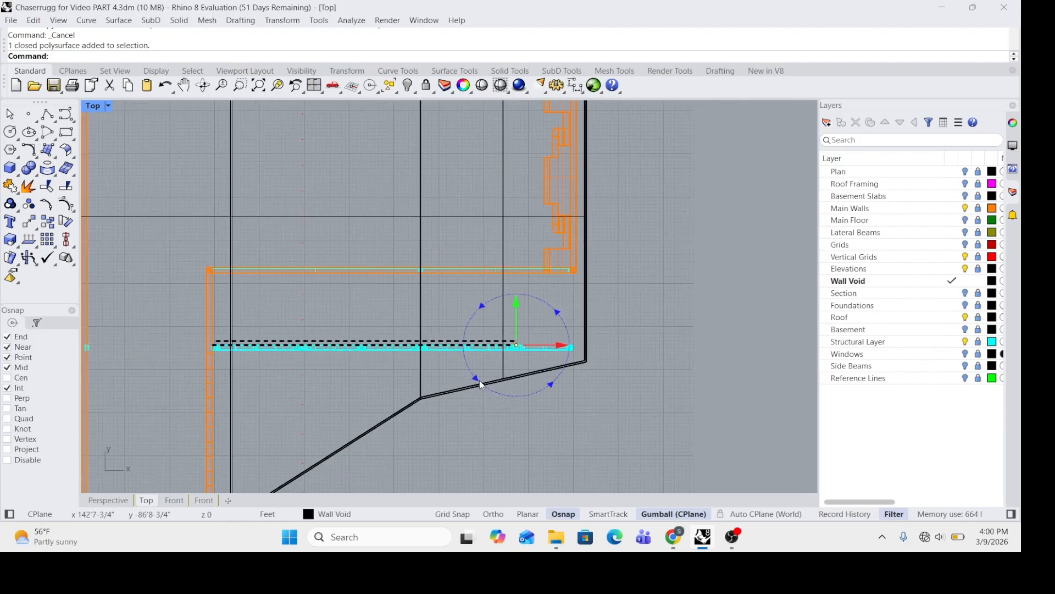
pyautogui.moveTo(481, 385); pyautogui.dragTo(528, 382)
pyautogui.press('Escape')
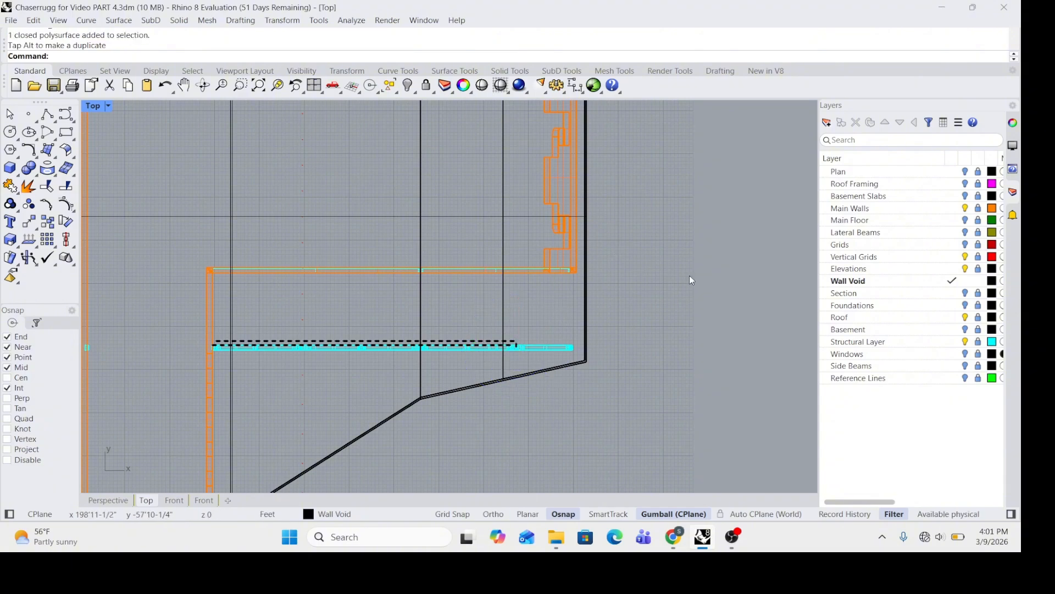
# Step: Rotate the last strip of the other staggered row 90° in plan, perpendicular to its row
pyautogui.scroll(5, 500, 353)
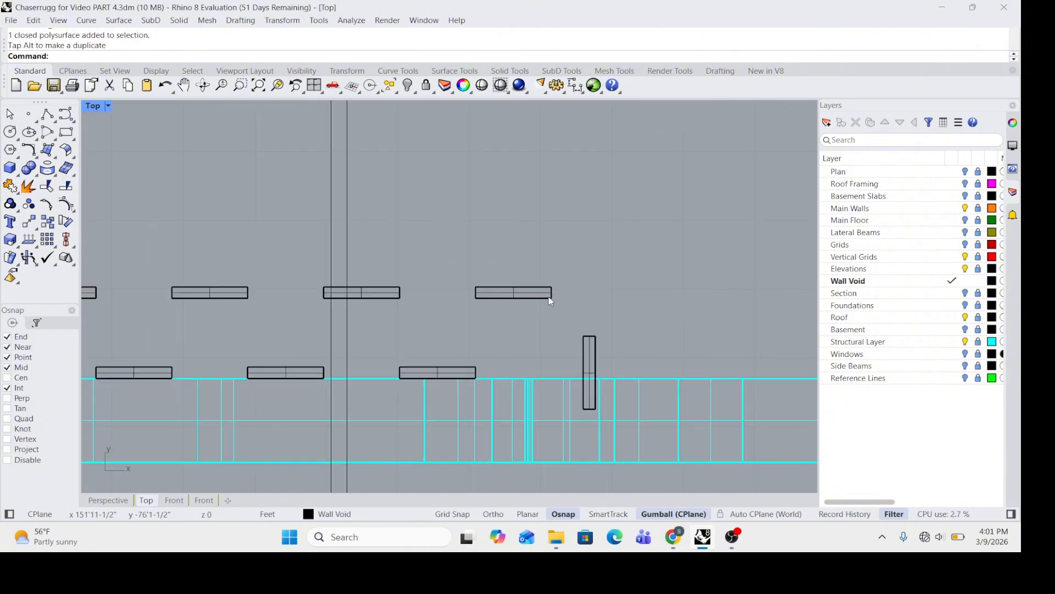
pyautogui.click(549, 298)
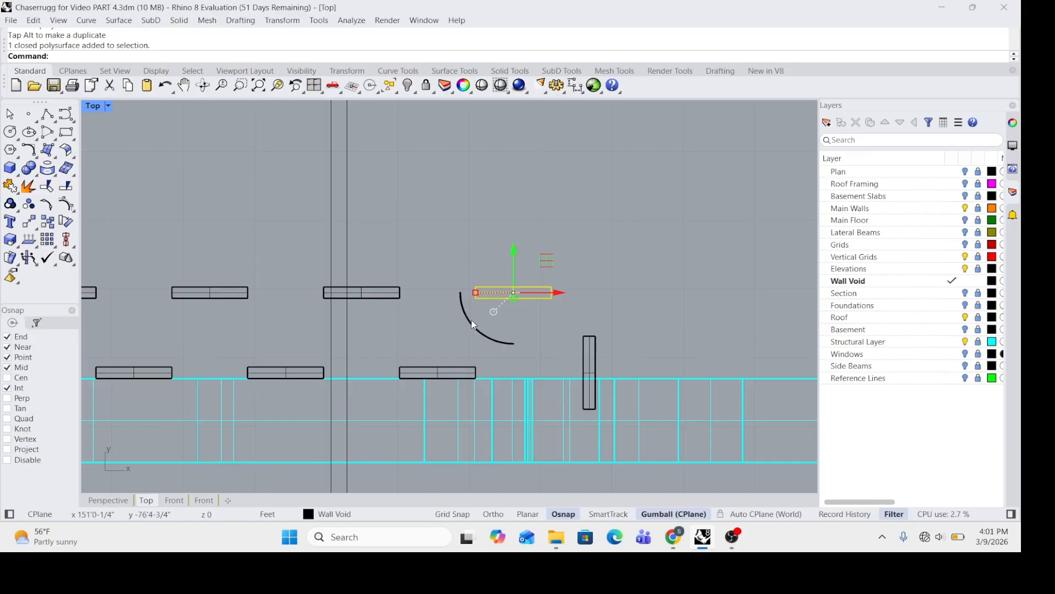
pyautogui.keyDown('shift'); pyautogui.moveTo(474, 324); pyautogui.dragTo(623, 247); pyautogui.keyUp('shift')
pyautogui.press('Escape')
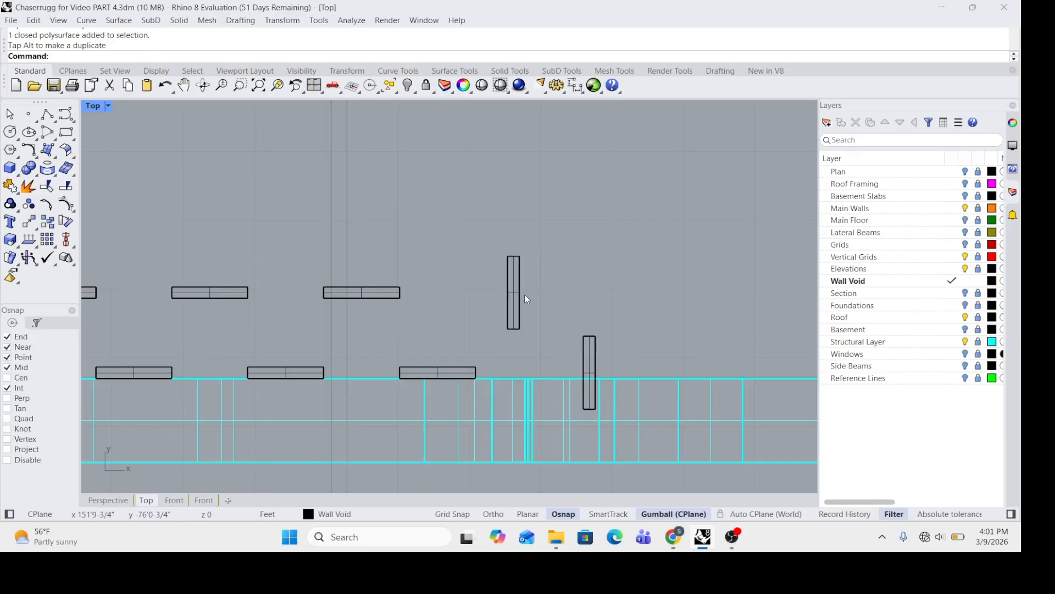
# Step: Move both rotated end strips together along Y until the end of the lower strip meets the truss edge
pyautogui.click(517, 281)
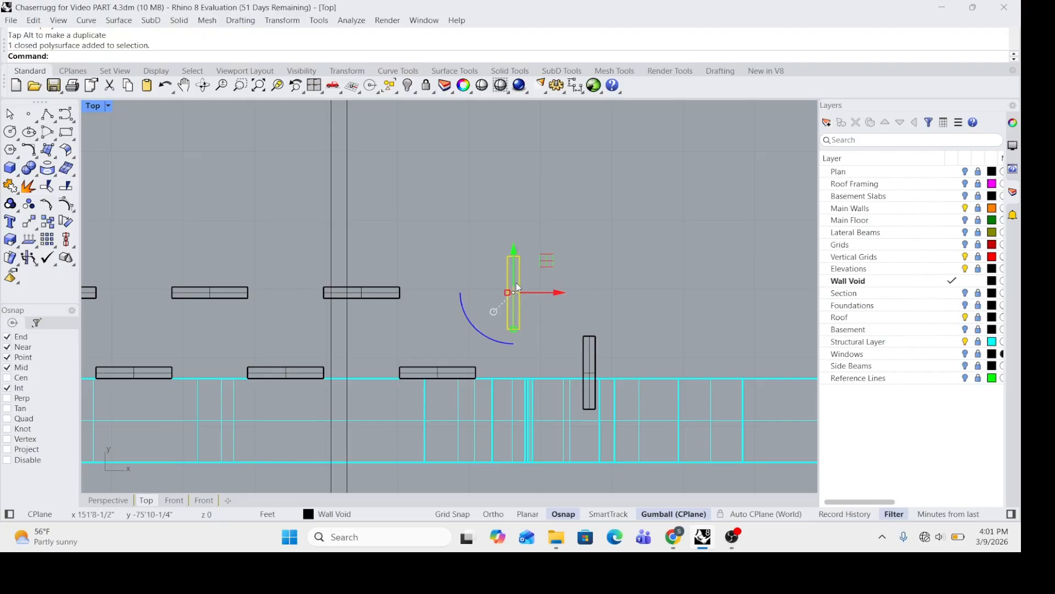
pyautogui.keyDown('shift'); pyautogui.click(589, 340); pyautogui.keyUp('shift')
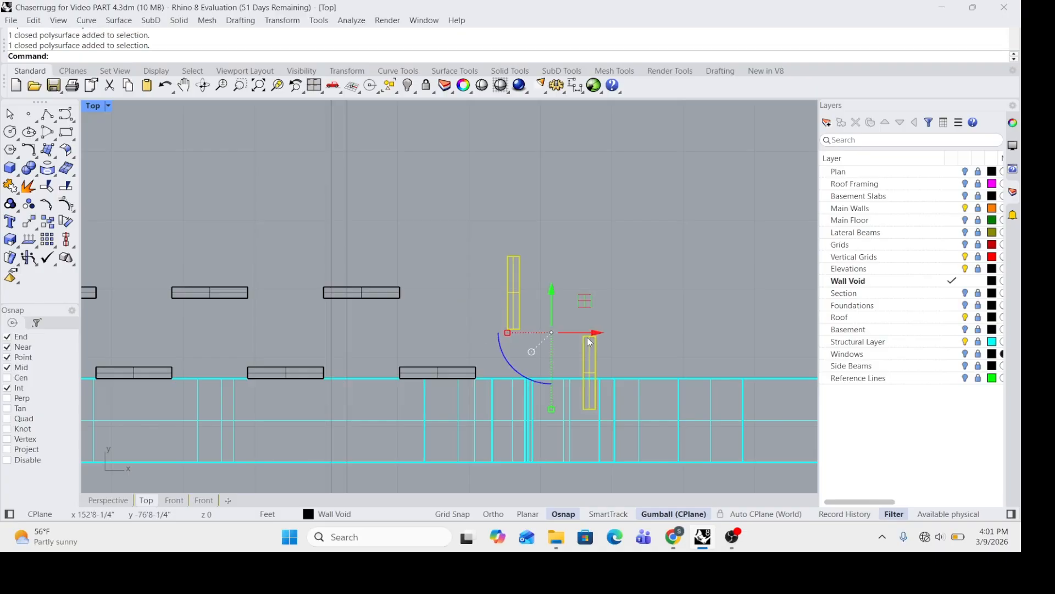
pyautogui.moveTo(551, 288); pyautogui.dragTo(551, 256)
pyautogui.click(590, 252)
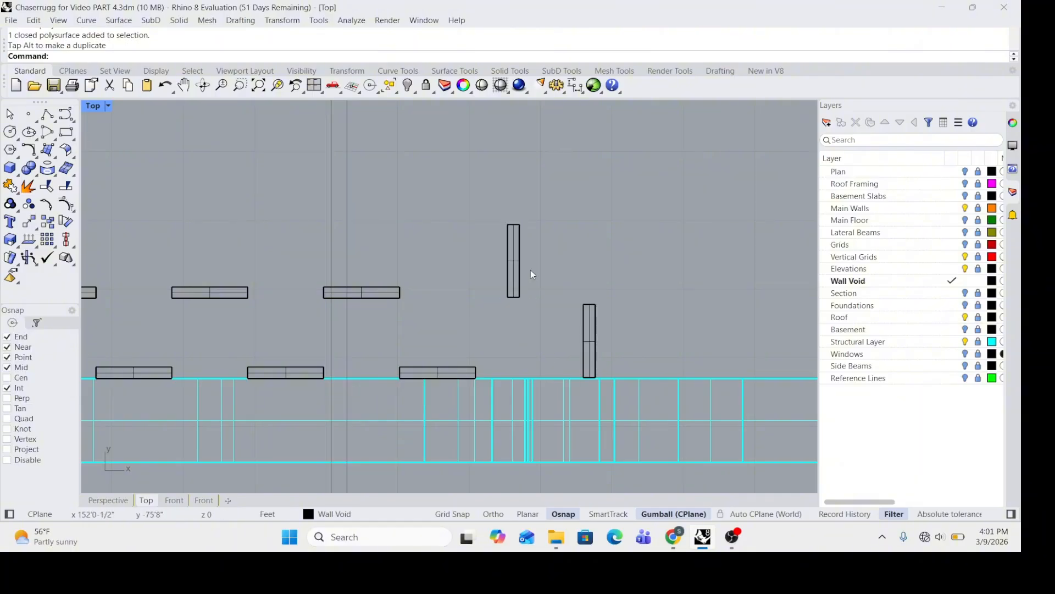
# Step: Return to the four-viewport layout and set the Front viewport below Perspective to the Right view
pyautogui.scroll(-10, 531, 274)
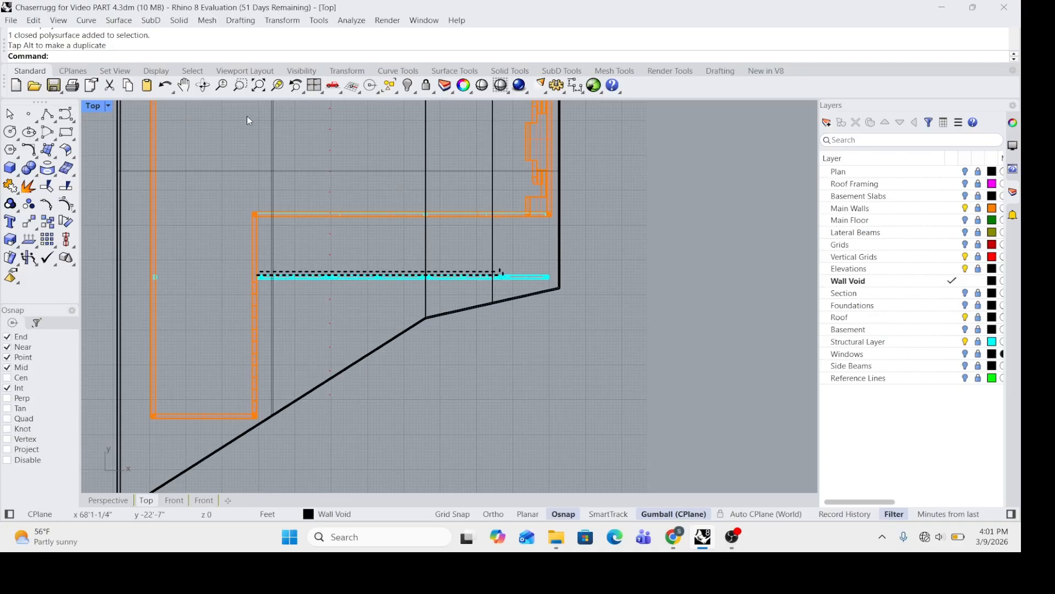
pyautogui.doubleClick(95, 109)
pyautogui.scroll(-2, 282, 257)
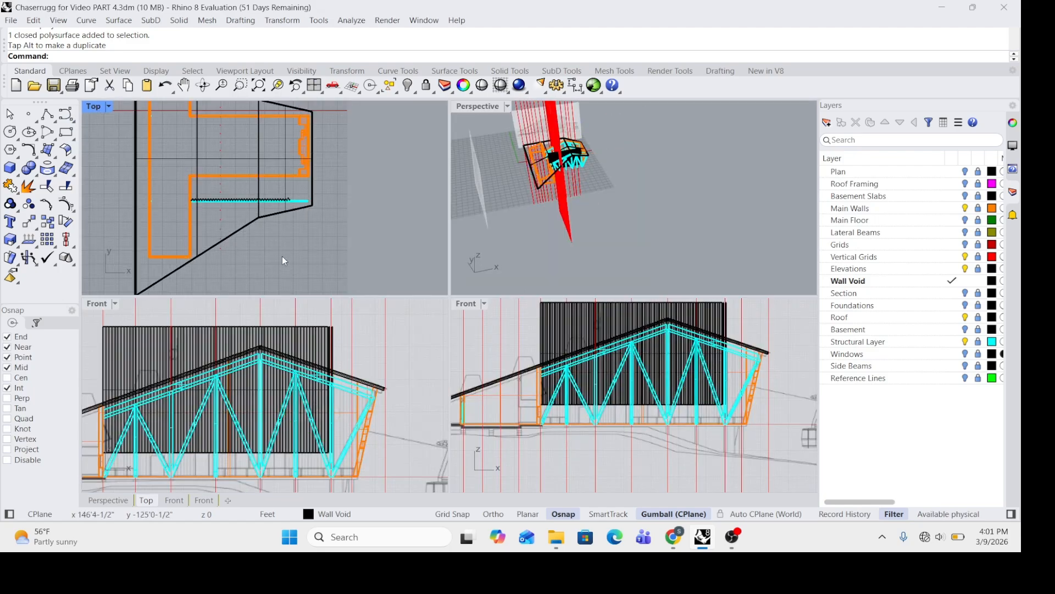
pyautogui.click(541, 339)
pyautogui.scroll(3, 536, 357)
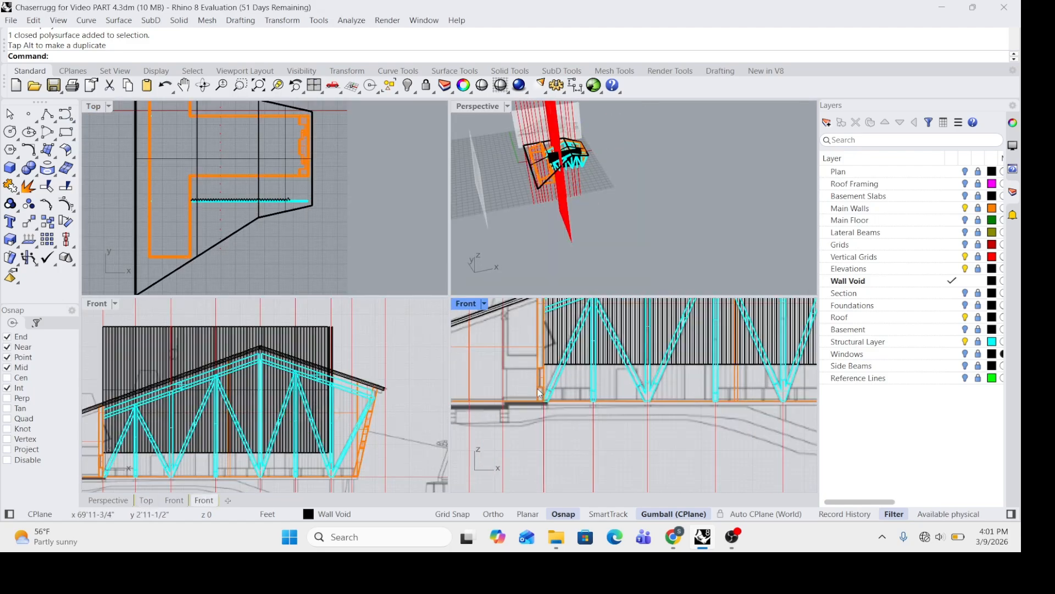
pyautogui.scroll(-4, 533, 361)
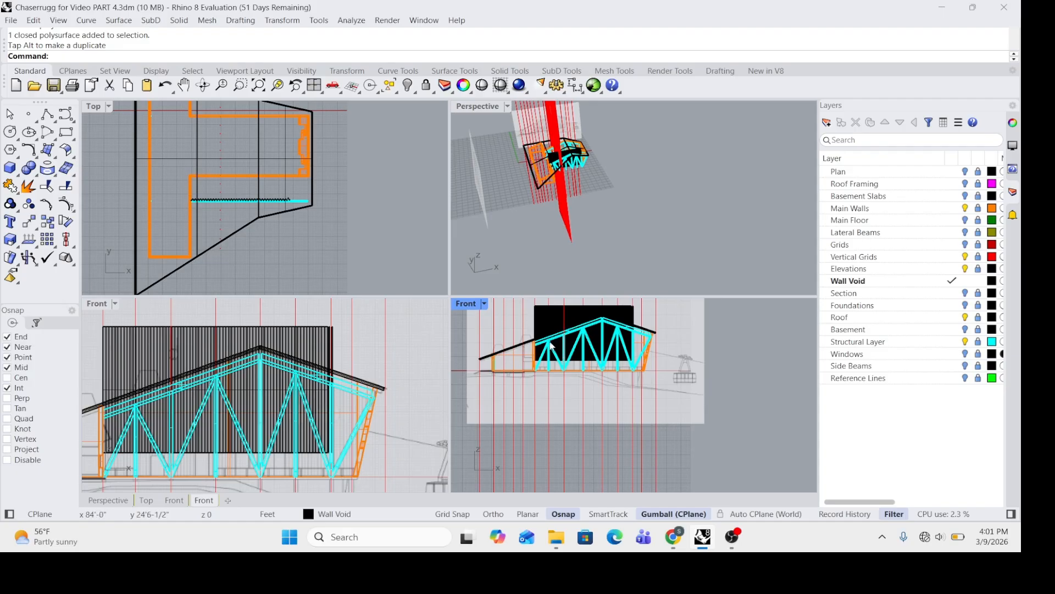
pyautogui.scroll(1, 493, 328)
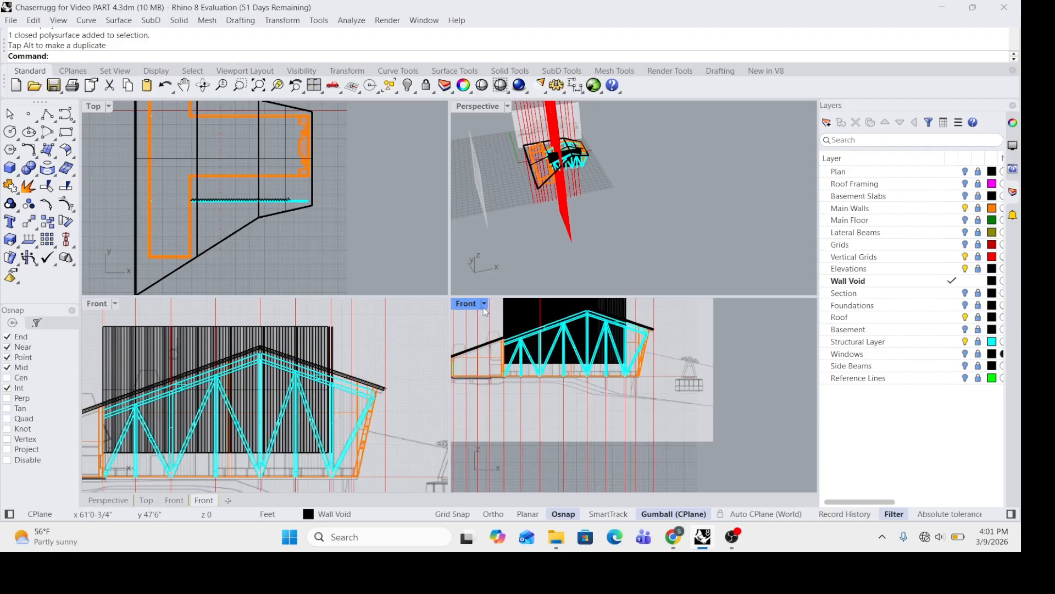
pyautogui.click(484, 304)
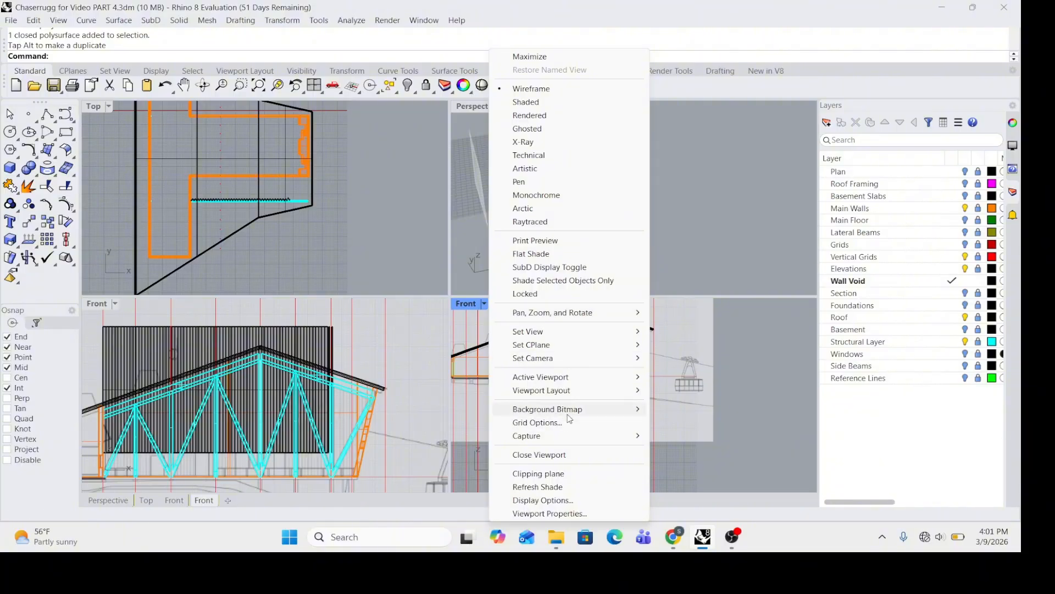
pyautogui.moveTo(607, 332)
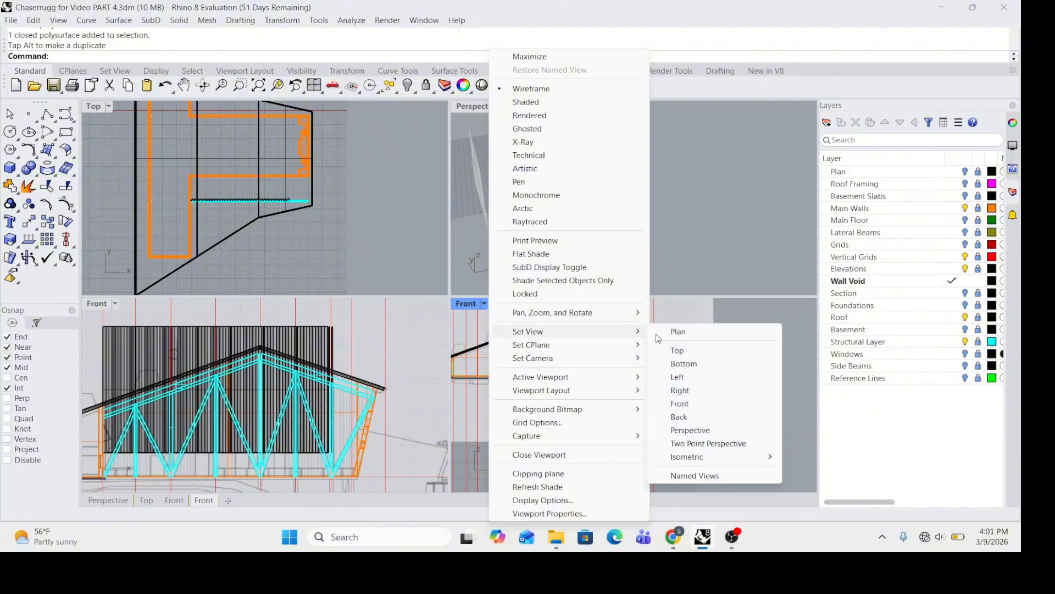
pyautogui.click(682, 390)
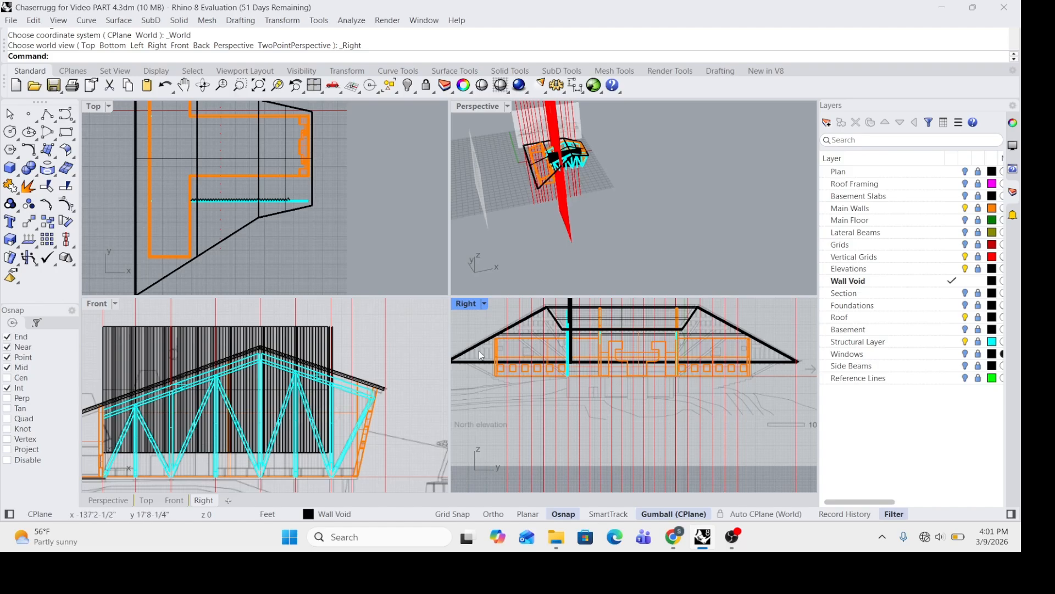
# Step: Examine in the Right view how the end strips sit against the truss, walls and north elevation drawing
pyautogui.scroll(6, 507, 349)
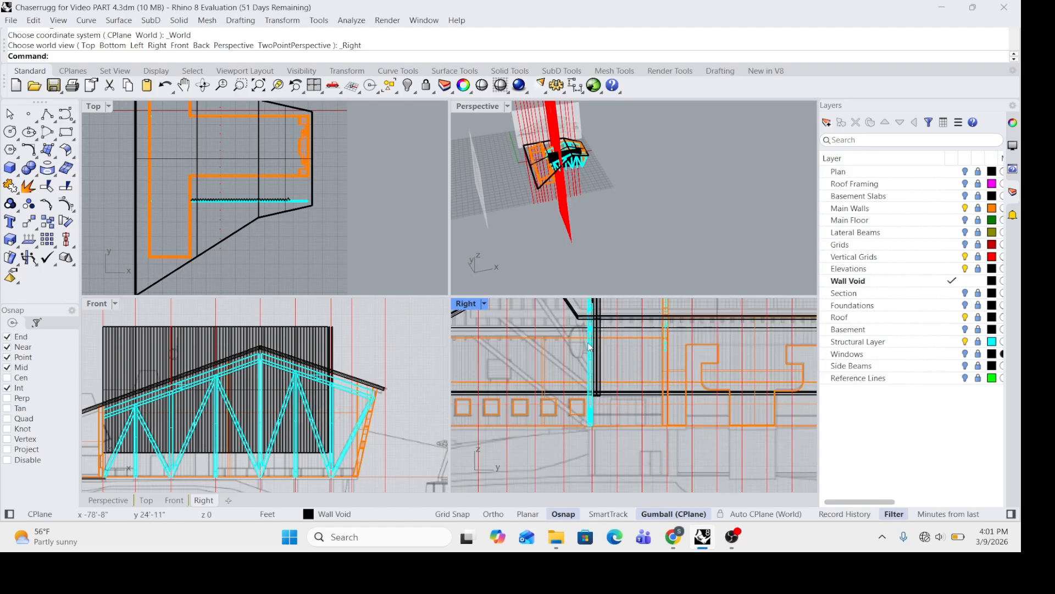
pyautogui.scroll(2, 590, 348)
pyautogui.scroll(-2, 596, 355)
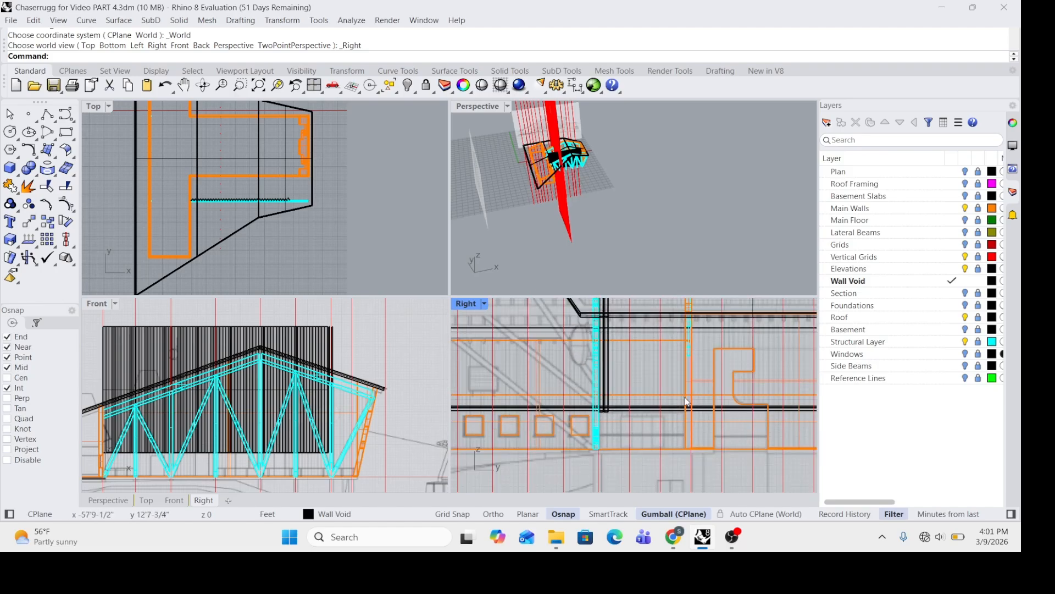
pyautogui.scroll(2, 693, 400)
pyautogui.scroll(-4, 610, 407)
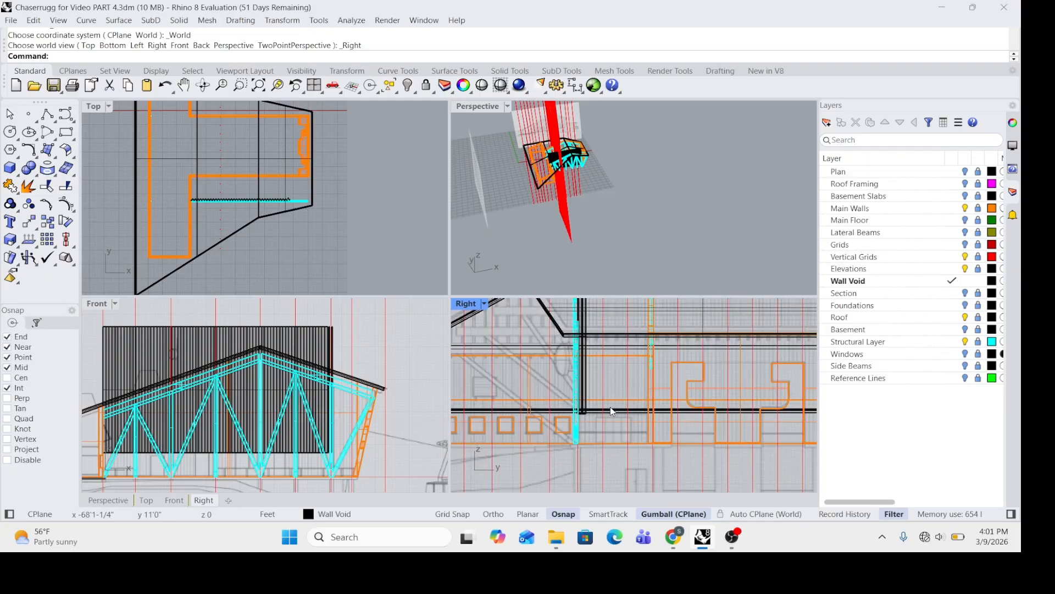
pyautogui.scroll(2, 593, 427)
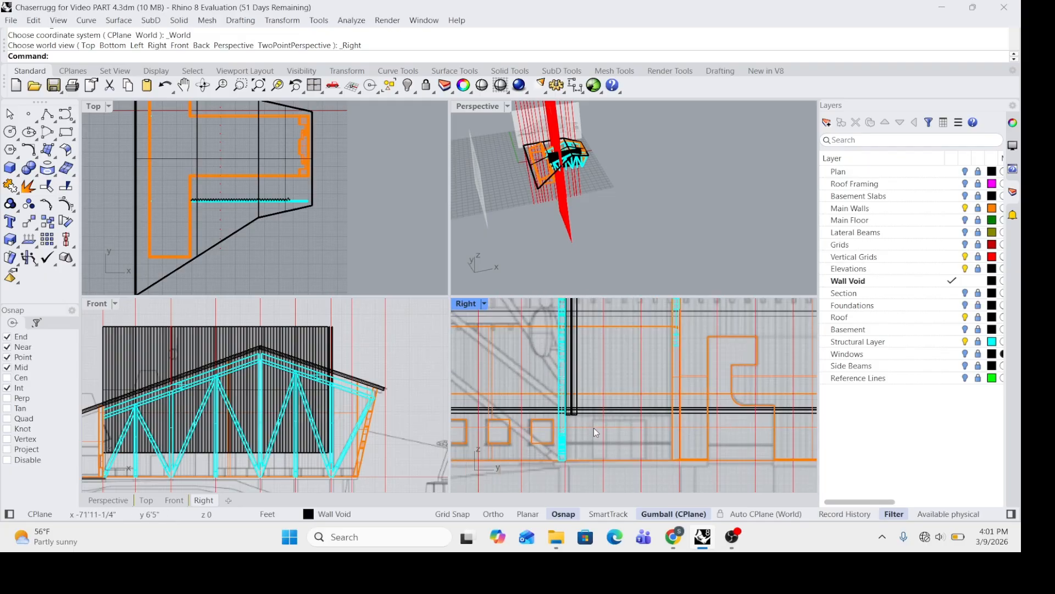
pyautogui.scroll(1, 566, 418)
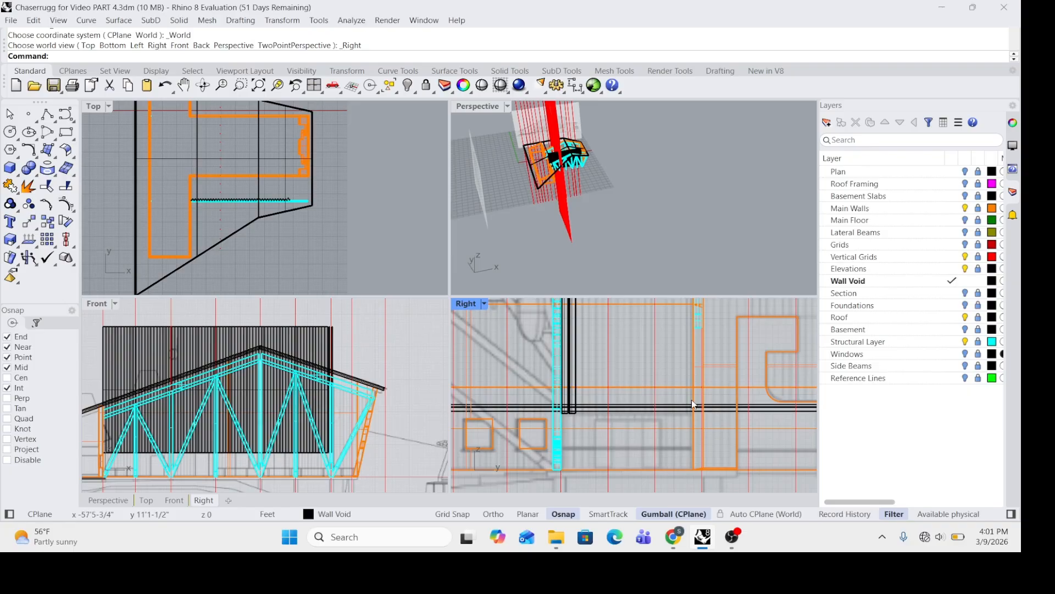
pyautogui.scroll(-3, 572, 388)
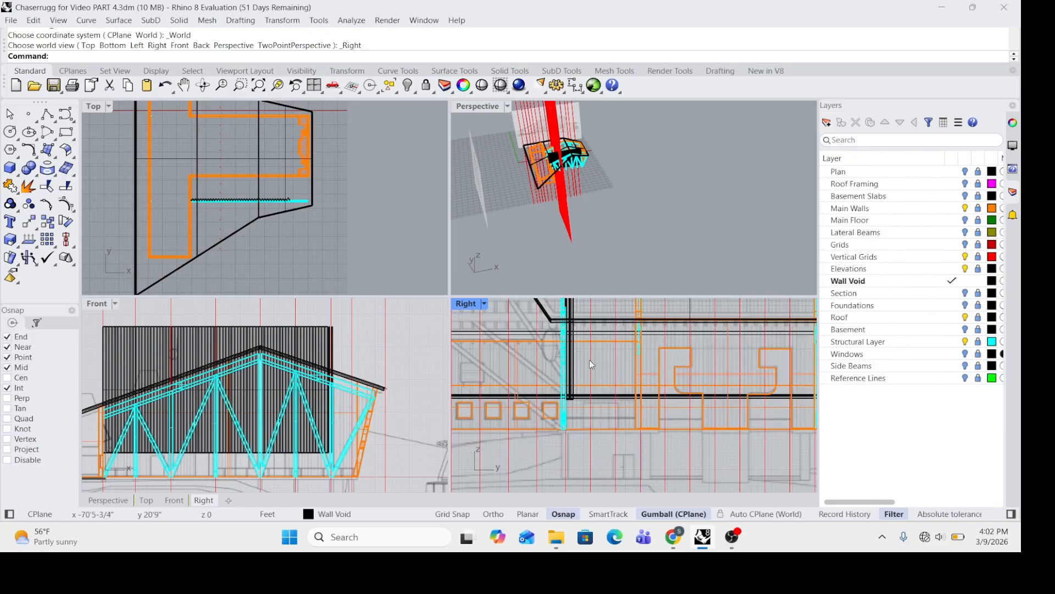
pyautogui.scroll(1, 590, 361)
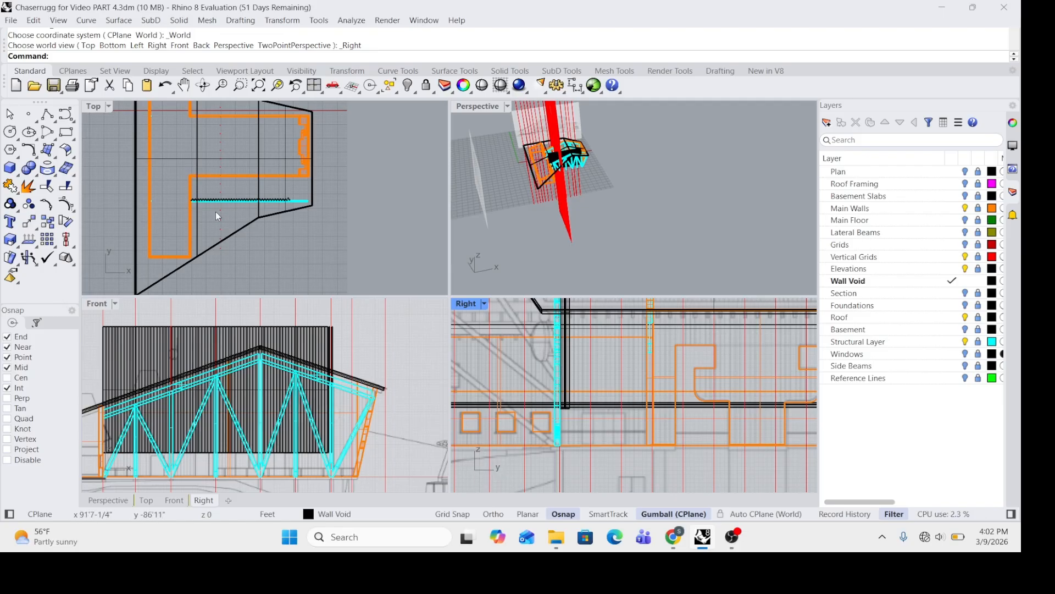
# Step: Start a rectangular array of the two perpendicular end strips with 1 in X, 10 in Y and 1 in Z
pyautogui.click(55, 242)
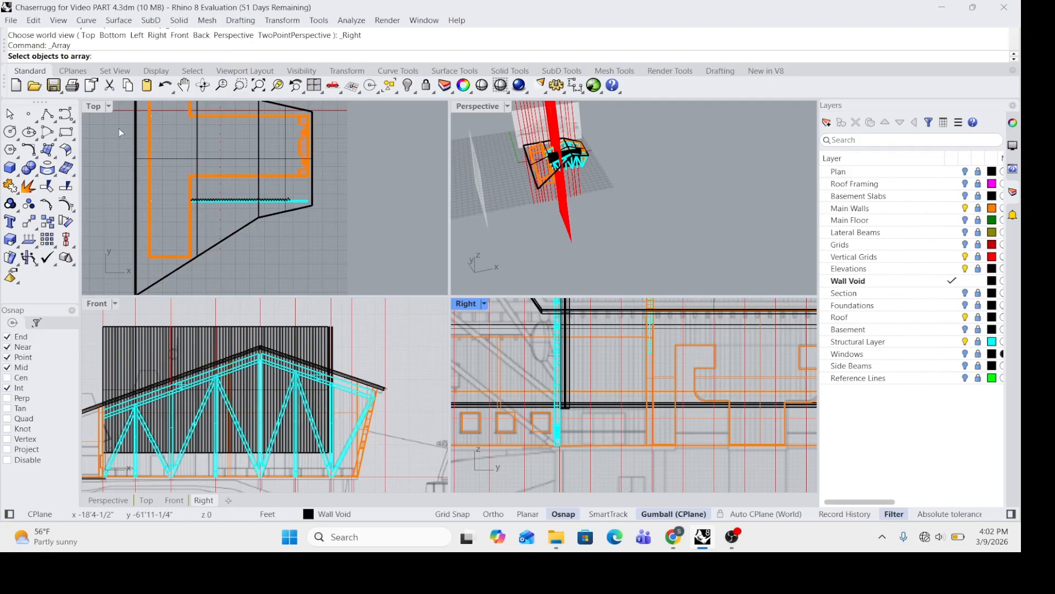
pyautogui.scroll(4, 553, 357)
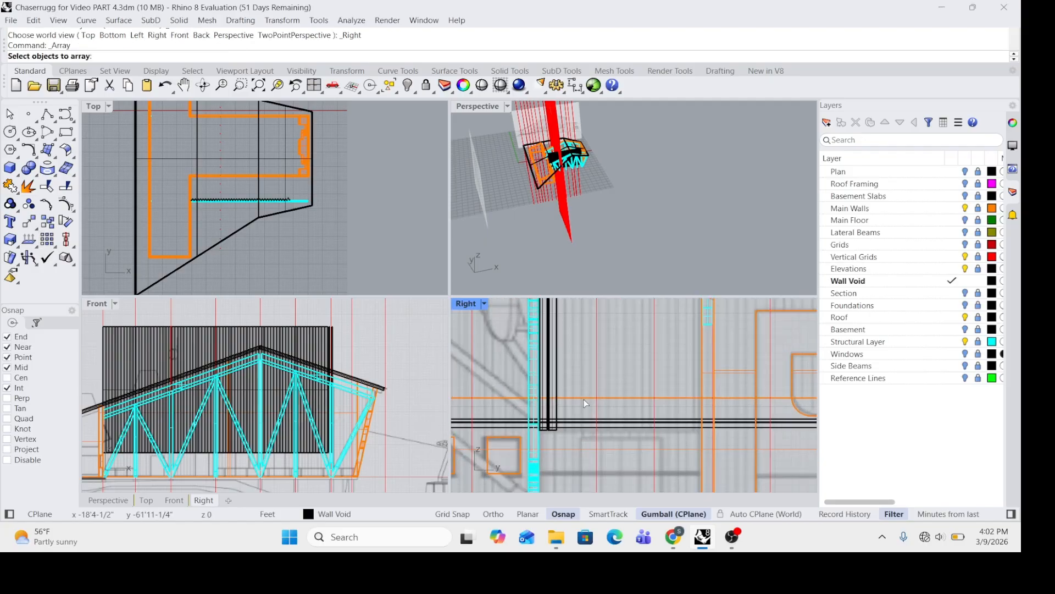
pyautogui.click(549, 413)
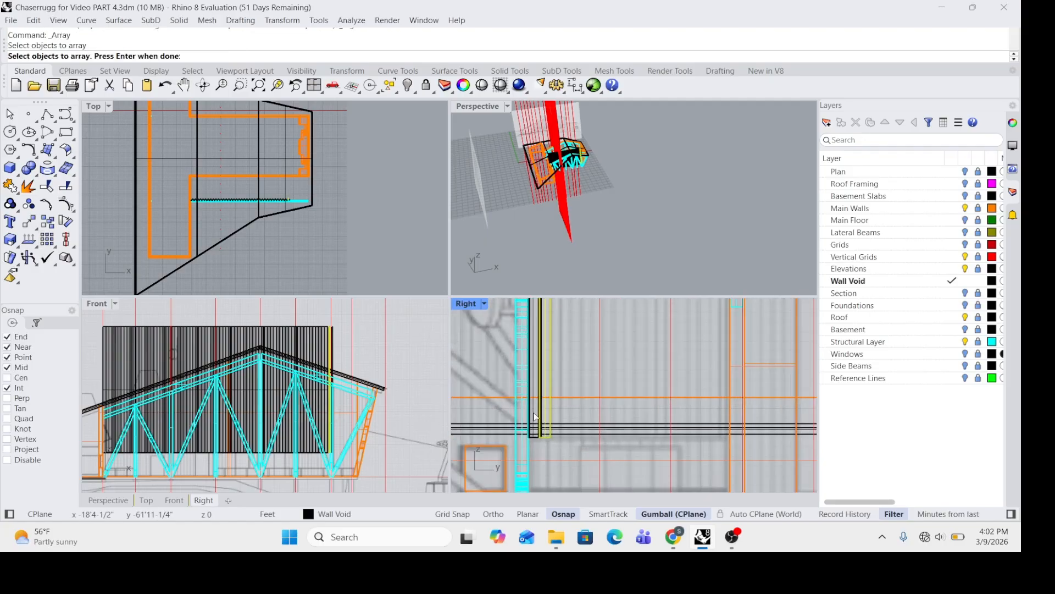
pyautogui.click(536, 413)
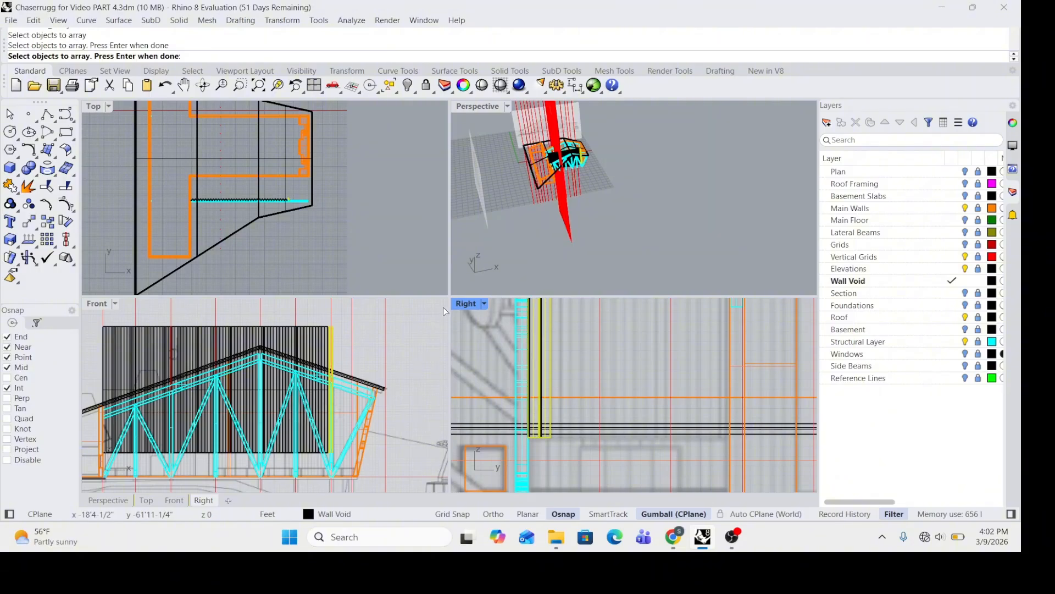
pyautogui.press('Return')
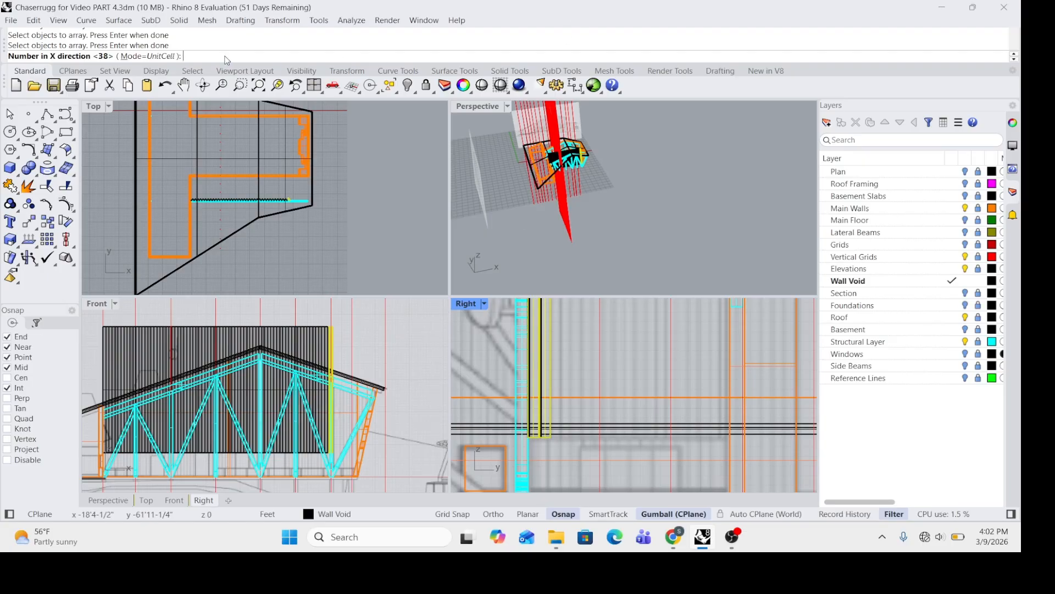
pyautogui.write('1')
pyautogui.press('Return')
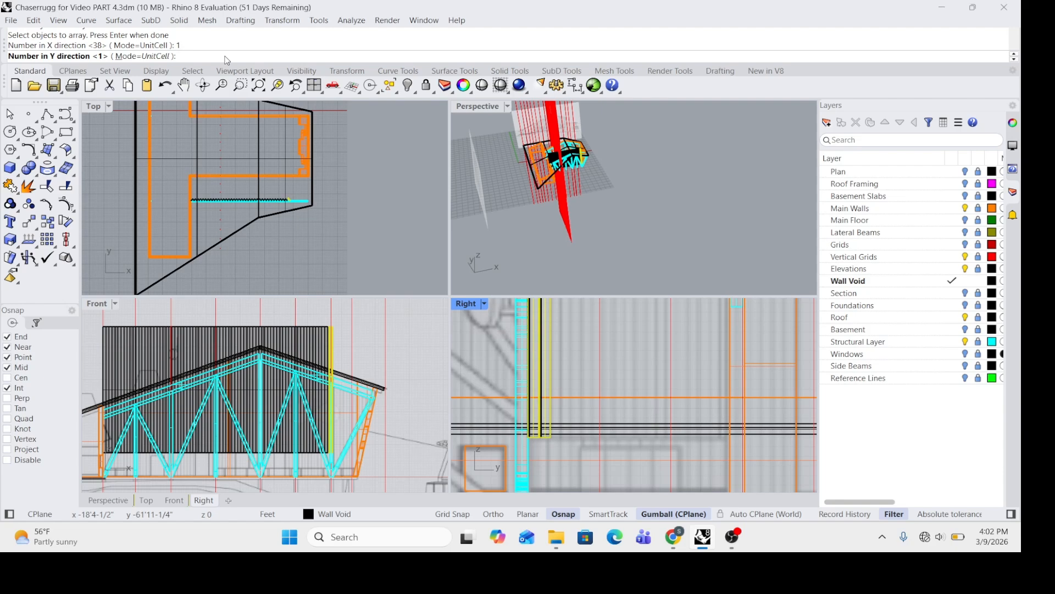
pyautogui.write('10')
pyautogui.press('Return')
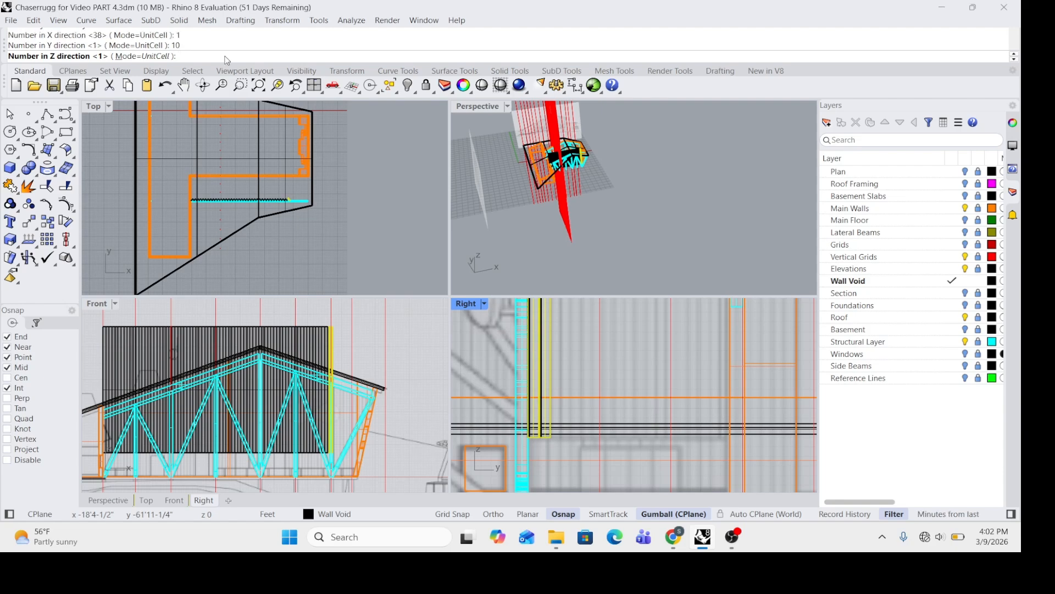
pyautogui.press('Return')
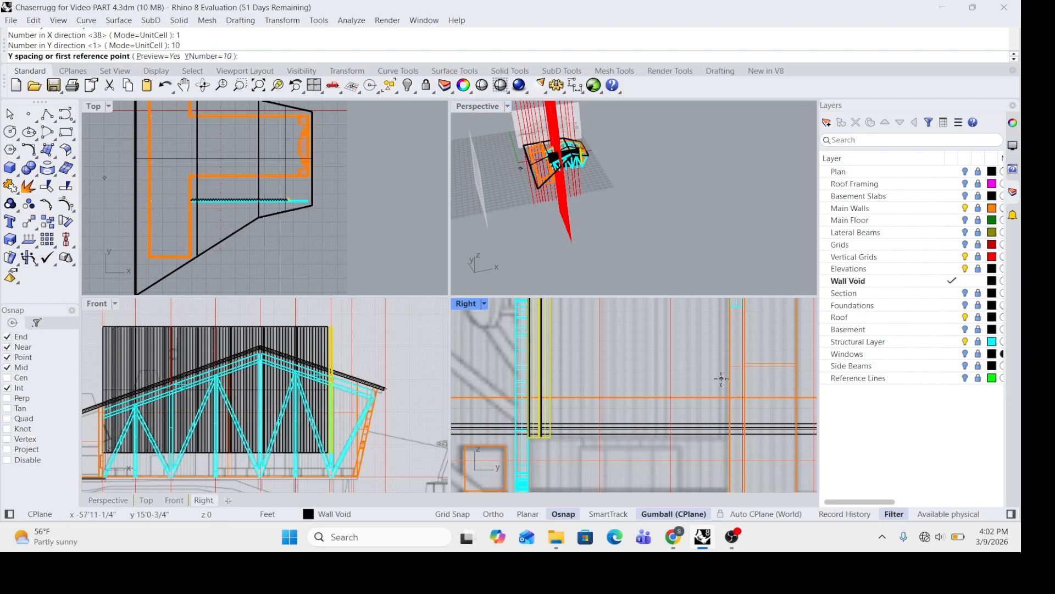
# Step: Try a Y spacing of 25.5" for the array of the two perpendicular end strips
pyautogui.scroll(-5, 702, 373)
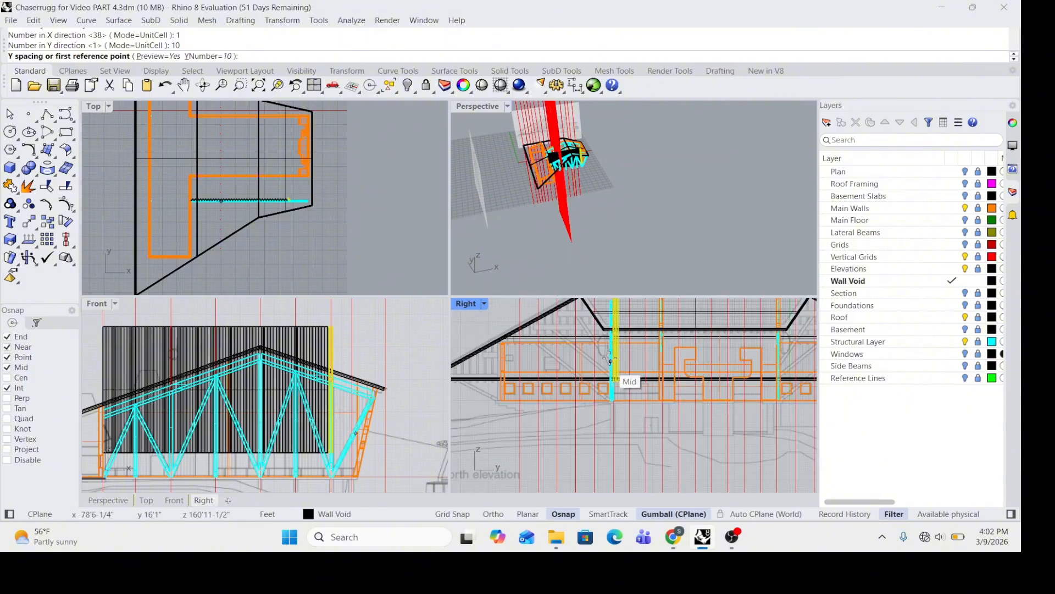
pyautogui.scroll(-3, 262, 216)
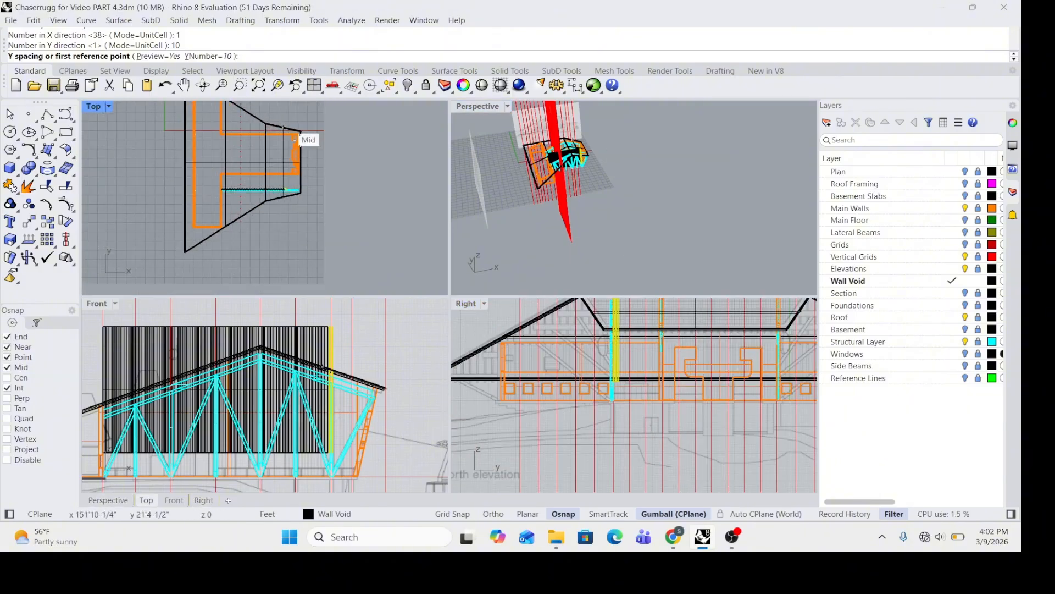
pyautogui.scroll(3, 330, 185)
pyautogui.scroll(3, 231, 214)
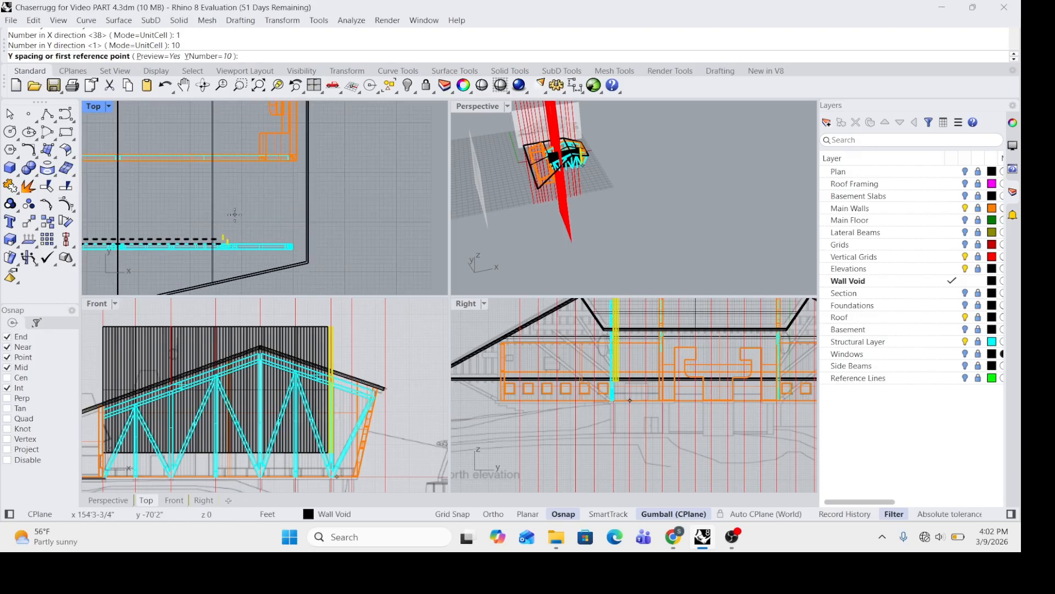
pyautogui.scroll(2, 234, 192)
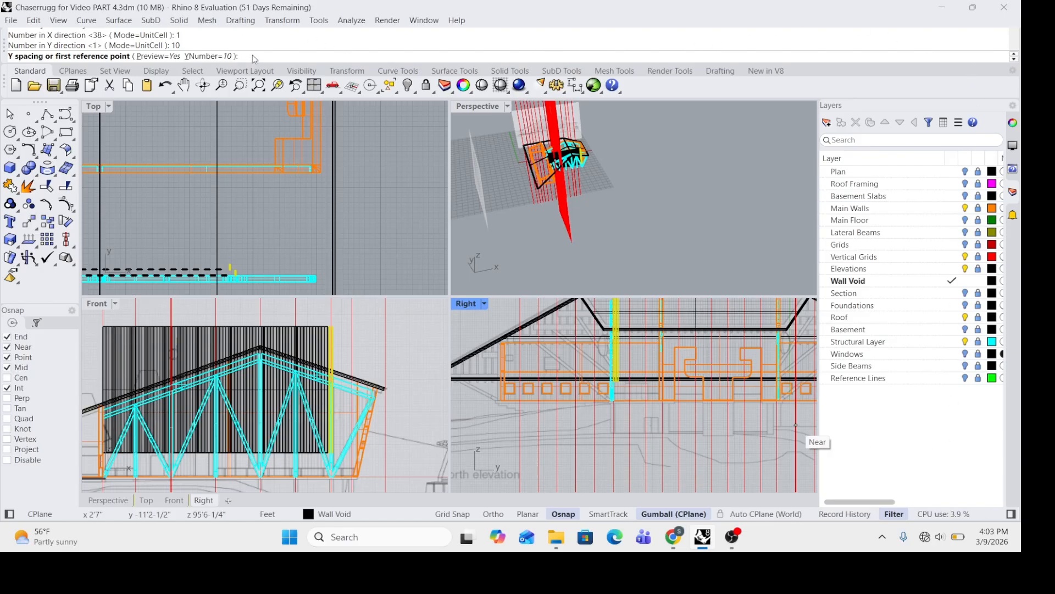
pyautogui.write('2.5')
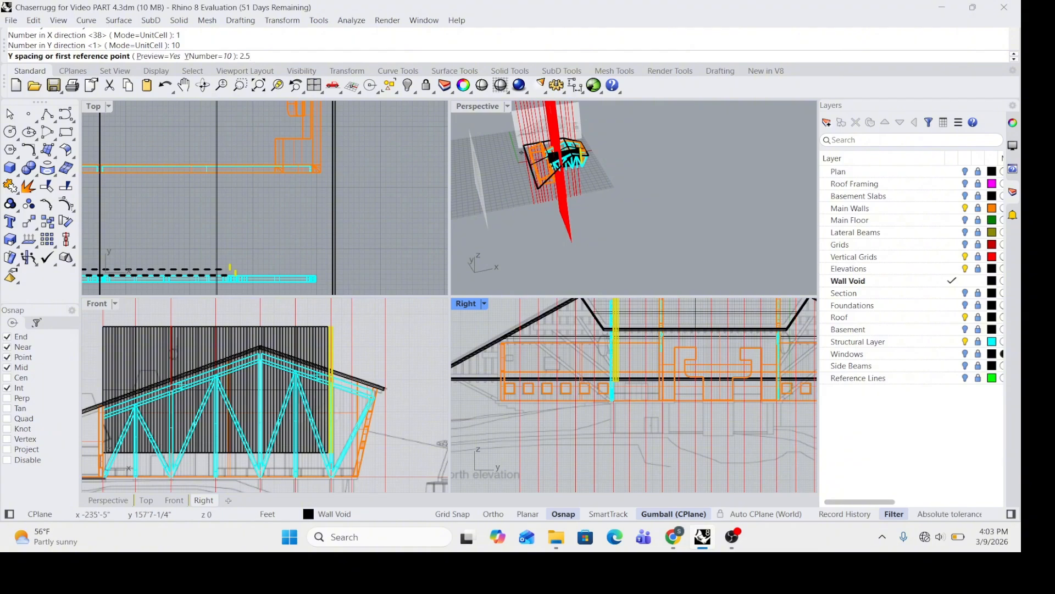
pyautogui.press('BackSpace')
pyautogui.press('BackSpace')
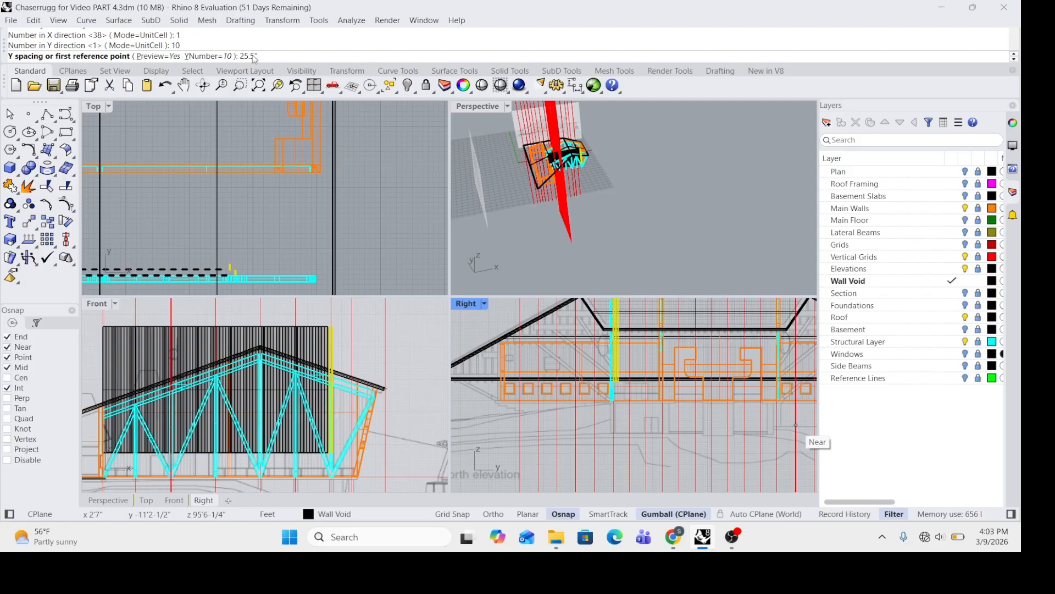
pyautogui.press('Return')
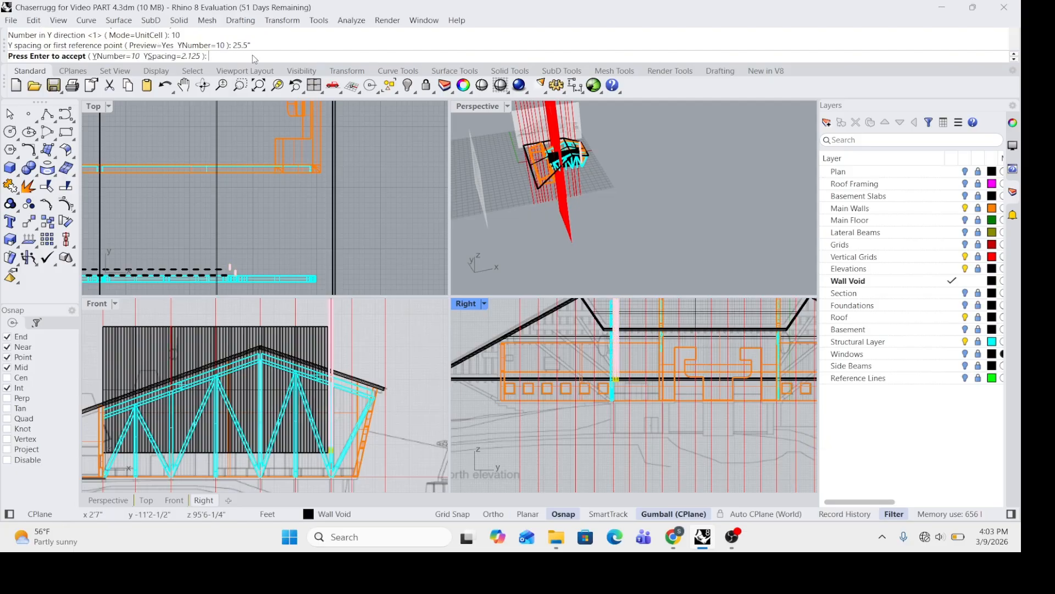
# Step: Examine the array preview of the end strips in the Right, Top and Perspective views against the walls and truss
pyautogui.scroll(-3, 561, 273)
pyautogui.scroll(-2, 654, 346)
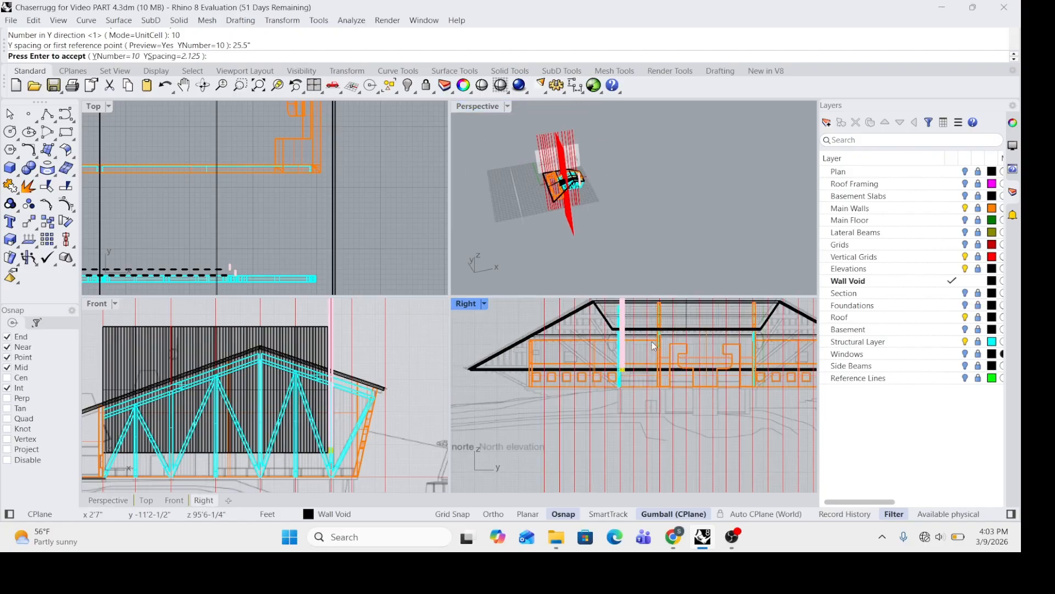
pyautogui.scroll(-4, 654, 346)
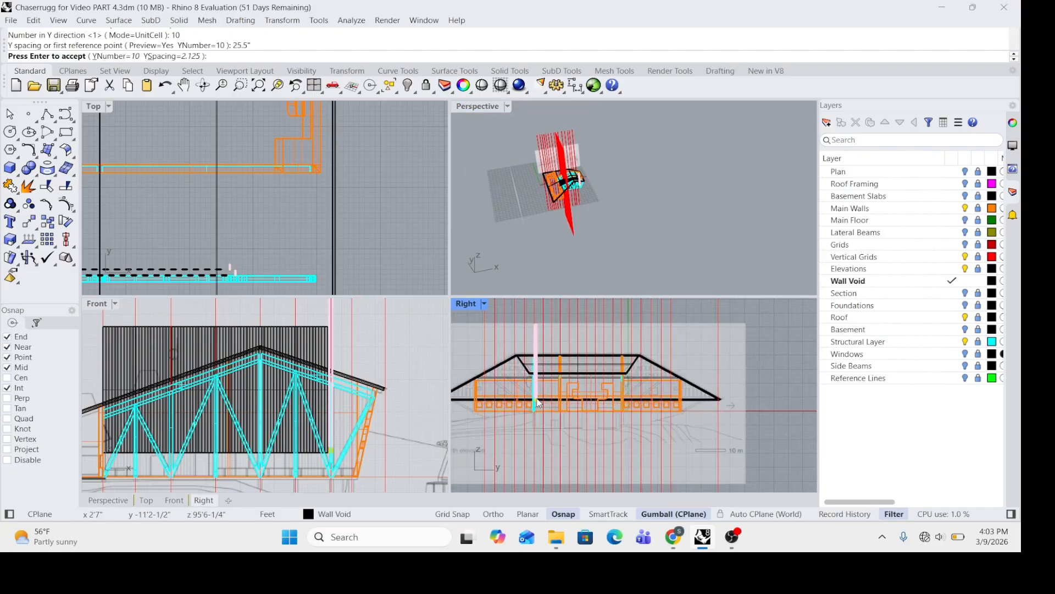
pyautogui.scroll(5, 537, 403)
pyautogui.scroll(-2, 583, 368)
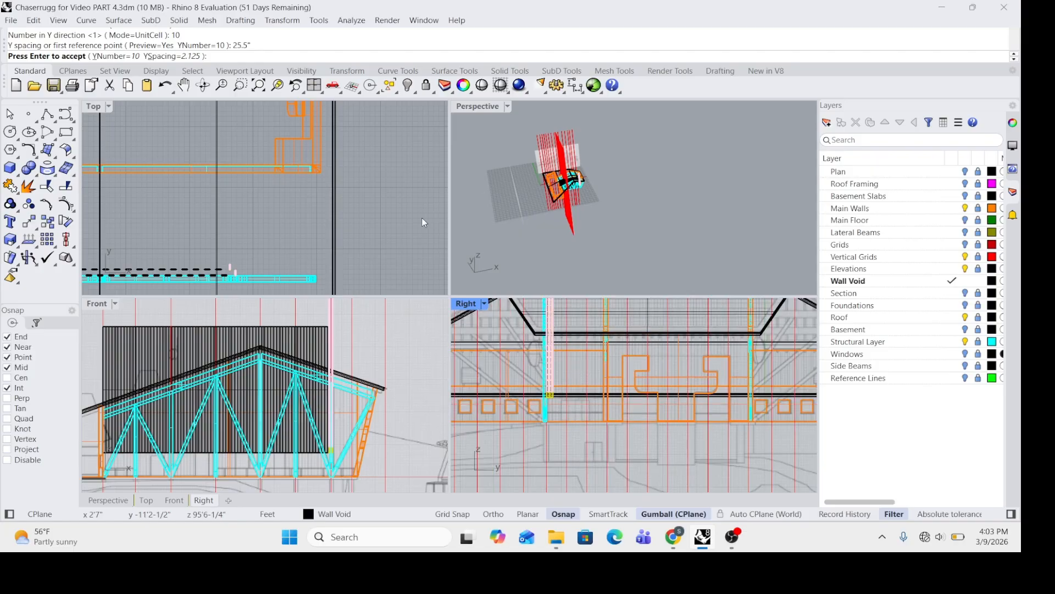
pyautogui.scroll(-6, 351, 276)
pyautogui.scroll(6, 338, 240)
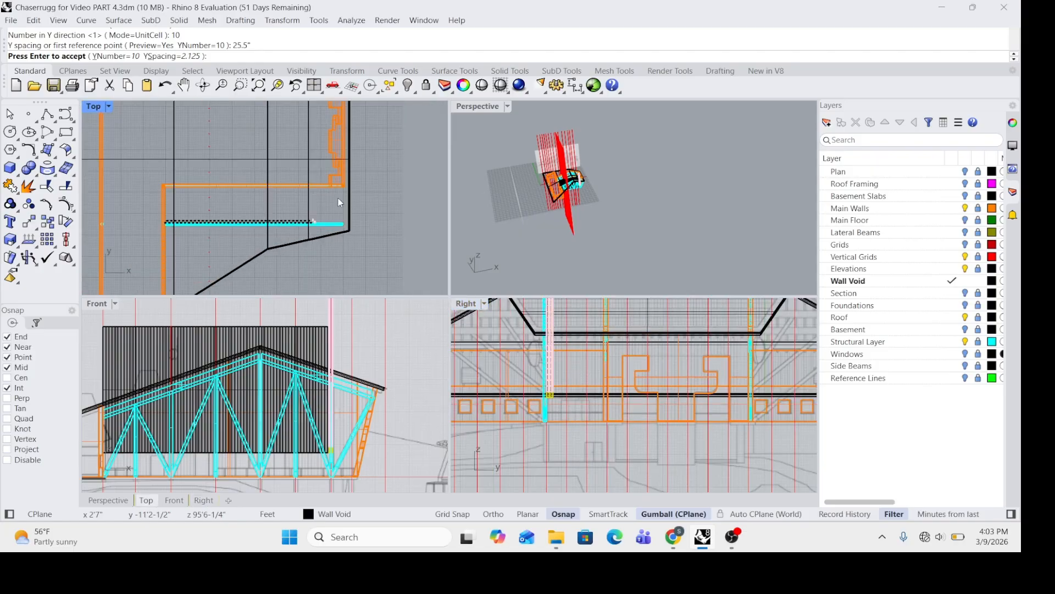
pyautogui.scroll(-2, 297, 239)
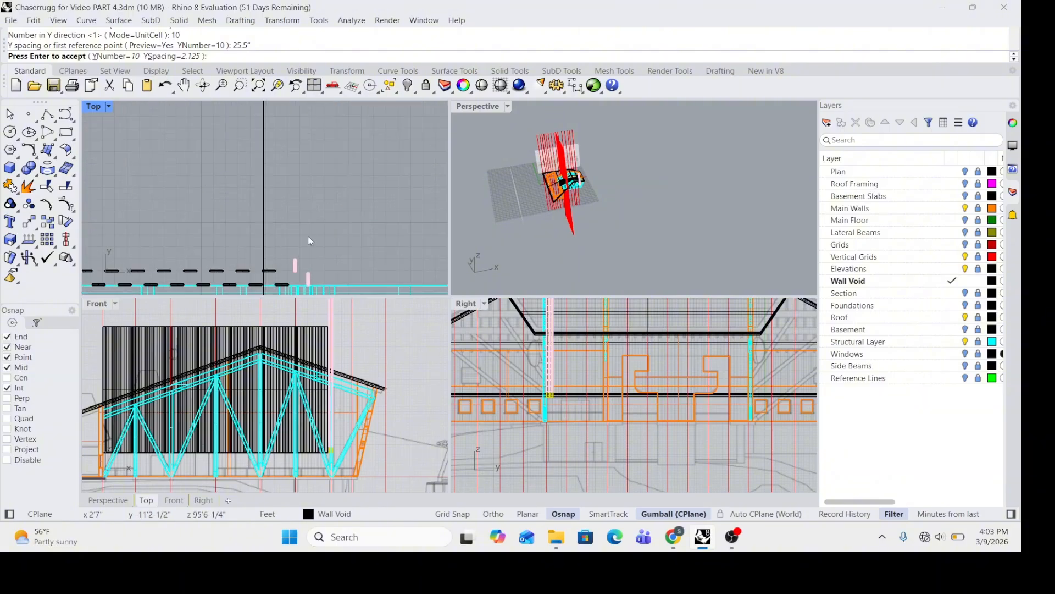
pyautogui.scroll(-2, 315, 228)
pyautogui.scroll(-2, 317, 232)
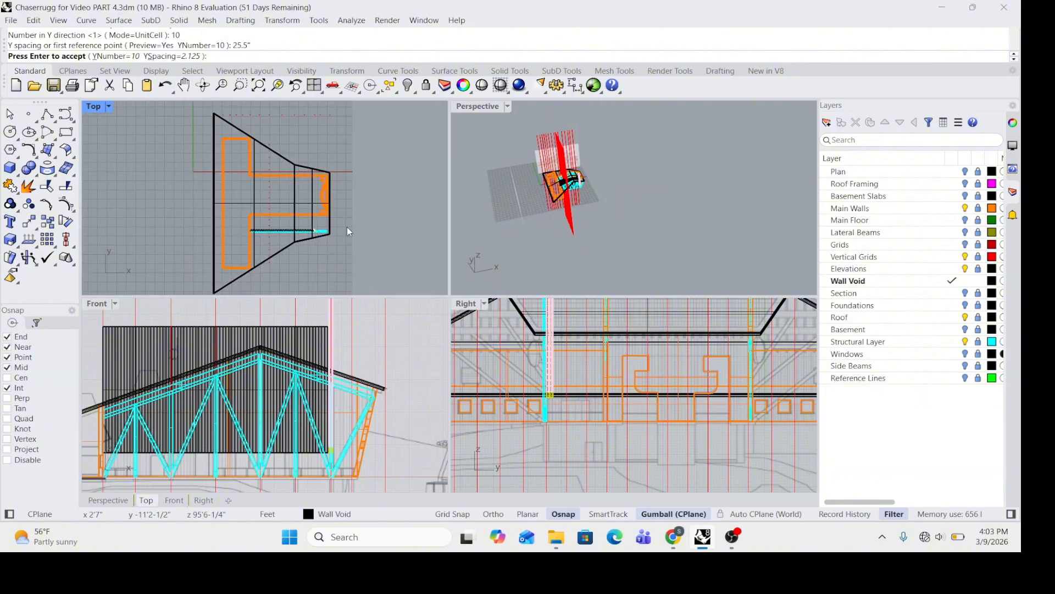
pyautogui.moveTo(602, 196); pyautogui.dragTo(556, 170, button='right')
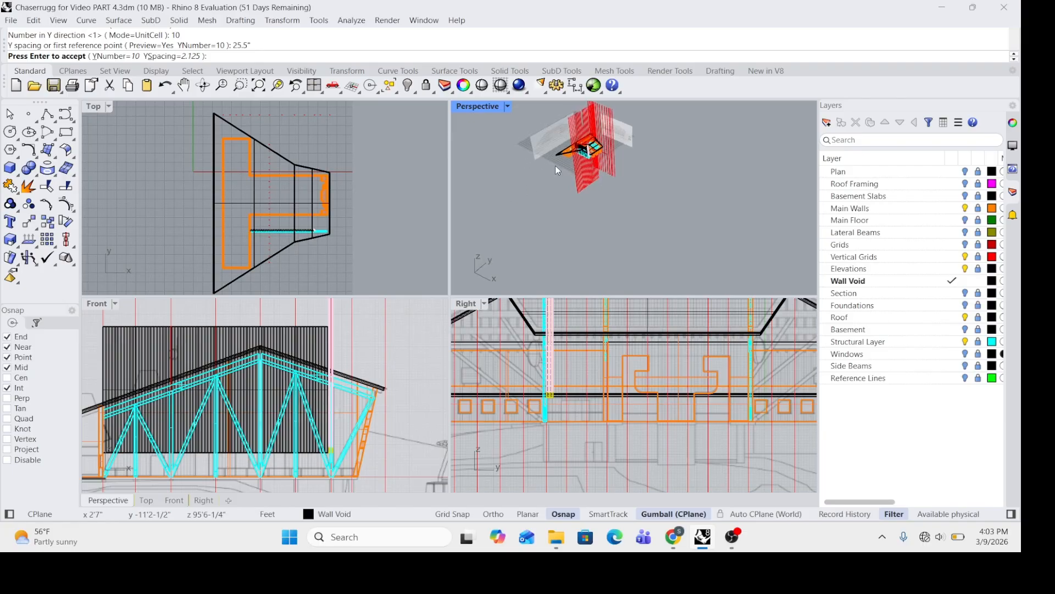
pyautogui.scroll(5, 492, 186)
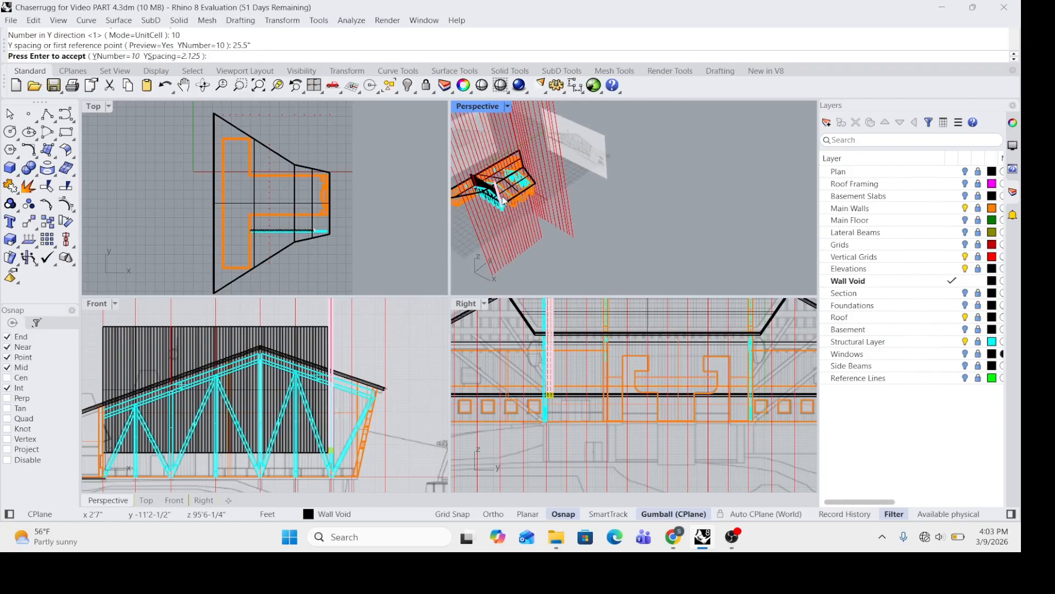
pyautogui.scroll(4, 492, 187)
pyautogui.moveTo(520, 200); pyautogui.dragTo(577, 142, button='right')
pyautogui.scroll(-4, 595, 220)
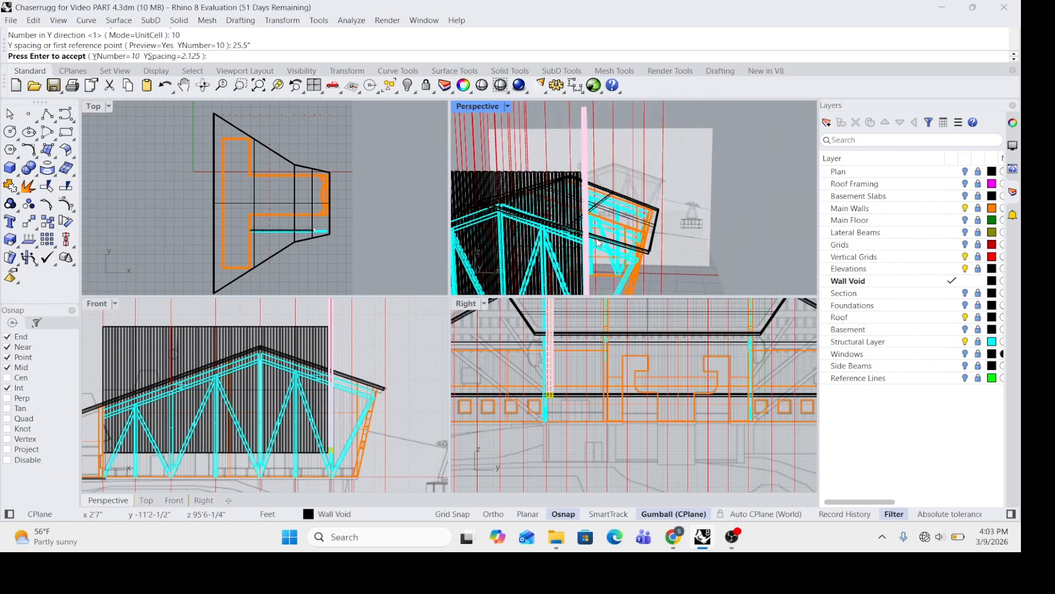
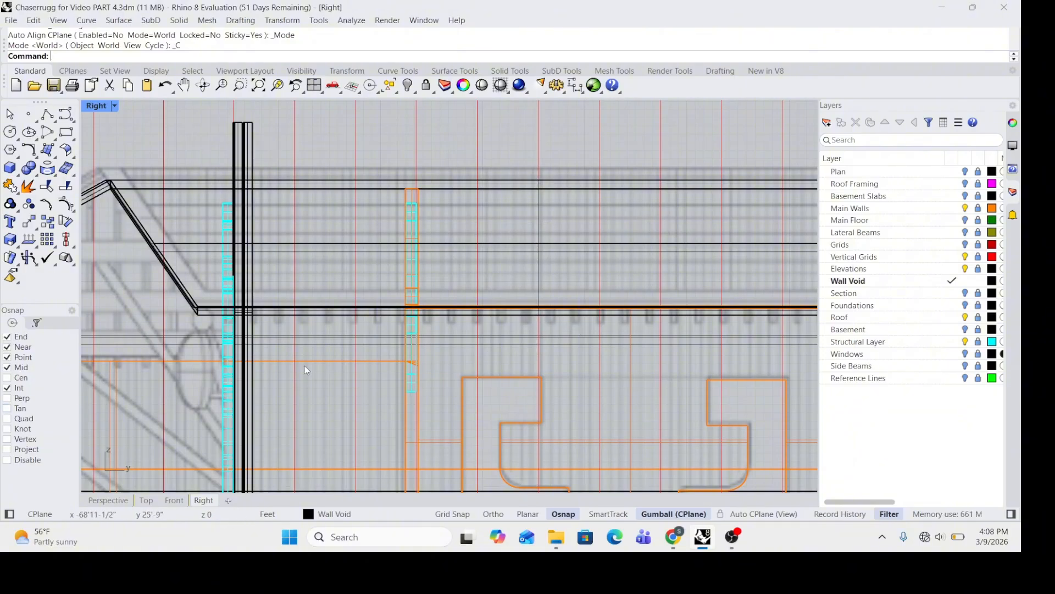
# Step: Array the two perpendicular end strips in the Right view with 10 in X, 1 in Y and an X spacing of 25.5"
pyautogui.click(11, 114)
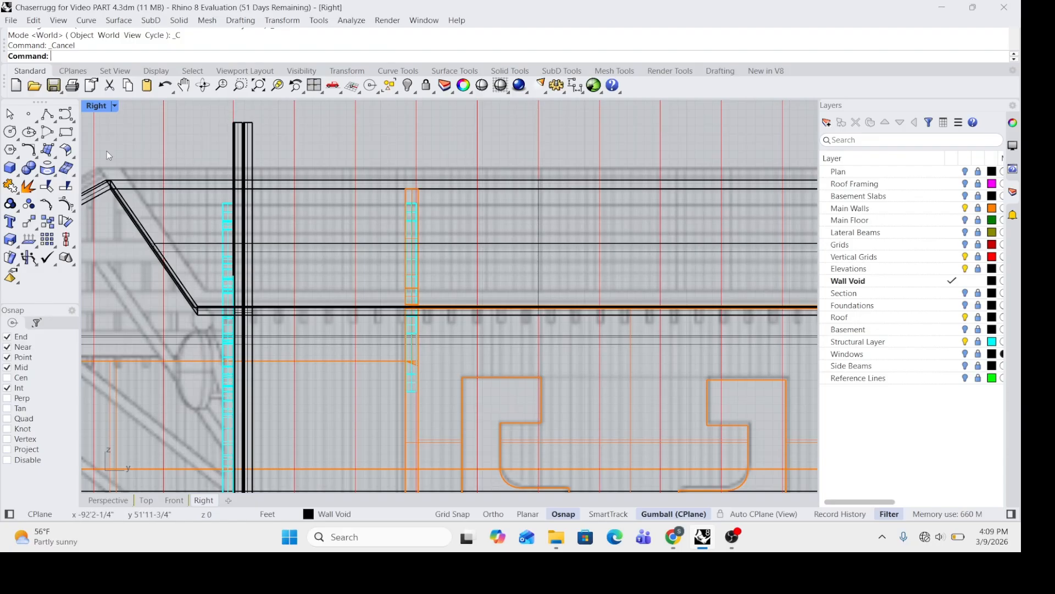
pyautogui.click(48, 241)
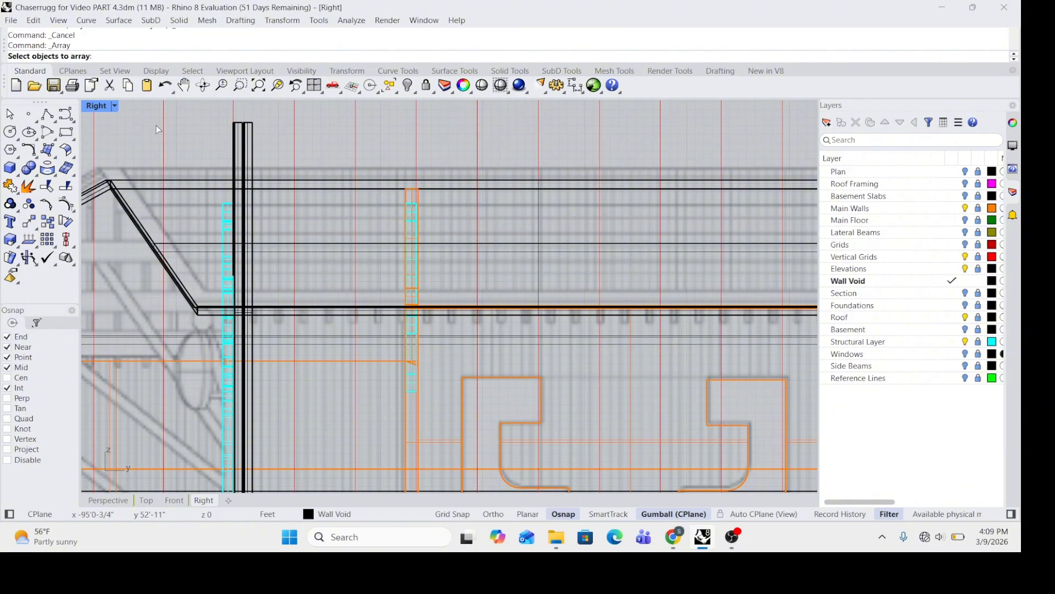
pyautogui.scroll(5, 242, 114)
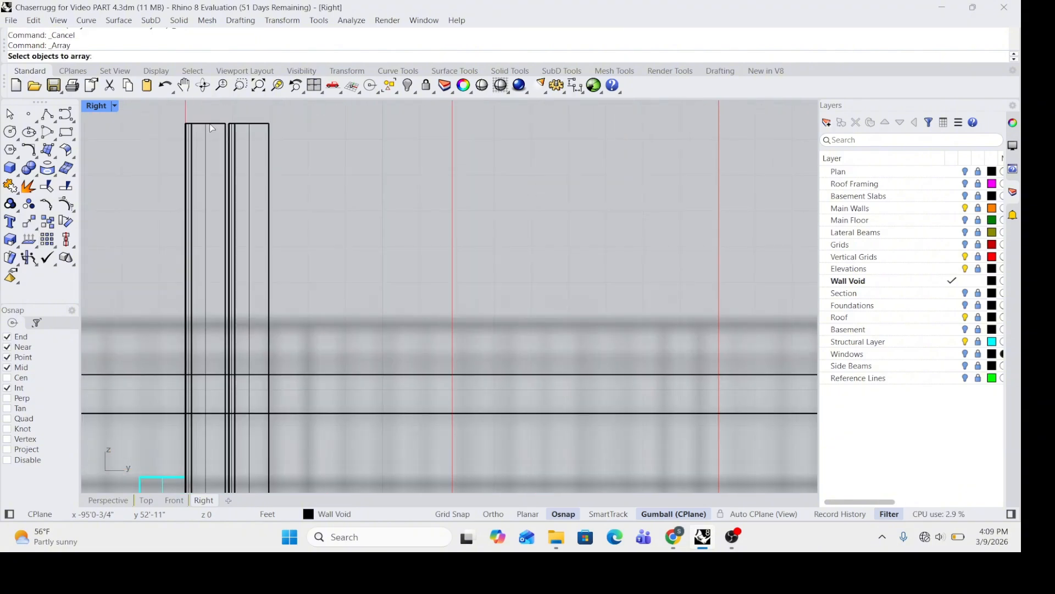
pyautogui.click(212, 125)
pyautogui.click(249, 125)
pyautogui.press('Return')
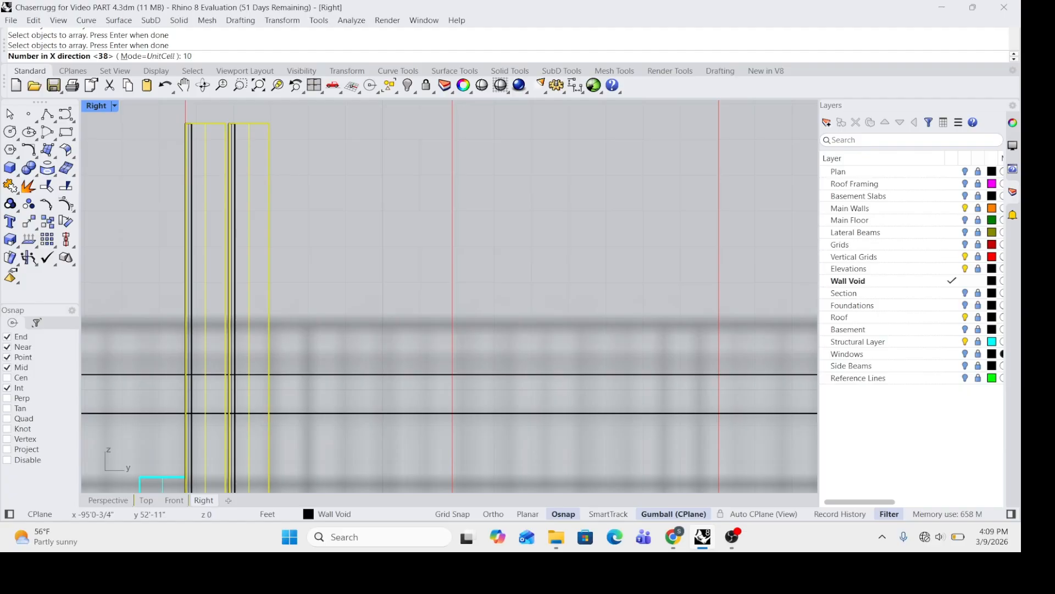
pyautogui.press('Return')
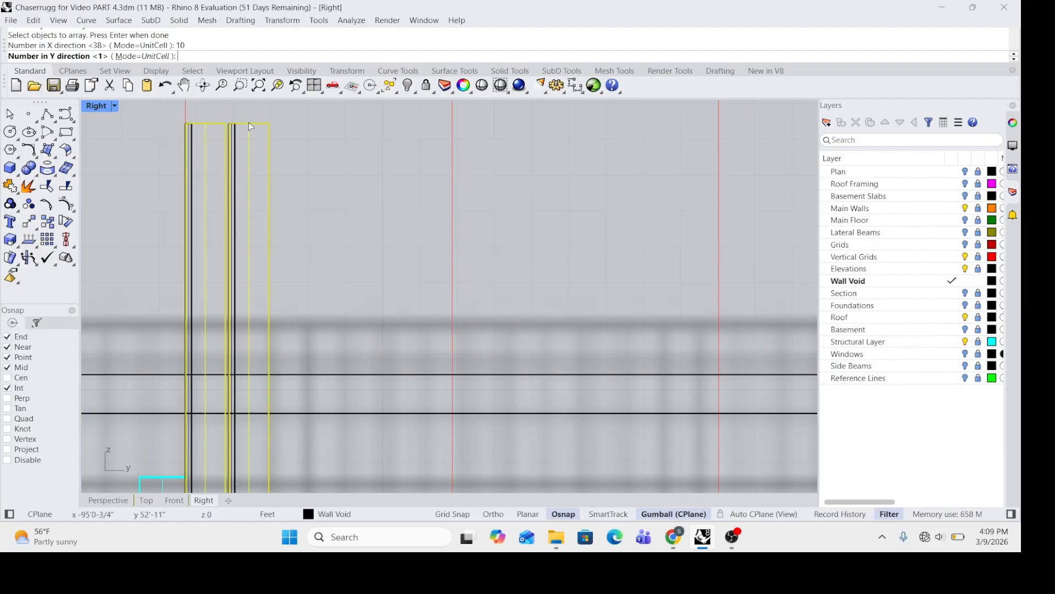
pyautogui.press('Return')
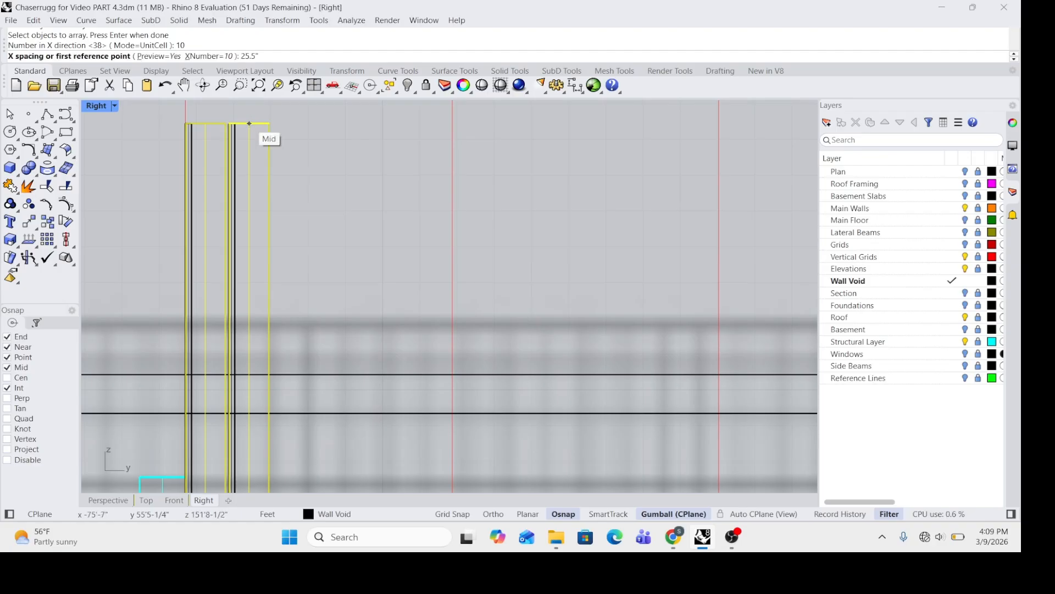
pyautogui.press('Return')
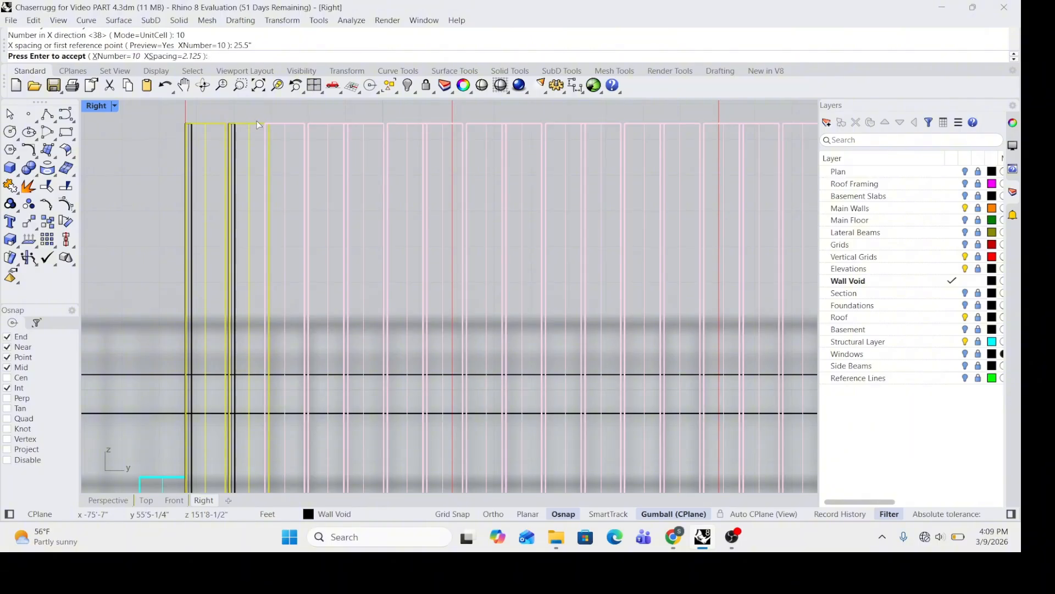
pyautogui.scroll(-5, 249, 125)
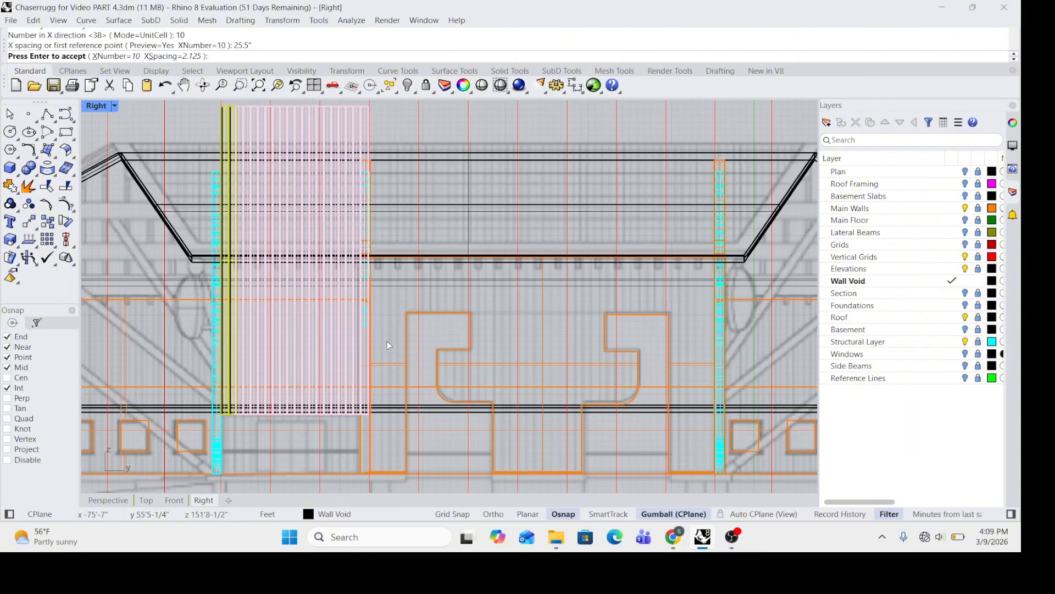
pyautogui.scroll(5, 370, 250)
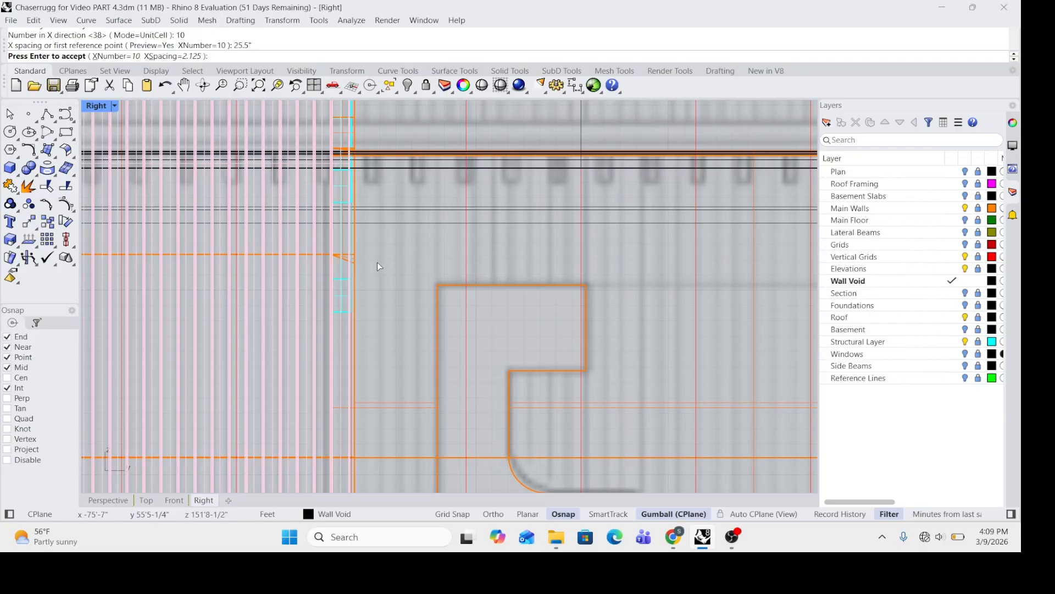
pyautogui.scroll(-4, 379, 262)
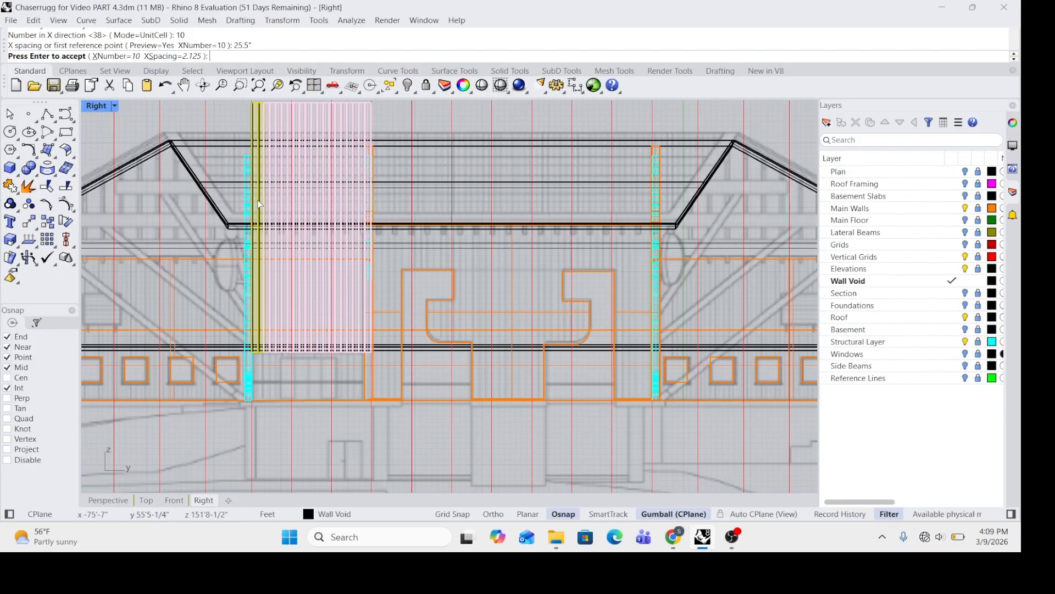
pyautogui.press('Return')
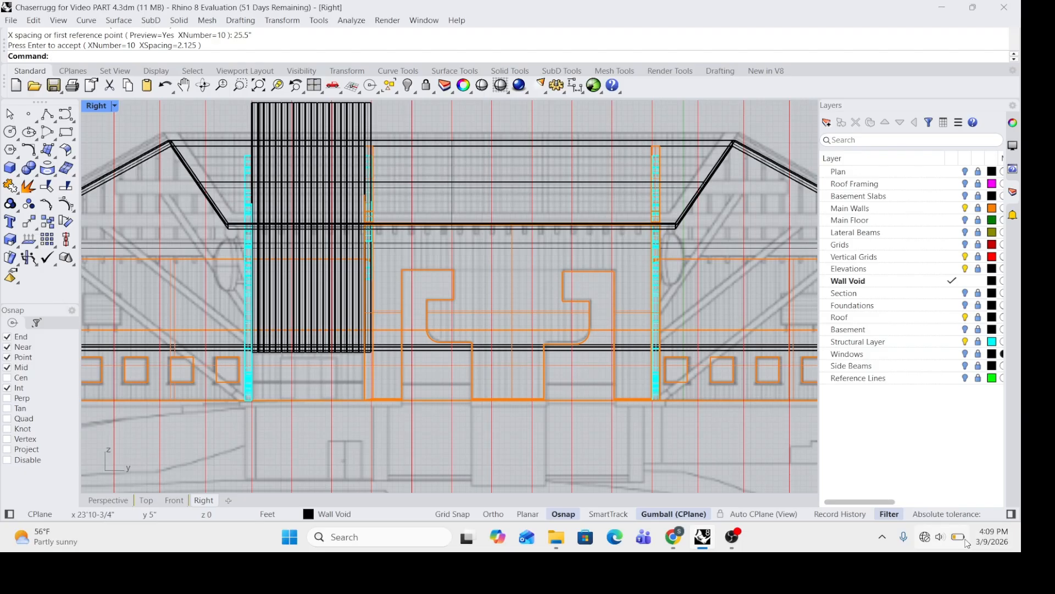
# Step: Show the four viewports together and zoom all of them to the extents of the model
pyautogui.moveTo(963, 538)
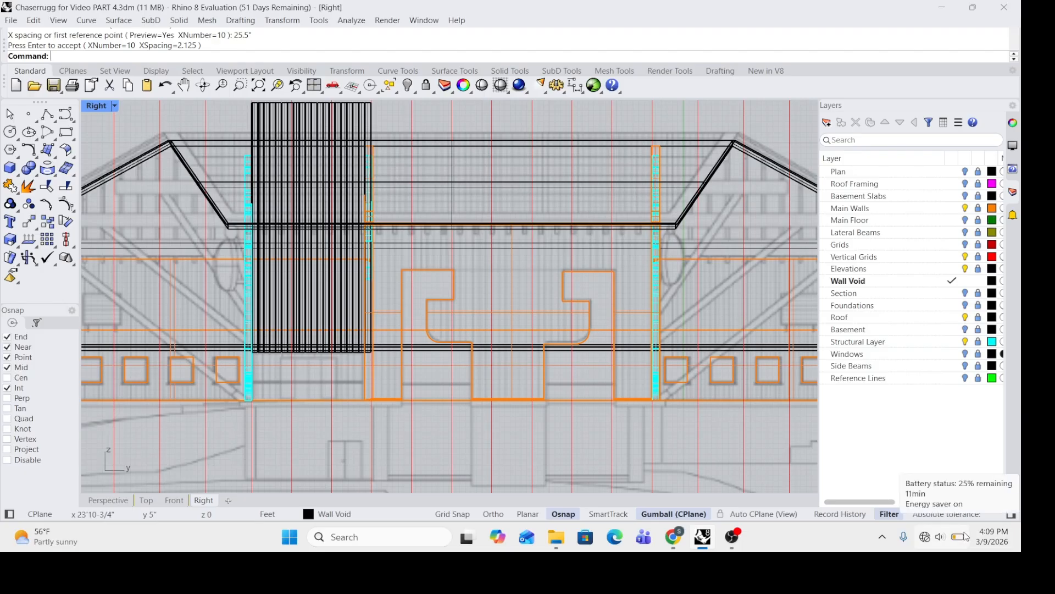
pyautogui.scroll(-5, 264, 201)
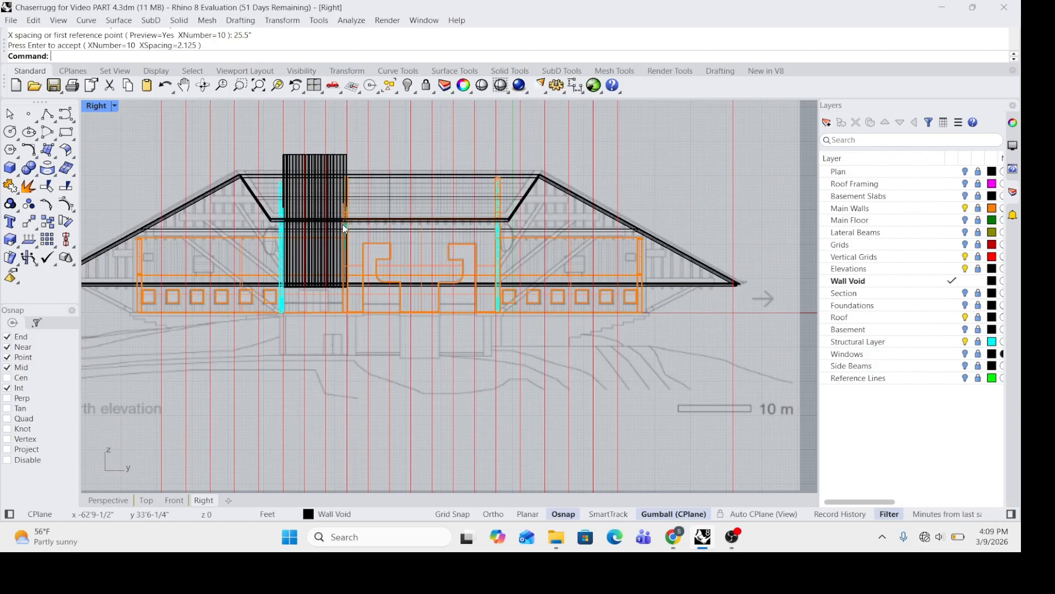
pyautogui.scroll(3, 247, 190)
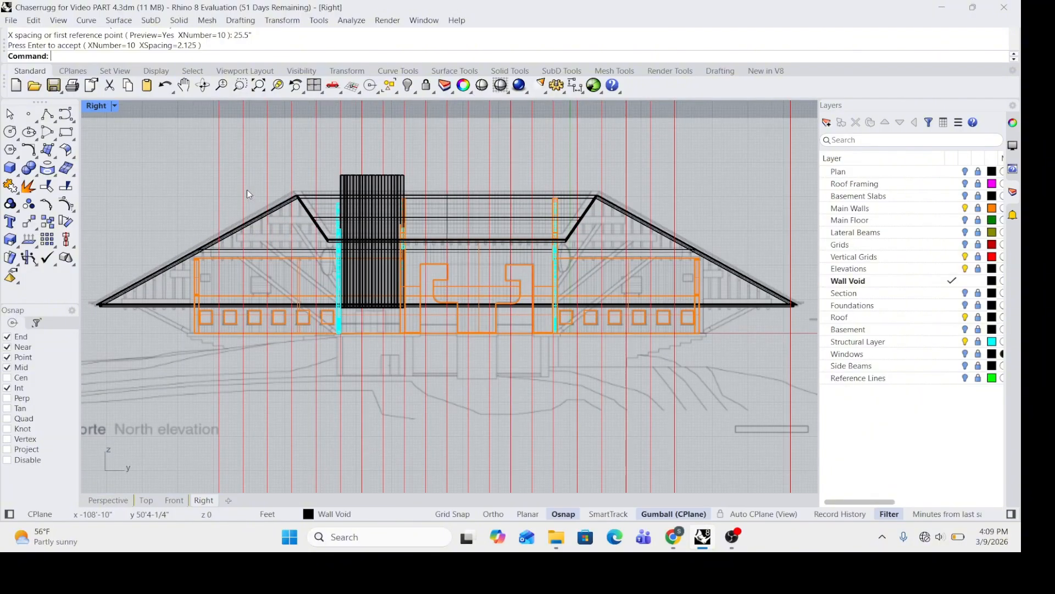
pyautogui.doubleClick(101, 108)
pyautogui.scroll(-3, 510, 239)
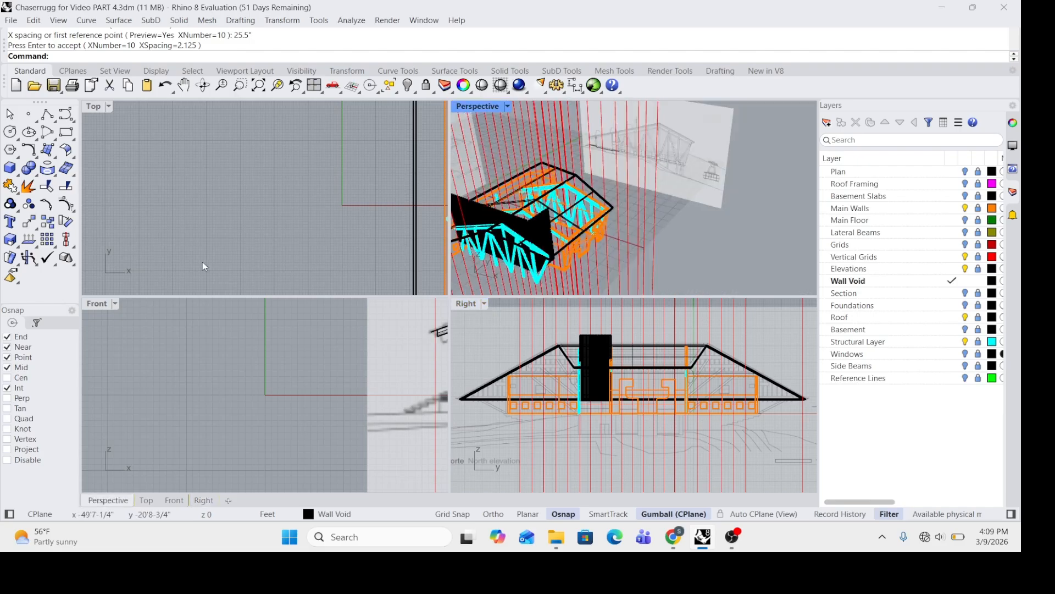
pyautogui.click(272, 261)
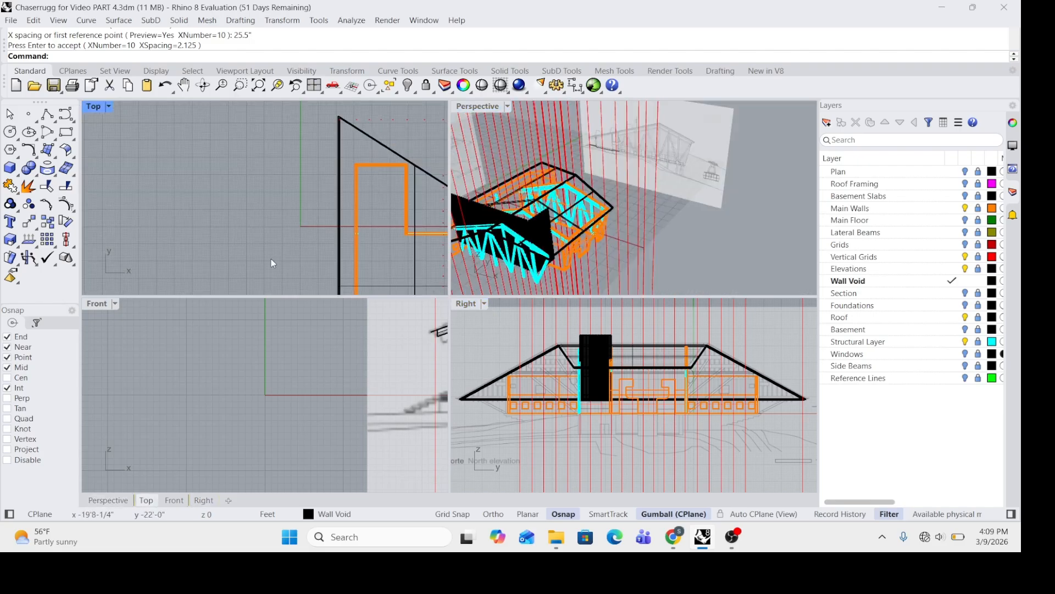
pyautogui.click(102, 305)
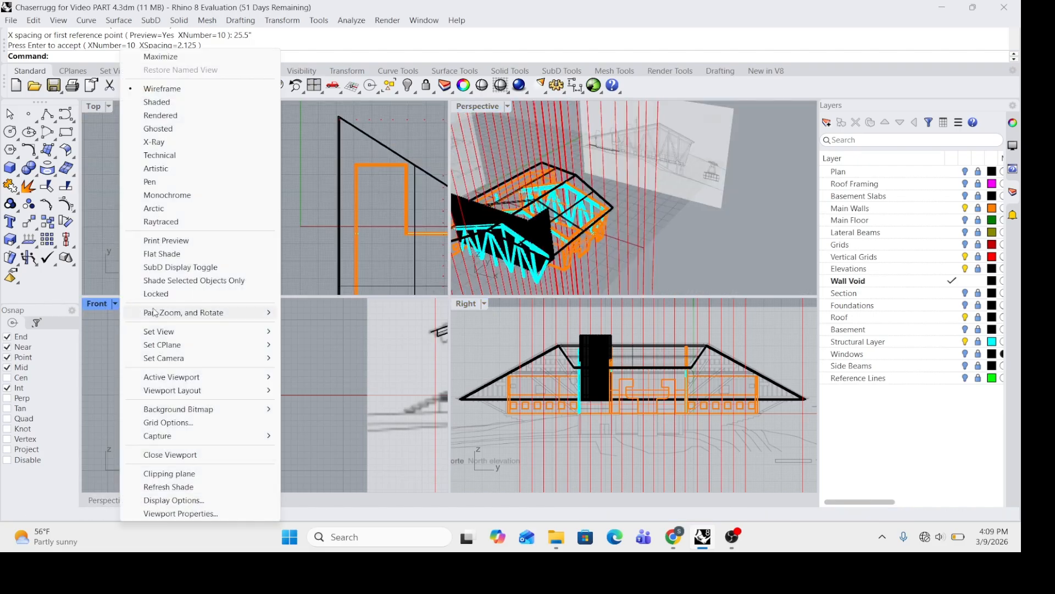
pyautogui.moveTo(197, 332)
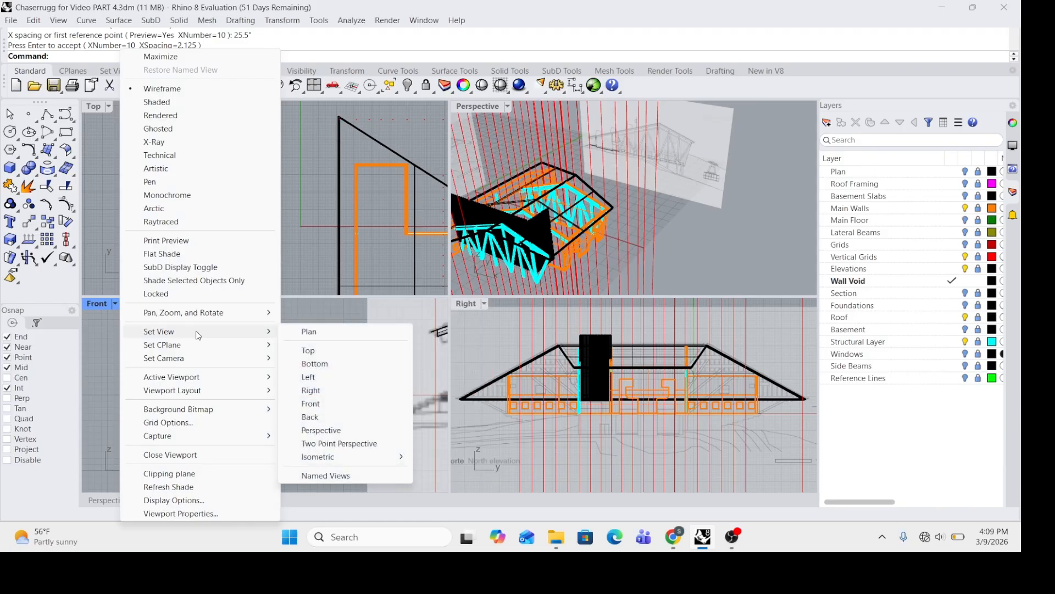
pyautogui.moveTo(198, 313)
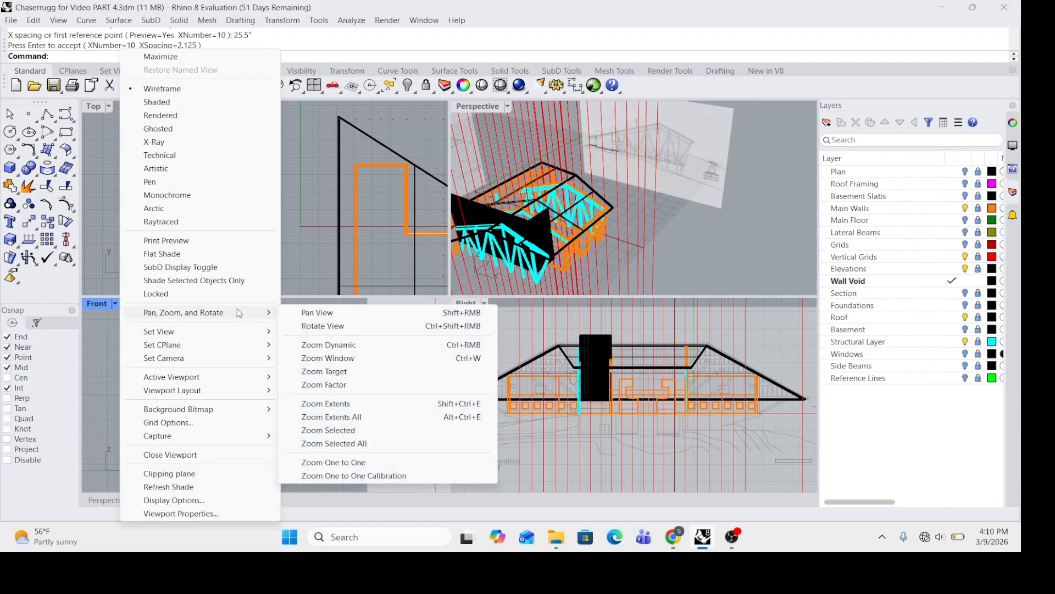
pyautogui.click(380, 416)
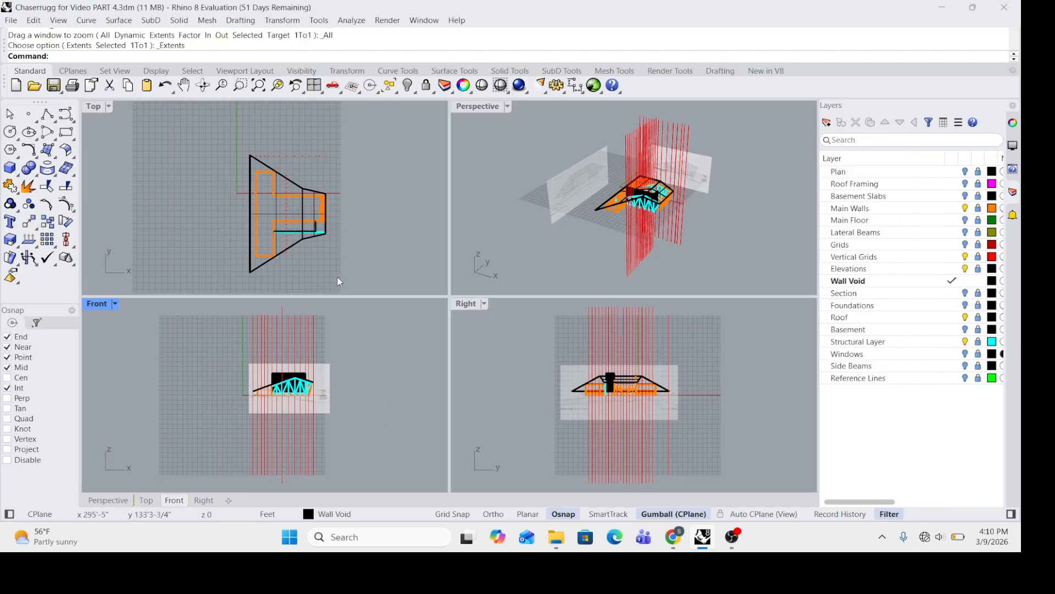
# Step: Examine in the Front view how the arrayed cladding strips meet the sloping roof, truss chord and end wall
pyautogui.scroll(10, 312, 400)
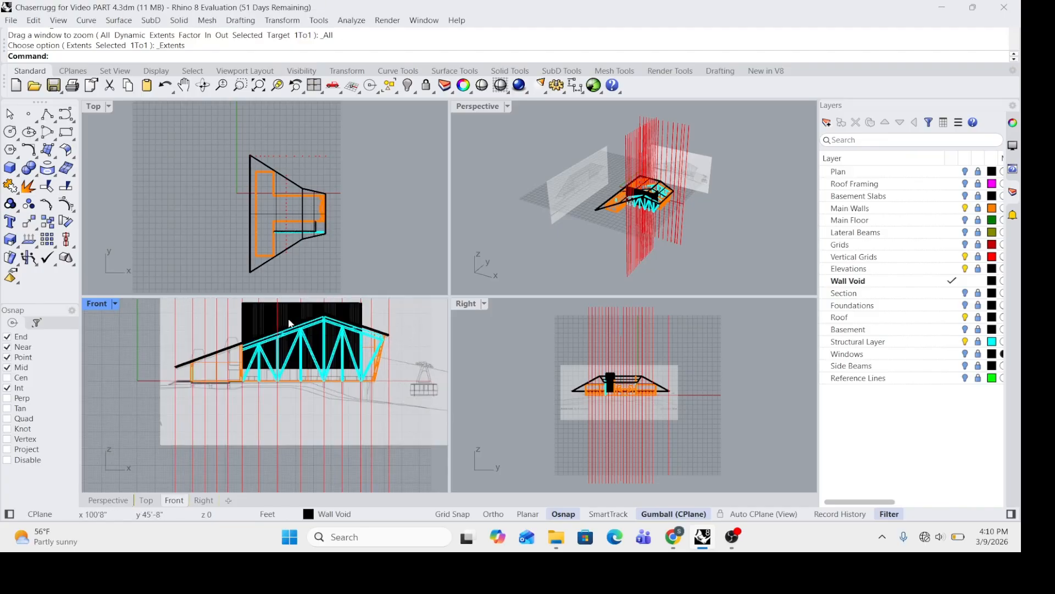
pyautogui.scroll(-5, 300, 345)
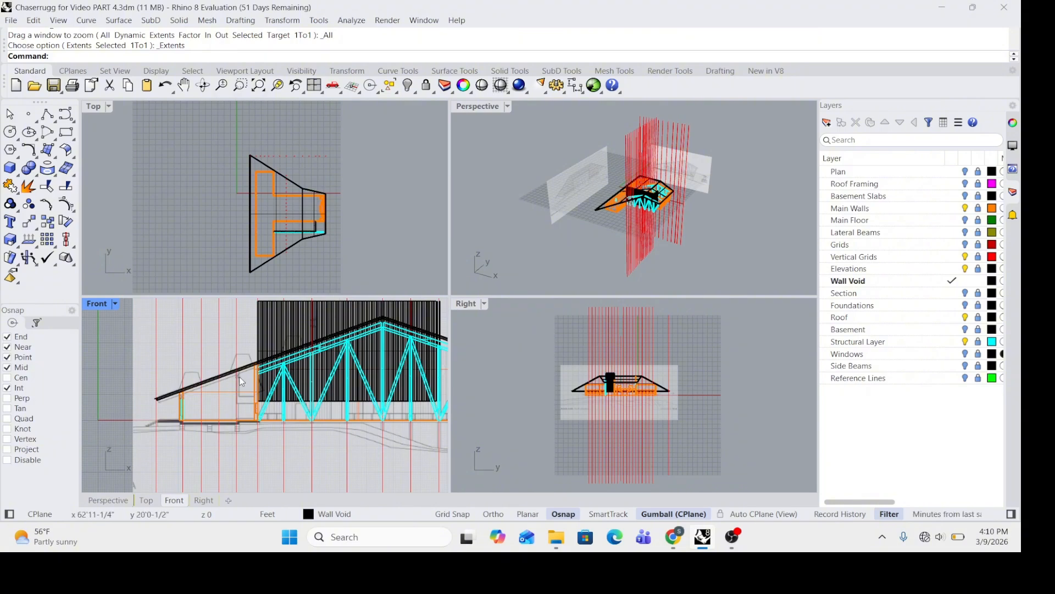
pyautogui.scroll(5, 302, 369)
pyautogui.scroll(9, 302, 366)
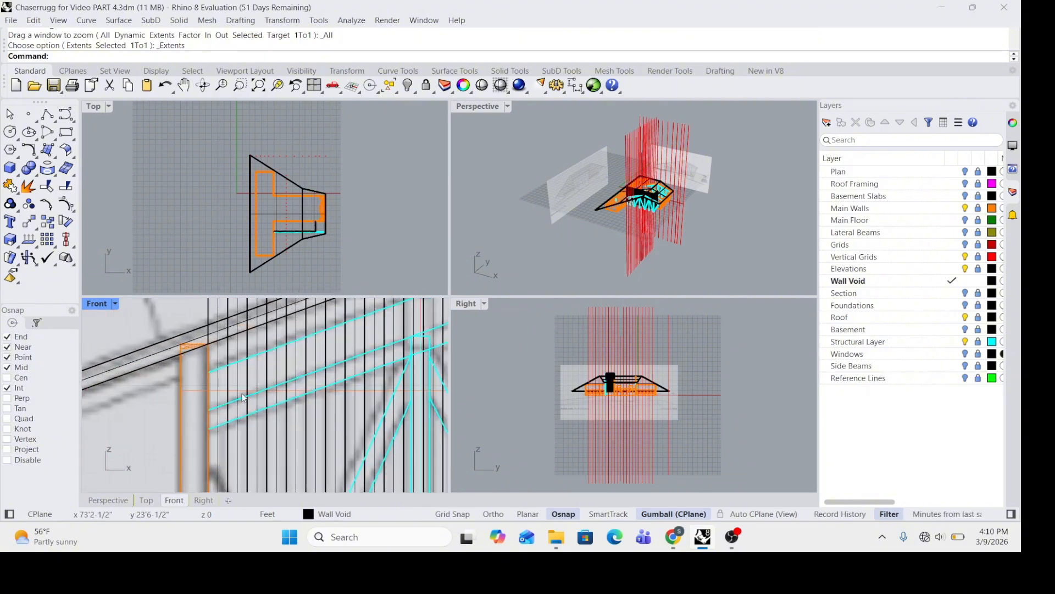
pyautogui.scroll(-8, 242, 394)
pyautogui.scroll(-2, 241, 396)
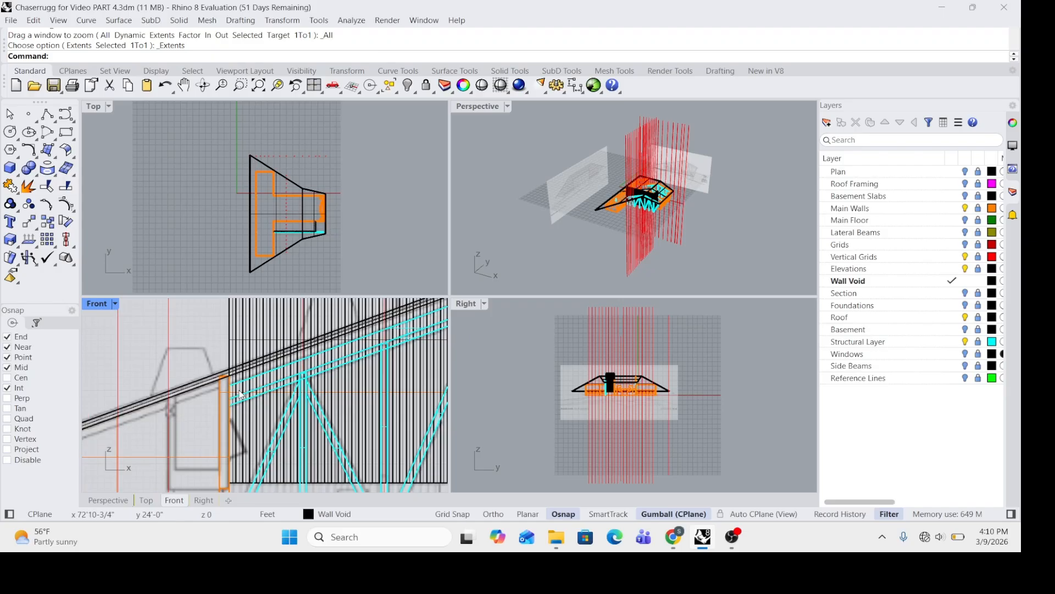
pyautogui.scroll(1, 241, 395)
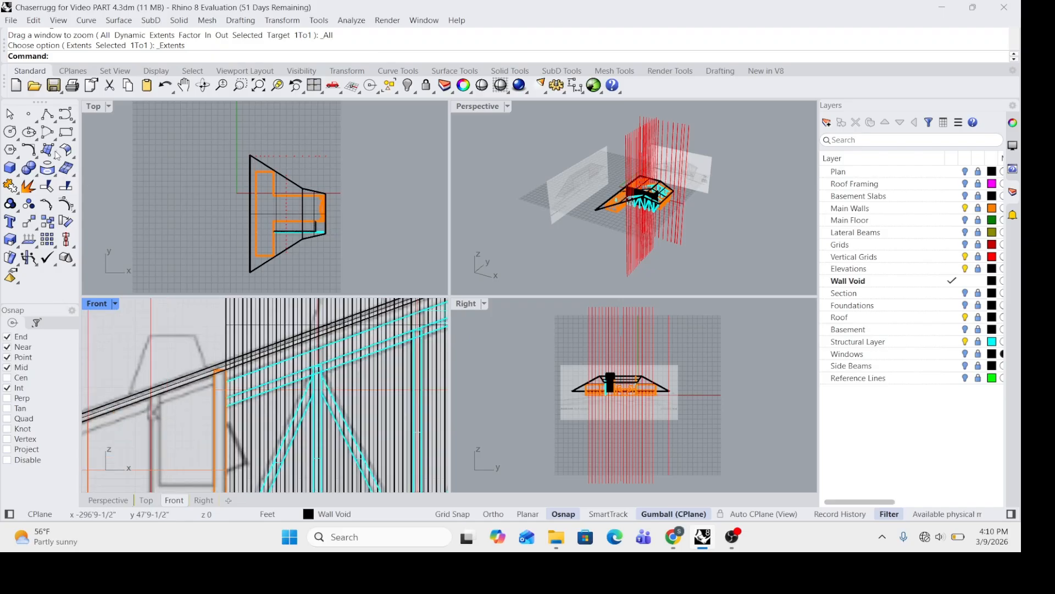
# Step: Draw a straight polyline about 59' long in the Front view along the long slope's lower chord top edge, from the wall end to the ridge post
pyautogui.click(47, 114)
pyautogui.scroll(3, 231, 374)
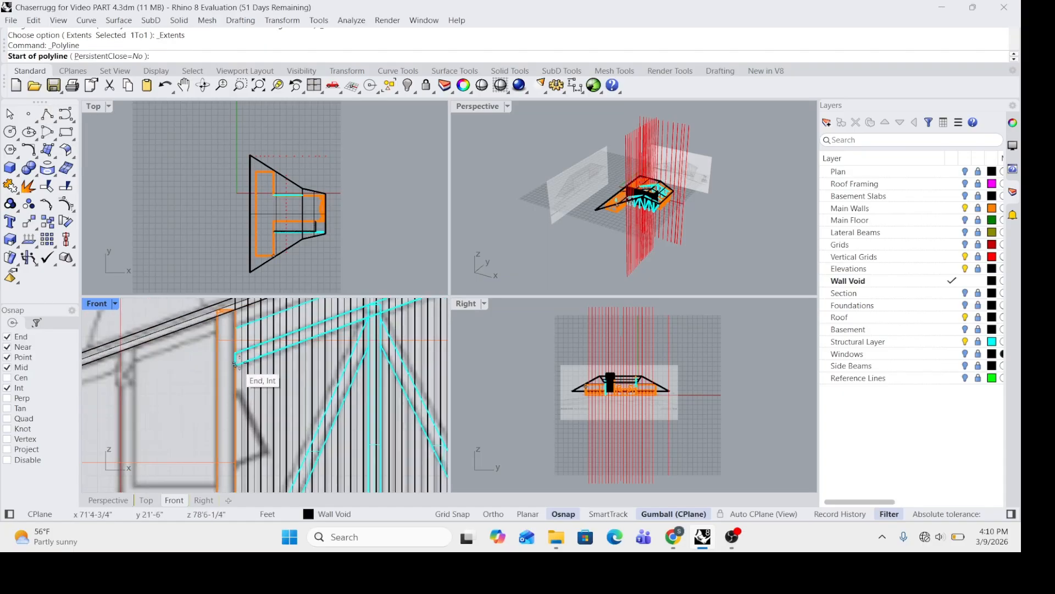
pyautogui.scroll(4, 237, 364)
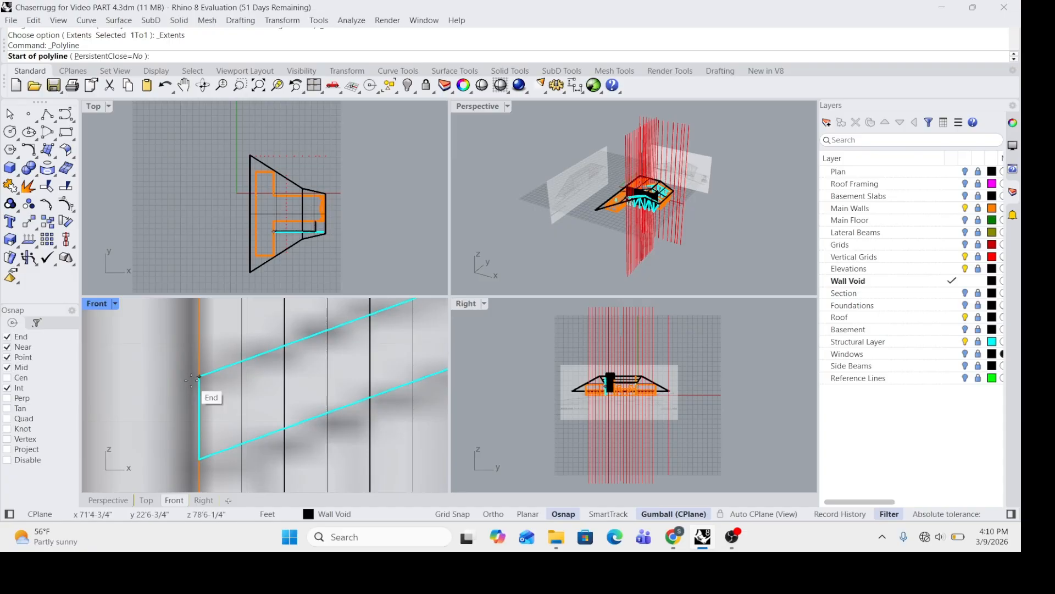
pyautogui.click(199, 377)
pyautogui.scroll(-6, 205, 376)
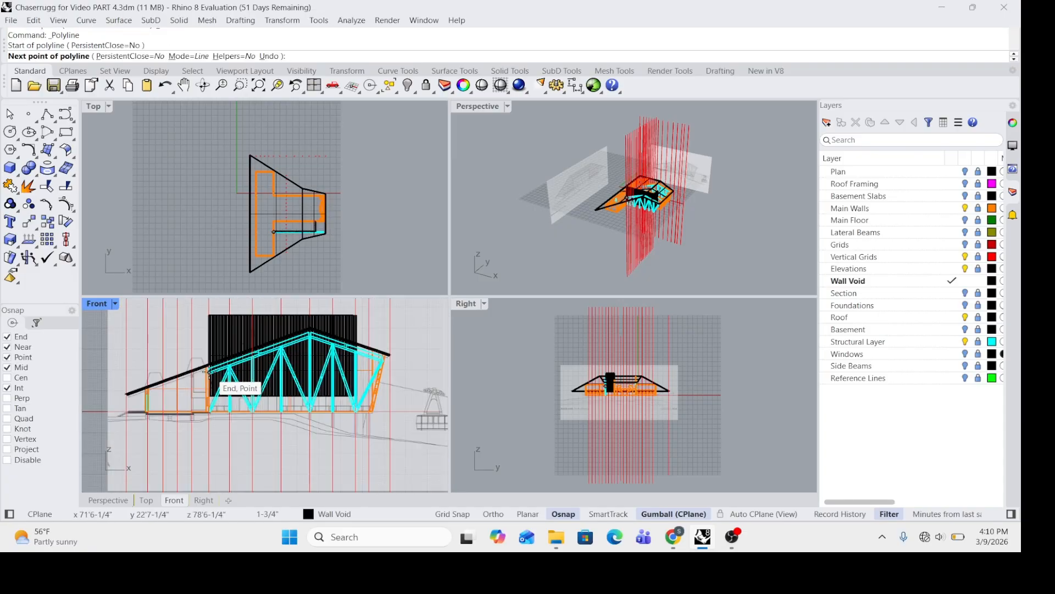
pyautogui.scroll(5, 274, 307)
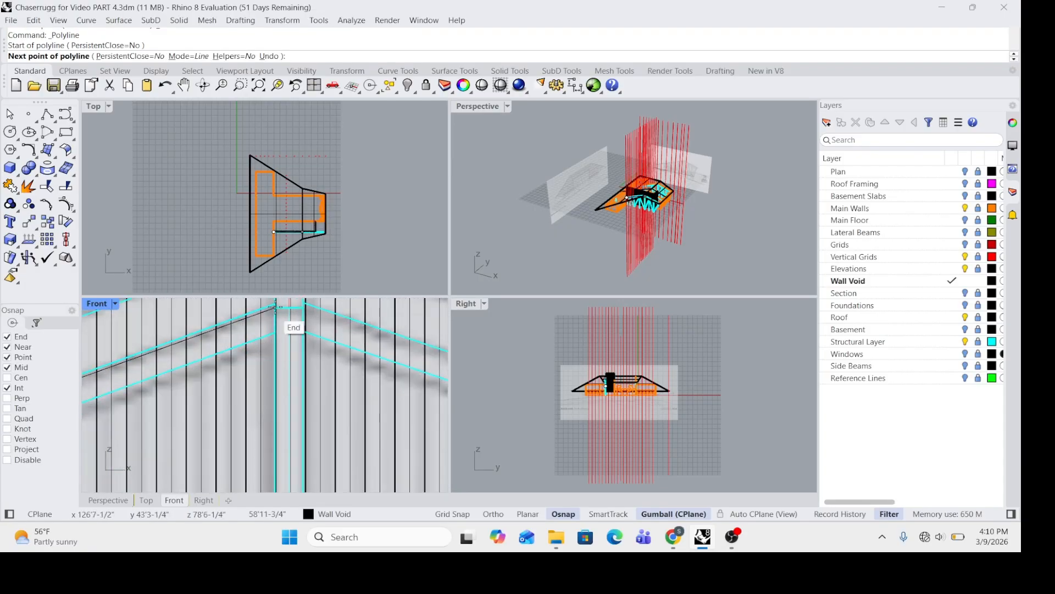
pyautogui.scroll(3, 275, 306)
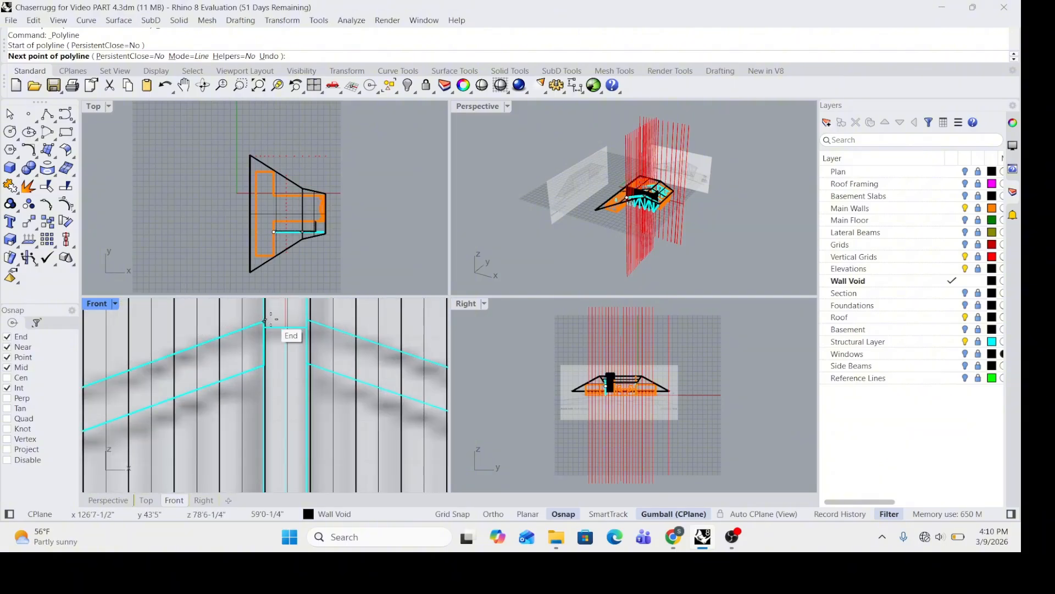
pyautogui.scroll(2, 277, 318)
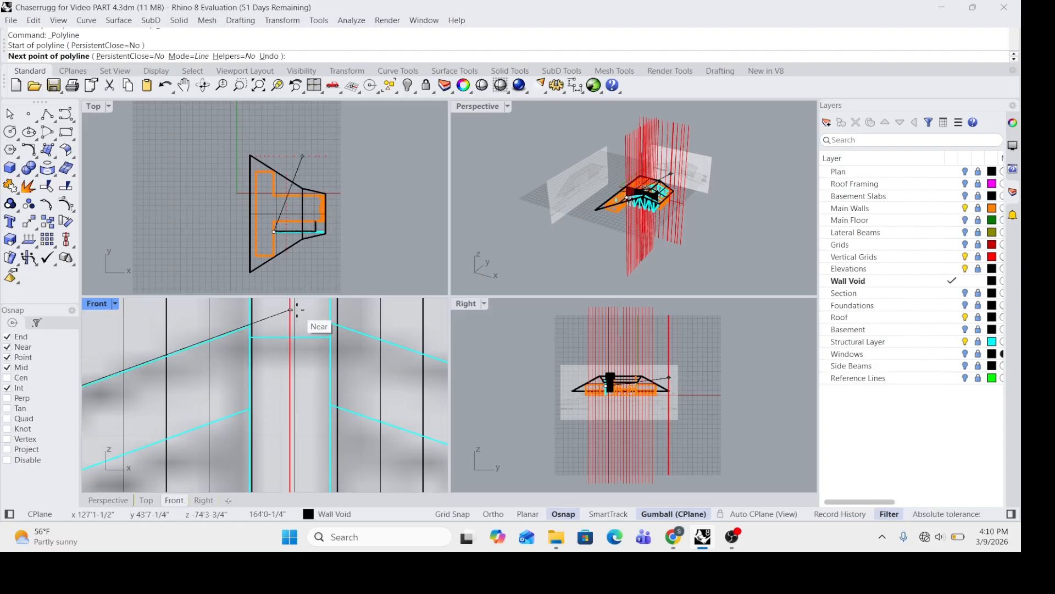
pyautogui.scroll(2, 291, 311)
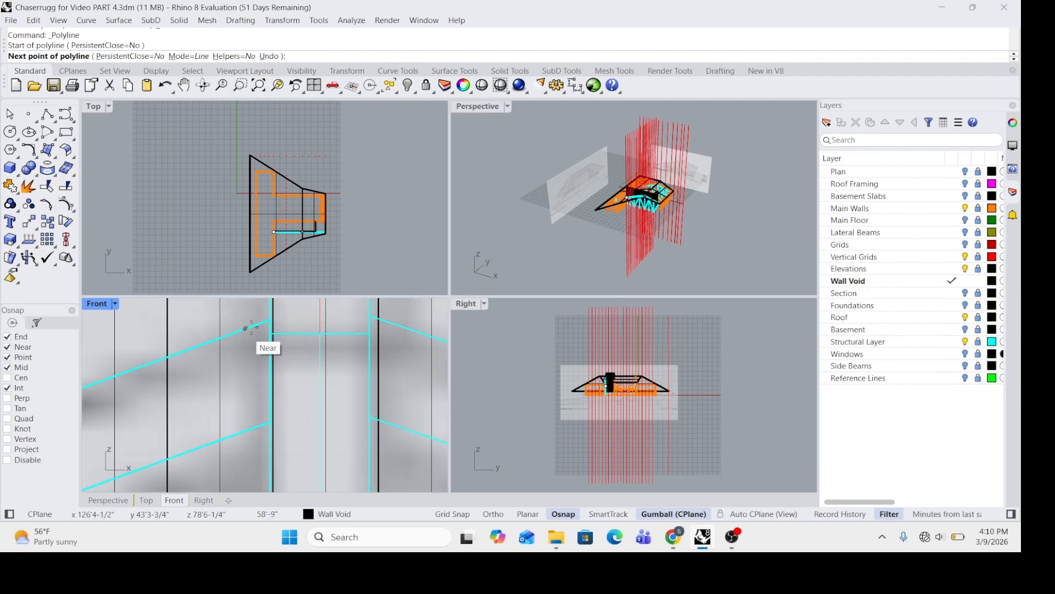
pyautogui.click(268, 318)
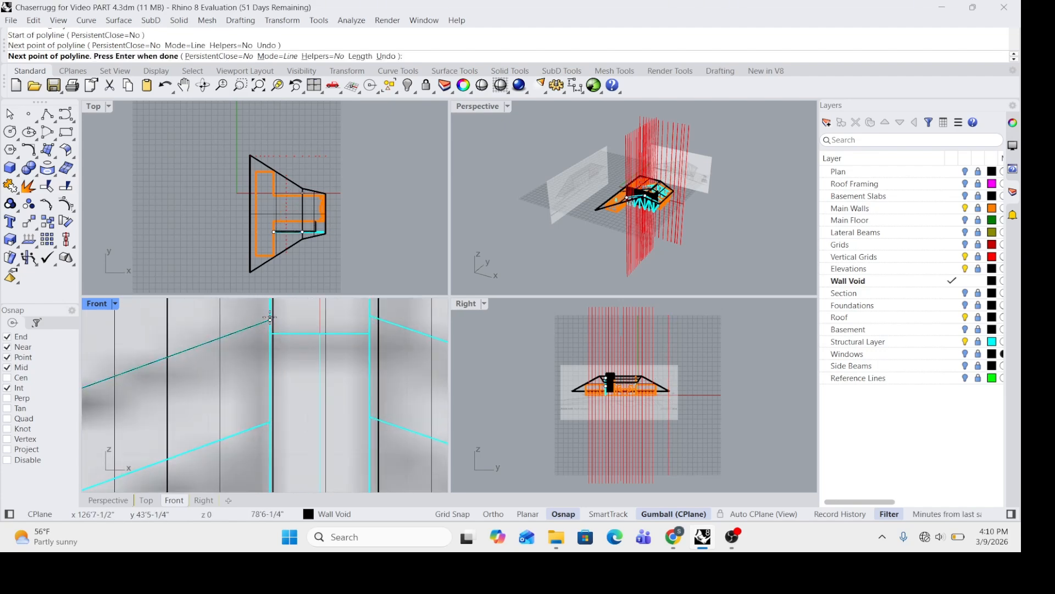
pyautogui.press('Return')
pyautogui.scroll(-5, 398, 430)
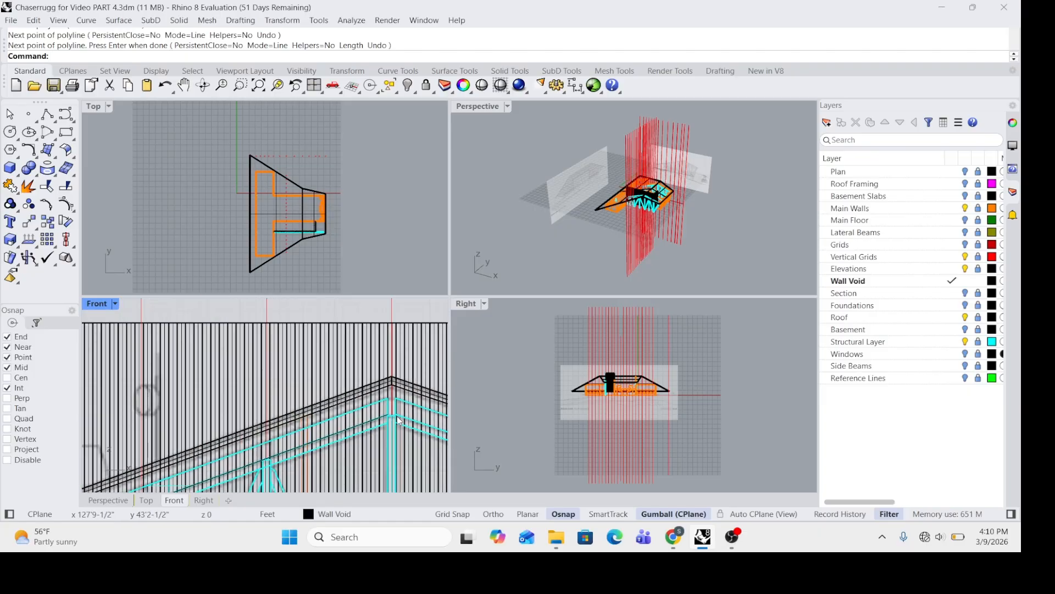
# Step: Draw a second polyline in the maximized Front view along the short slope's lower chord top edge, from the overhanging wall end to the ridge post
pyautogui.doubleClick(96, 304)
pyautogui.scroll(-3, 495, 330)
pyautogui.scroll(5, 543, 330)
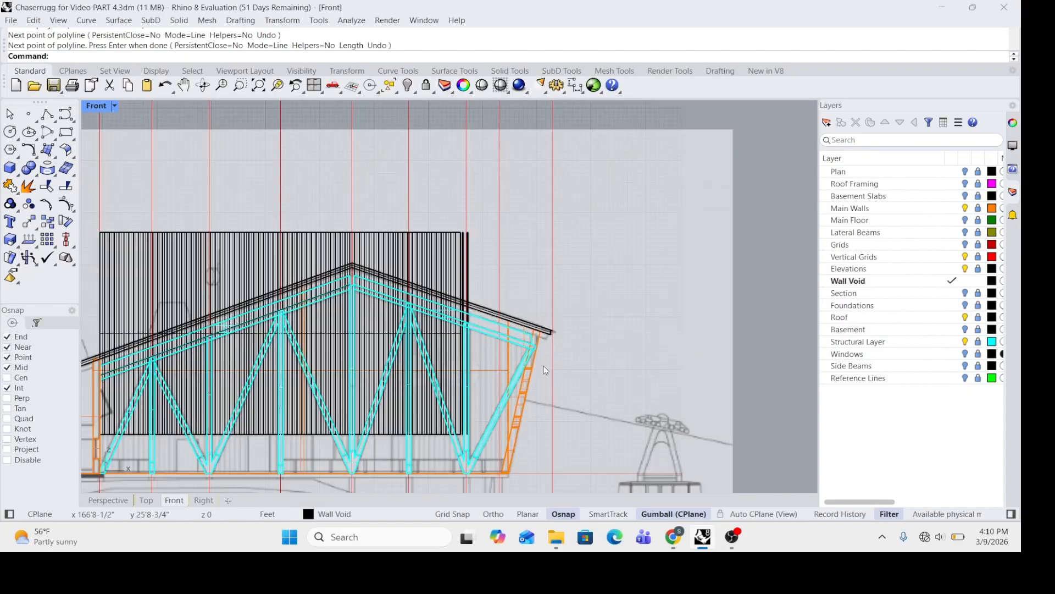
pyautogui.scroll(2, 542, 270)
pyautogui.press('Return')
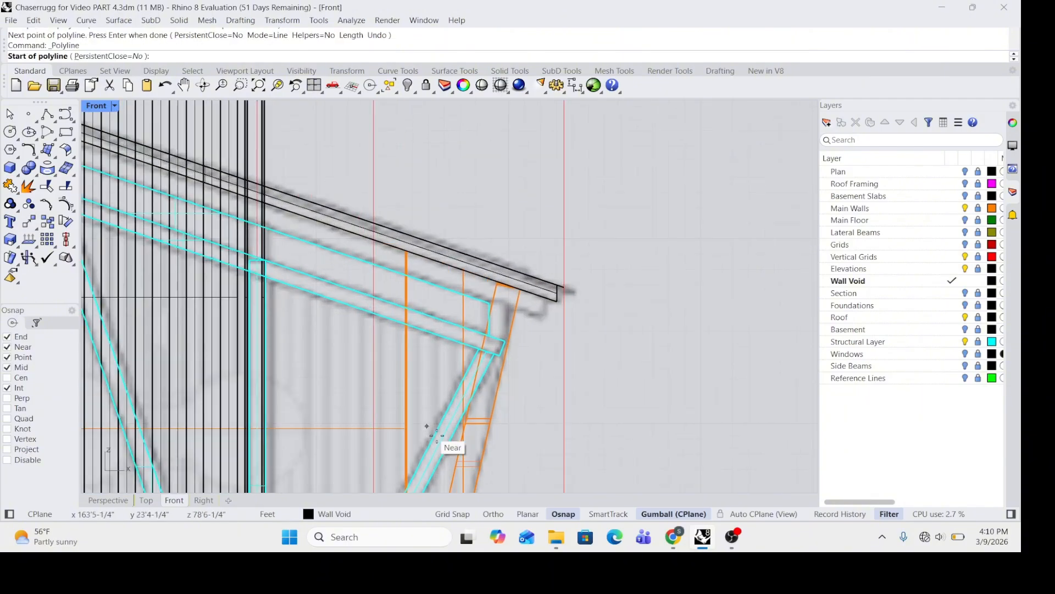
pyautogui.scroll(2, 492, 313)
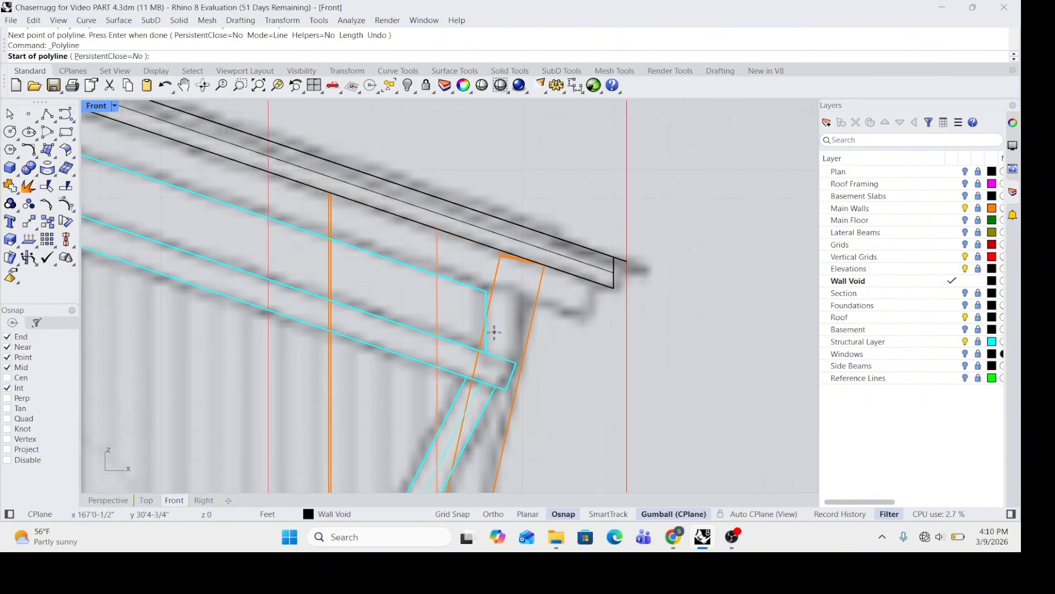
pyautogui.click(515, 361)
pyautogui.scroll(-3, 497, 358)
pyautogui.scroll(-3, 496, 352)
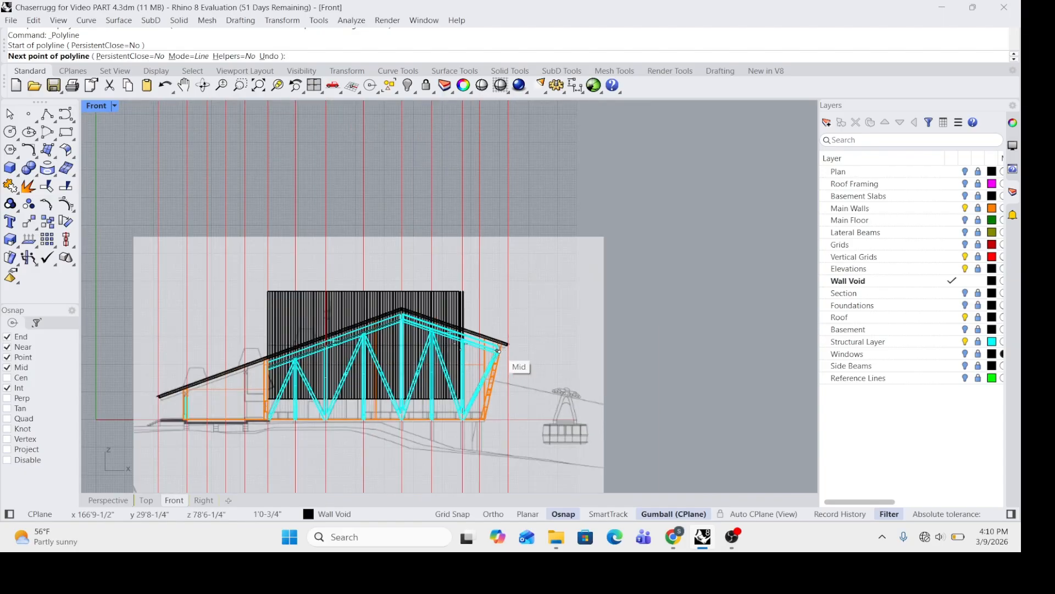
pyautogui.scroll(5, 448, 349)
pyautogui.scroll(3, 227, 247)
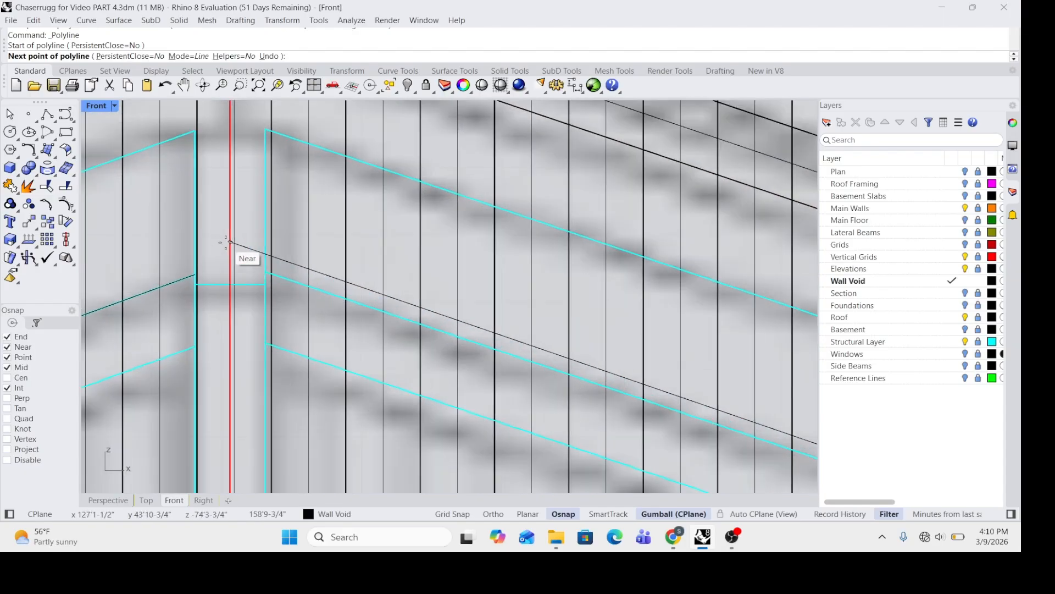
pyautogui.click(266, 271)
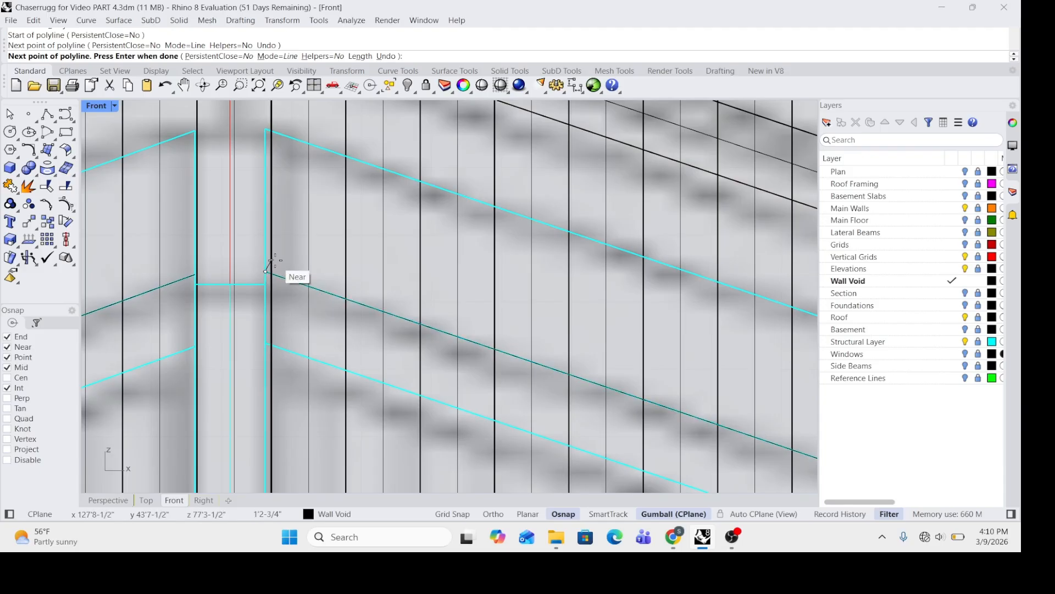
pyautogui.press('Return')
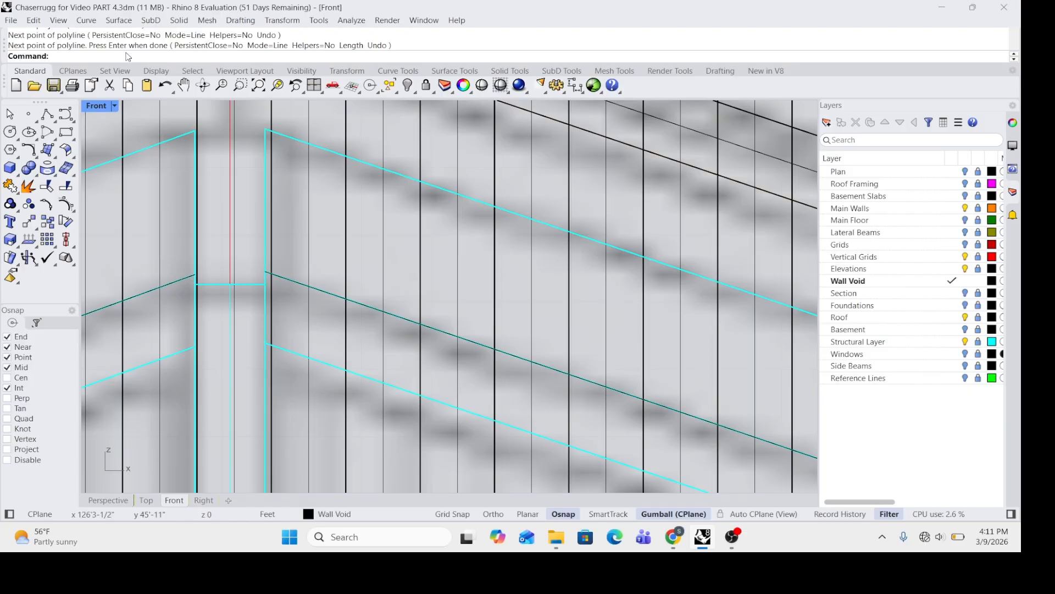
# Step: Extend the short slope's line past the ridge post's centreline with Extend, using both slope lines as boundaries
pyautogui.write('R')
pyautogui.press('BackSpace')
pyautogui.write('Extend')
pyautogui.press('Return')
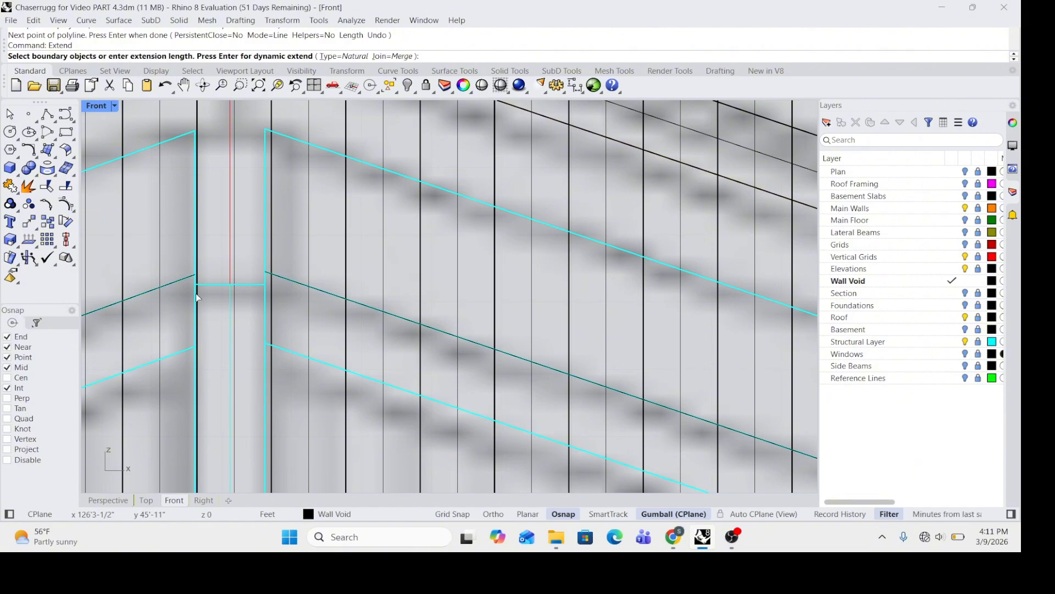
pyautogui.click(178, 280)
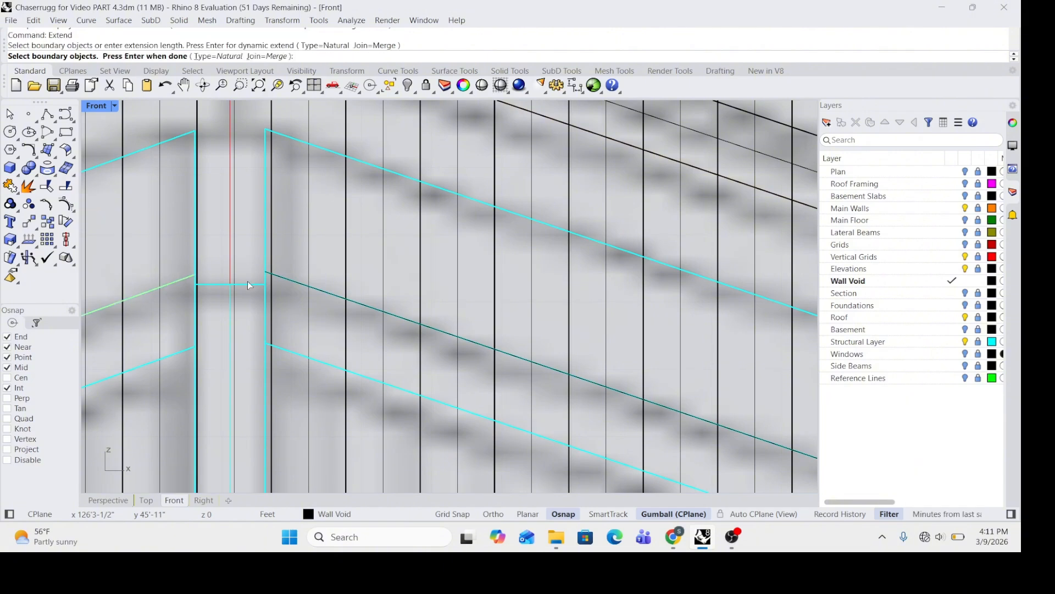
pyautogui.click(289, 279)
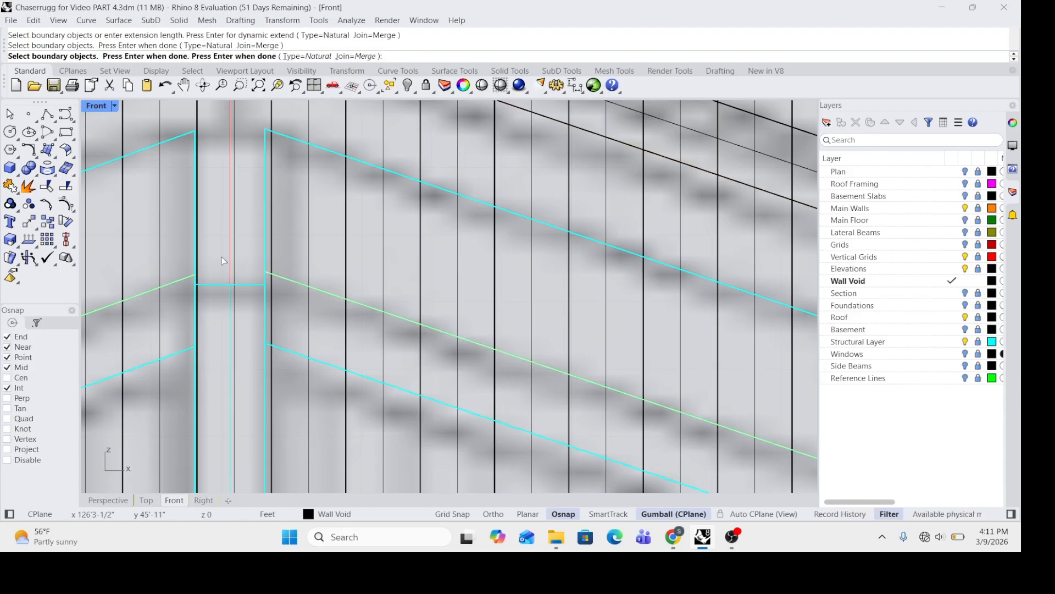
pyautogui.press('Return')
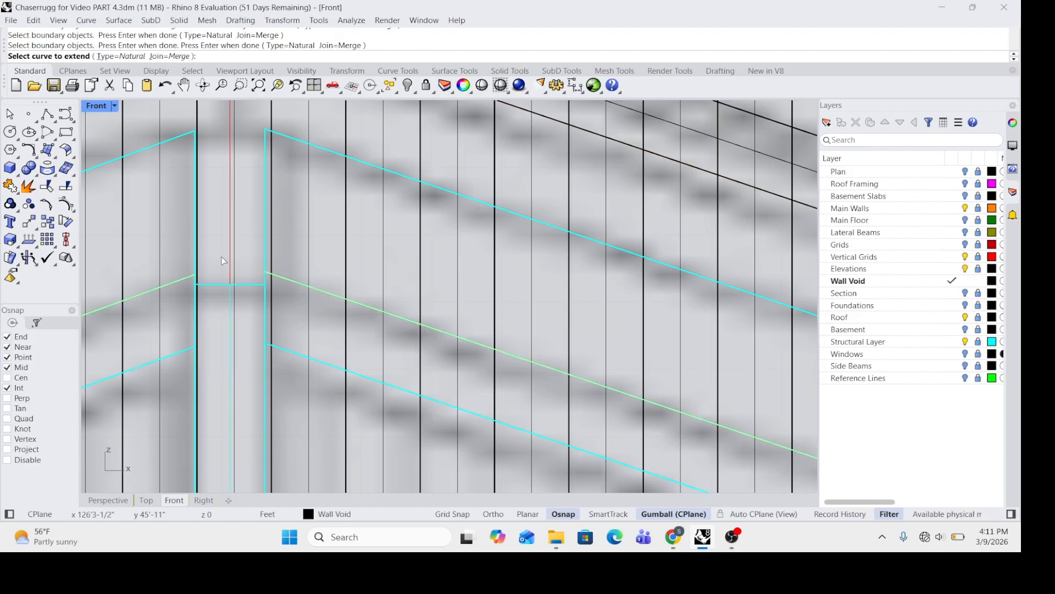
pyautogui.click(282, 277)
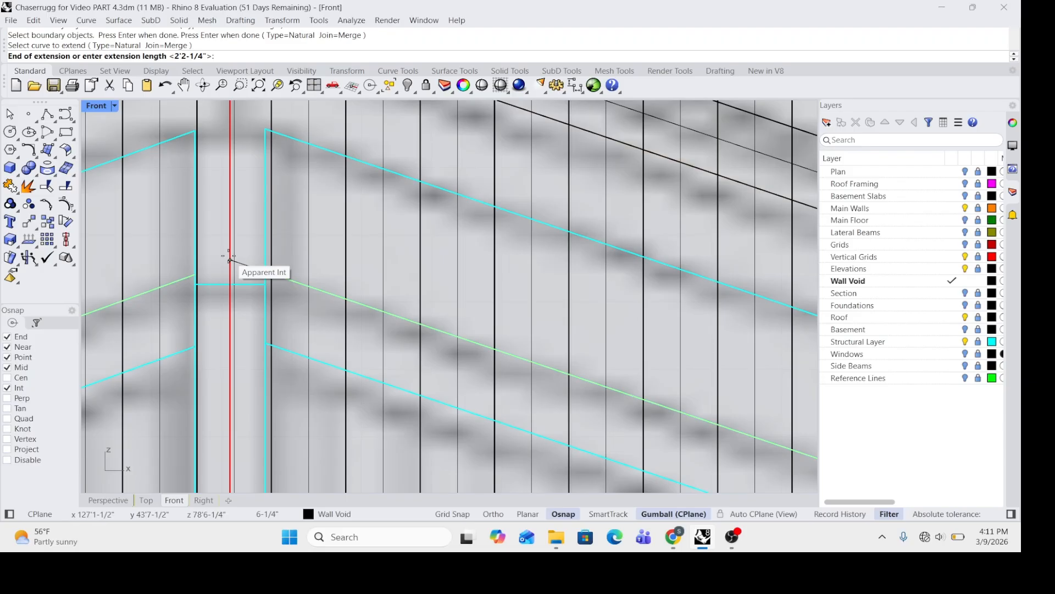
pyautogui.click(216, 246)
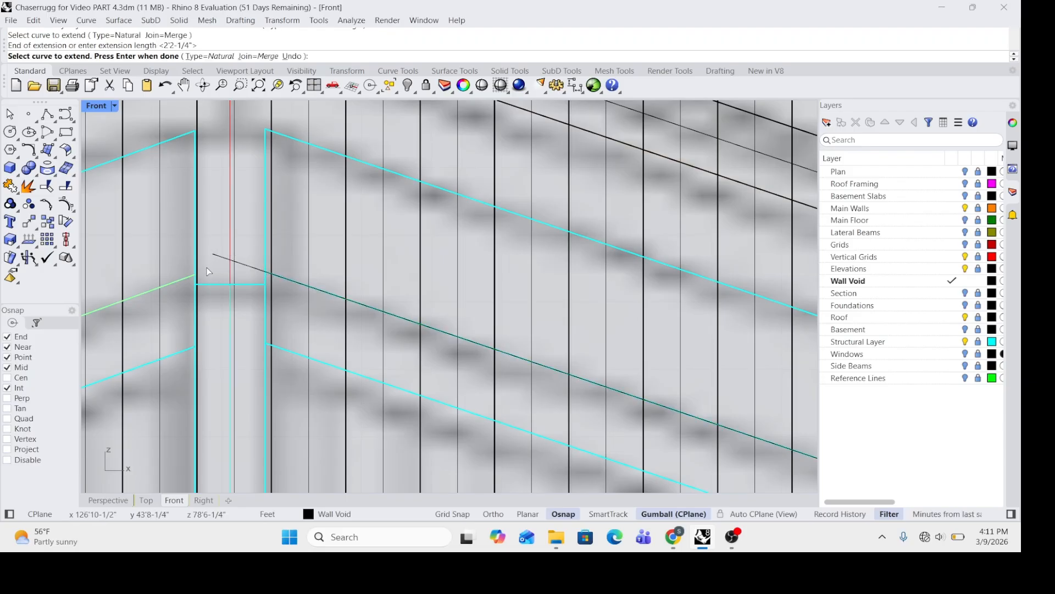
# Step: Try to extend the long slope's line from the ridge post's edge, and end the Extend command
pyautogui.click(179, 278)
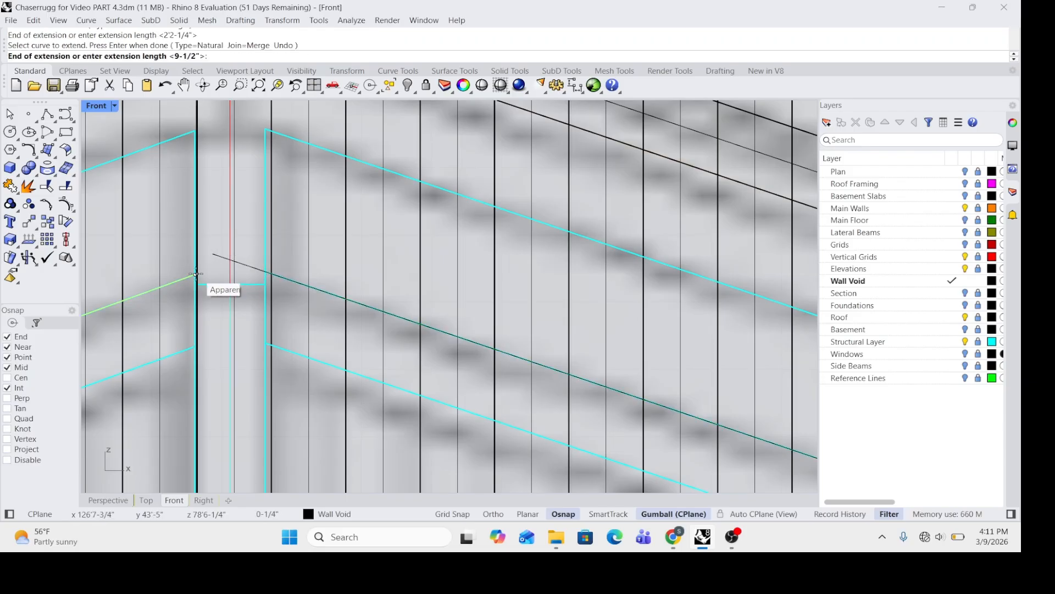
pyautogui.click(197, 277)
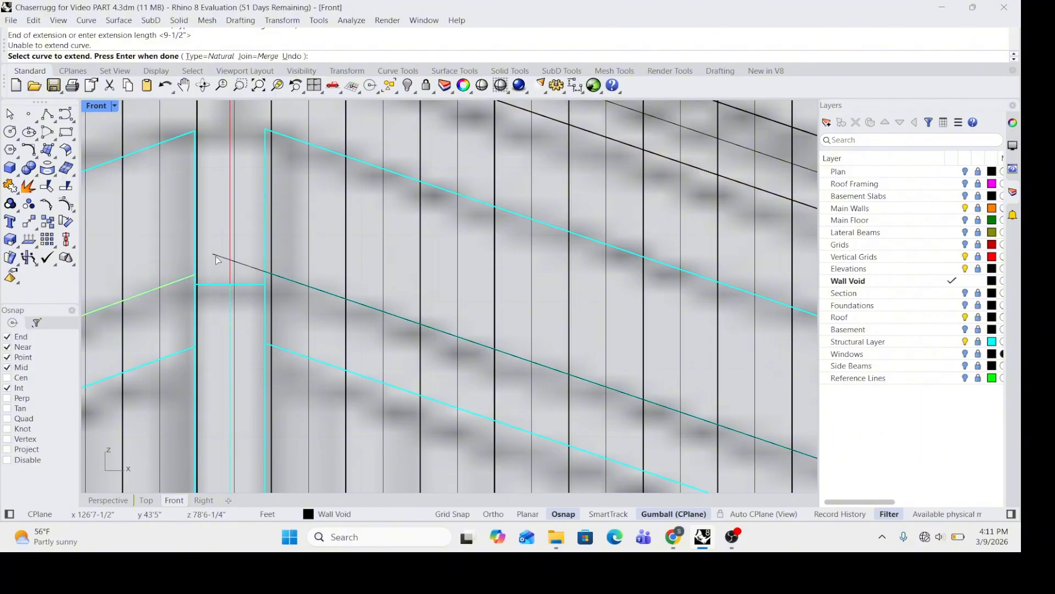
pyautogui.scroll(4, 200, 278)
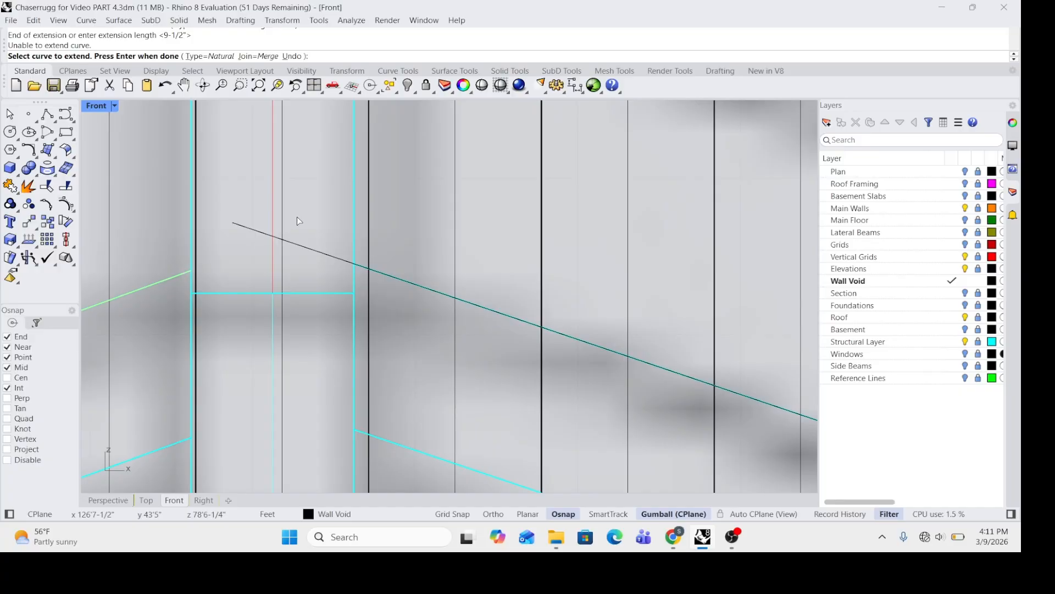
pyautogui.scroll(-5, 297, 221)
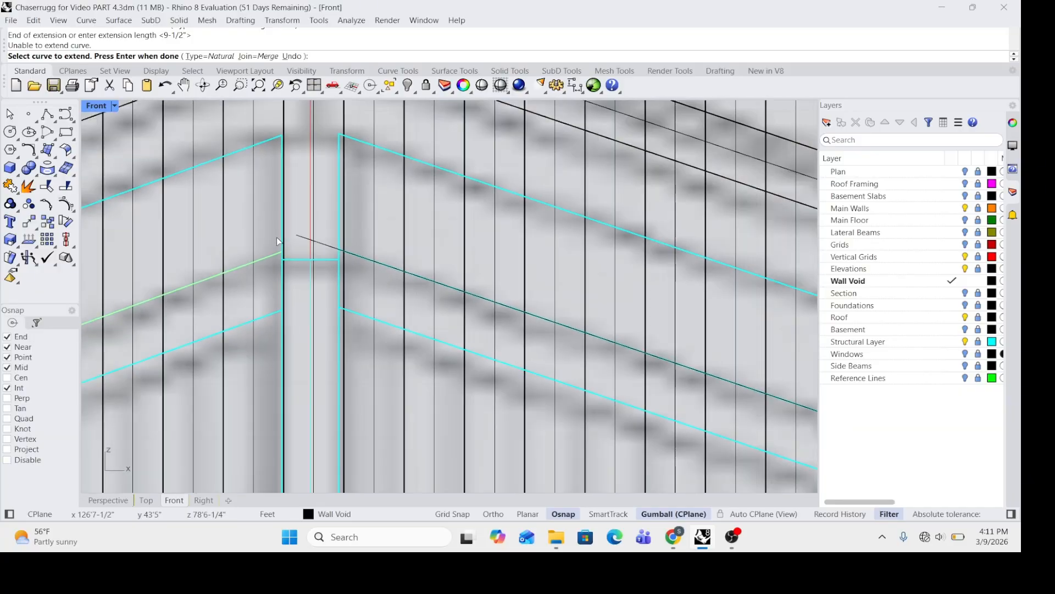
pyautogui.press('Return')
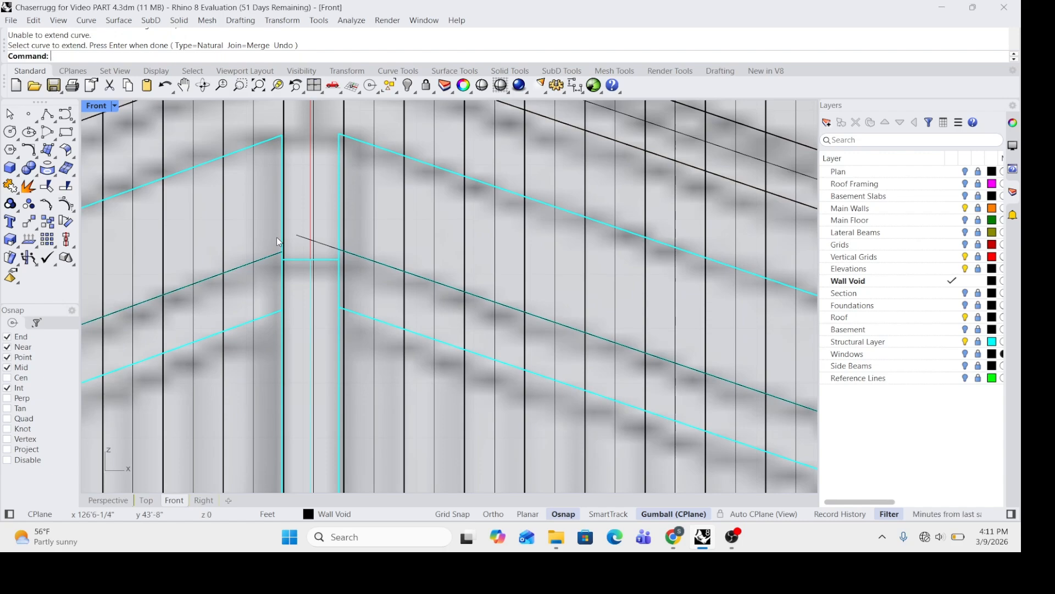
# Step: Extend the long slope's line up to the short slope's line at the ridge, using the short slope's line as boundary
pyautogui.write('Extend')
pyautogui.press('Return')
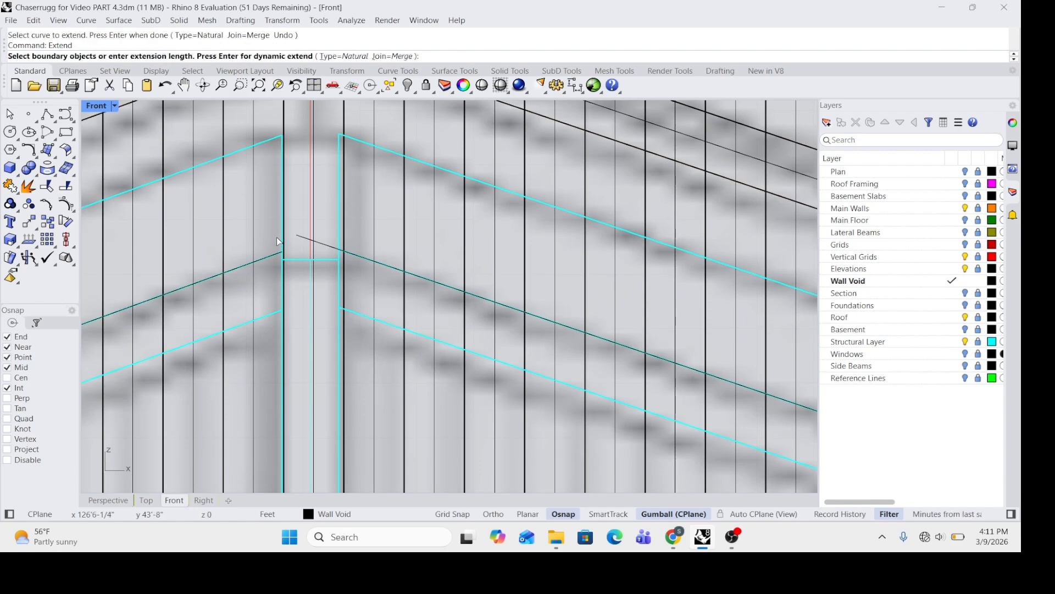
pyautogui.click(323, 245)
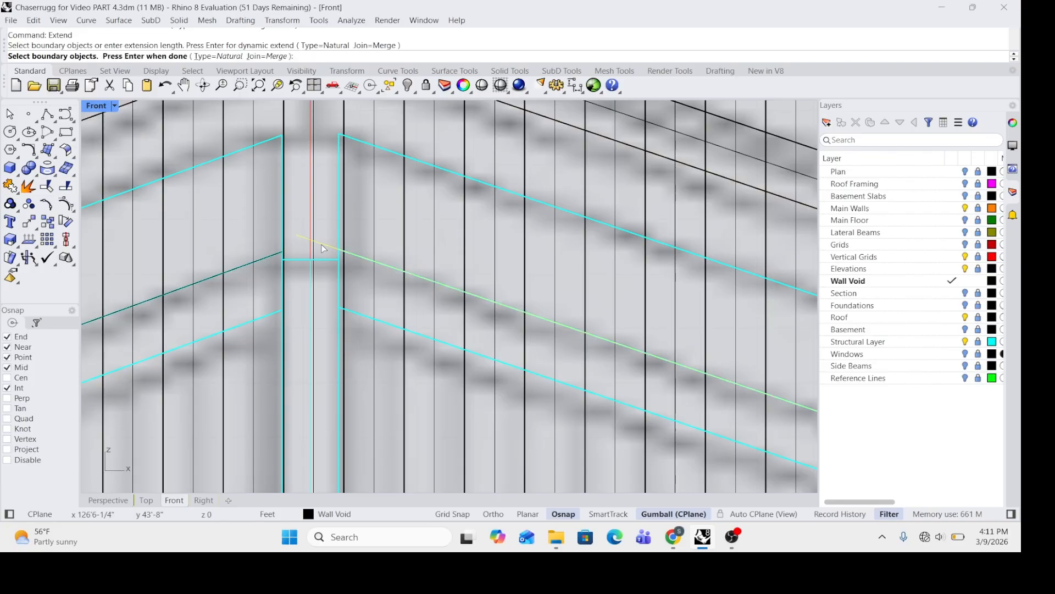
pyautogui.press('Return')
pyautogui.click(263, 264)
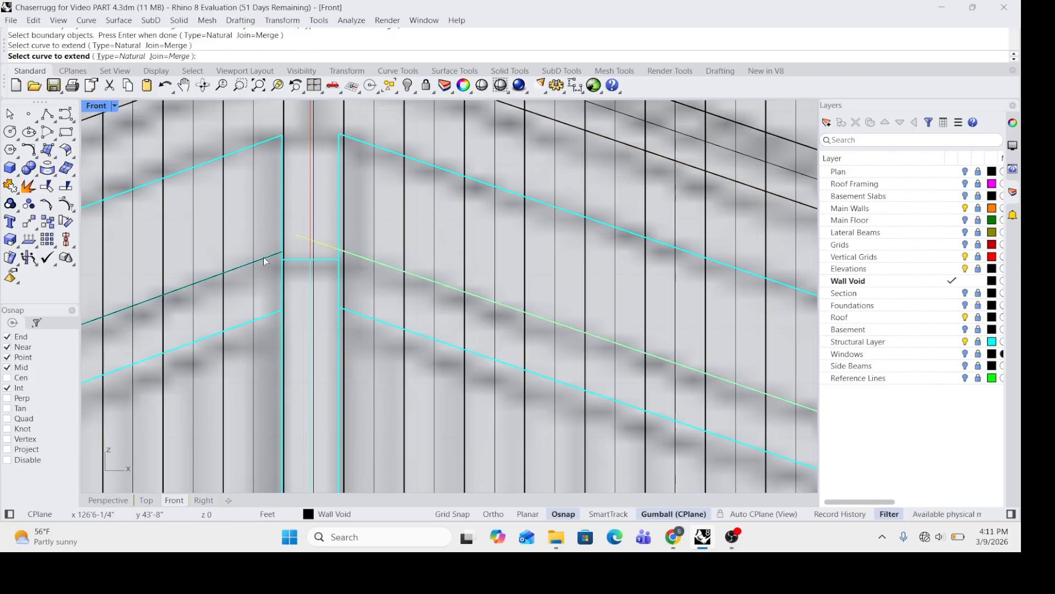
pyautogui.scroll(5, 316, 225)
pyautogui.scroll(1, 305, 254)
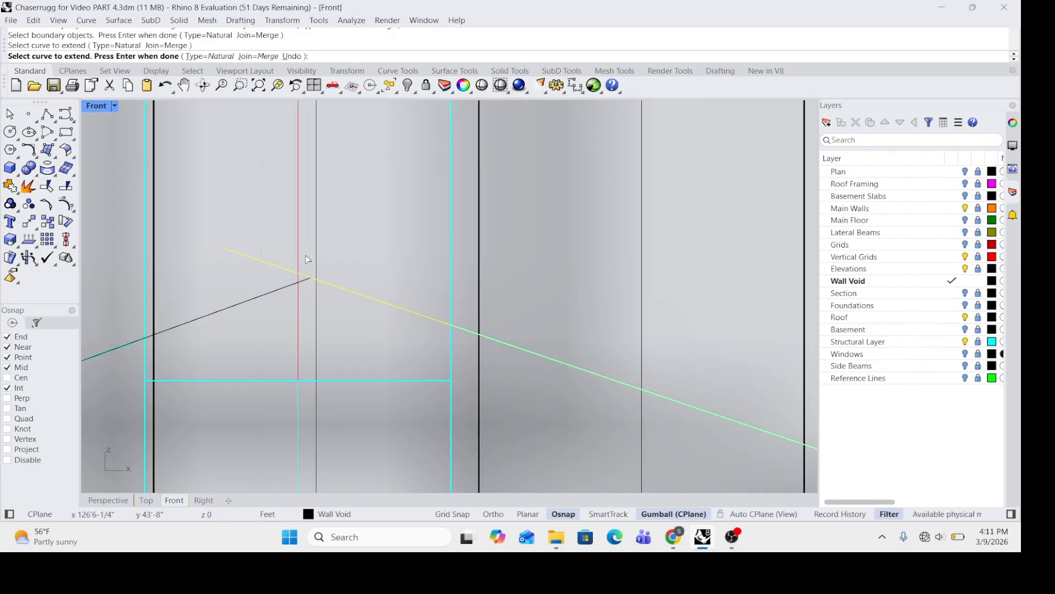
pyautogui.press('Return')
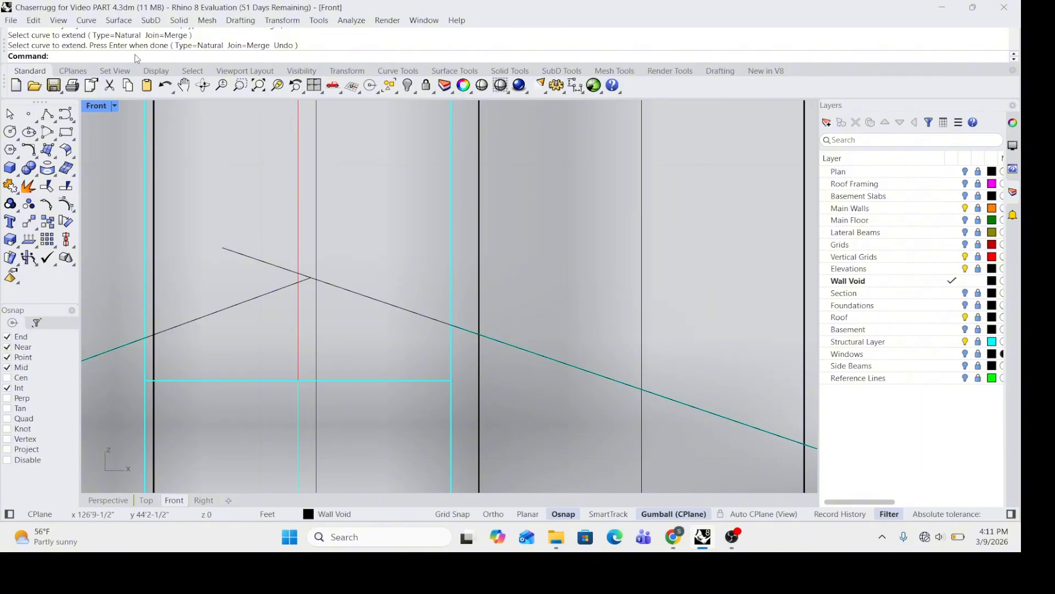
# Step: Trim off the short slope line's overhang past the ridge, using the long slope's line as the cutting object
pyautogui.write('Trim')
pyautogui.press('Return')
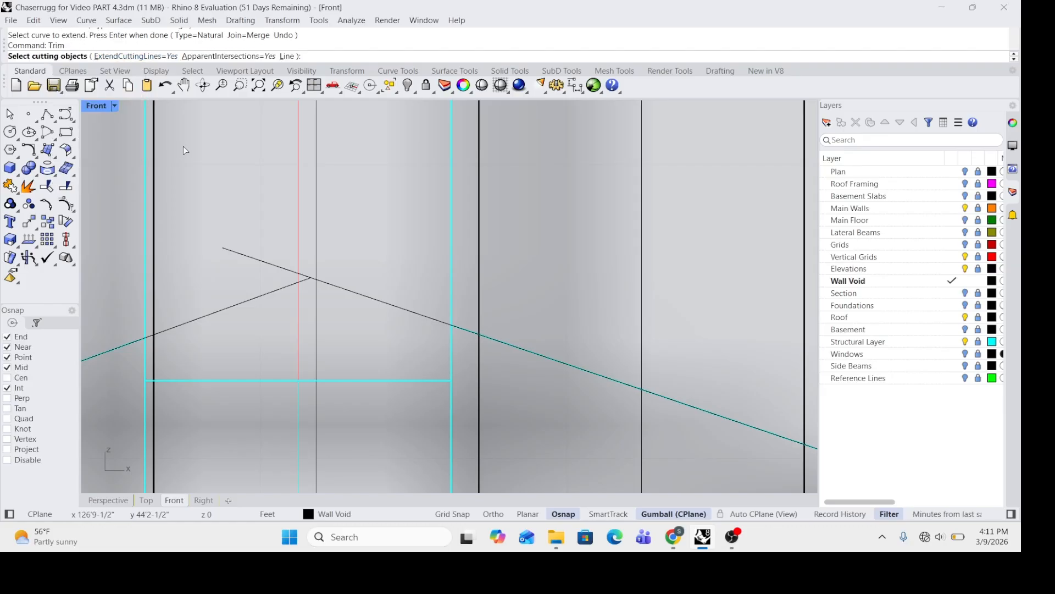
pyautogui.click(271, 294)
pyautogui.press('Return')
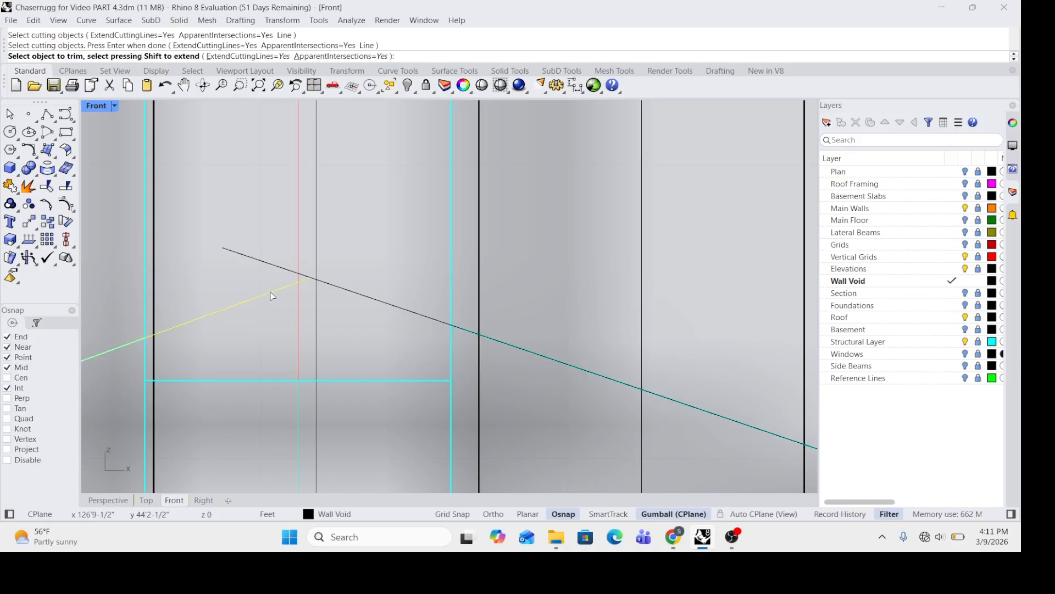
pyautogui.click(261, 263)
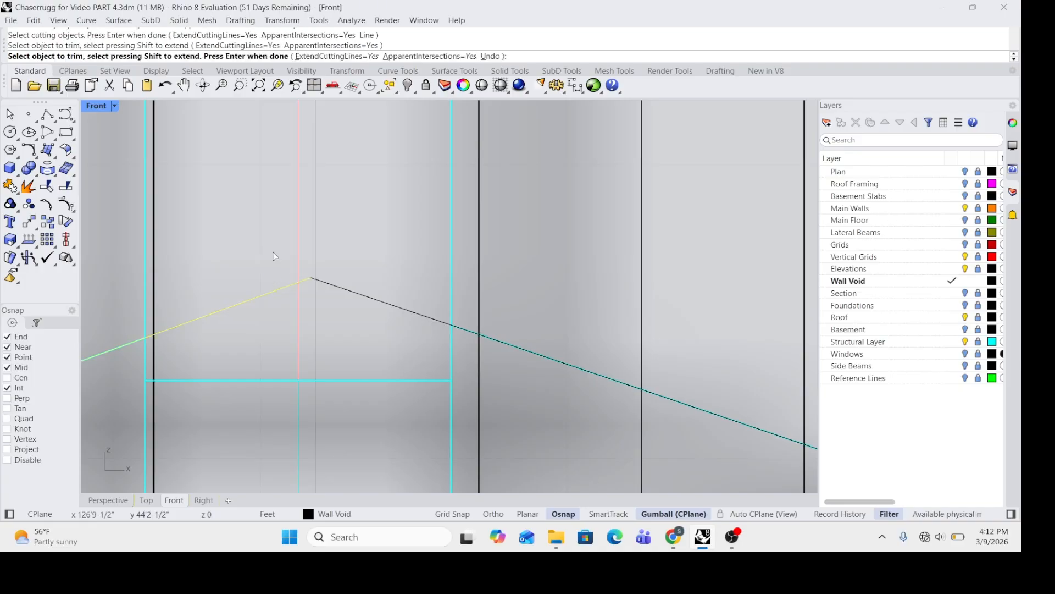
pyautogui.press('Return')
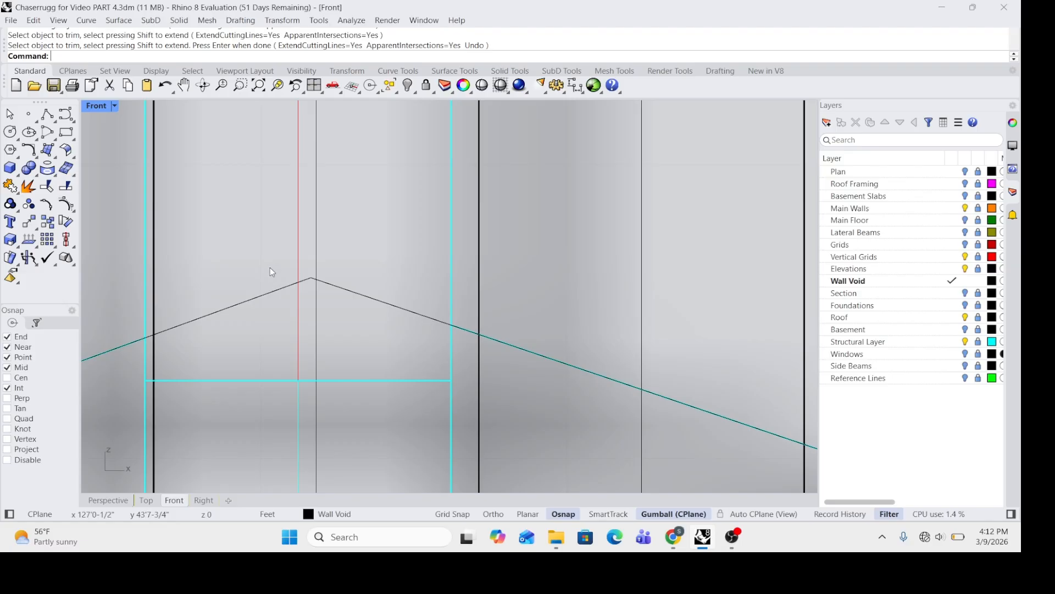
# Step: Join the two slope lines at the ridge into one curve
pyautogui.write('join')
pyautogui.press('Return')
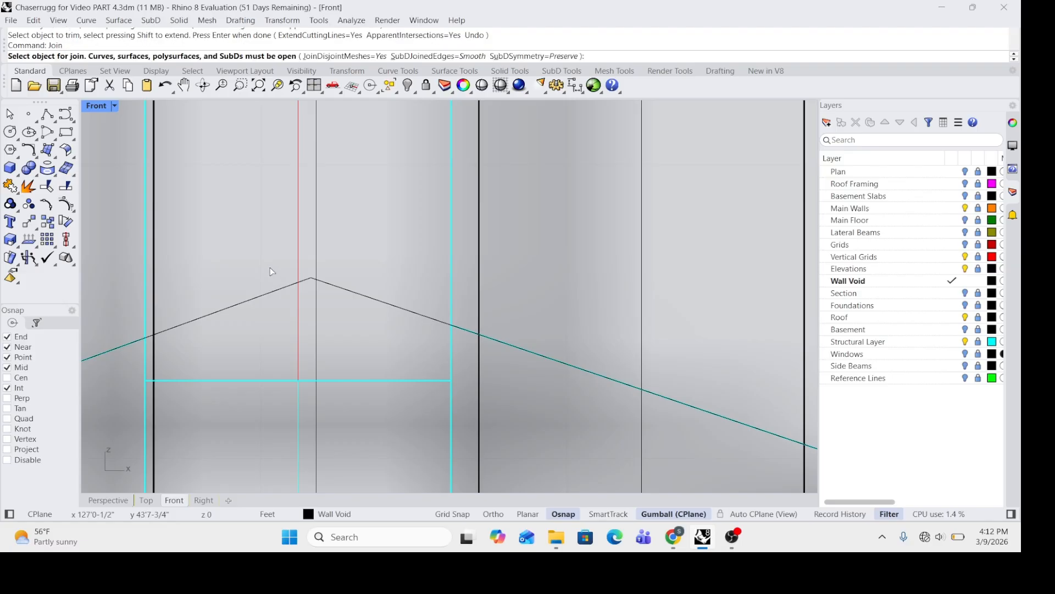
pyautogui.click(266, 294)
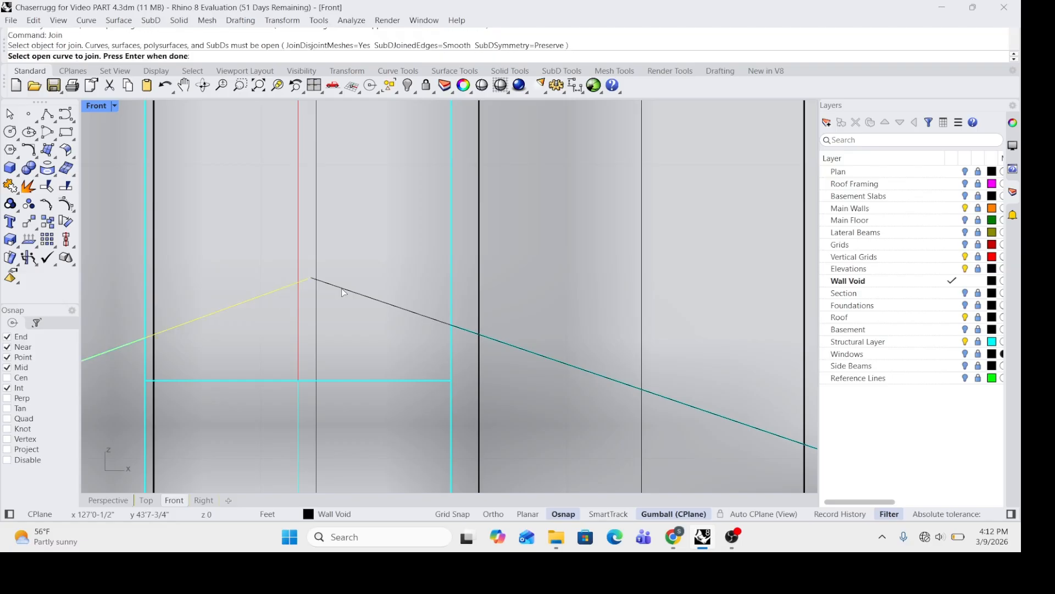
pyautogui.click(341, 288)
pyautogui.scroll(-5, 352, 280)
pyautogui.press('Return')
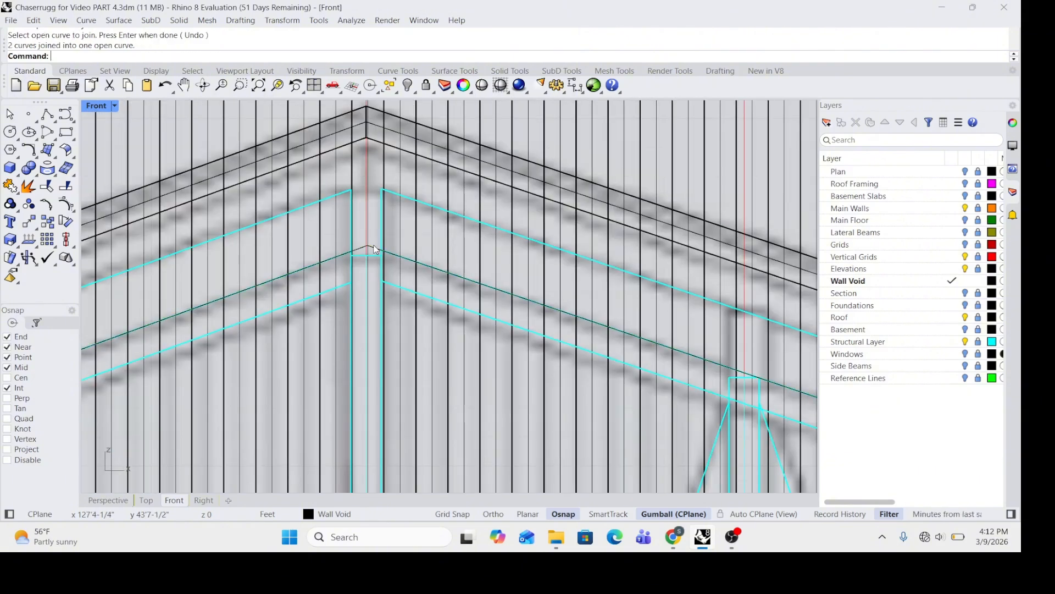
# Step: Extrude the joined ridge-shaped curve vertically upward in the Front view, ending just below the truss's upper chord edge
pyautogui.click(345, 253)
pyautogui.scroll(-5, 366, 253)
pyautogui.scroll(-5, 366, 254)
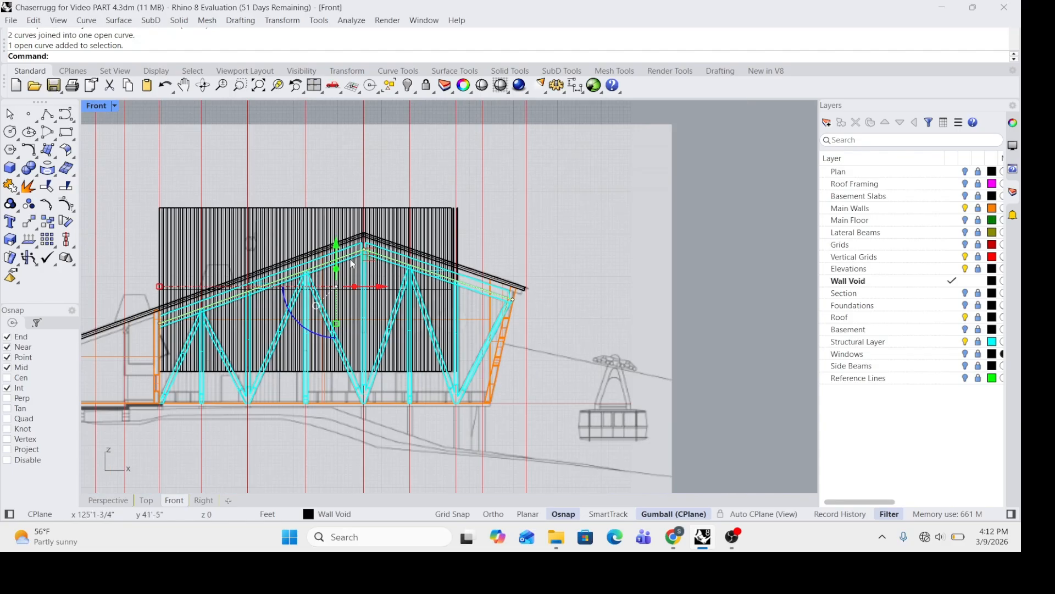
pyautogui.scroll(3, 343, 264)
pyautogui.scroll(2, 343, 264)
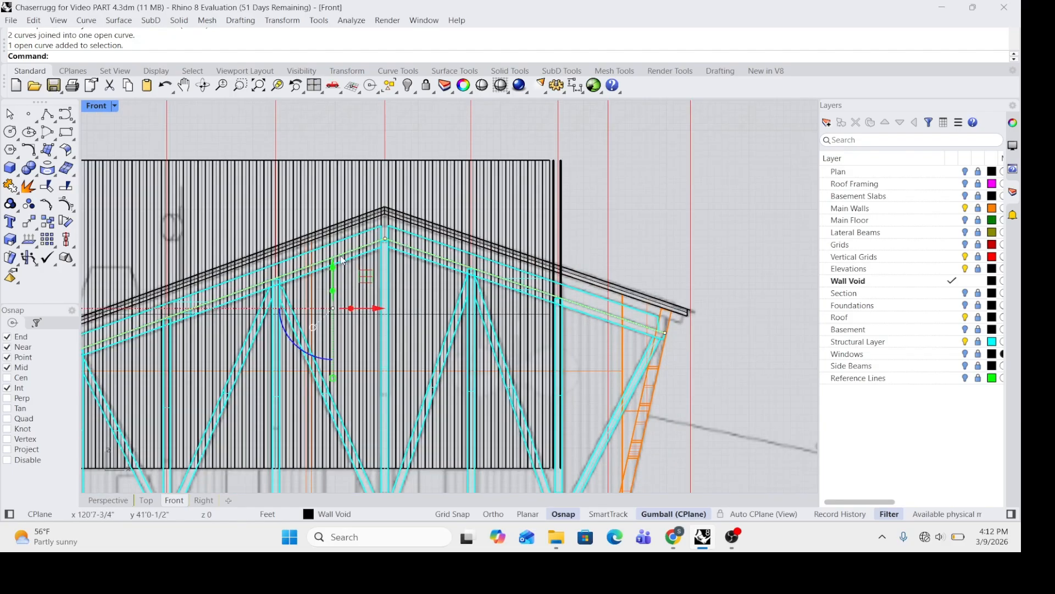
pyautogui.scroll(2, 342, 258)
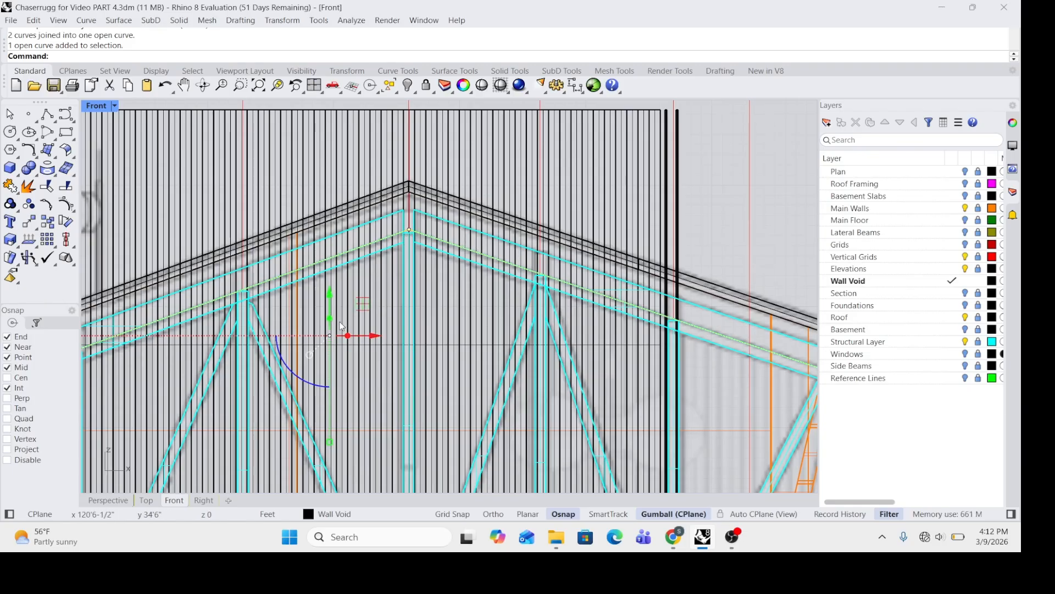
pyautogui.scroll(2, 314, 324)
pyautogui.scroll(1, 353, 321)
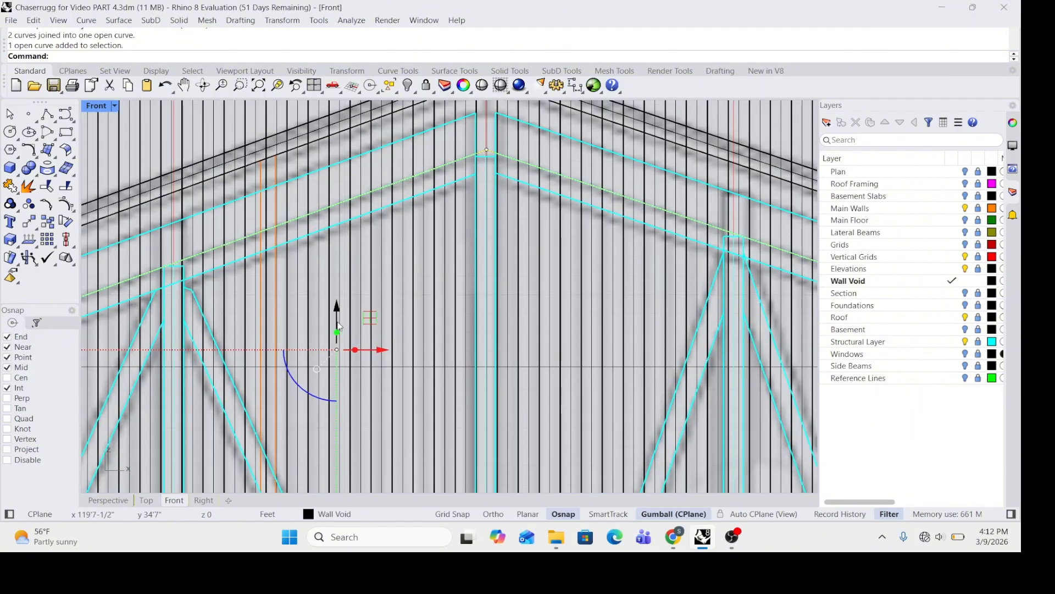
pyautogui.moveTo(337, 333); pyautogui.dragTo(338, 305)
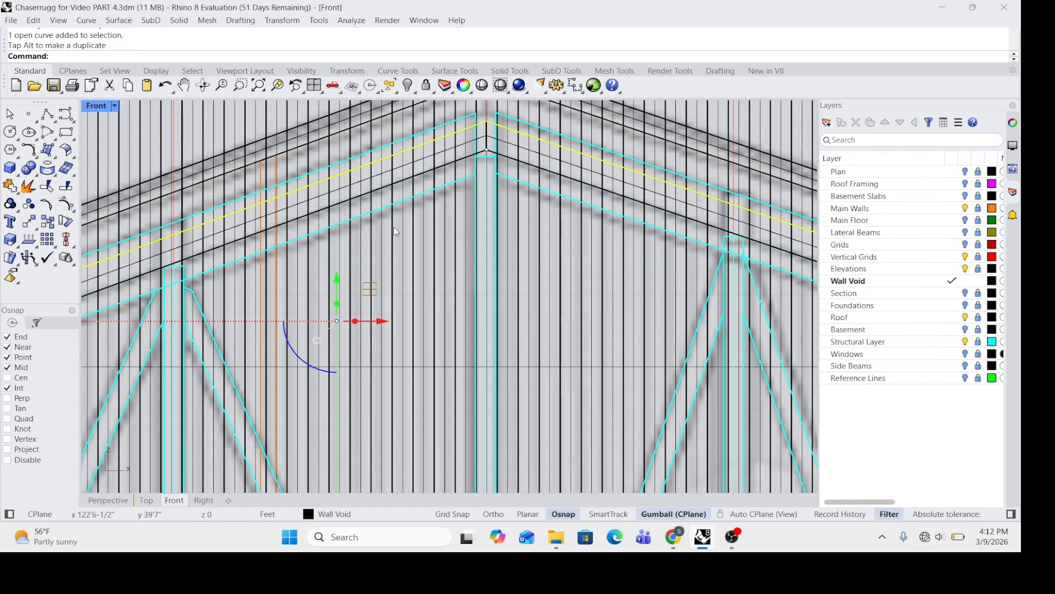
pyautogui.click(404, 238)
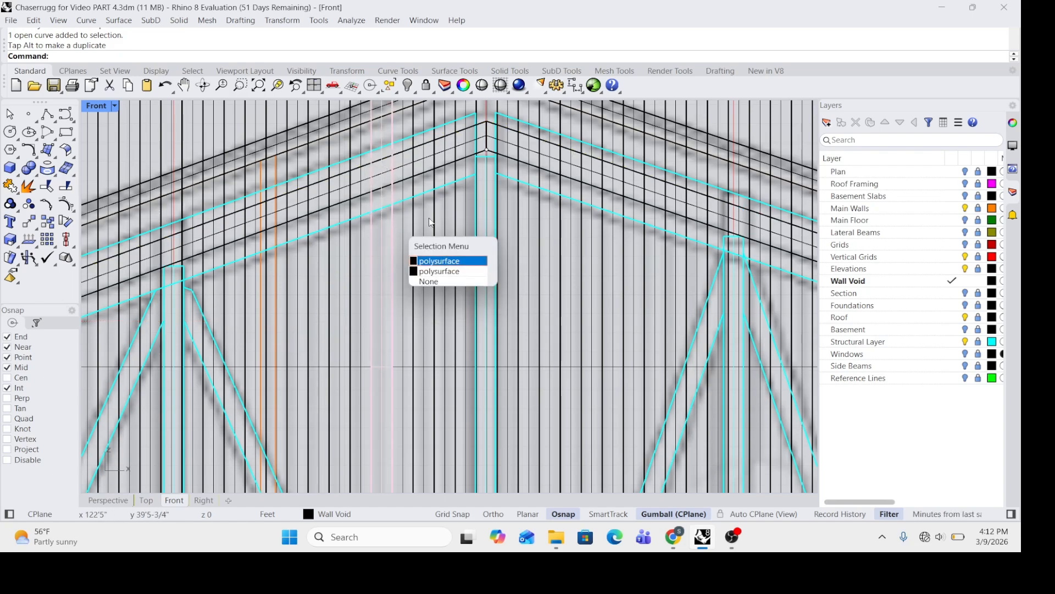
pyautogui.click(429, 280)
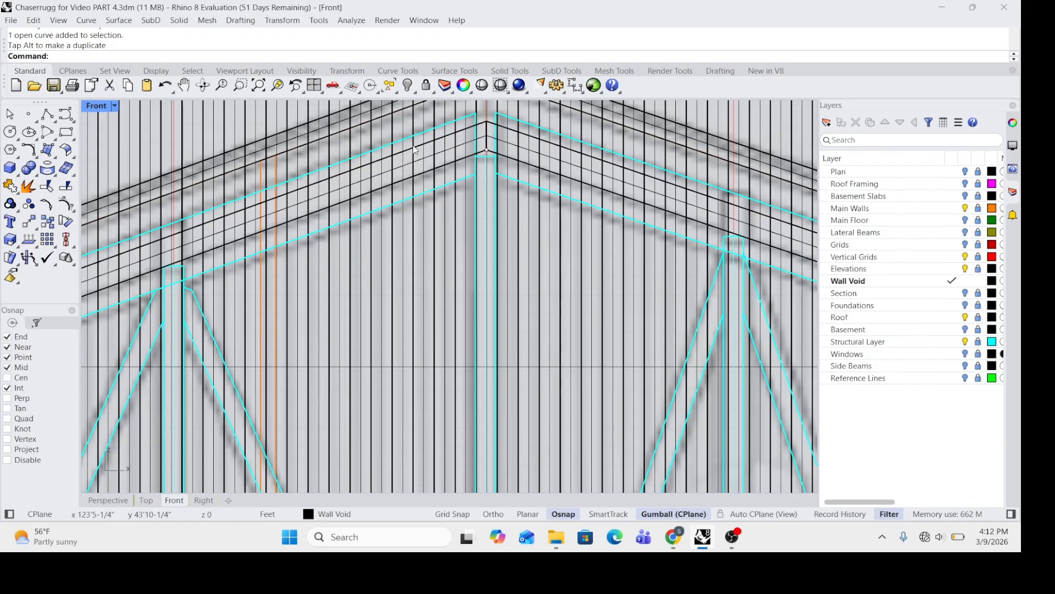
pyautogui.scroll(2, 413, 145)
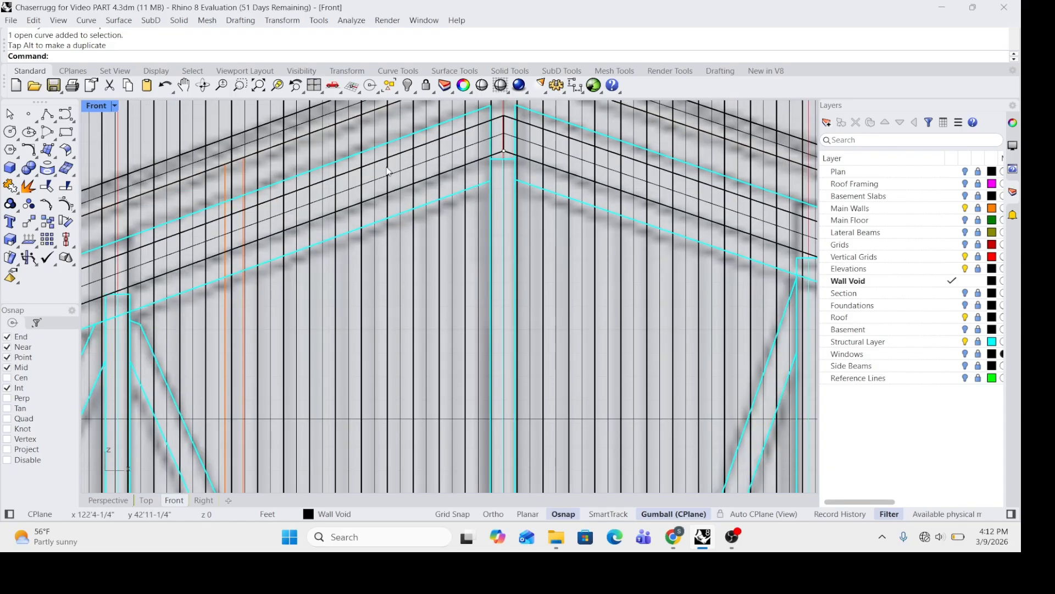
pyautogui.scroll(1, 386, 171)
pyautogui.click(405, 176)
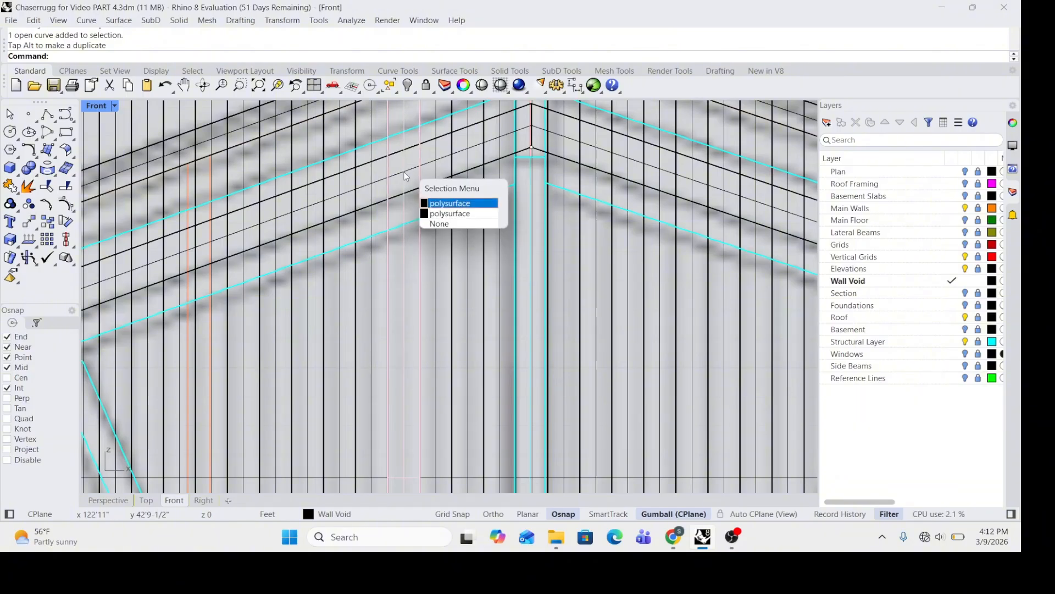
pyautogui.click(440, 214)
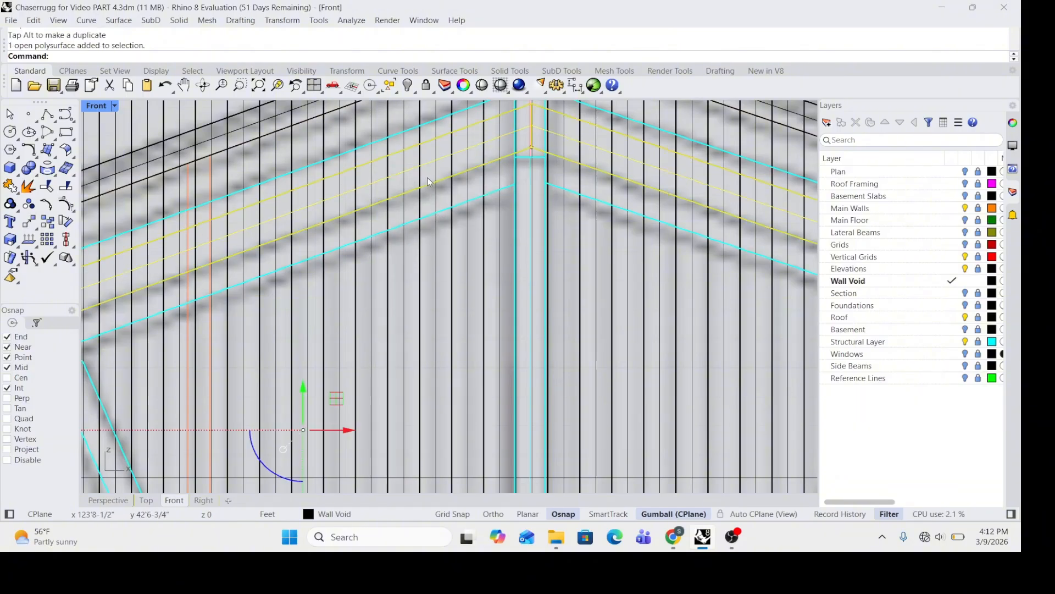
pyautogui.scroll(1, 427, 177)
pyautogui.click(434, 240)
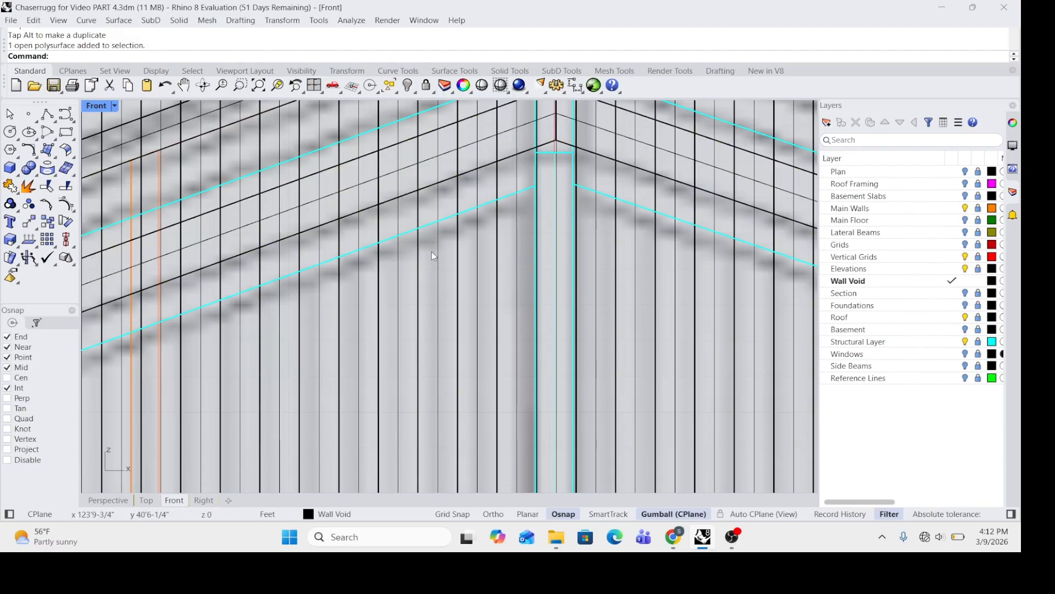
# Step: Extrude the ridge-shaped surface horizontally in the Top view into a solid, out from the truss to about the long wall's end
pyautogui.click(393, 194)
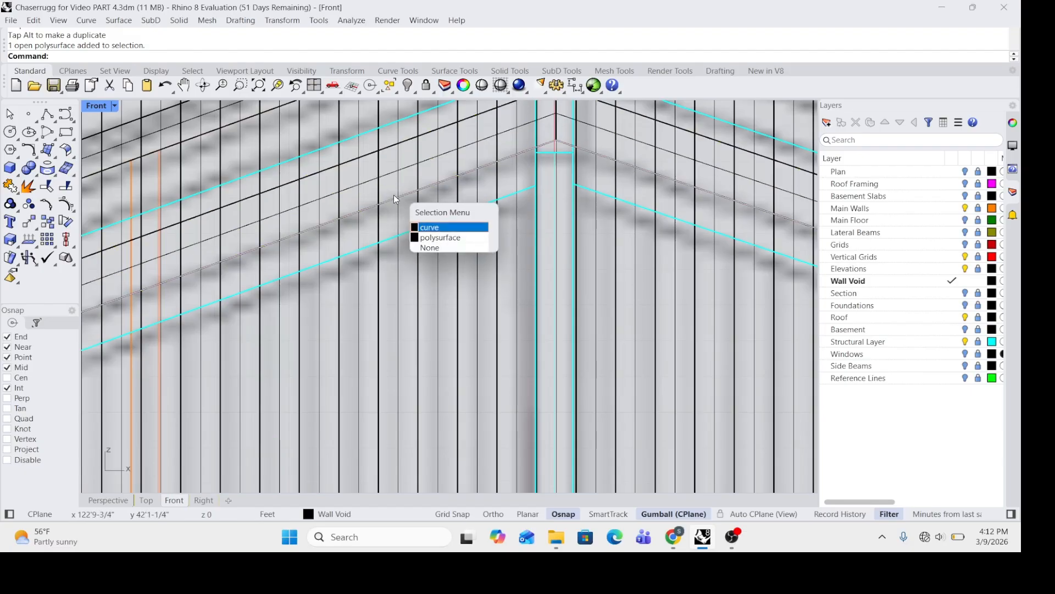
pyautogui.click(446, 238)
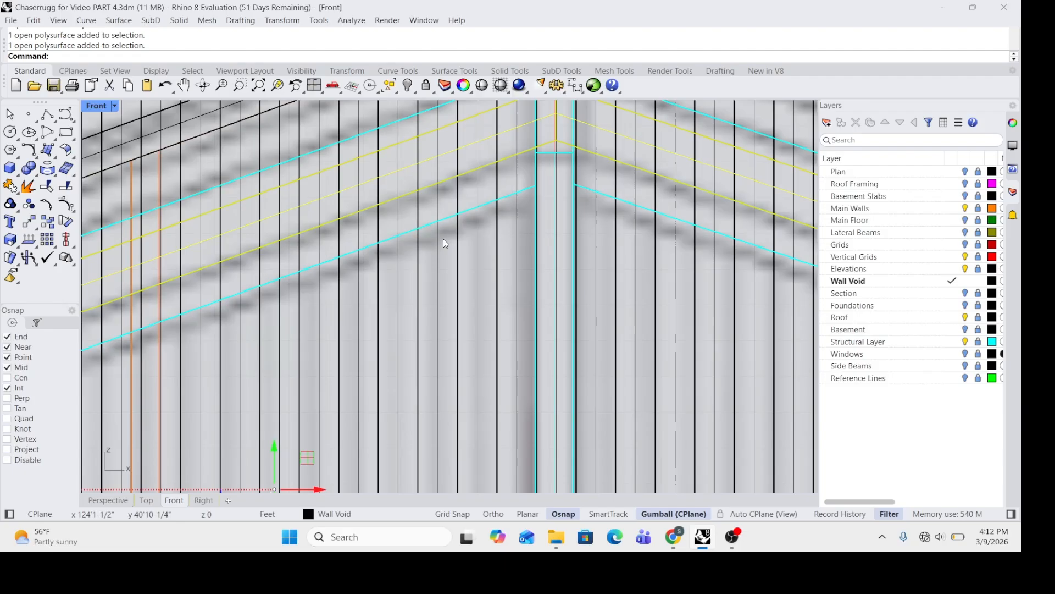
pyautogui.doubleClick(97, 106)
pyautogui.scroll(5, 299, 217)
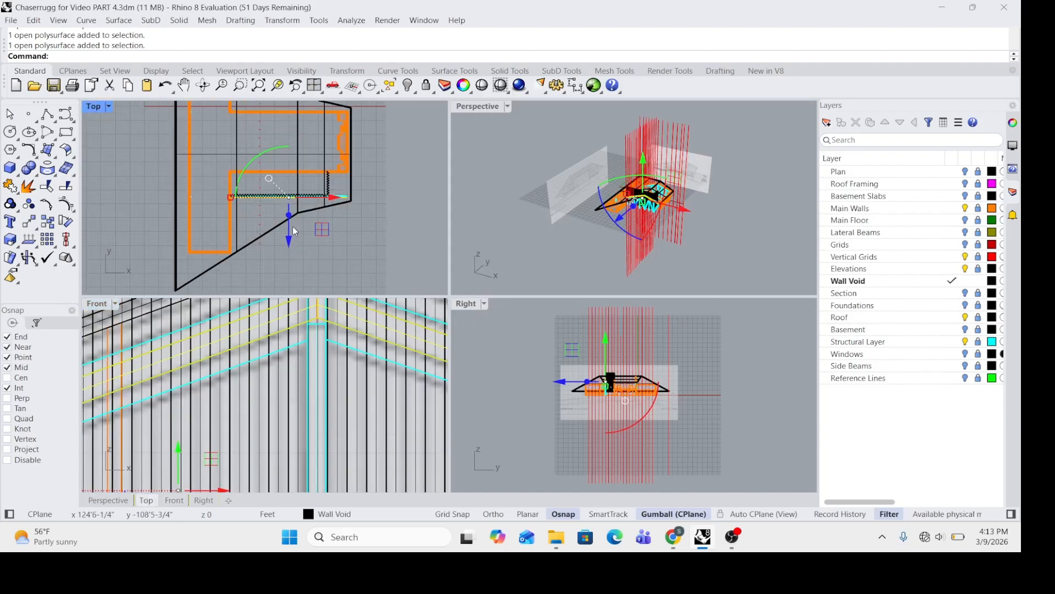
pyautogui.moveTo(292, 216); pyautogui.dragTo(293, 275)
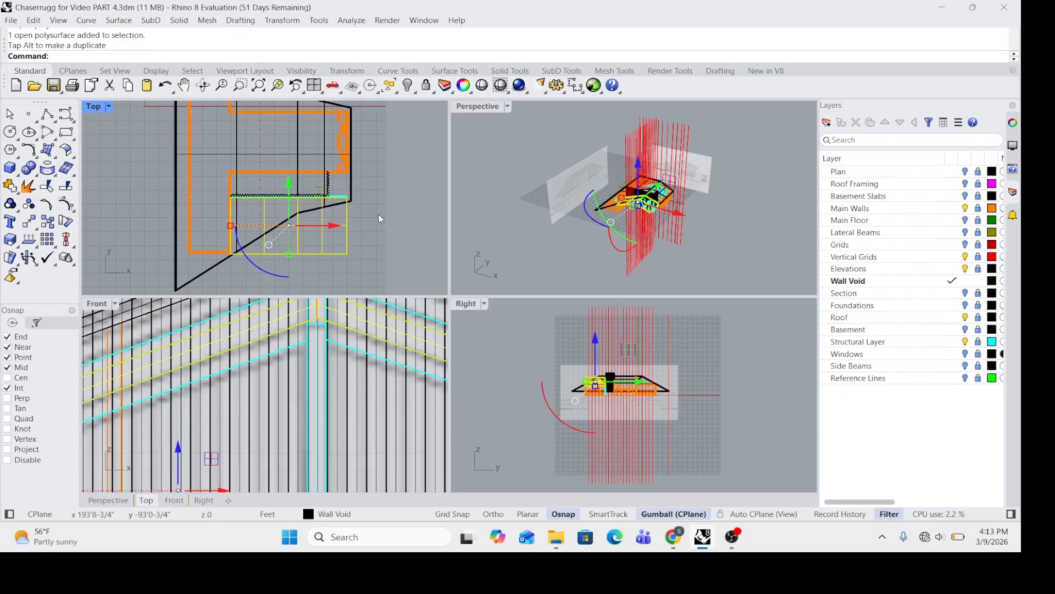
# Step: Move the ridge-shaped solid back in the Top view so it passes completely through the rows of cladding strips
pyautogui.click(404, 212)
pyautogui.click(328, 255)
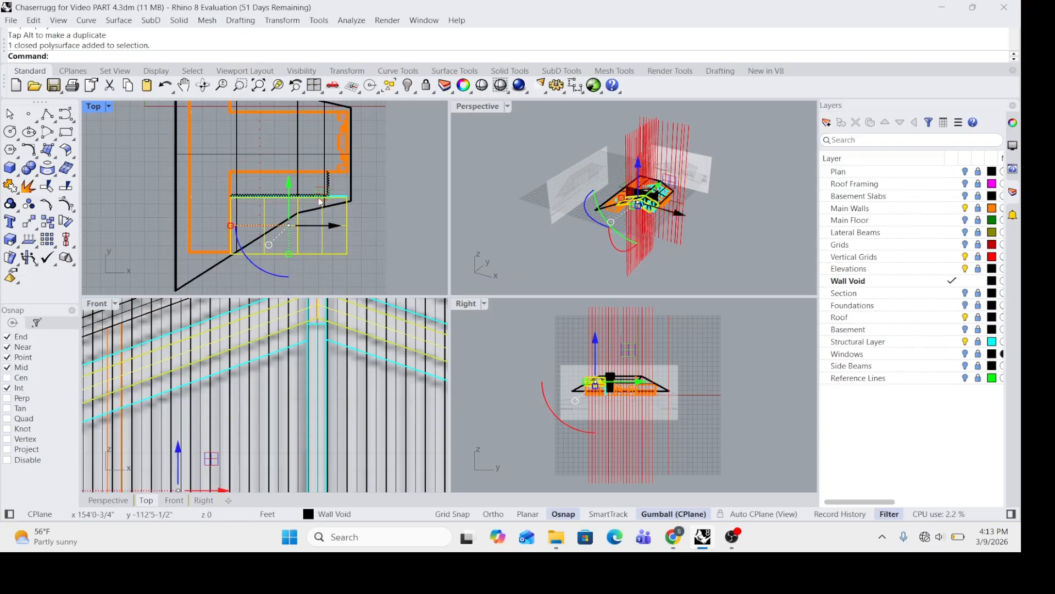
pyautogui.moveTo(323, 233); pyautogui.dragTo(322, 193)
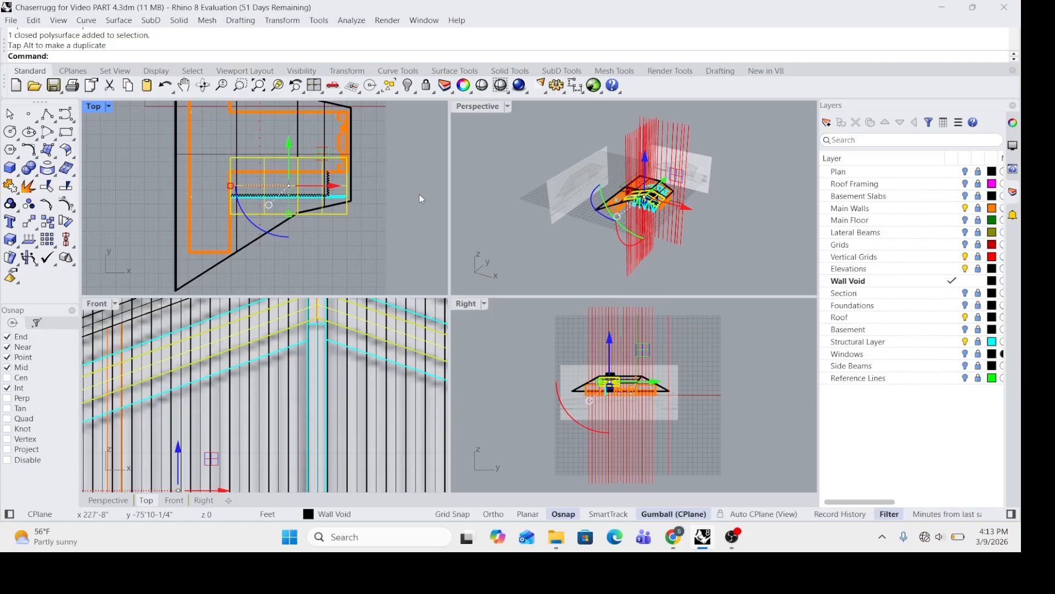
pyautogui.scroll(-1, 395, 209)
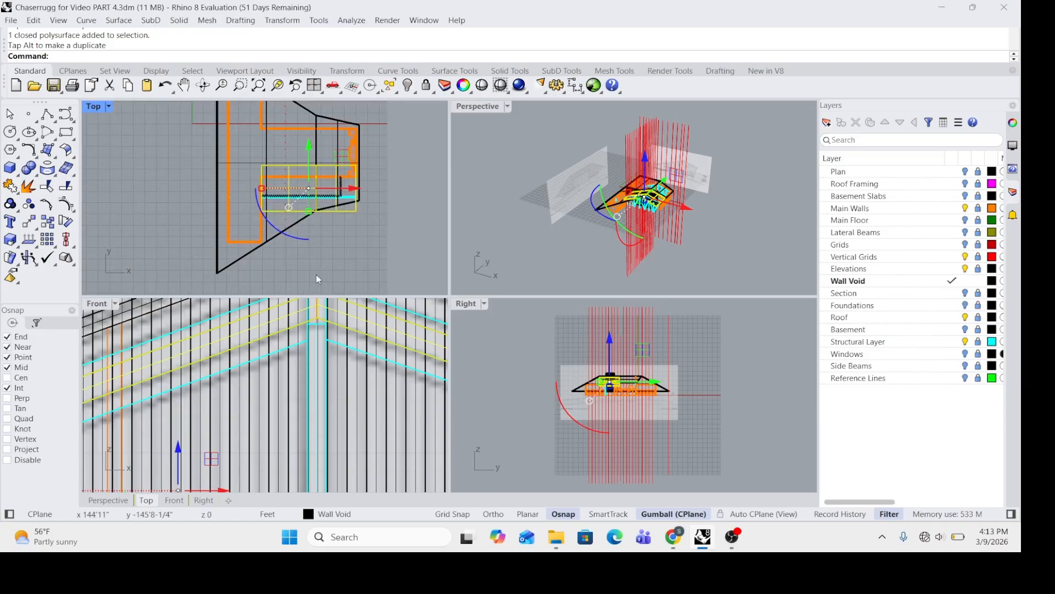
# Step: Boolean-subtract the ridge-shaped solid from all the cladding strips in the Front view, deleting the input and the cutter
pyautogui.click(104, 303)
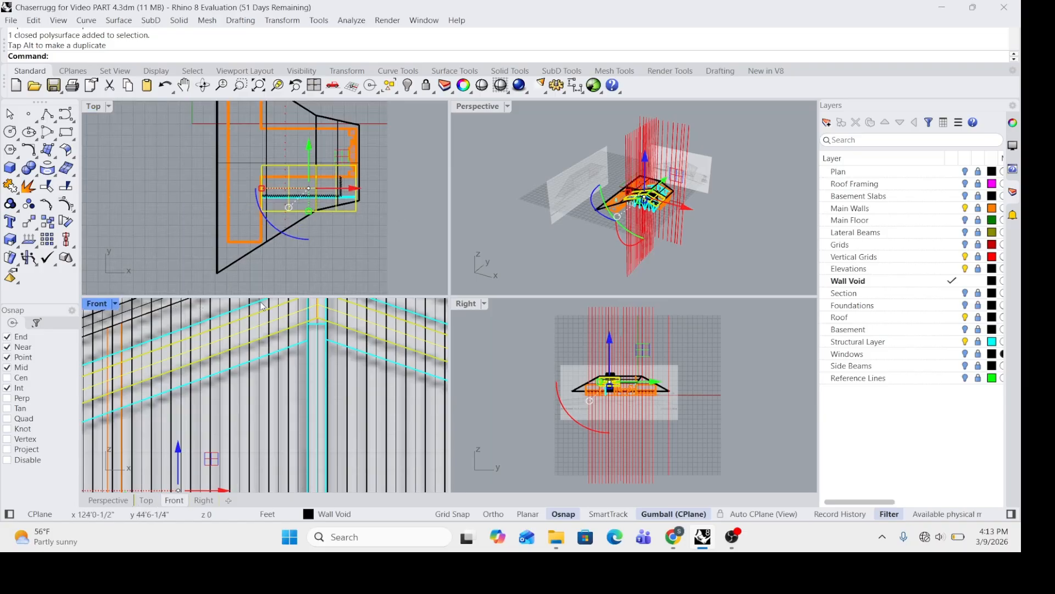
pyautogui.doubleClick(96, 303)
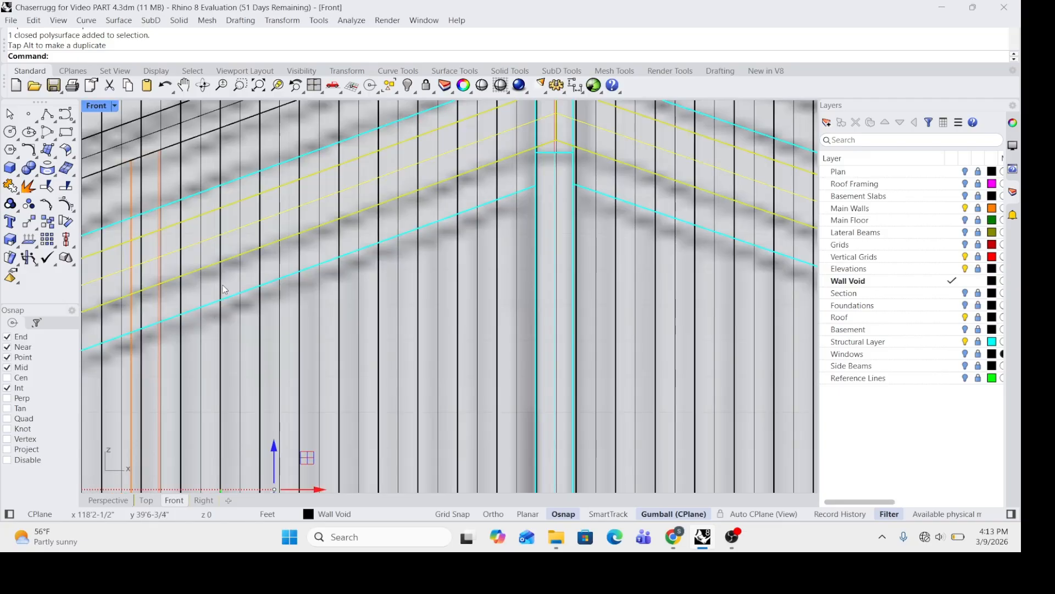
pyautogui.scroll(-5, 354, 229)
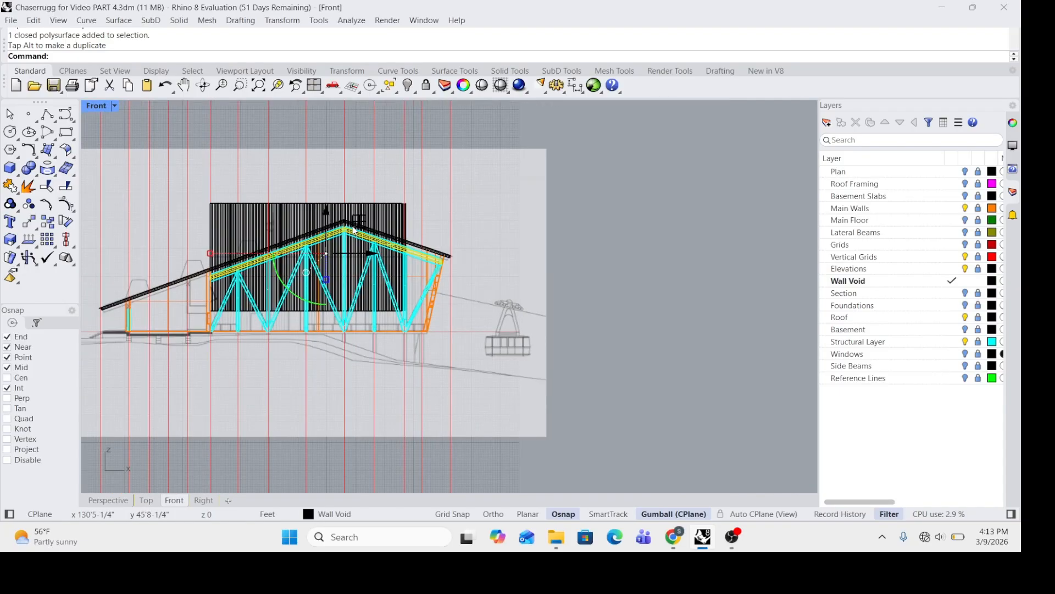
pyautogui.click(632, 246)
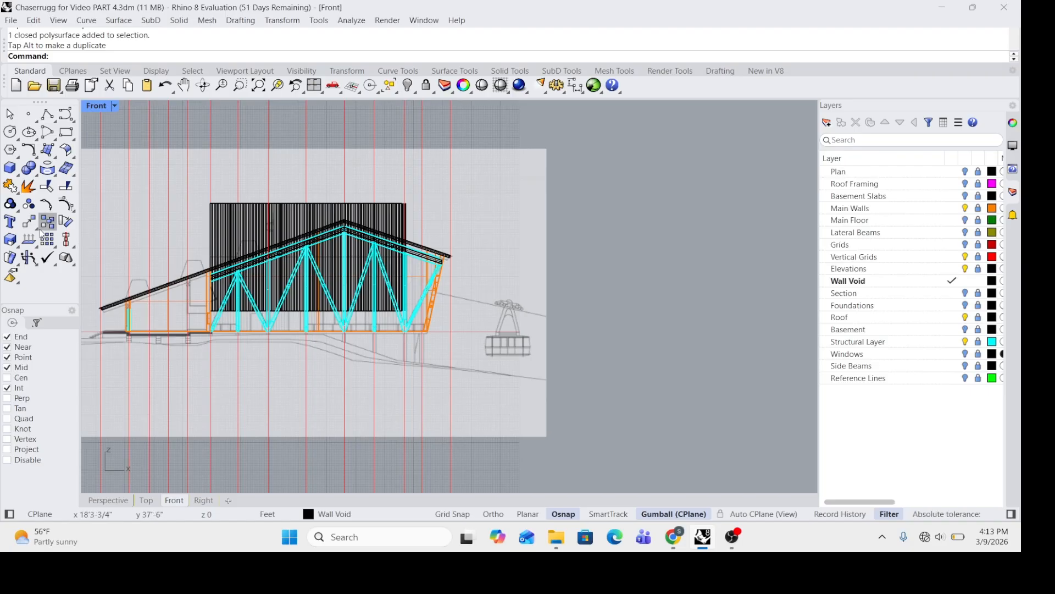
pyautogui.click(35, 177)
pyautogui.click(62, 175)
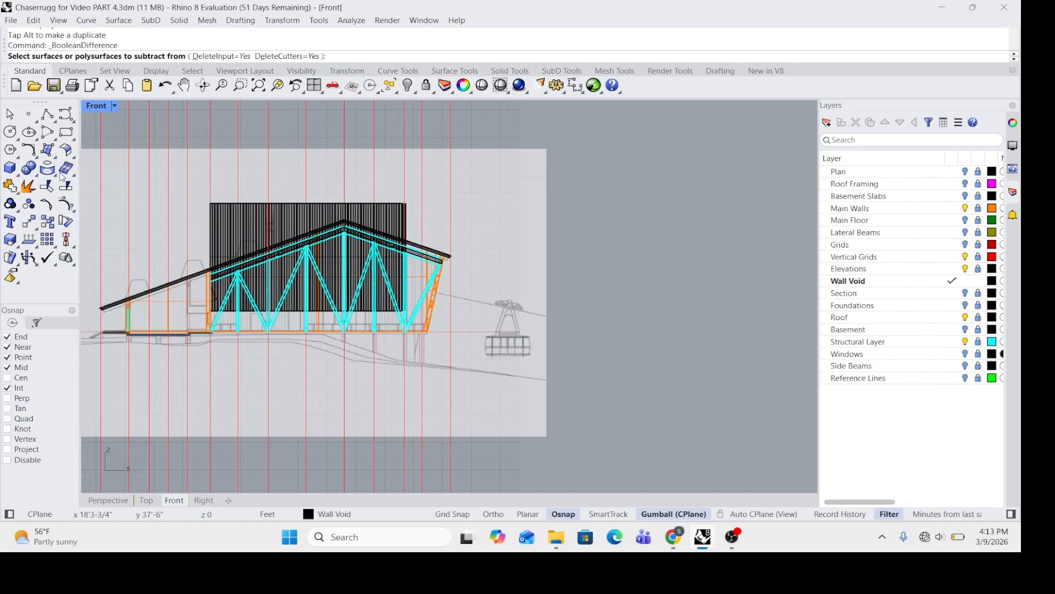
pyautogui.scroll(1, 306, 178)
pyautogui.scroll(1, 434, 199)
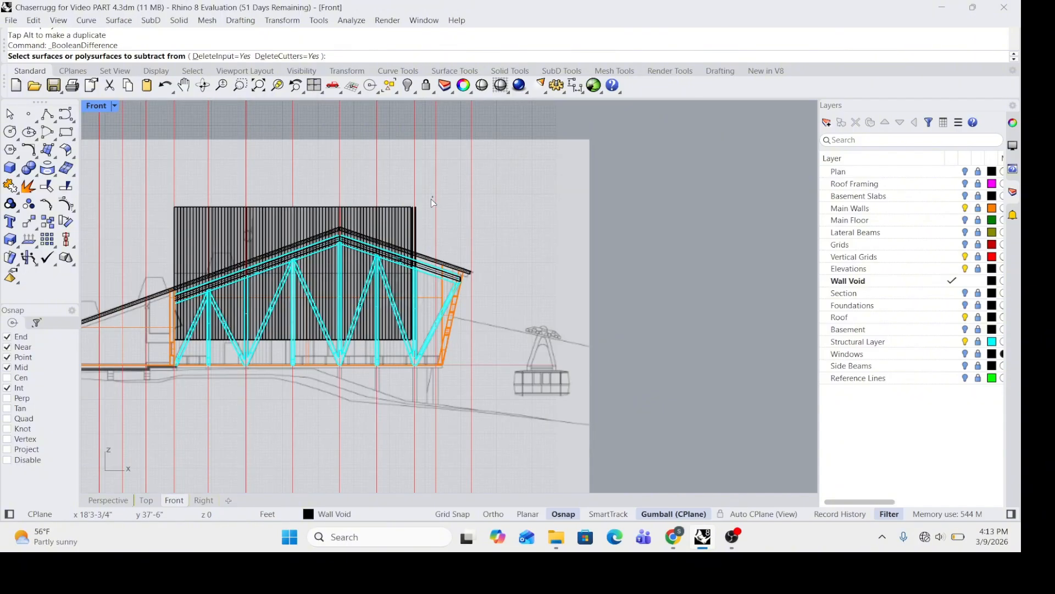
pyautogui.moveTo(431, 199); pyautogui.dragTo(133, 232)
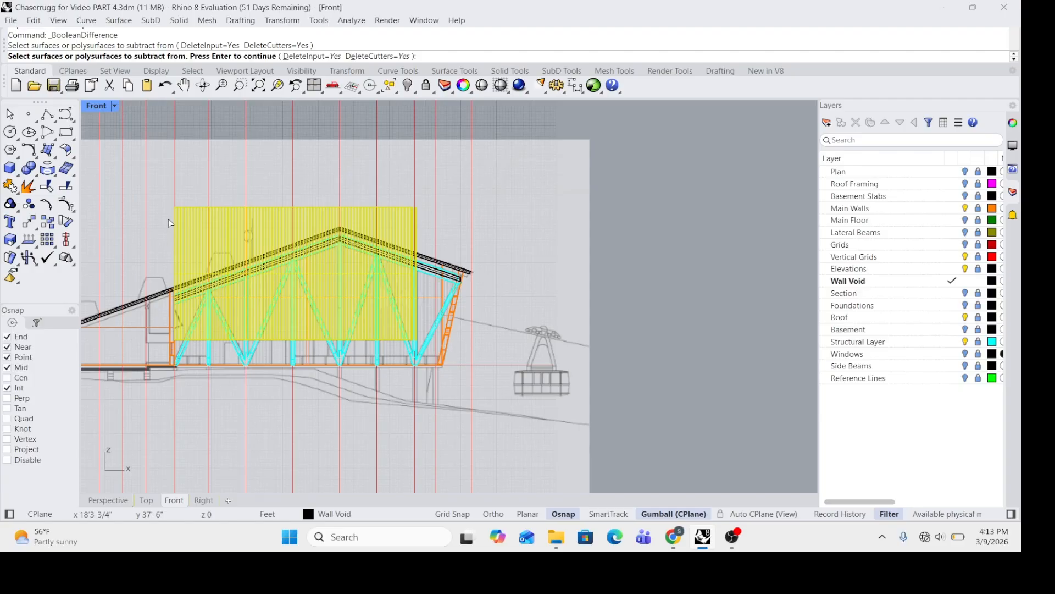
pyautogui.press('Return')
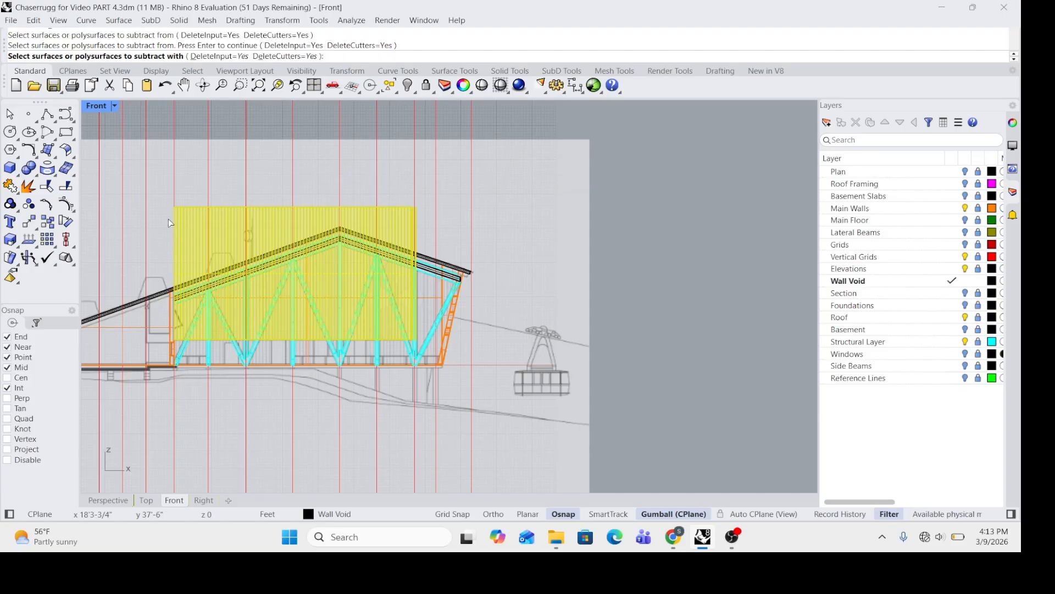
pyautogui.scroll(5, 445, 242)
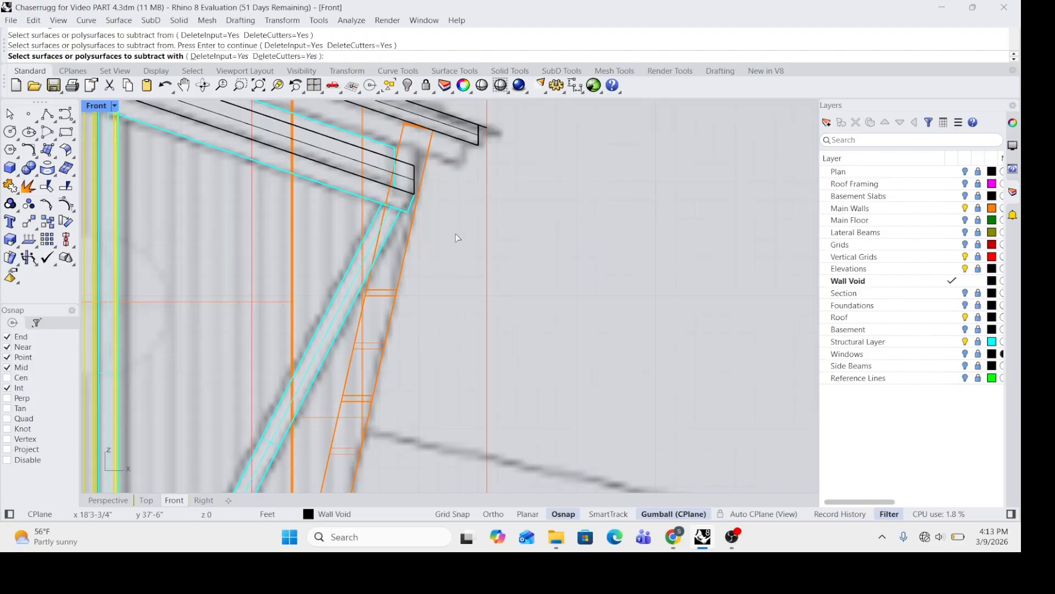
pyautogui.click(413, 169)
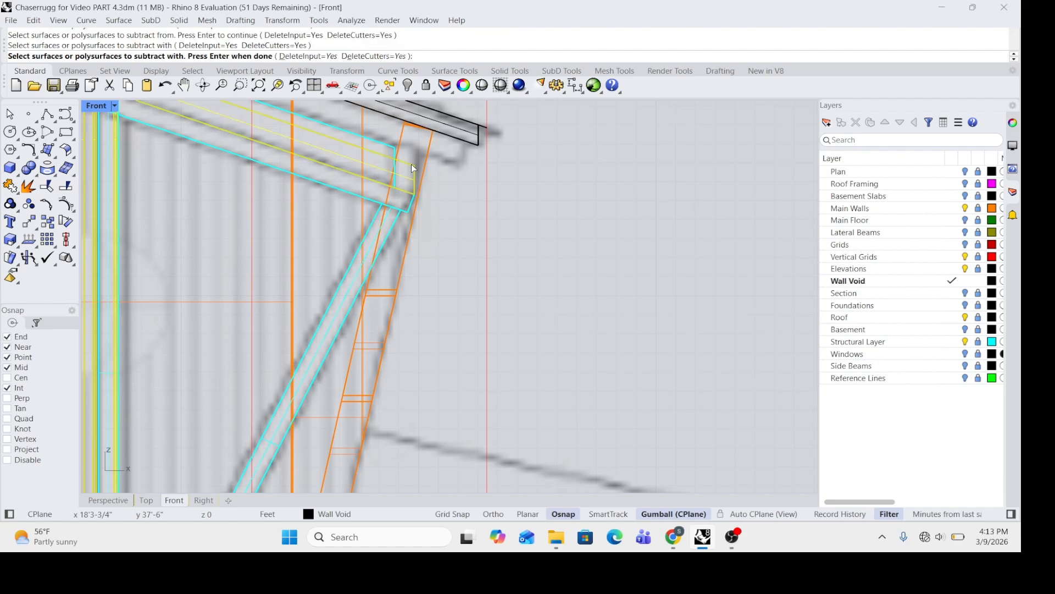
pyautogui.press('Return')
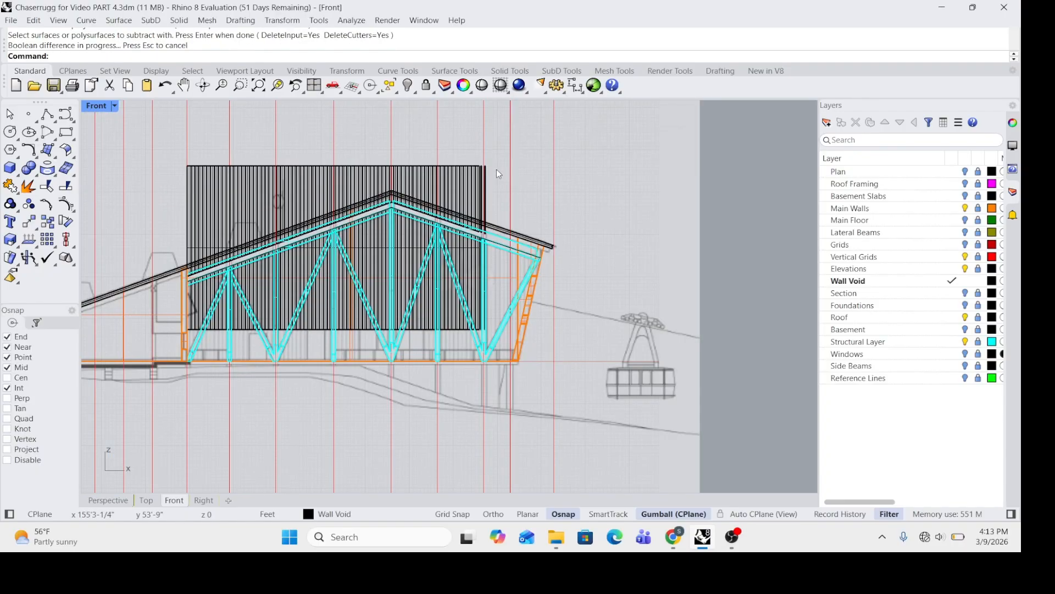
# Step: Delete the cut-off cladding strip pieces above the roof slope
pyautogui.moveTo(498, 157); pyautogui.dragTo(152, 199)
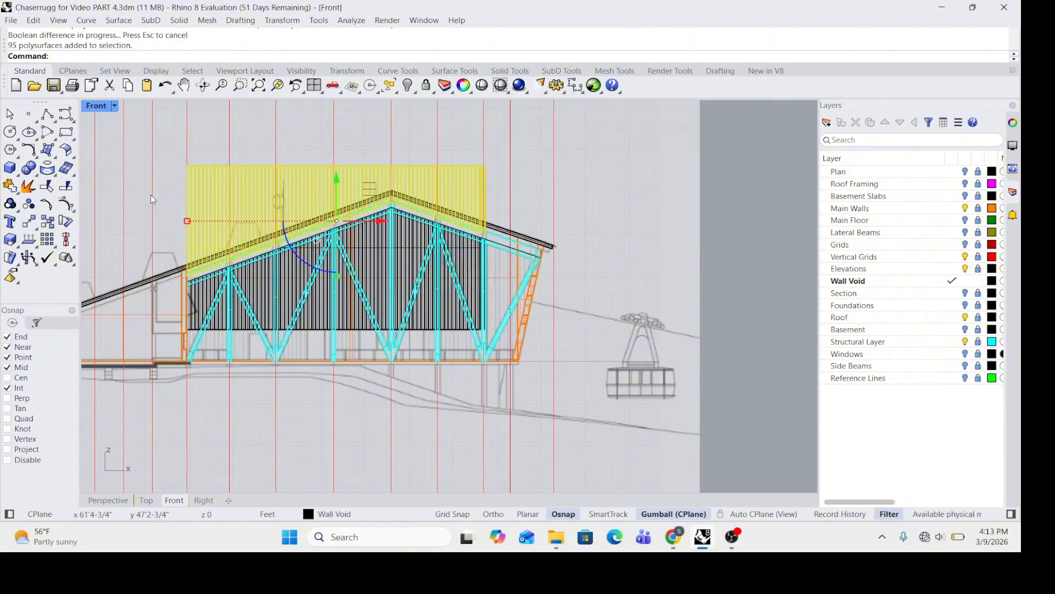
pyautogui.press('Delete')
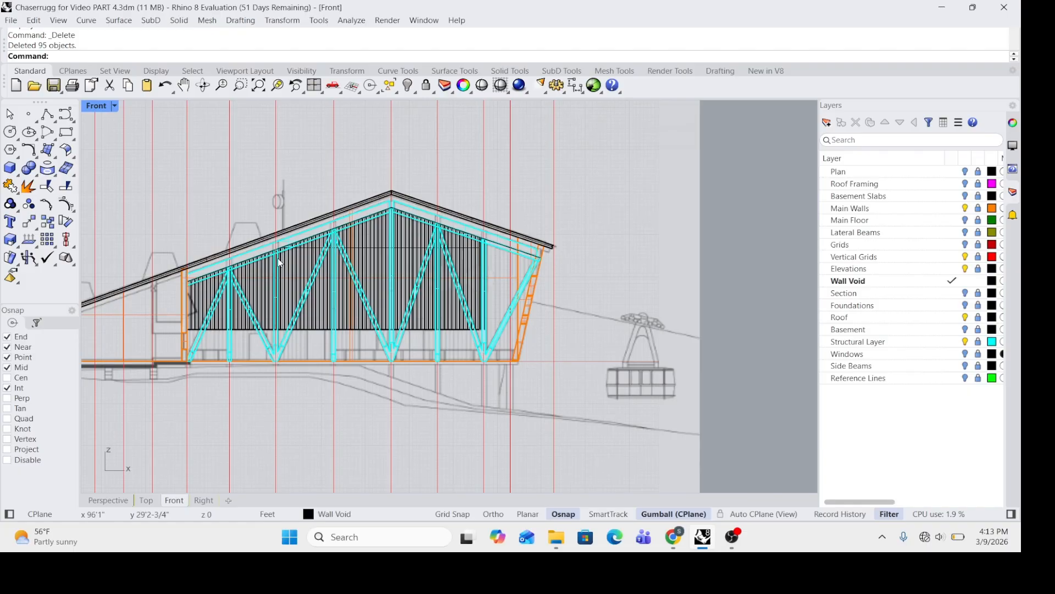
# Step: Show the model in the Perspective view alone, using the Rendered display mode
pyautogui.doubleClick(96, 107)
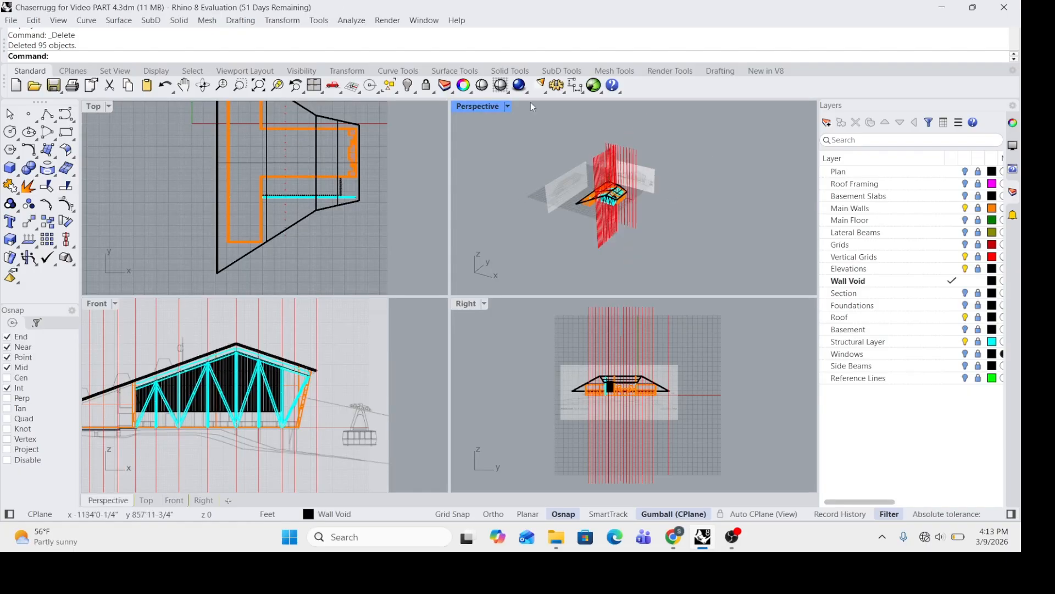
pyautogui.doubleClick(481, 106)
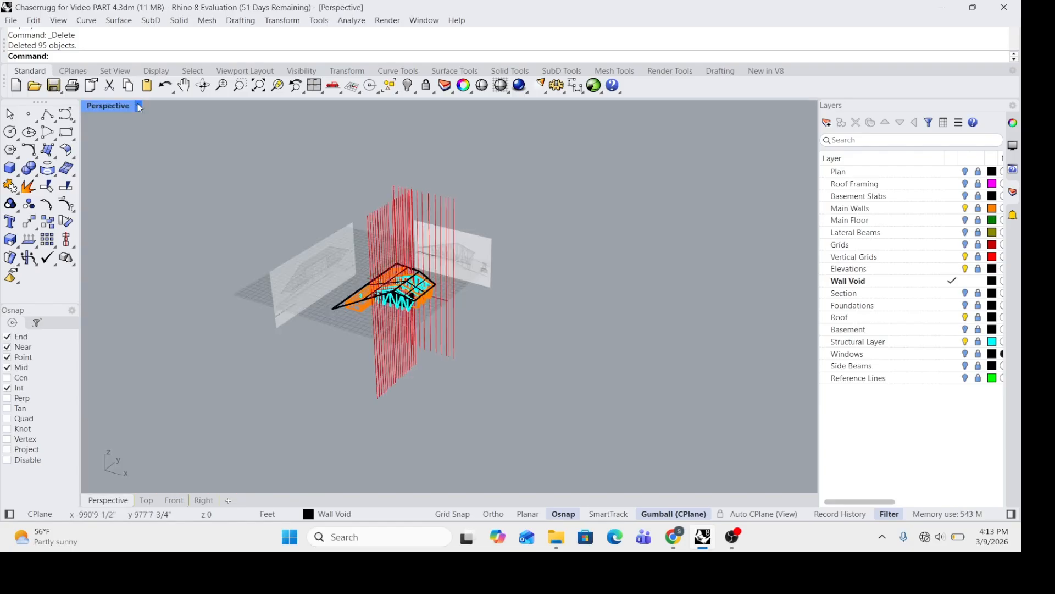
pyautogui.click(138, 106)
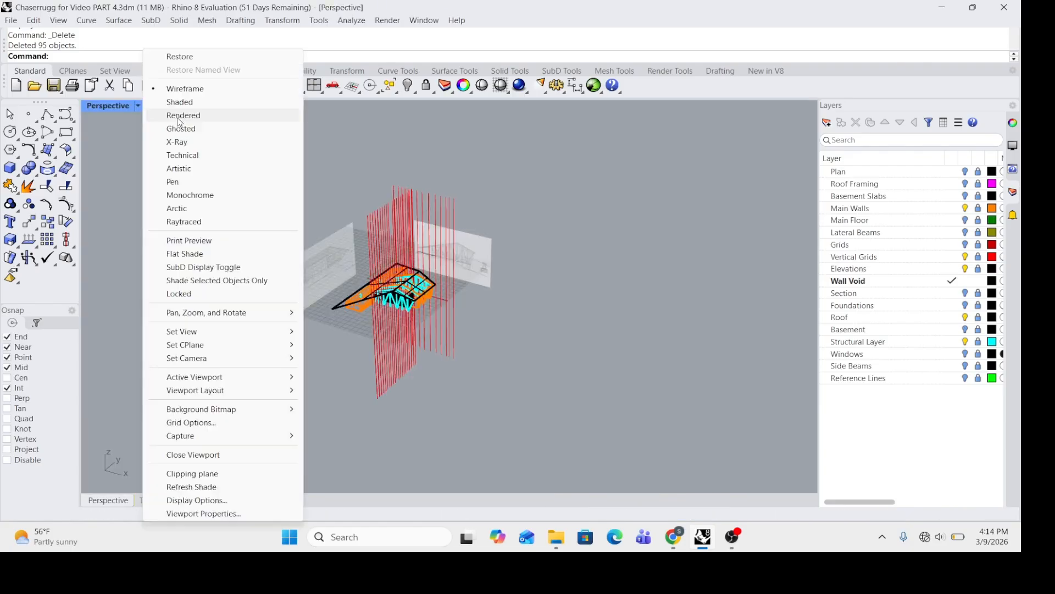
pyautogui.click(181, 115)
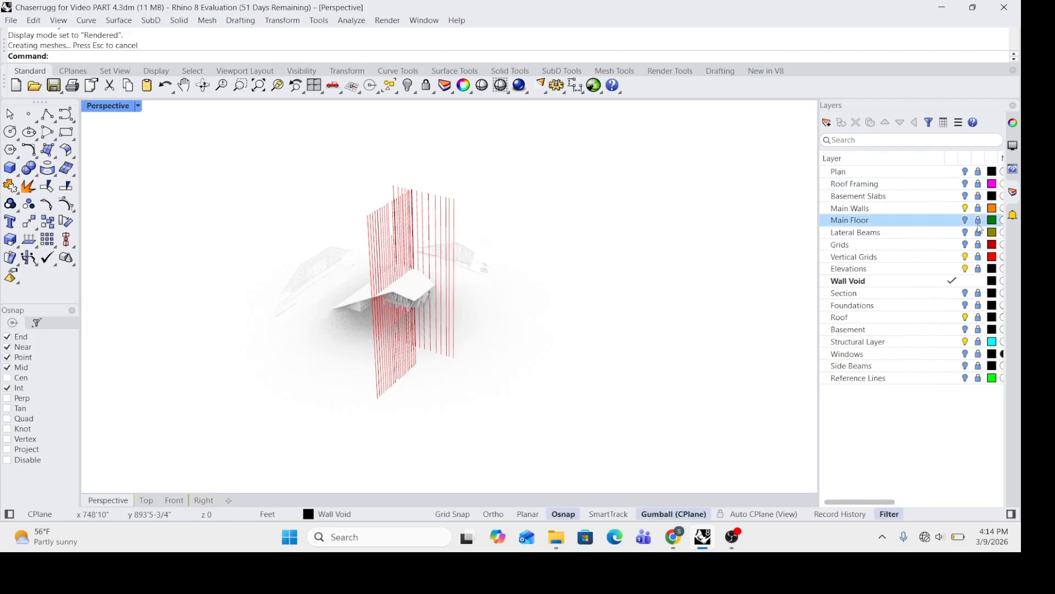
# Step: Hide the Vertical Grids layer and show the Basement, Windows, Side Beams, Lateral Beams, Main Floor and Roof Framing layers
pyautogui.click(966, 256)
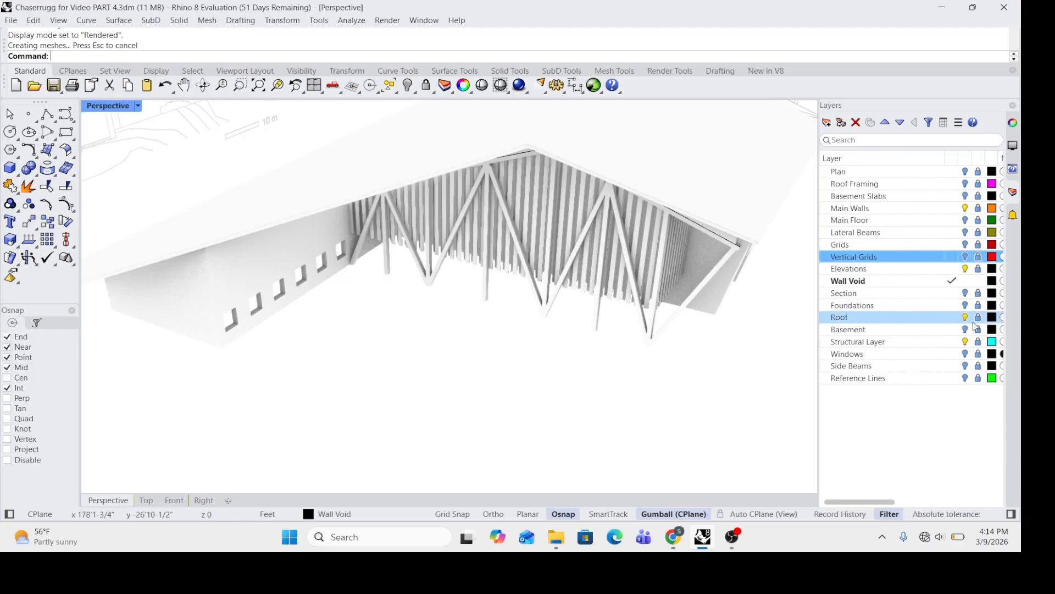
pyautogui.click(966, 355)
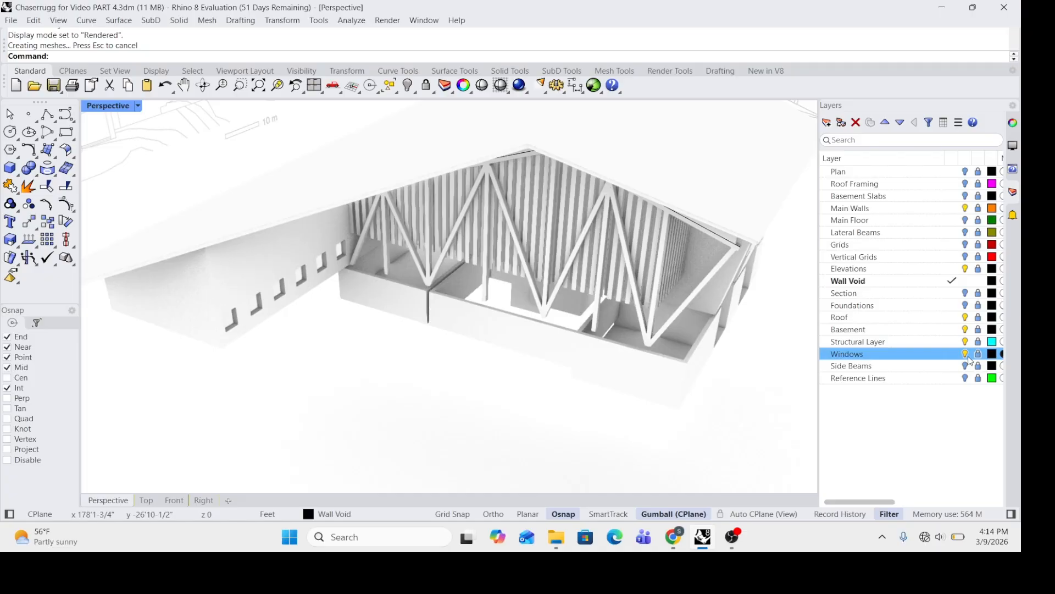
pyautogui.click(966, 366)
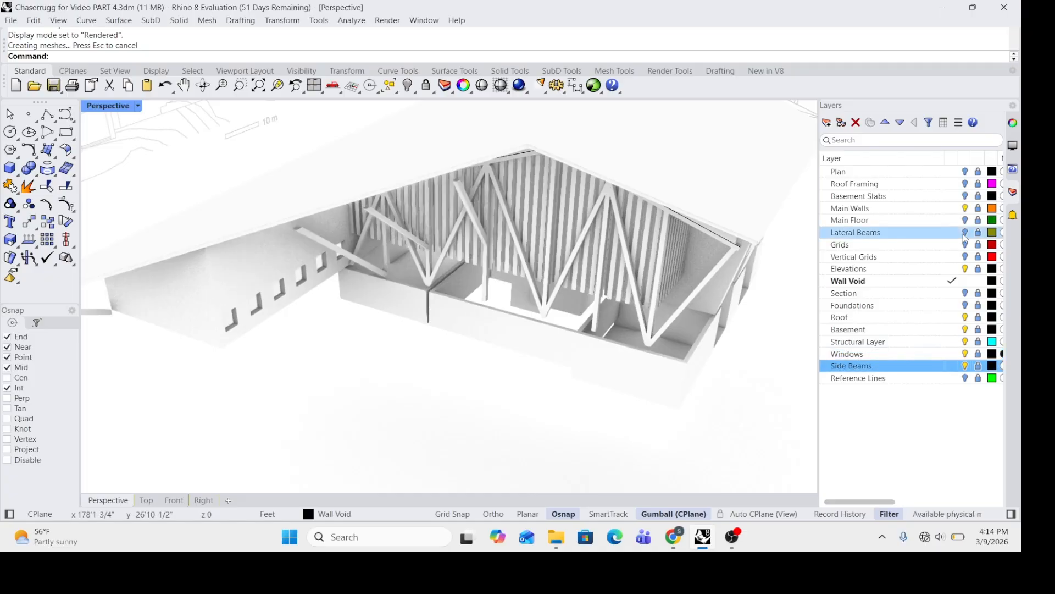
pyautogui.click(965, 232)
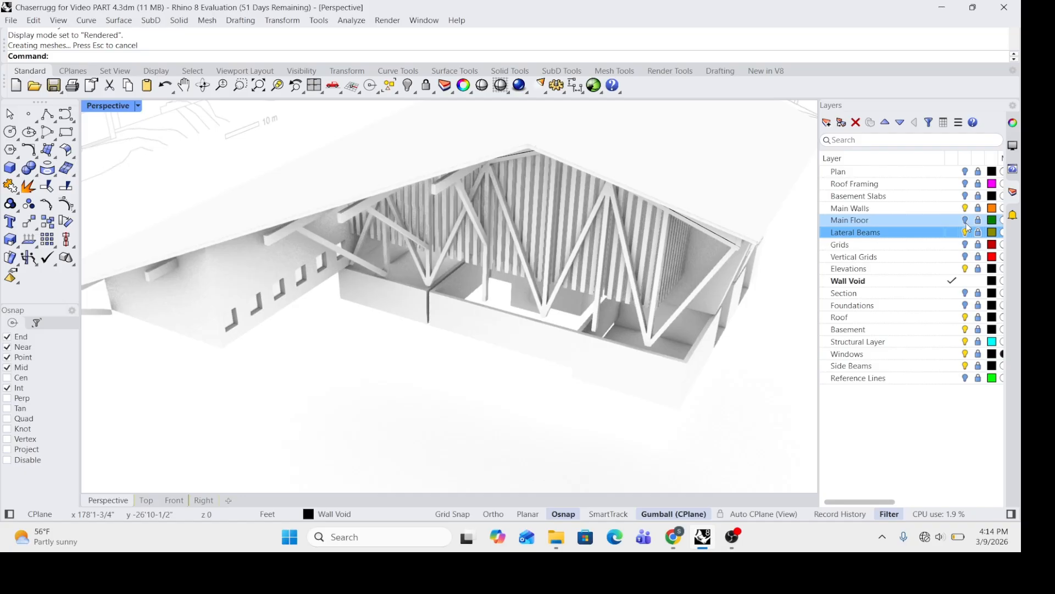
pyautogui.click(965, 220)
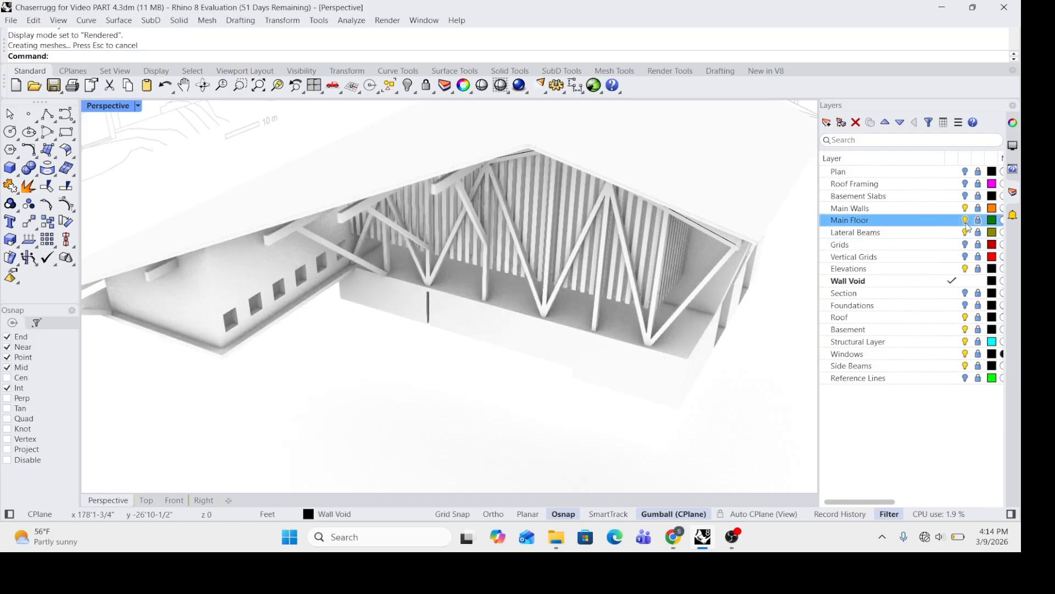
pyautogui.click(966, 184)
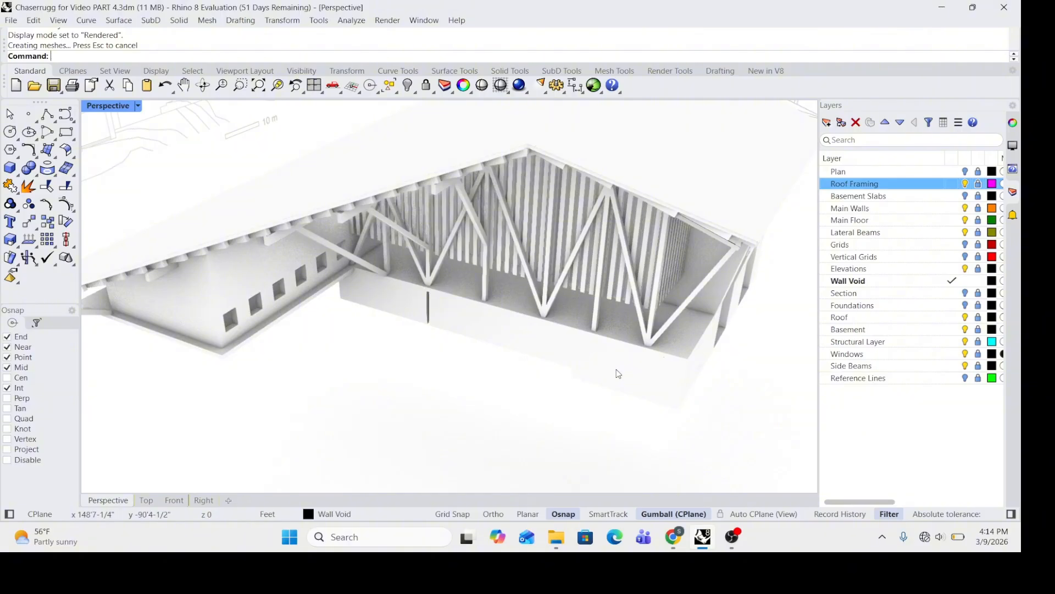